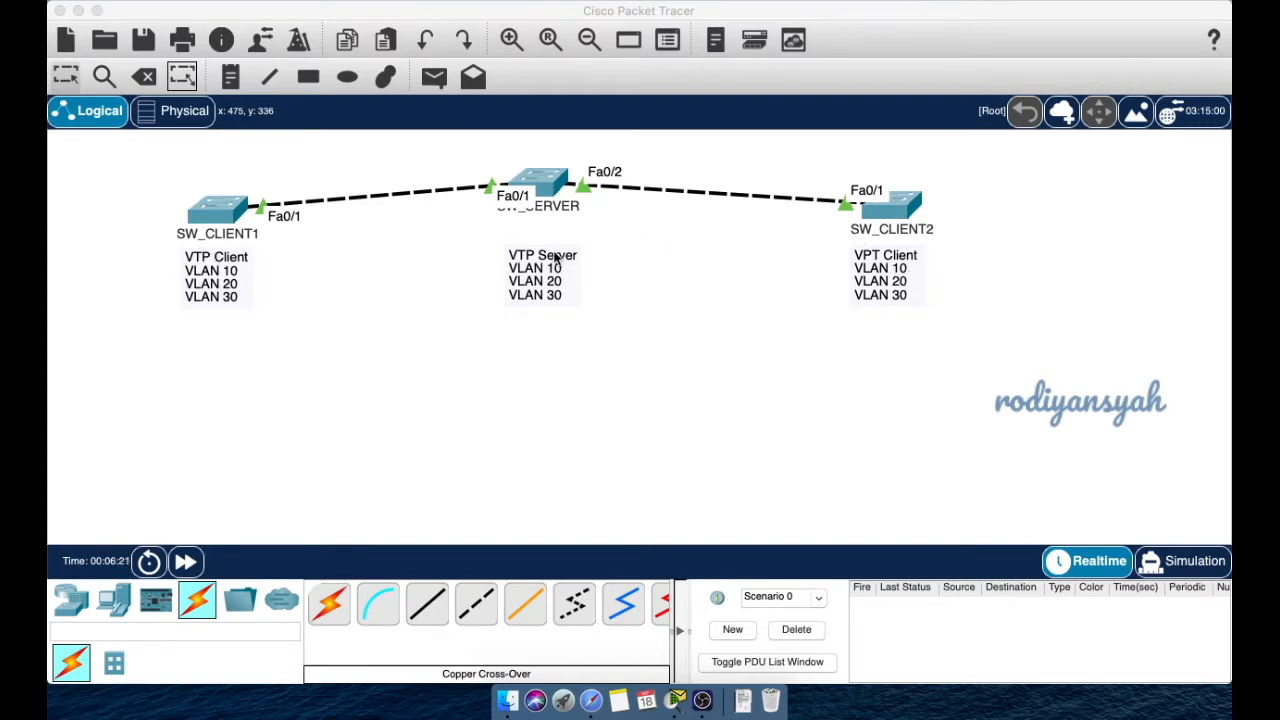
# - Nudge the VTP Server text note slightly upward
pyautogui.moveTo(543, 273); pyautogui.dragTo(540, 255)
# - Deselect the VTP Server note and open SW_SERVER's physical device view
pyautogui.click(551, 323)
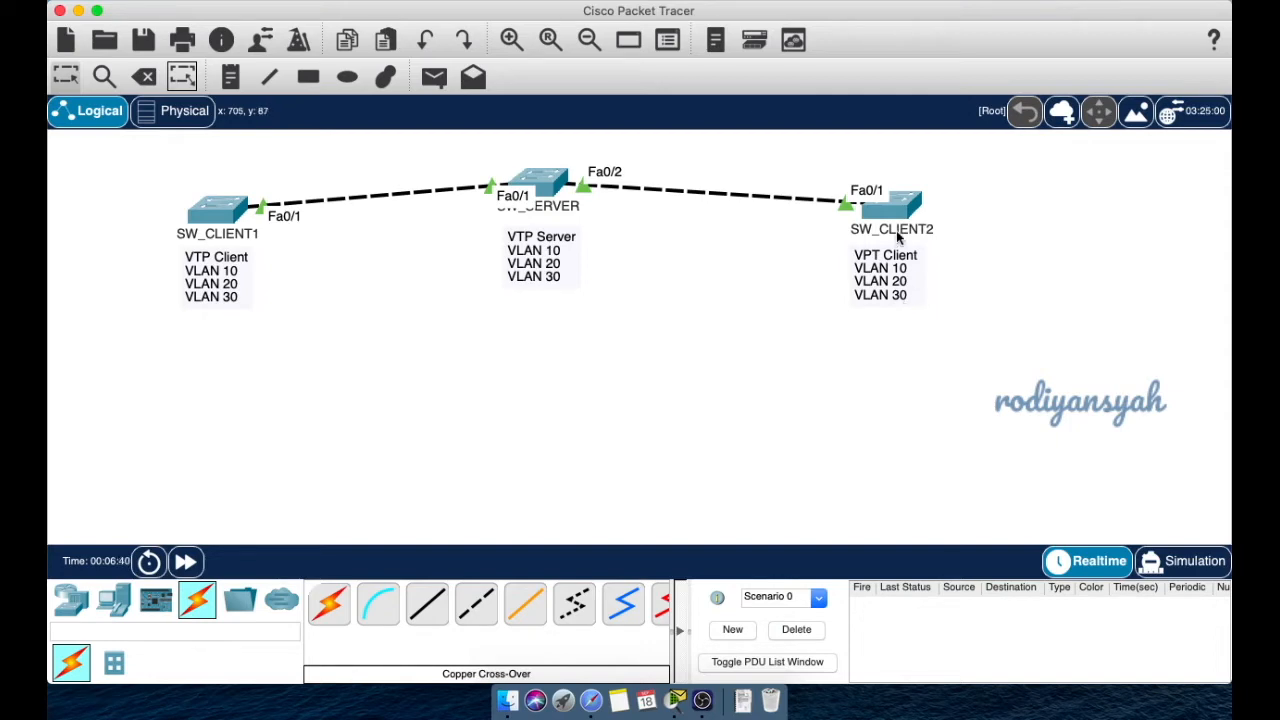
pyautogui.moveTo(897, 205)
pyautogui.moveTo(912, 234)
pyautogui.click(549, 184)
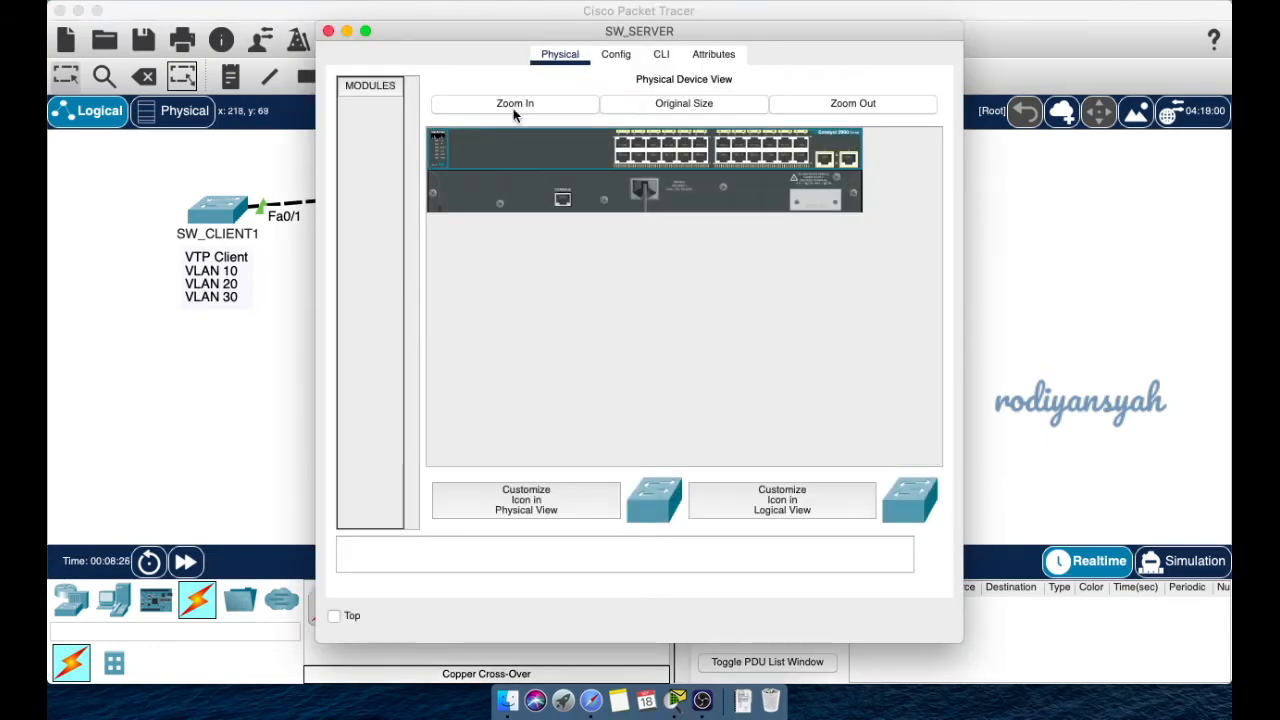
# - Open SW_SERVER's CLI in a wider window and enter privileged mode with enable
pyautogui.click(661, 54)
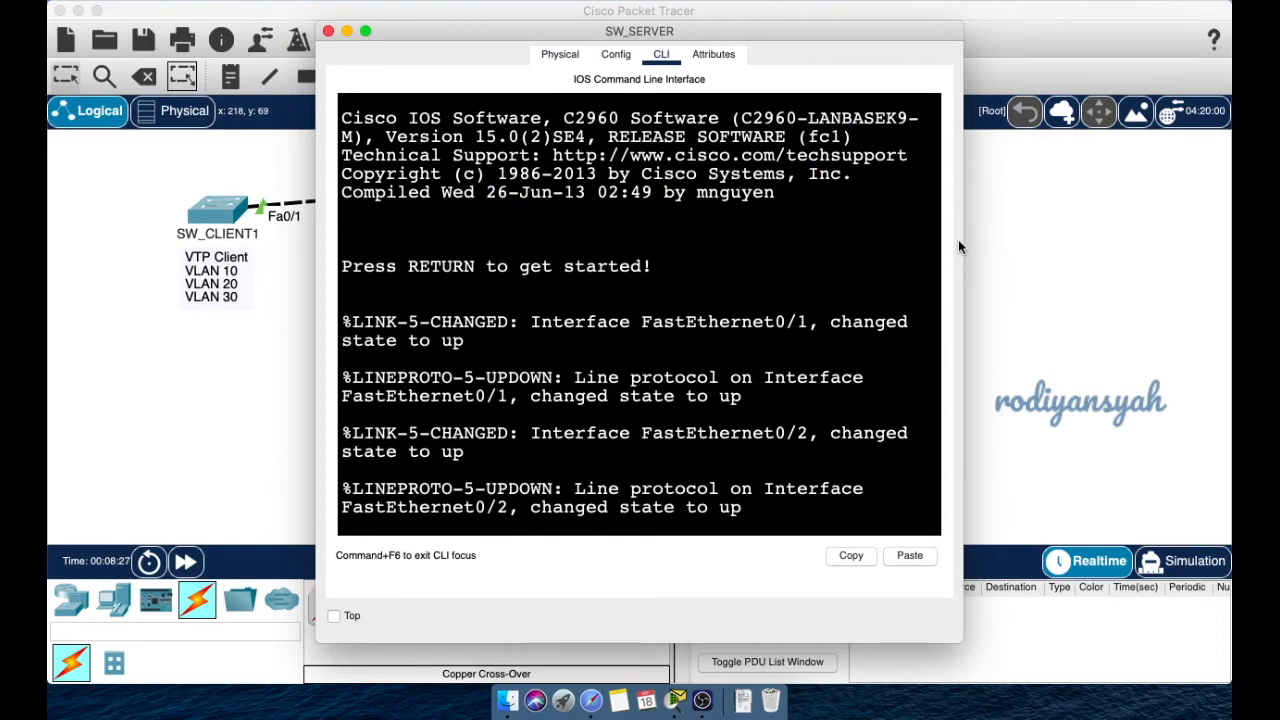
pyautogui.moveTo(967, 250); pyautogui.dragTo(1215, 250)
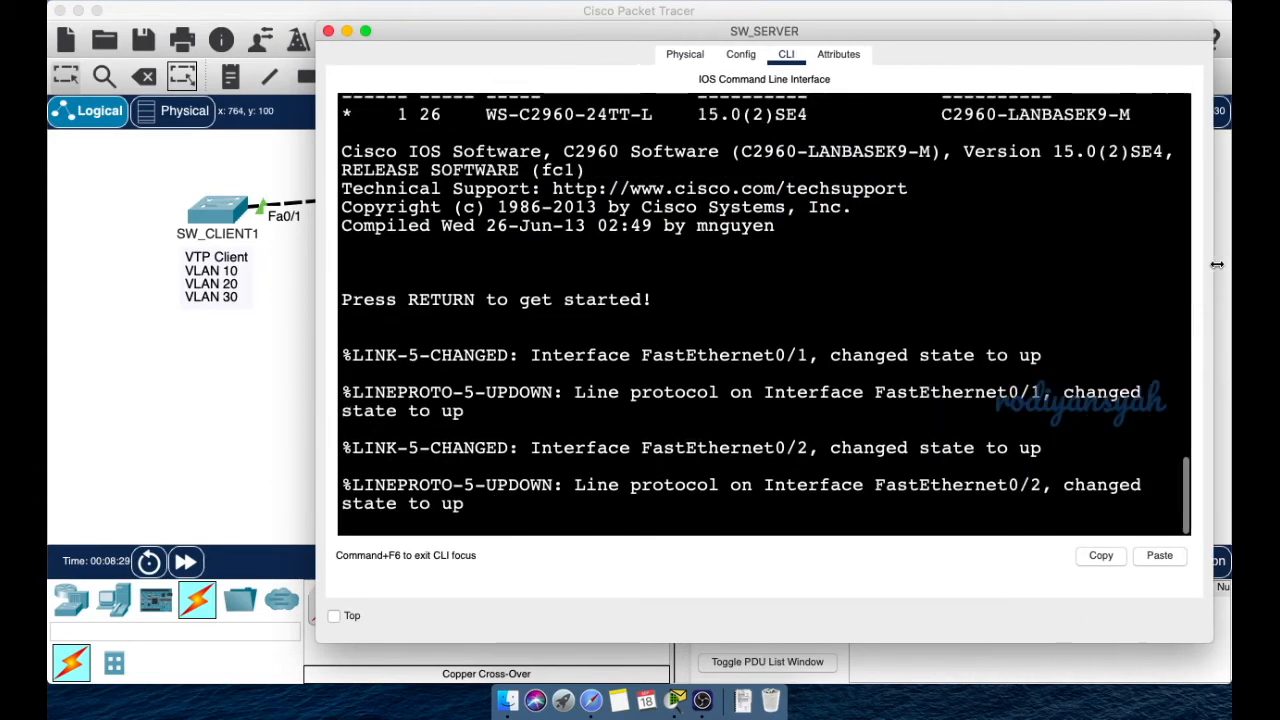
pyautogui.press('Return')
pyautogui.press('Return')
pyautogui.press('Return')
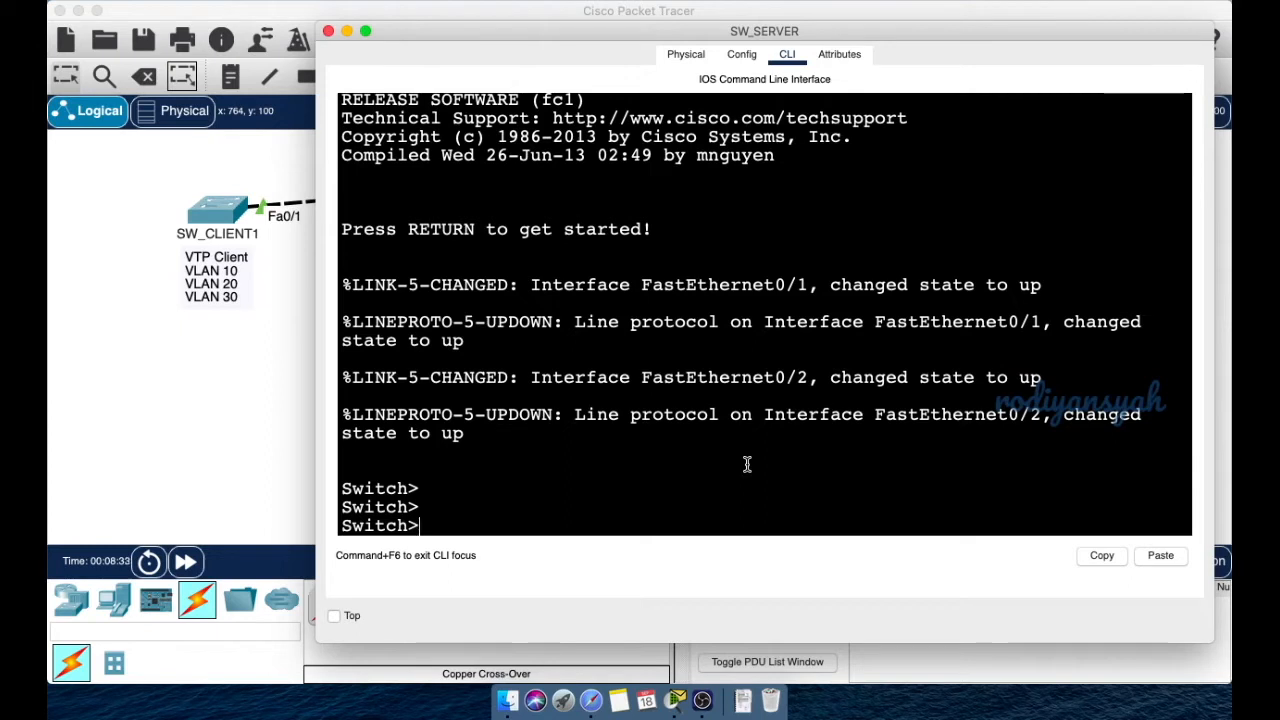
pyautogui.write('en')
pyautogui.press('Tab')
pyautogui.press('Return')
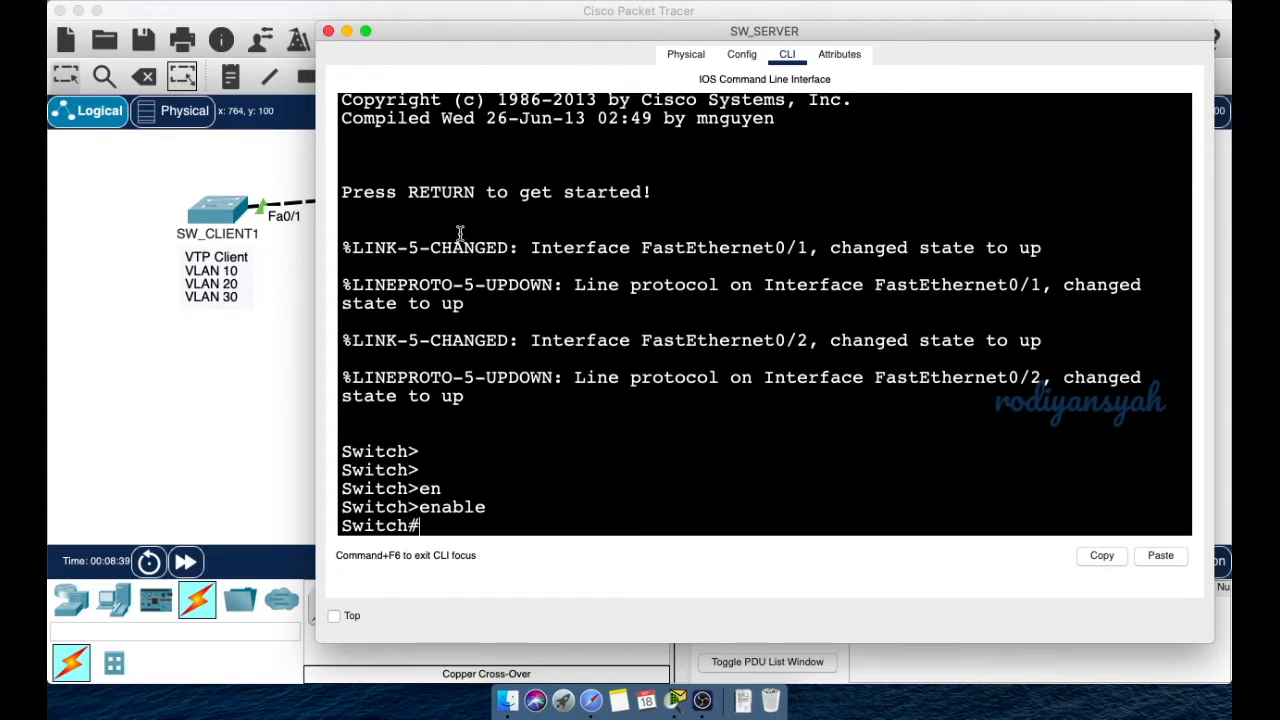
# - Run show vlan brief, listing only default VLAN 1 and VLANs 1002–1005
pyautogui.moveTo(314, 280); pyautogui.dragTo(143, 290)
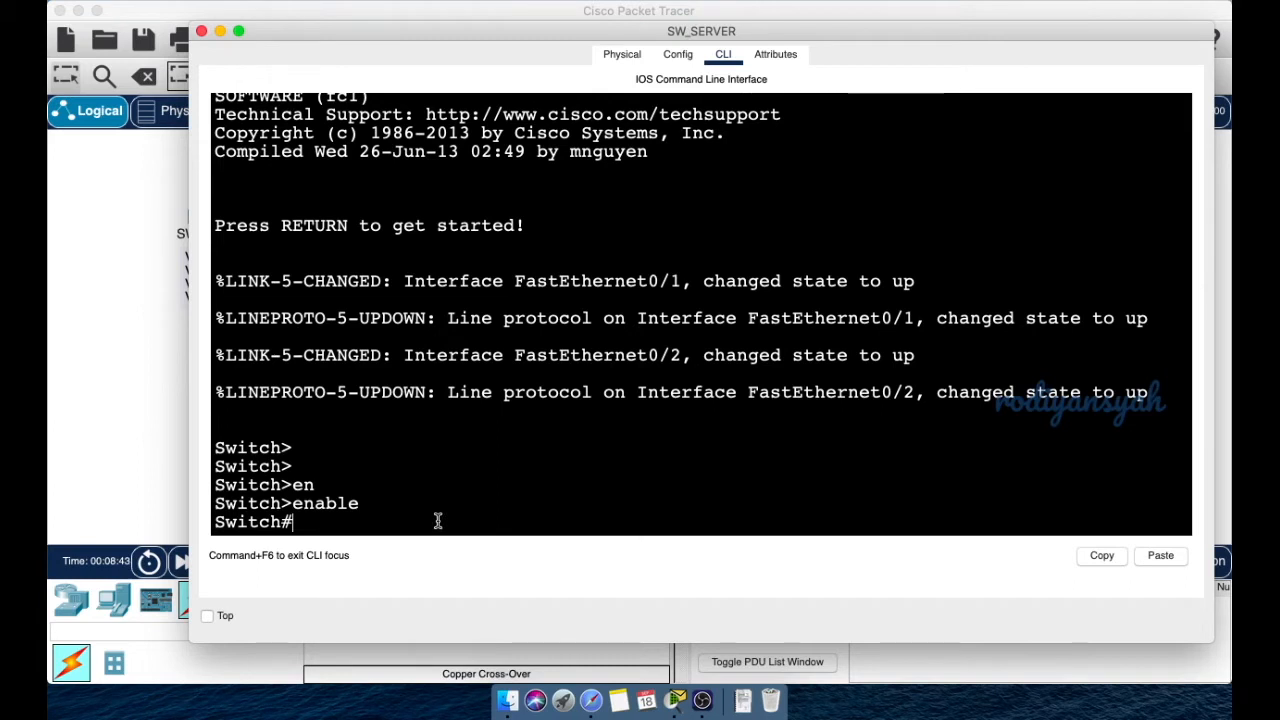
pyautogui.write('show vlan')
pyautogui.press('Tab')
pyautogui.write('bri')
pyautogui.press('Tab')
pyautogui.press('Return')
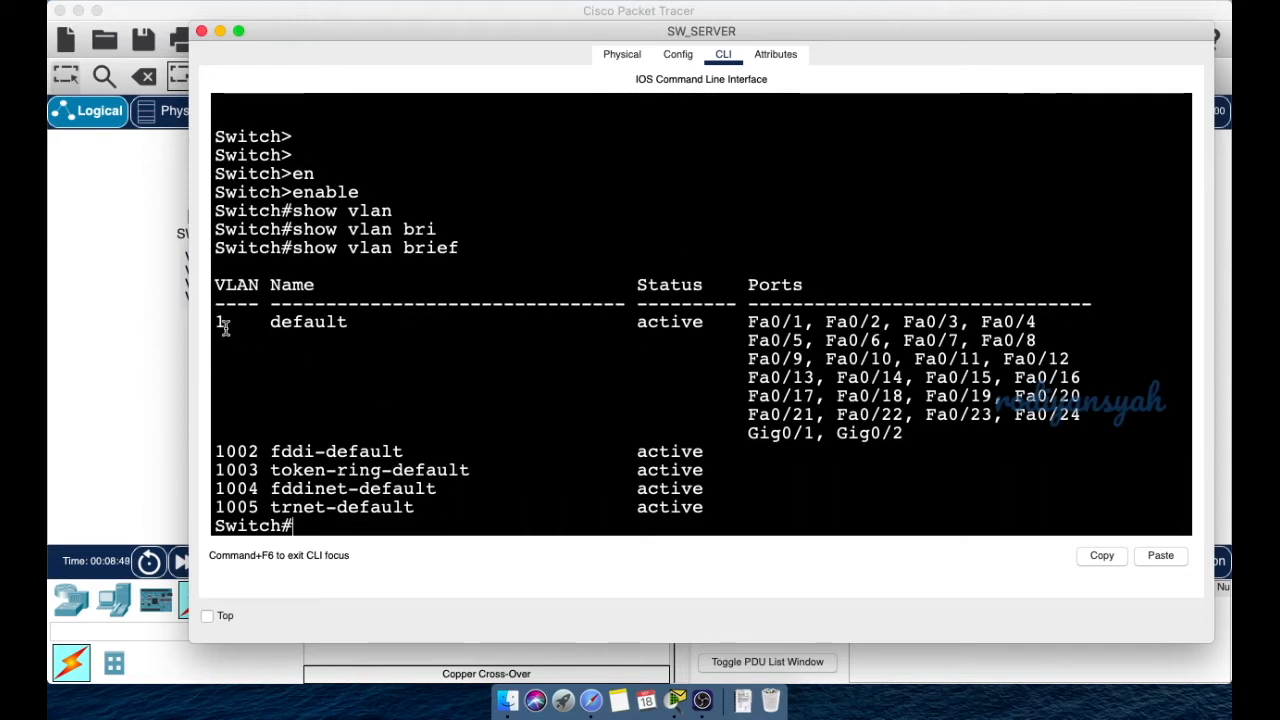
pyautogui.moveTo(216, 318); pyautogui.dragTo(575, 452)
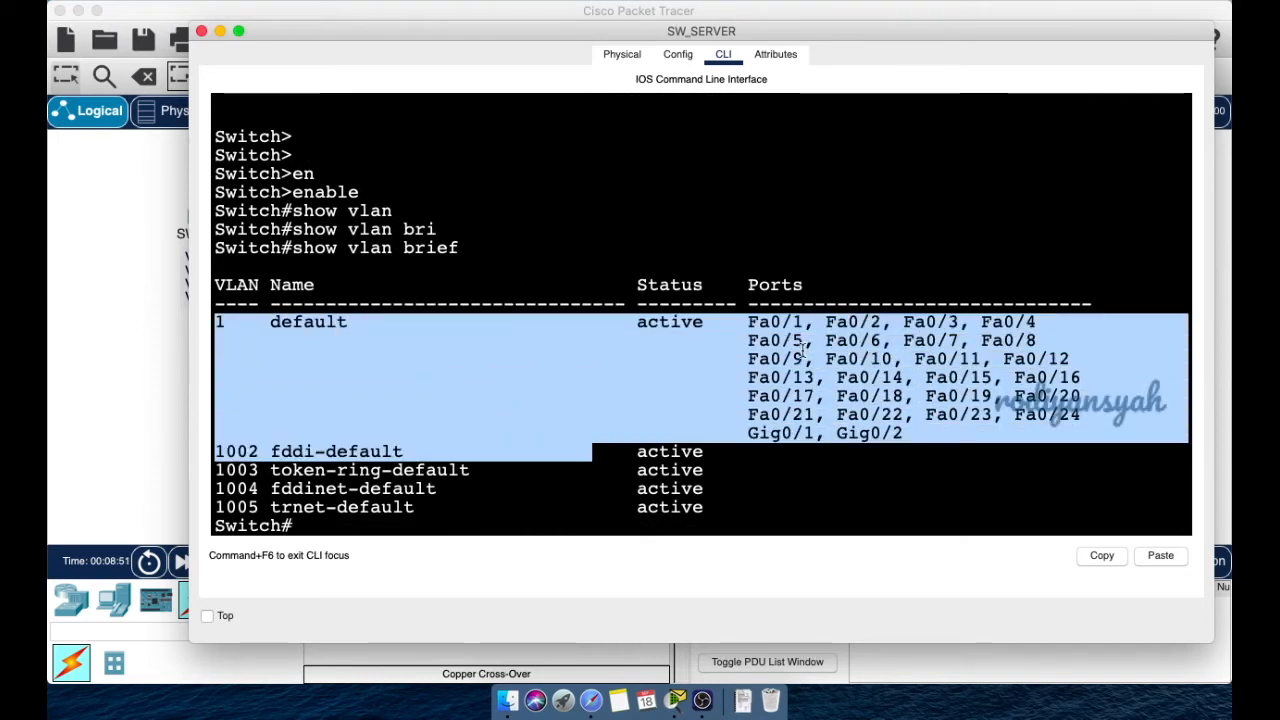
pyautogui.click(764, 328)
pyautogui.doubleClick(763, 328)
pyautogui.doubleClick(1051, 414)
pyautogui.moveTo(748, 432); pyautogui.dragTo(935, 435)
pyautogui.click(918, 432)
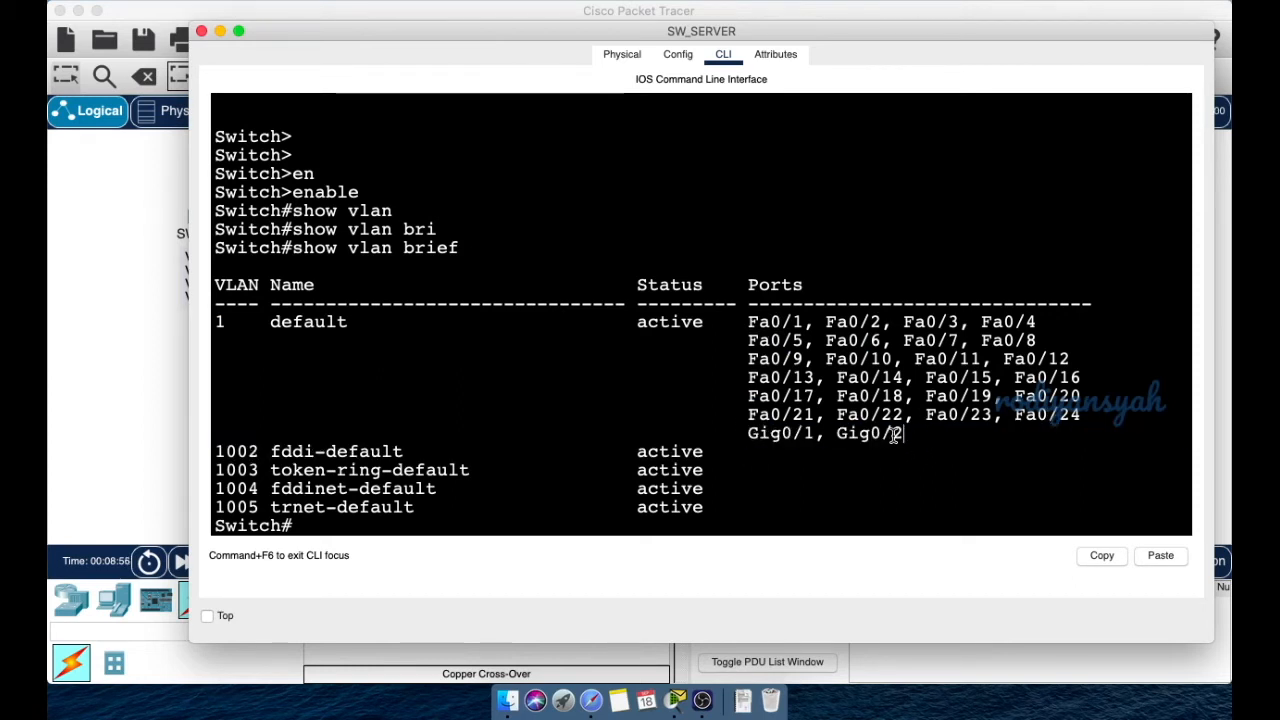
pyautogui.scroll(-1, 893, 432)
pyautogui.moveTo(920, 428); pyautogui.dragTo(247, 281)
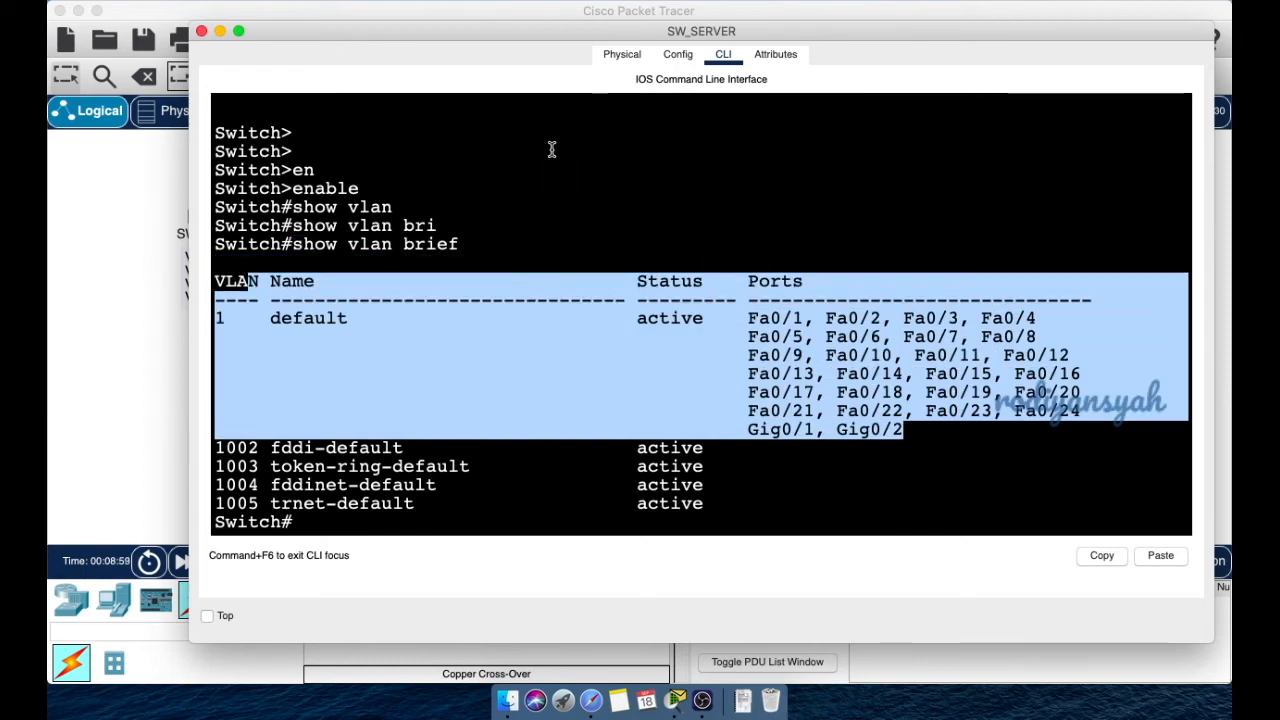
pyautogui.click(462, 517)
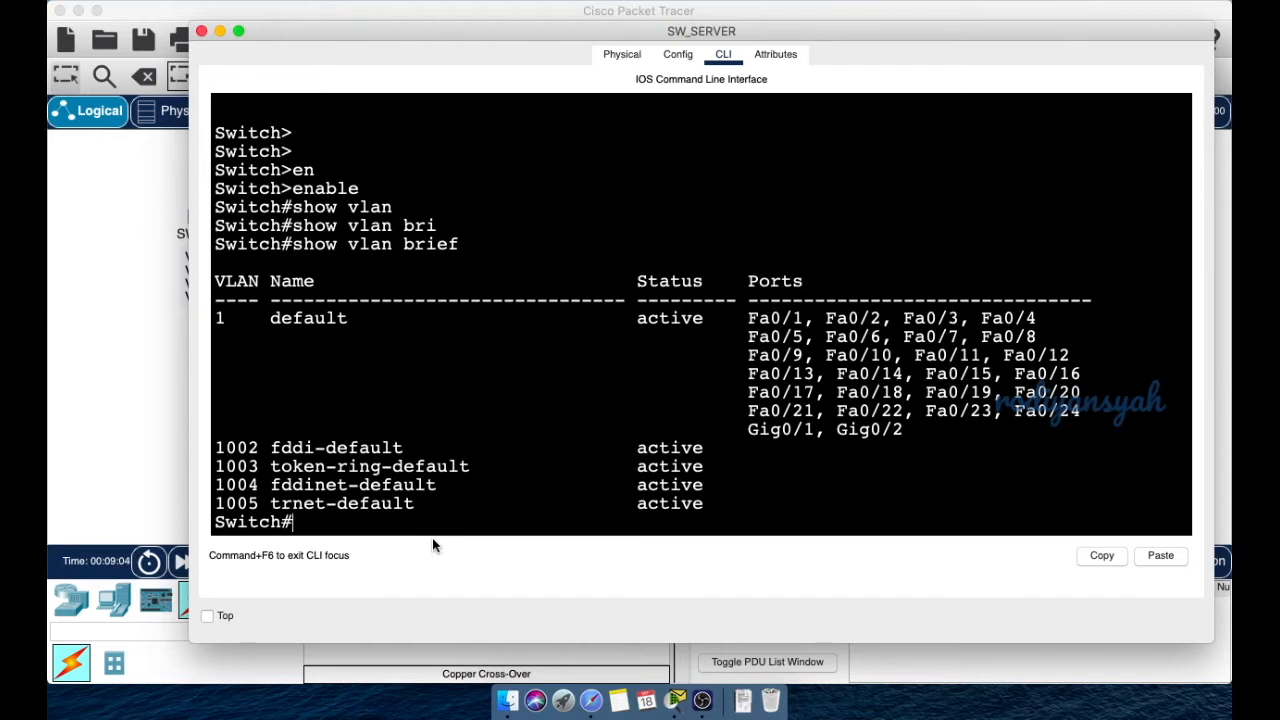
# - Enter conf terminal and set the switch hostname to SW_SERVER
pyautogui.write('conf ter')
pyautogui.press('Tab')
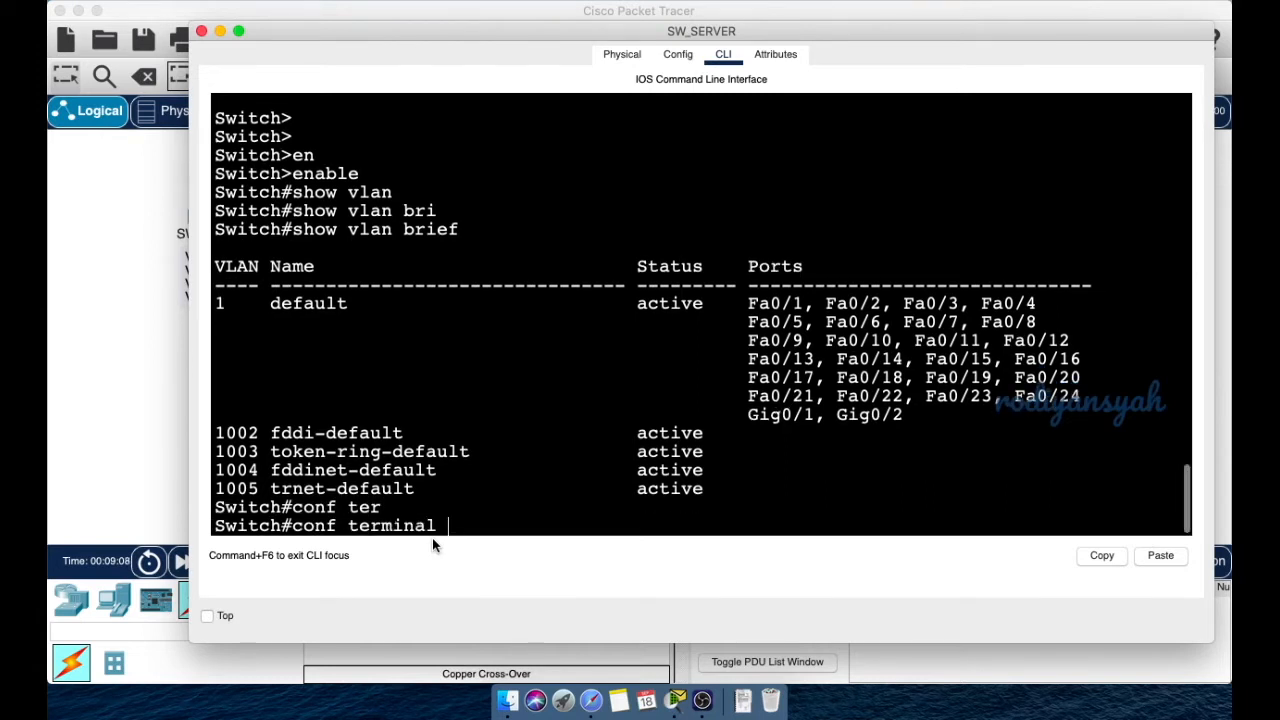
pyautogui.press('Return')
pyautogui.press('Return')
pyautogui.press('Return')
pyautogui.press('Return')
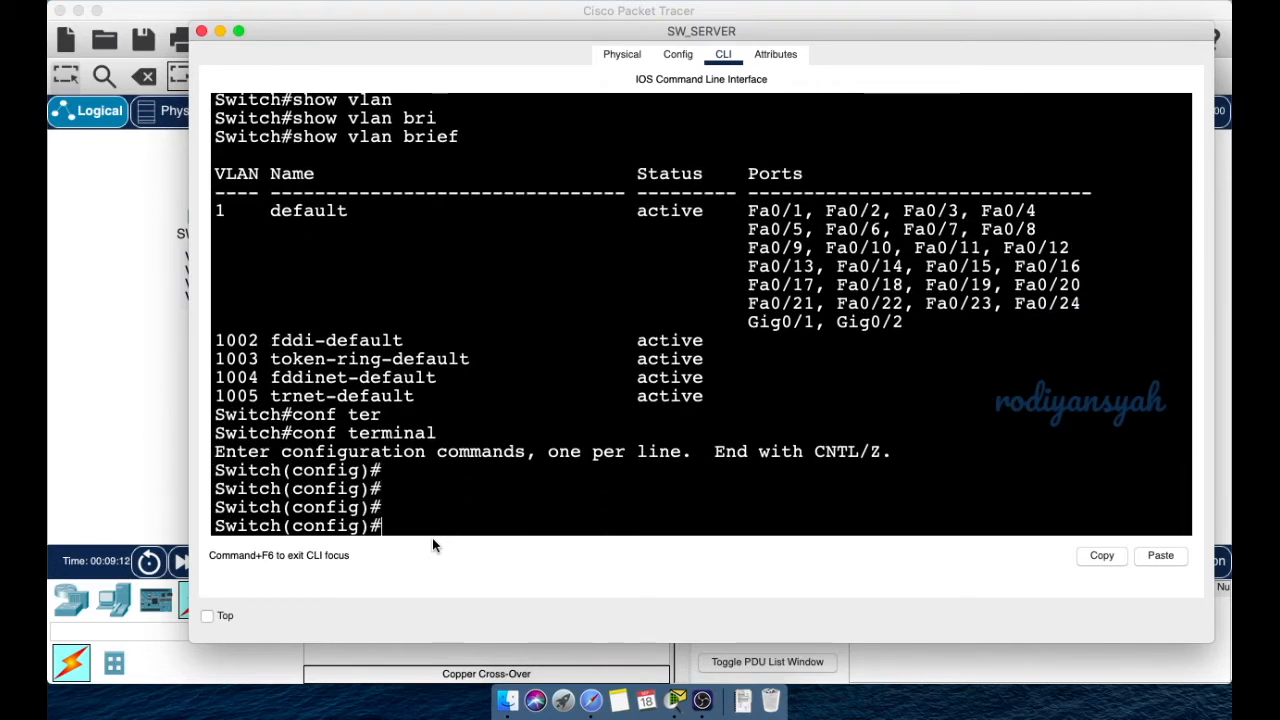
pyautogui.write('hots')
pyautogui.press('Tab')
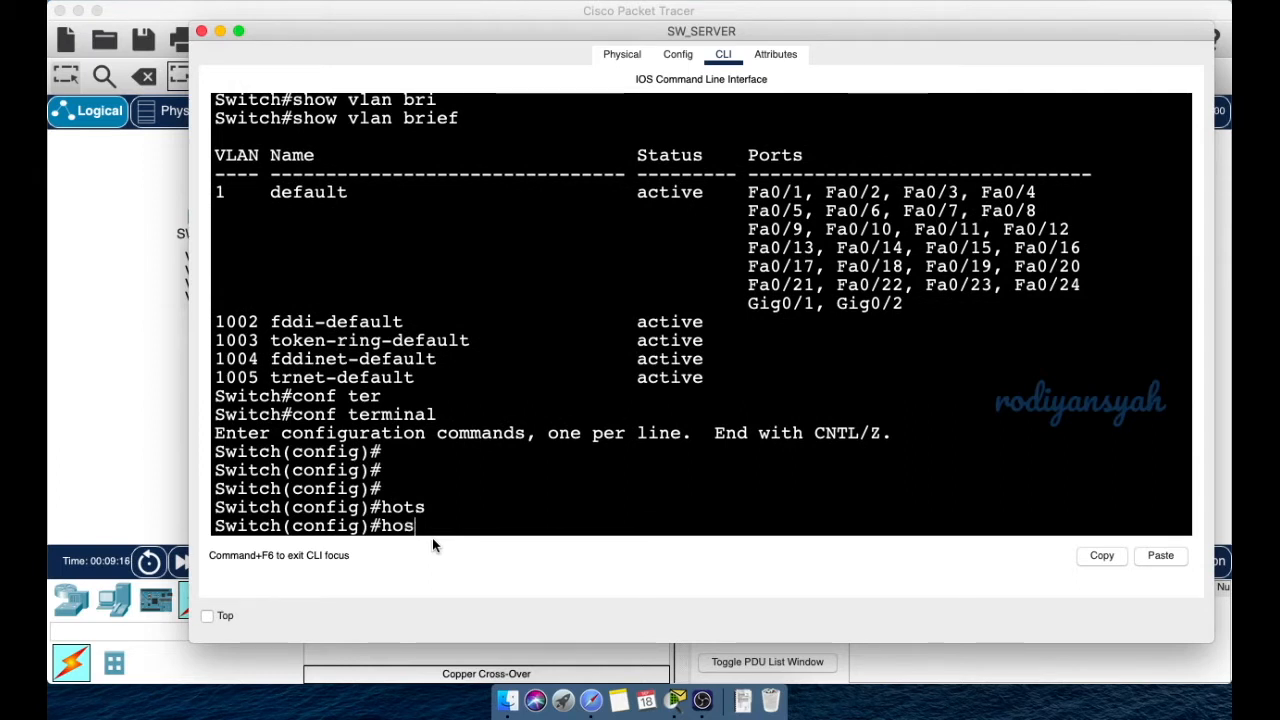
pyautogui.press('Tab')
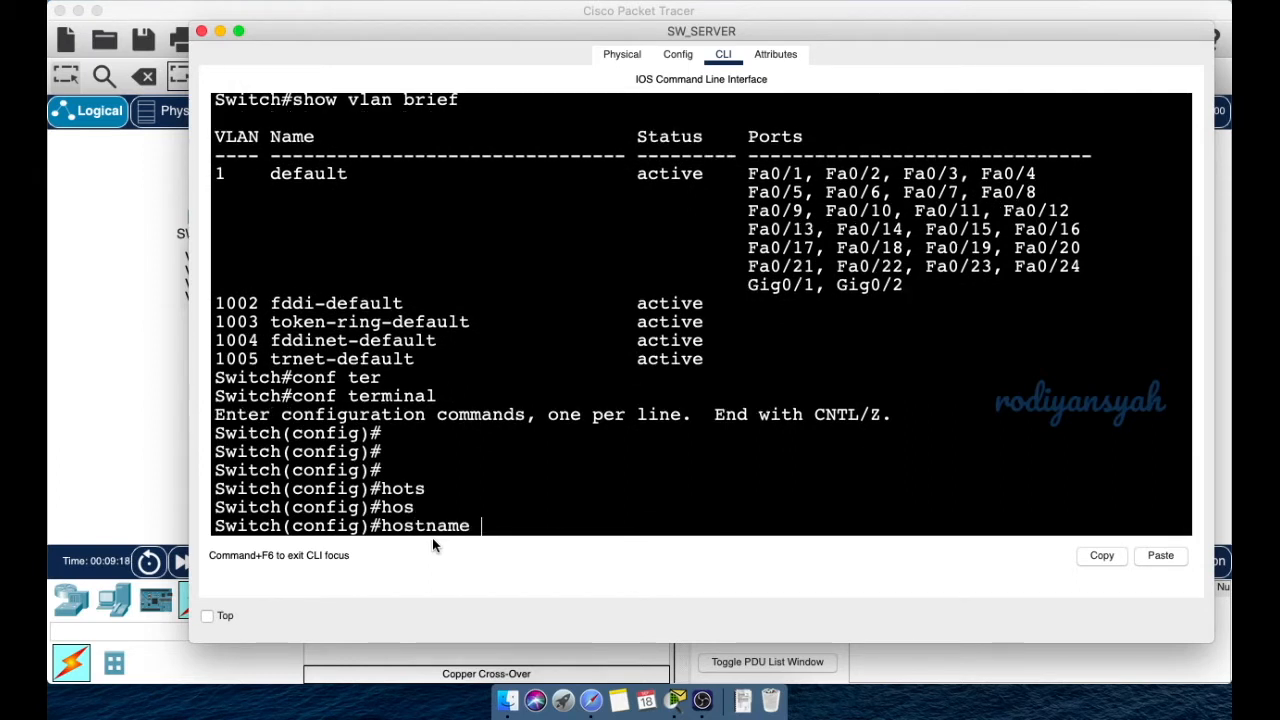
pyautogui.write('SW_SERVER')
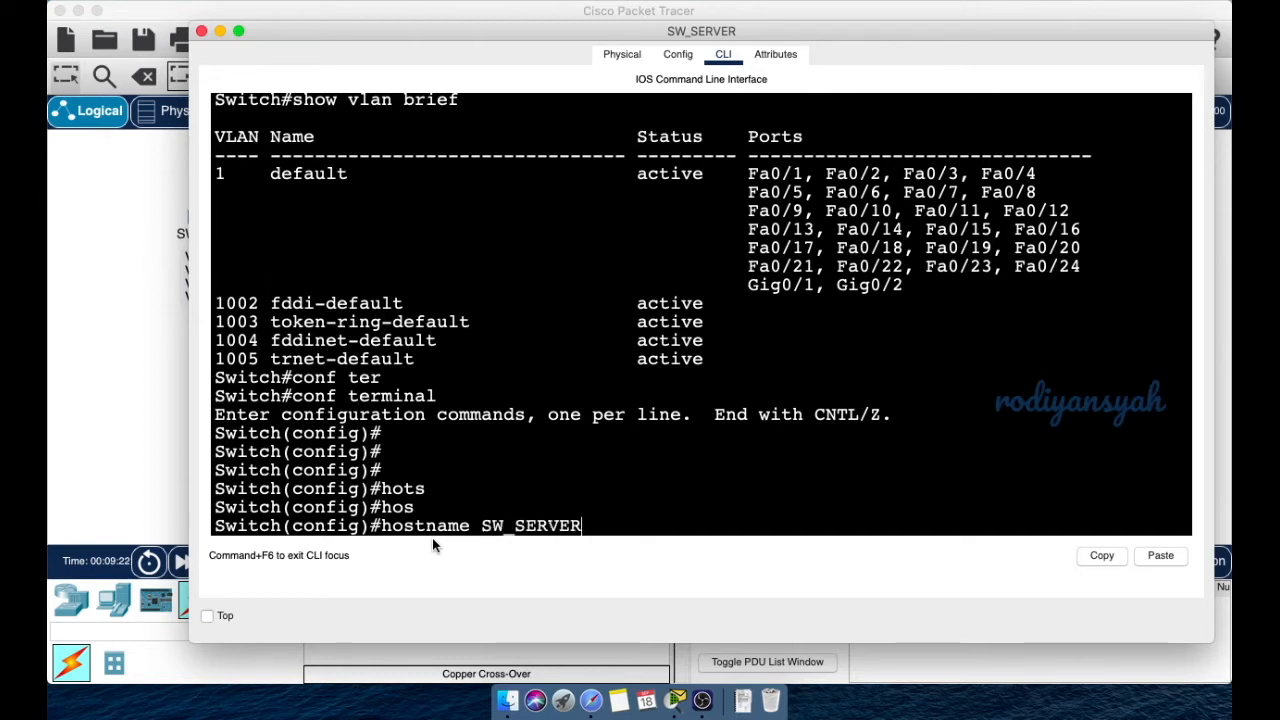
pyautogui.press('Return')
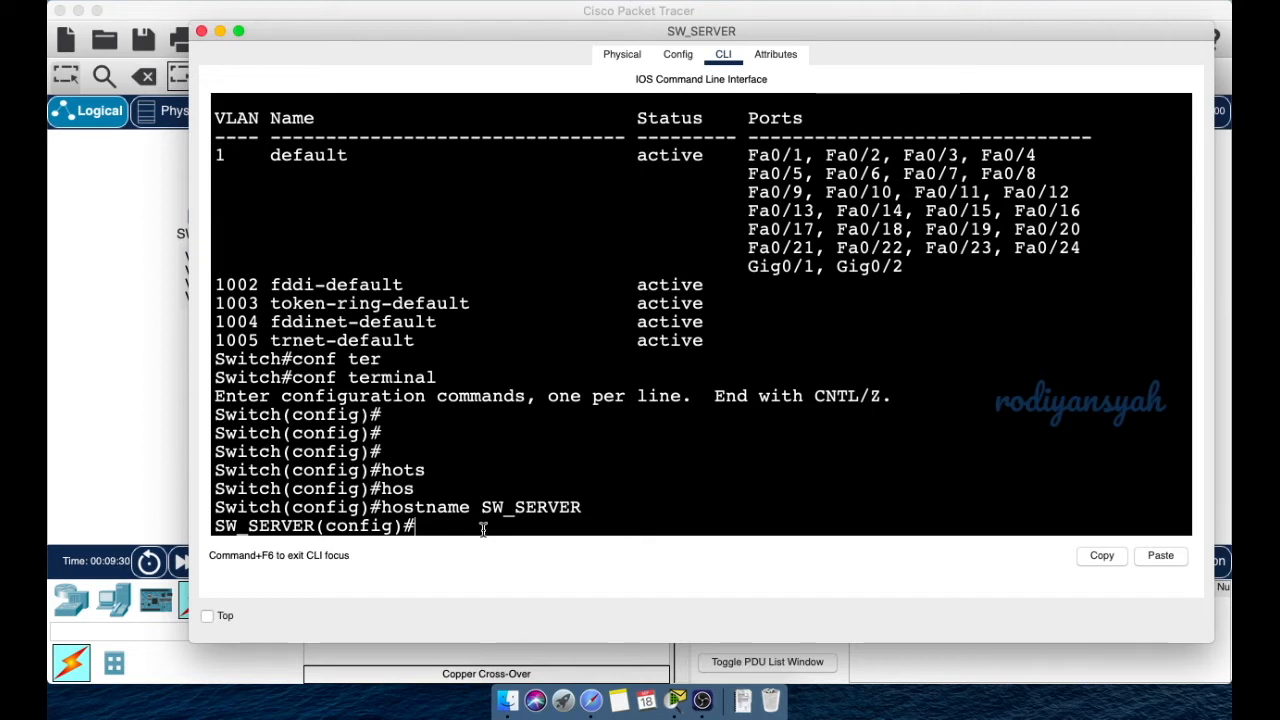
# - Create VLAN 10 named Accounting and VLAN 20 named Marketing
pyautogui.write('vlan 10')
pyautogui.press('Return')
pyautogui.write('name')
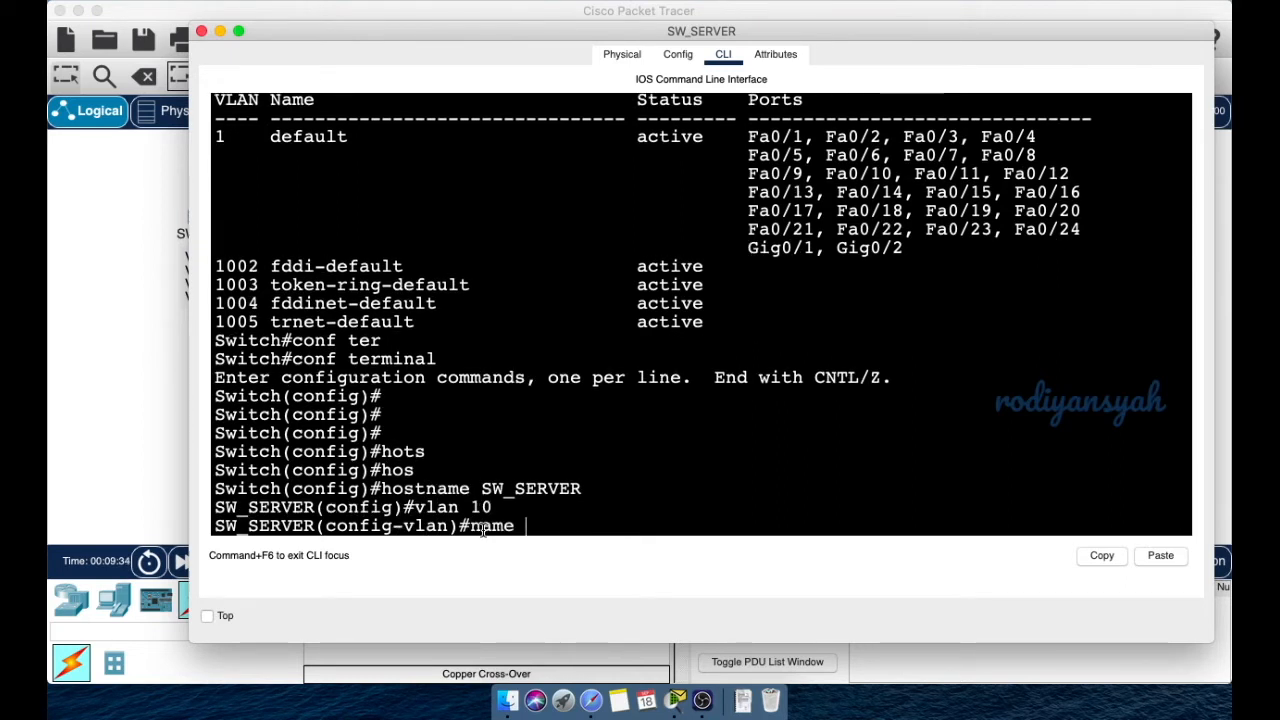
pyautogui.write(' Acco')
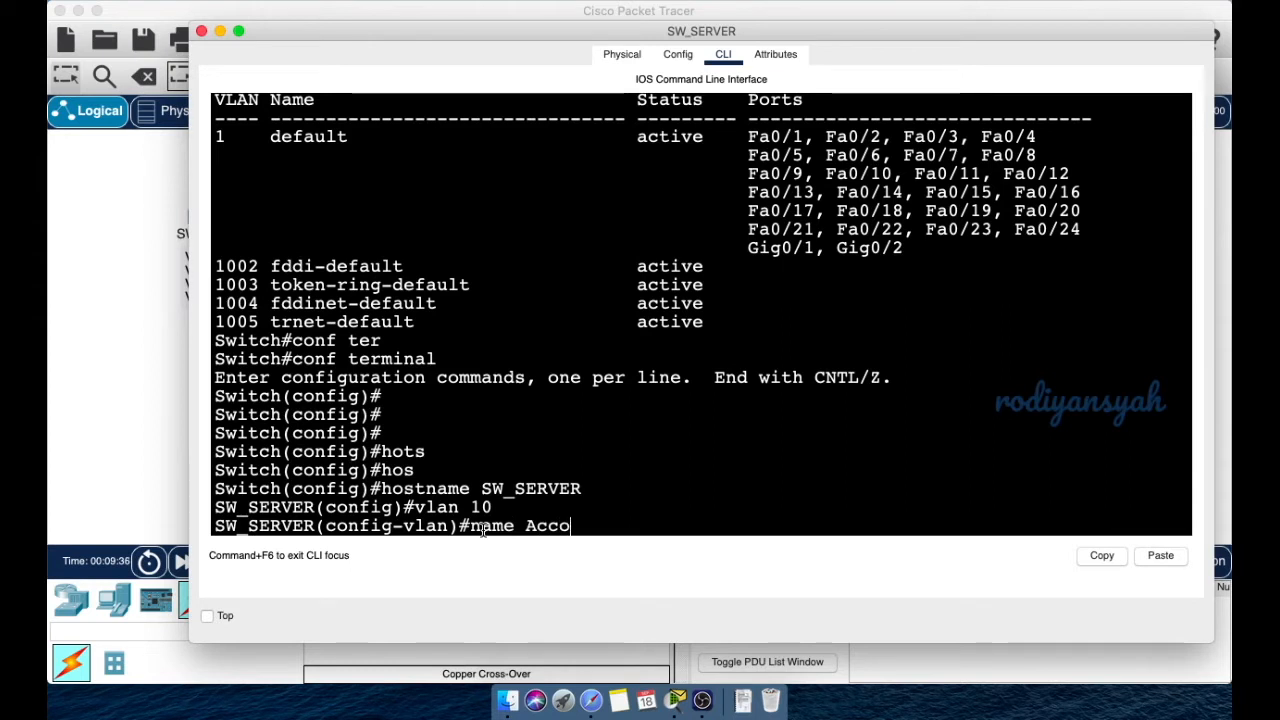
pyautogui.write('unting')
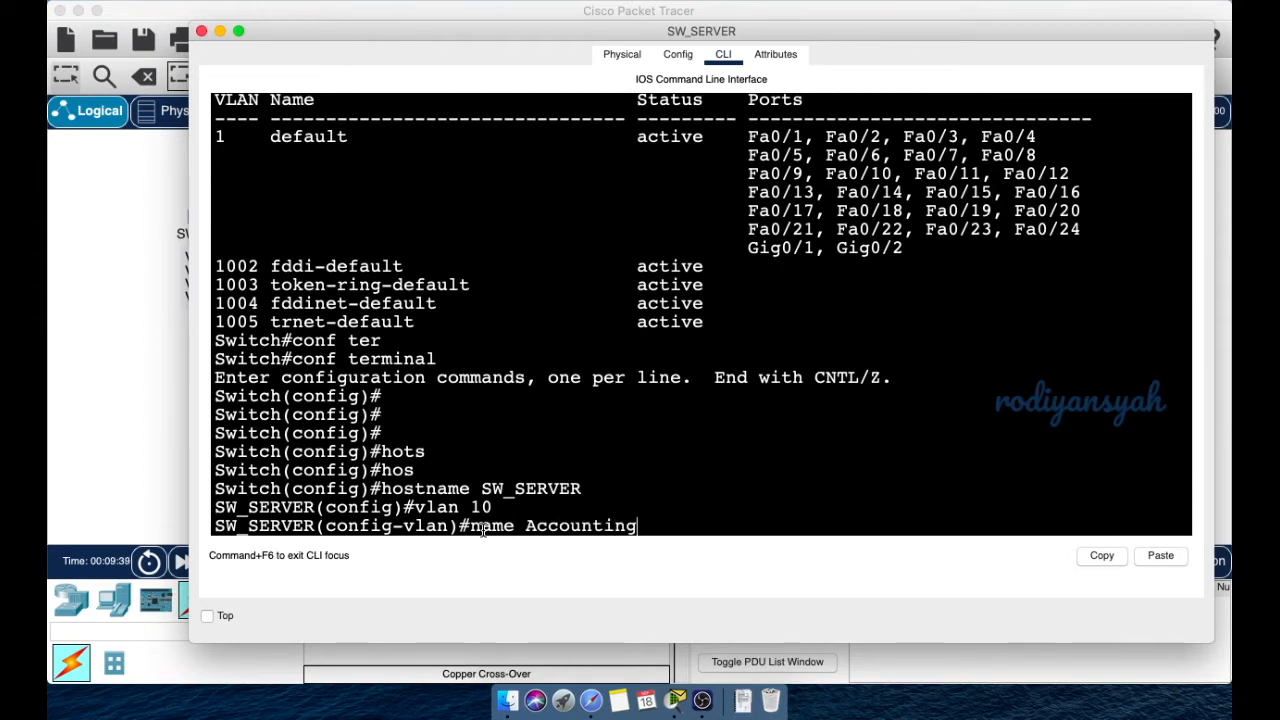
pyautogui.press('Return')
pyautogui.write('vlan 20')
pyautogui.press('Return')
pyautogui.write('na')
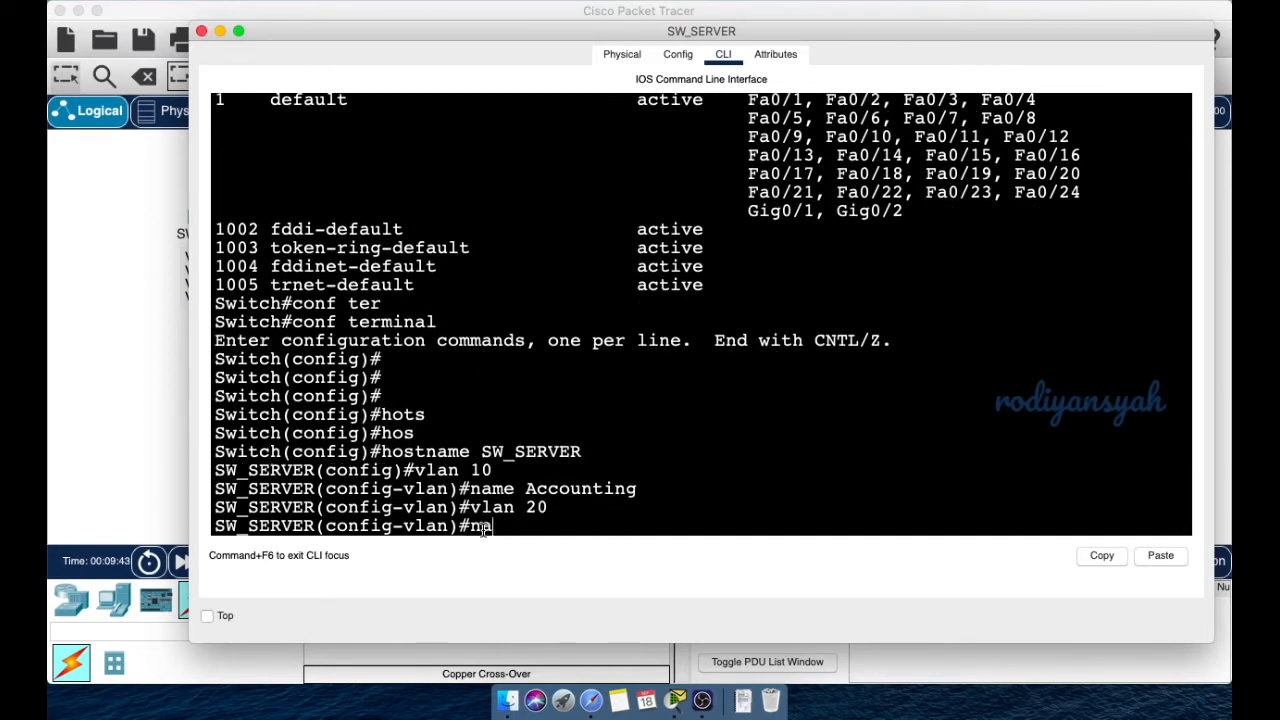
pyautogui.write('me Marketing')
pyautogui.press('Return')
# - Create VLAN 30 named Security and exit back to global configuration
pyautogui.write('vlan)#vlan 30')
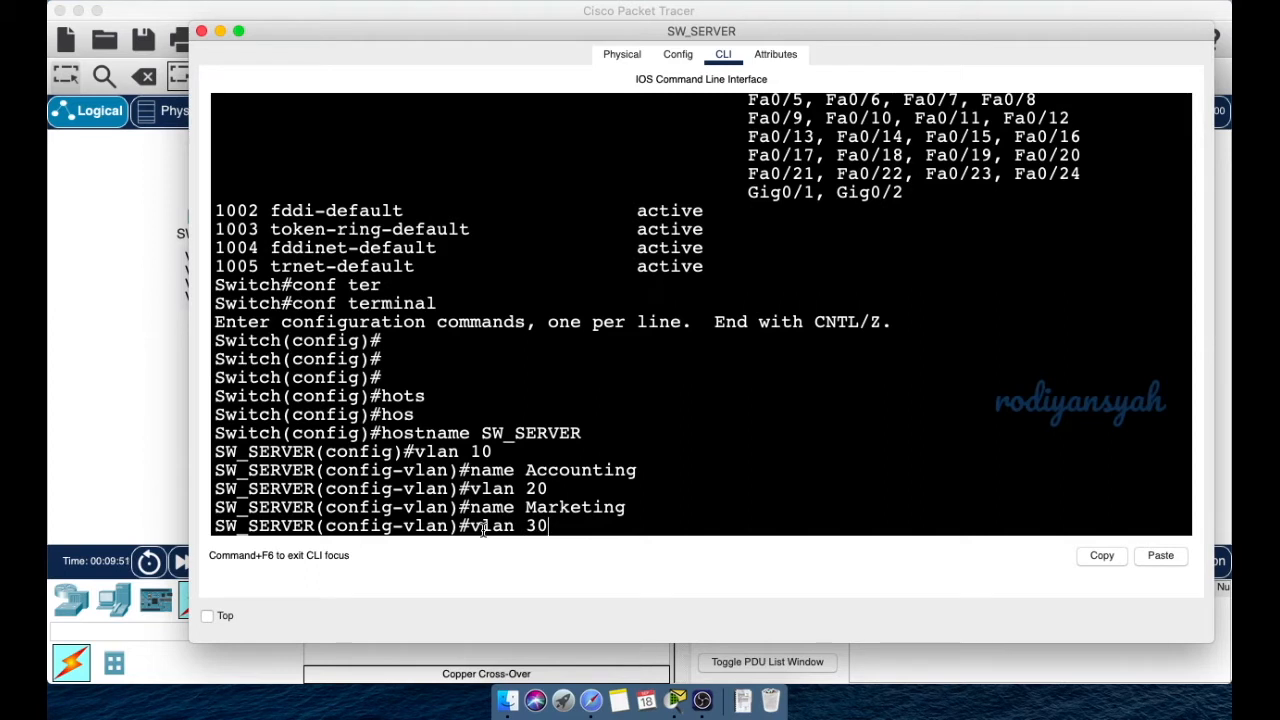
pyautogui.press('Return')
pyautogui.write('name Secu')
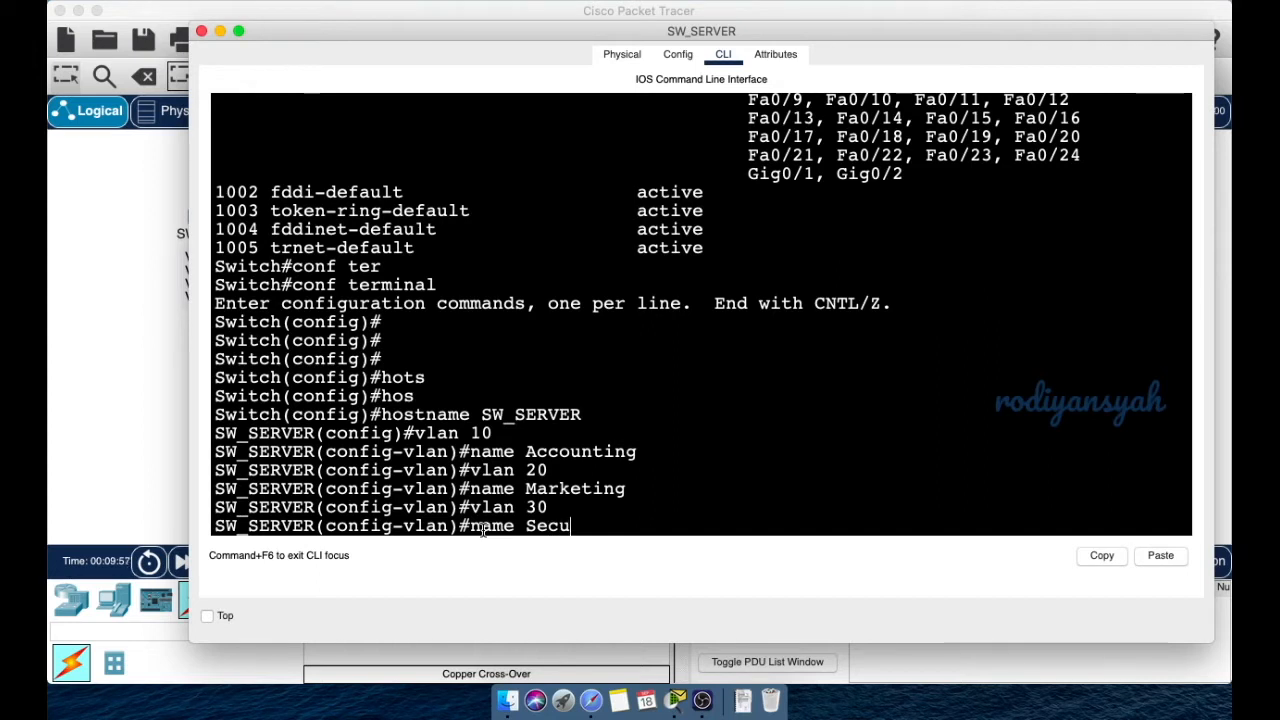
pyautogui.write('rity')
pyautogui.press('Return')
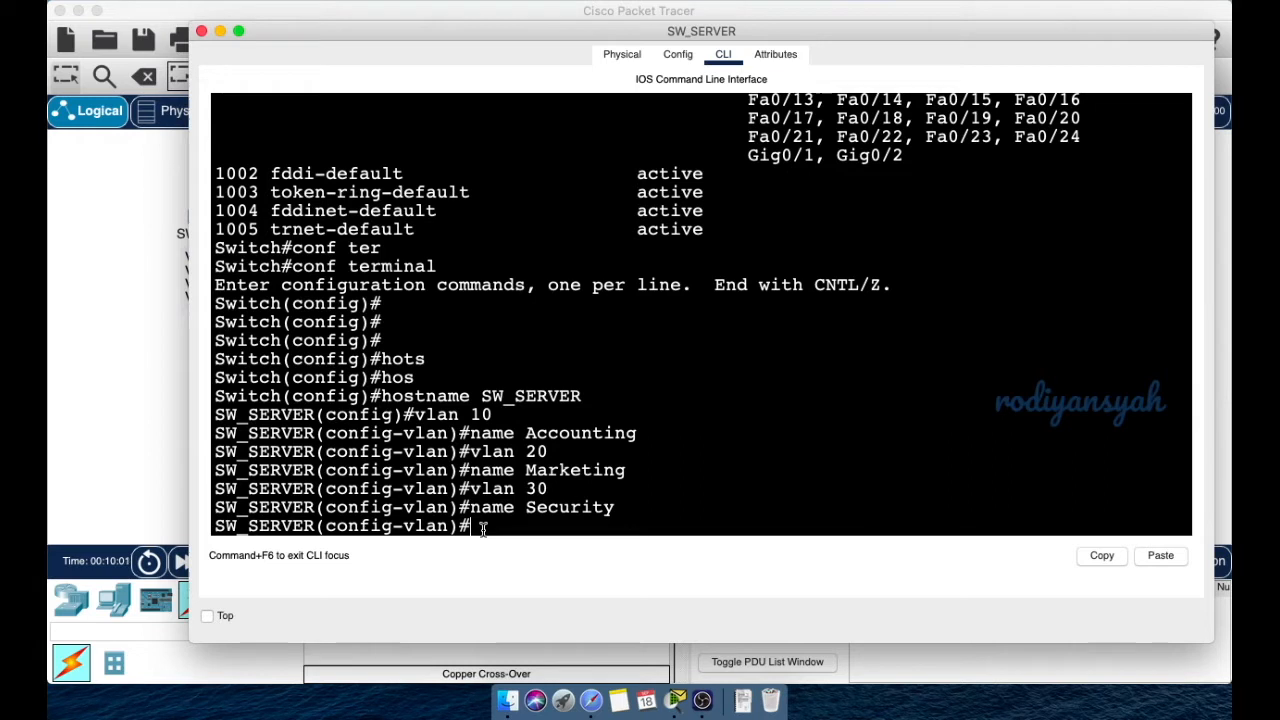
pyautogui.write('exit')
pyautogui.press('Return')
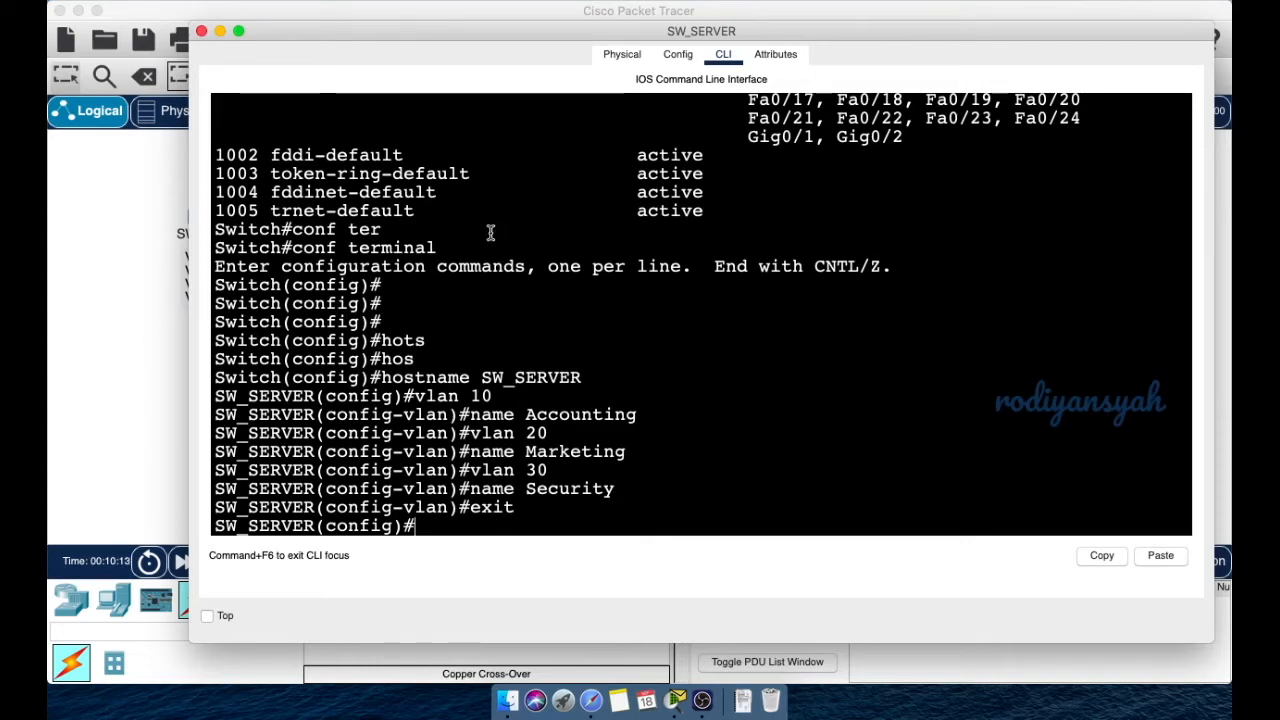
# - Type the interface range command for ports fa0/1-2 using Tab completion
pyautogui.moveTo(448, 32); pyautogui.dragTo(409, 300)
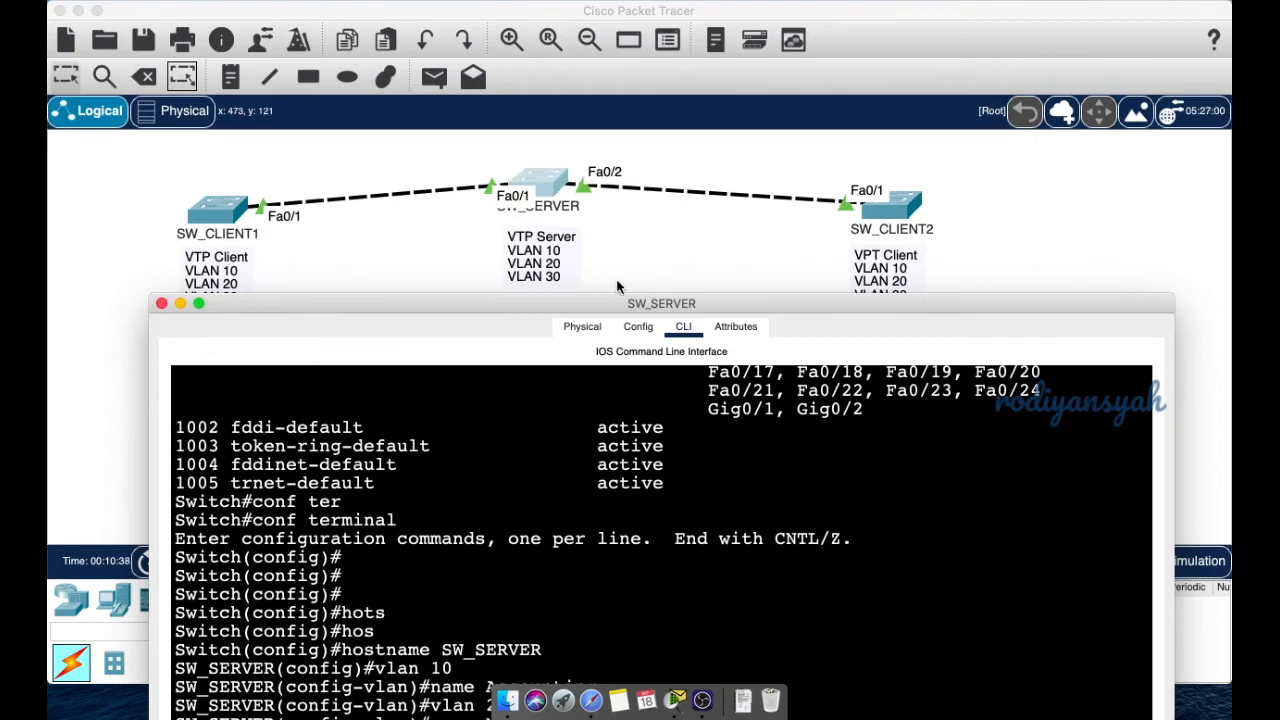
pyautogui.moveTo(619, 301); pyautogui.dragTo(668, 8)
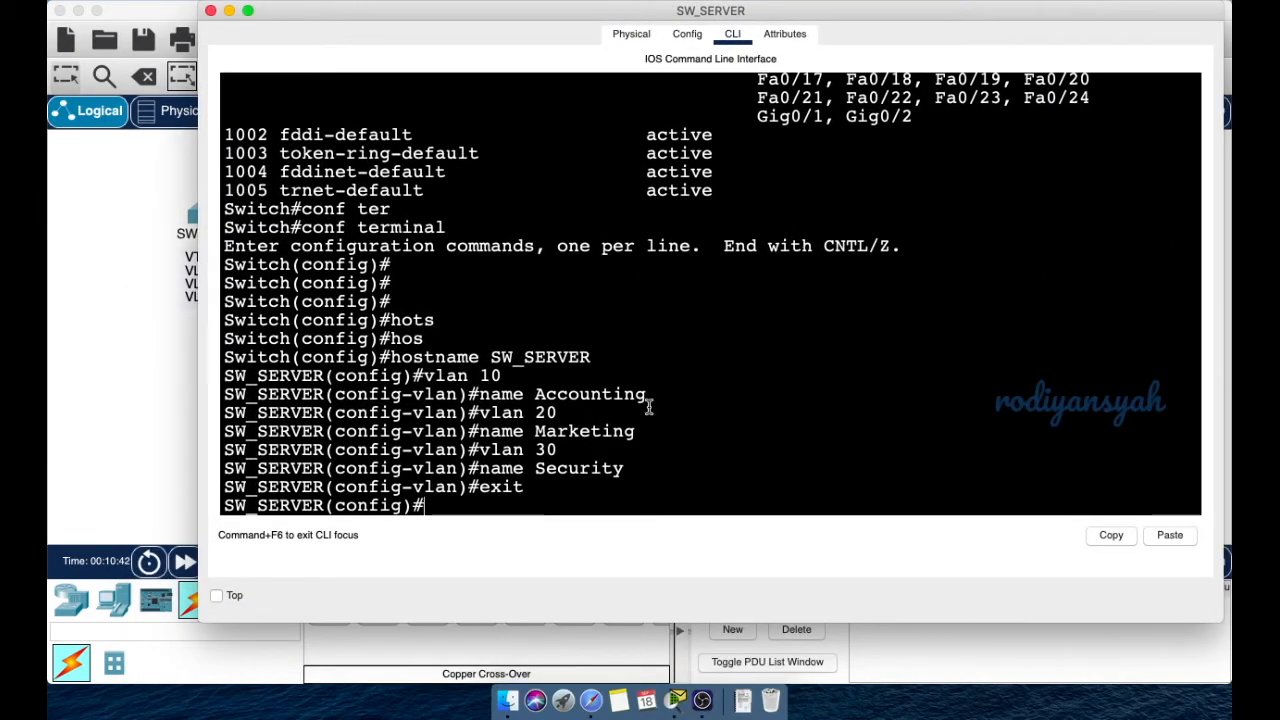
pyautogui.write('in')
pyautogui.press('Tab')
pyautogui.write('ran')
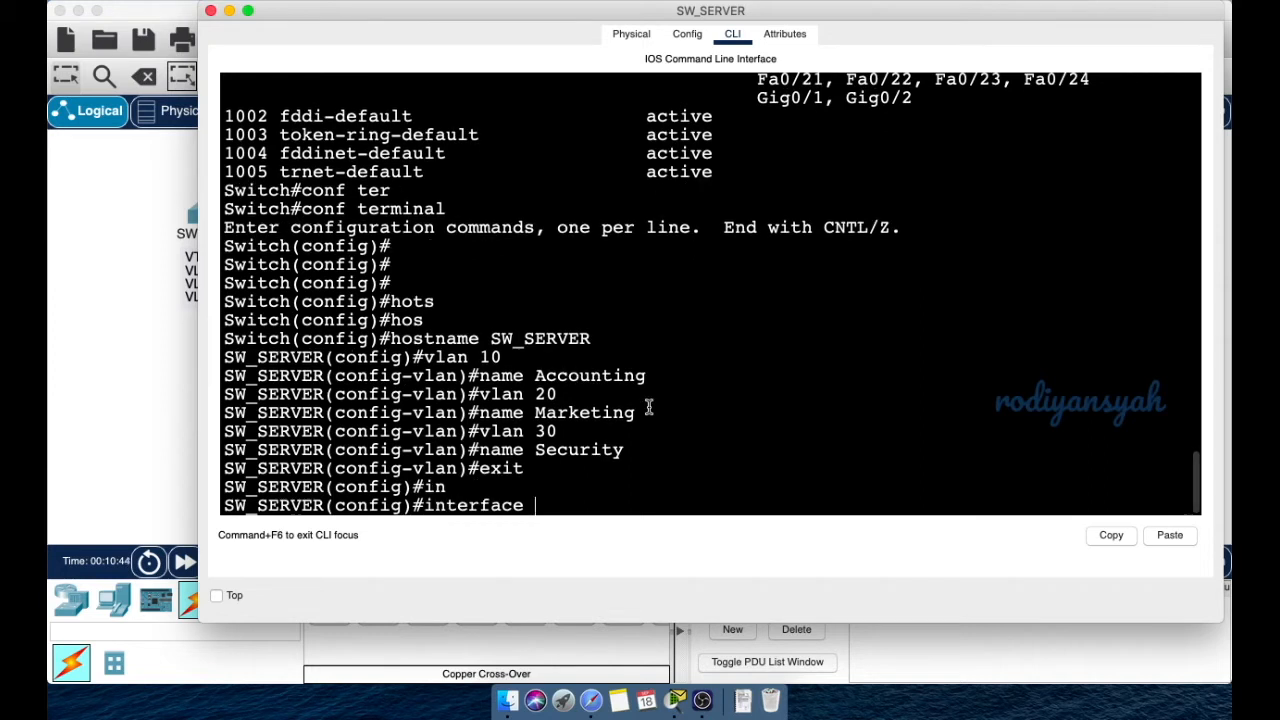
pyautogui.write('g')
pyautogui.press('Tab')
pyautogui.write('fa')
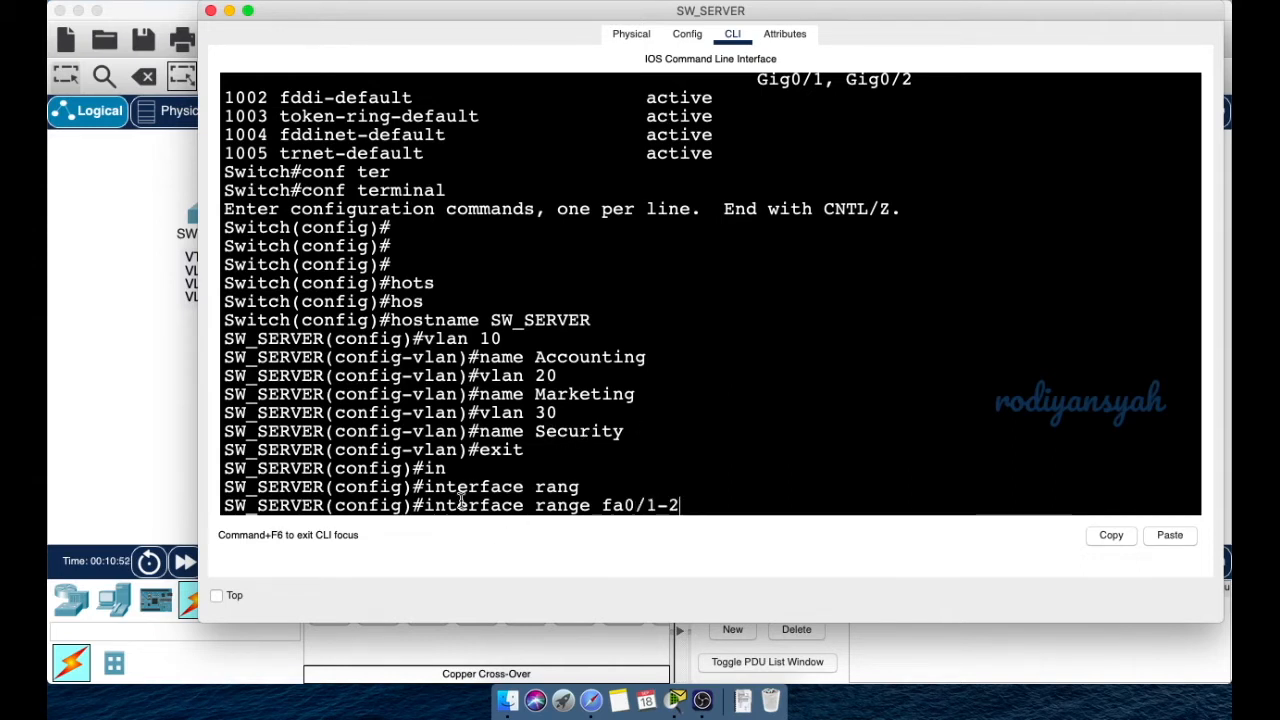
# - Highlight the interface, range and port-number parts of the command while explaining it
pyautogui.moveTo(445, 508); pyautogui.dragTo(600, 510)
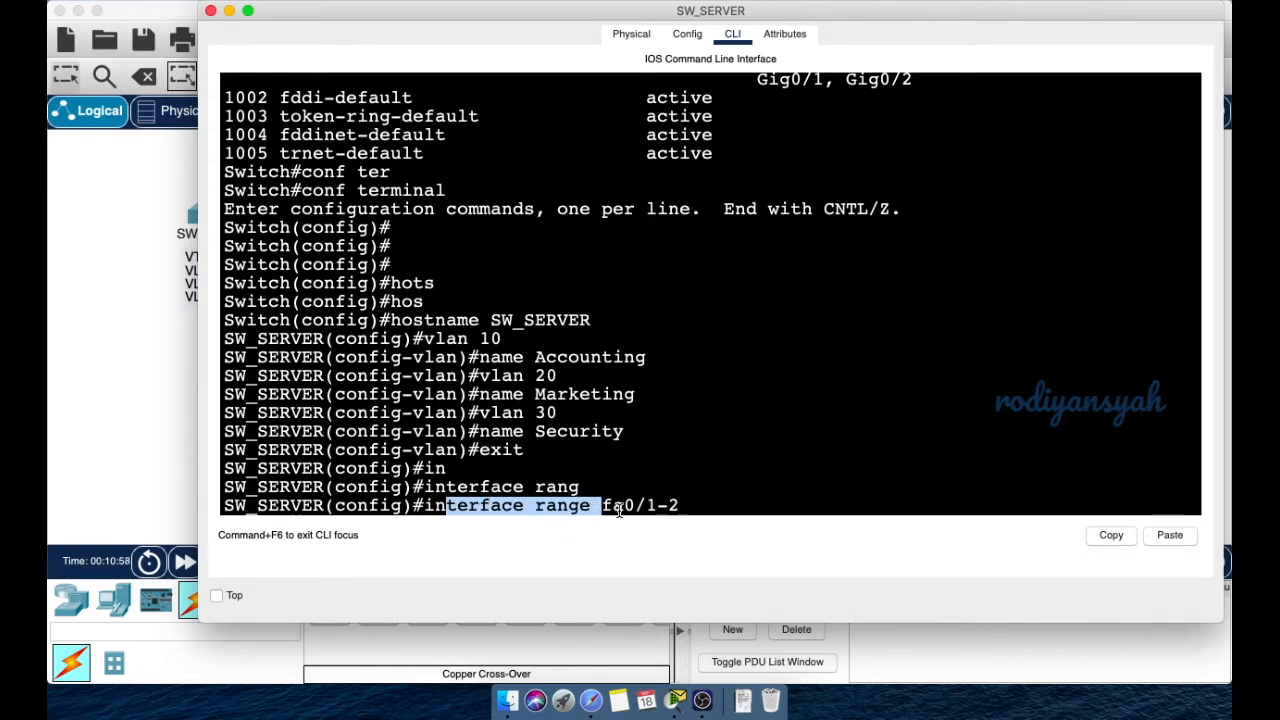
pyautogui.click(487, 513)
pyautogui.doubleClick(483, 510)
pyautogui.doubleClick(555, 508)
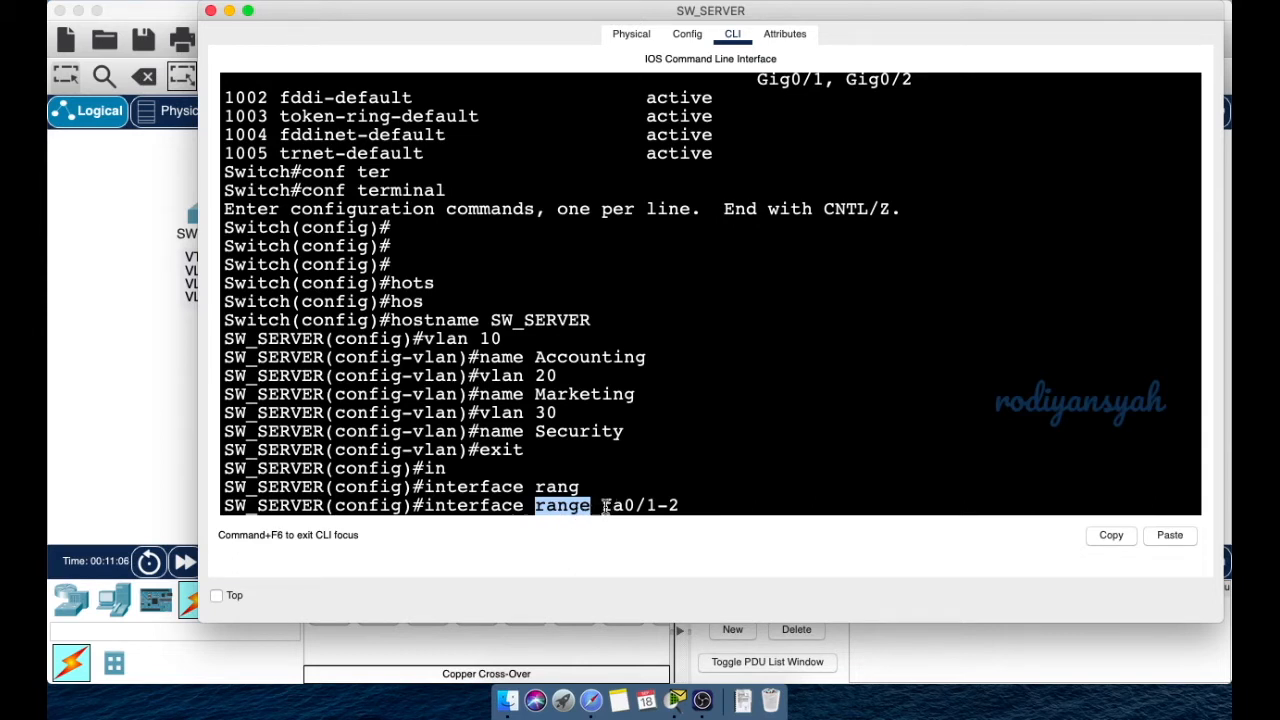
pyautogui.moveTo(622, 507); pyautogui.dragTo(684, 506)
pyautogui.click(680, 505)
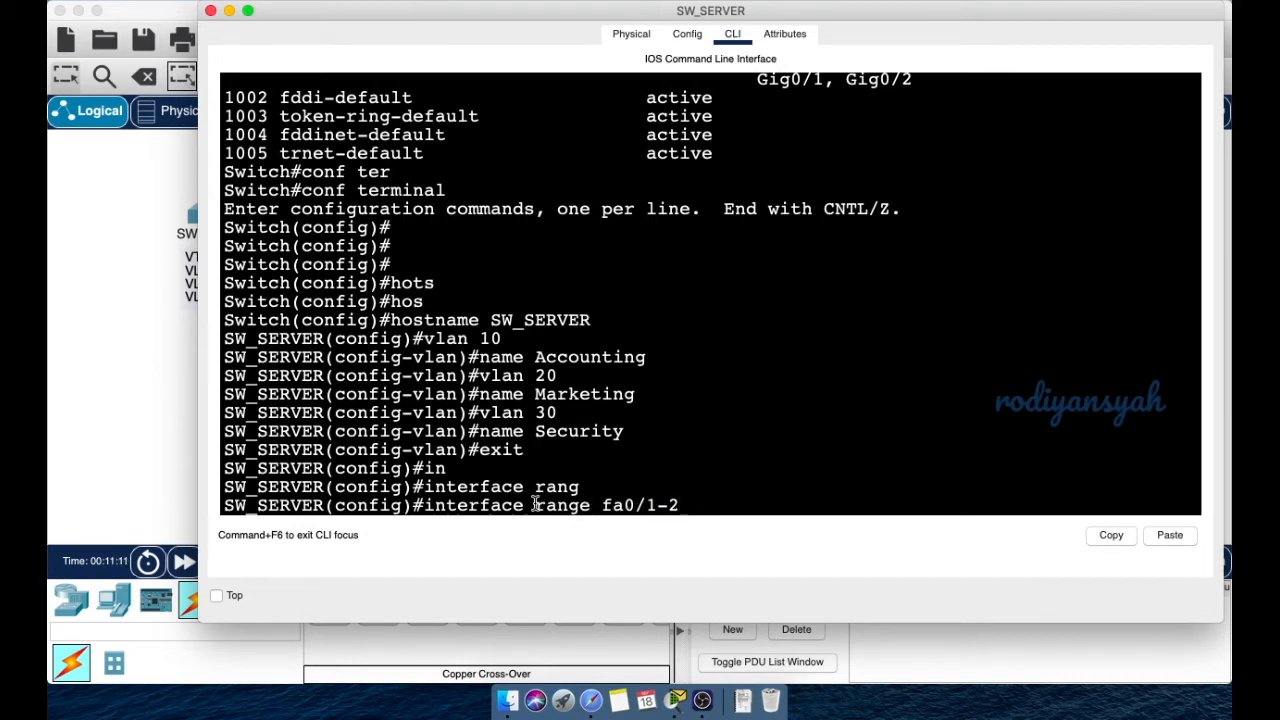
pyautogui.moveTo(490, 506); pyautogui.dragTo(679, 506)
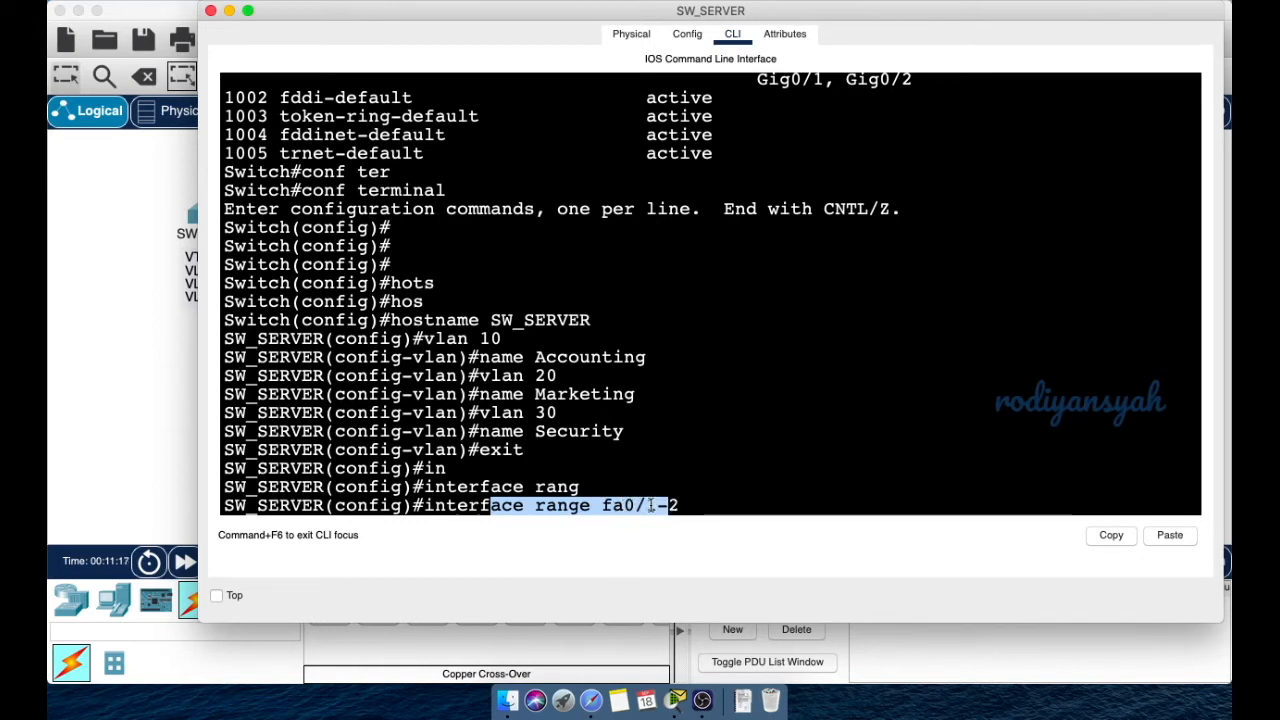
pyautogui.click(476, 505)
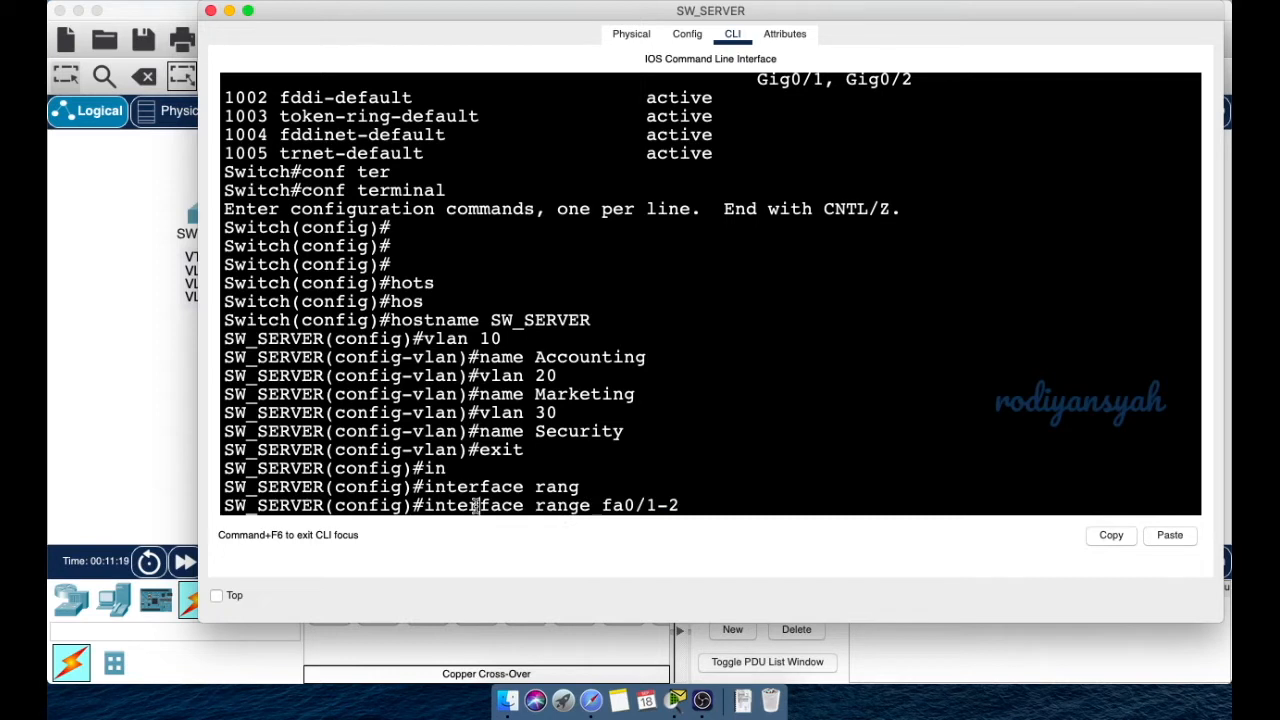
pyautogui.moveTo(436, 505); pyautogui.dragTo(600, 505)
# - Select ports fa0/1-2 and set them to switchport mode trunk
pyautogui.click(698, 504)
pyautogui.press('Return')
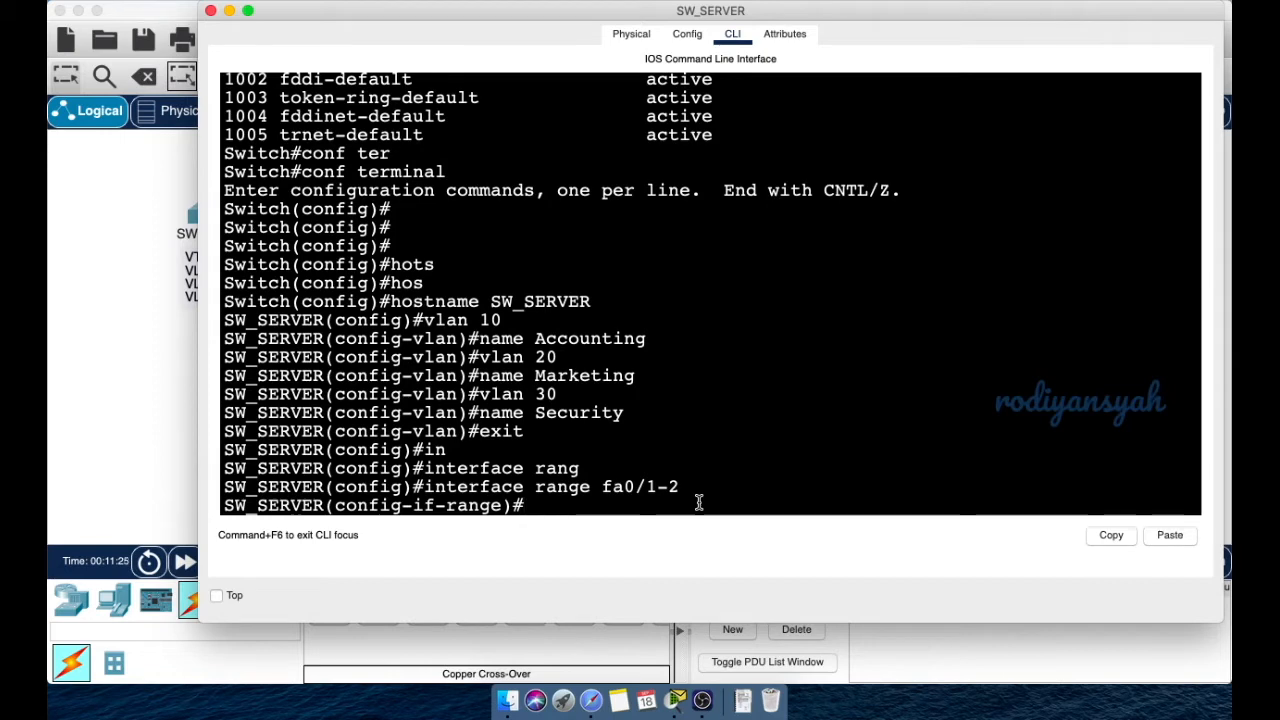
pyautogui.write('sw')
pyautogui.press('Tab')
pyautogui.write('mo')
pyautogui.press('Tab')
pyautogui.write('tr')
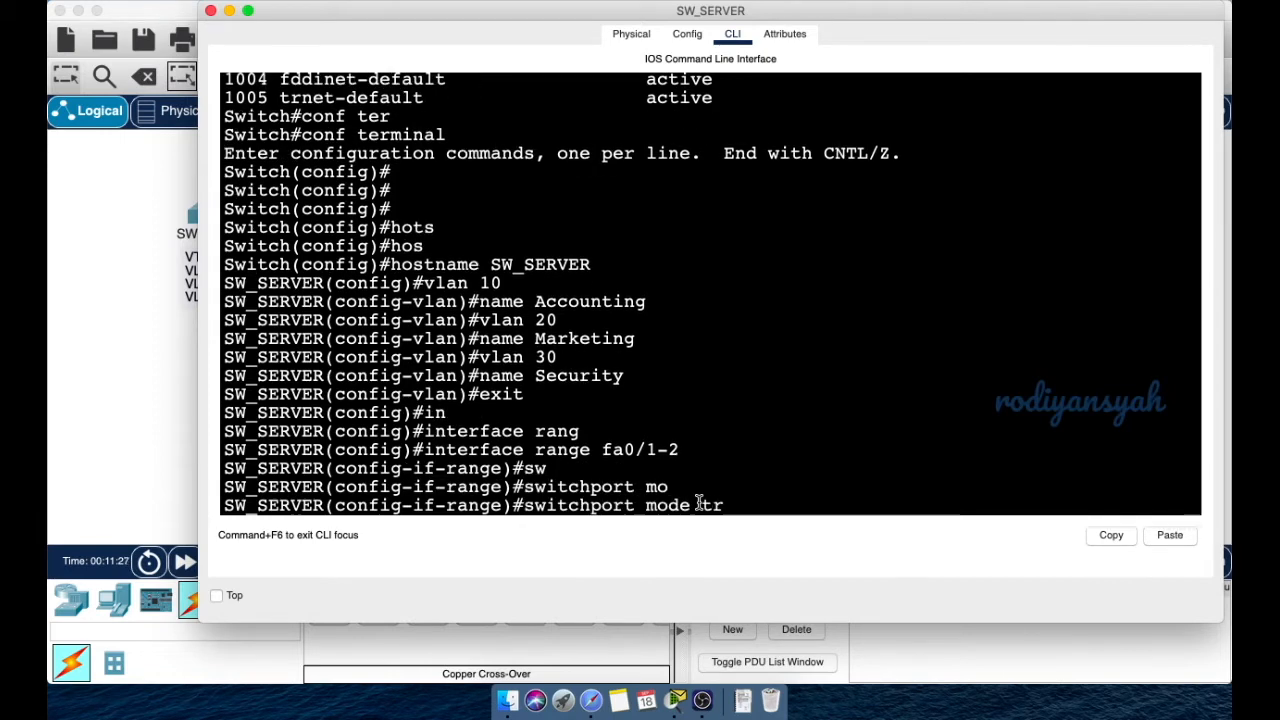
pyautogui.press('Tab')
pyautogui.press('Return')
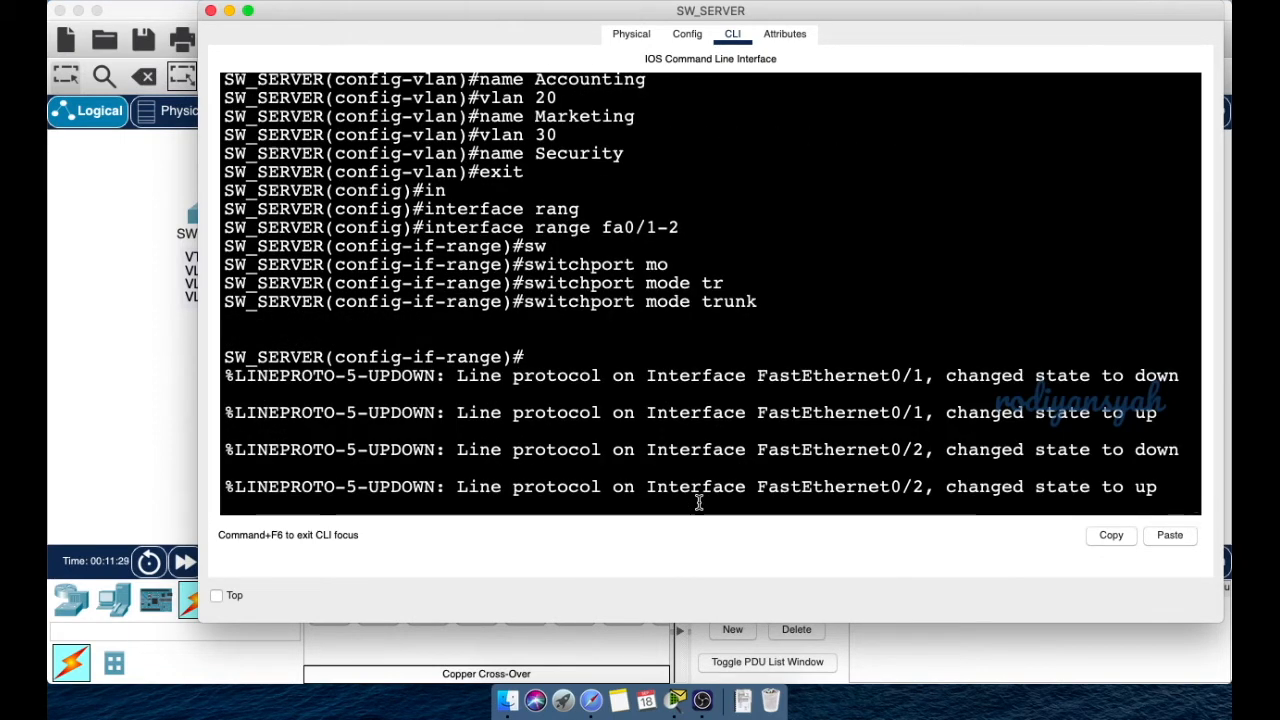
# - Type the switchport trunk allowed vlan 1,10,20,30 command for the trunks
pyautogui.press('Return')
pyautogui.press('Return')
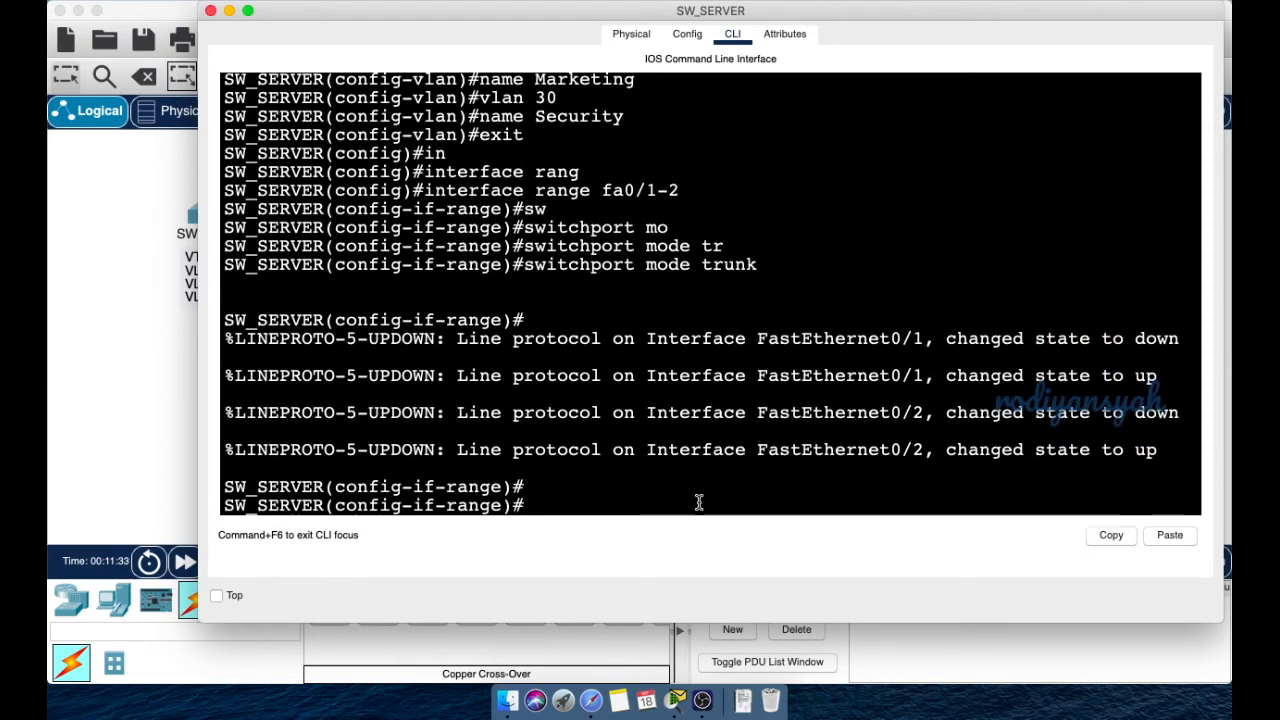
pyautogui.write('sw')
pyautogui.press('Tab')
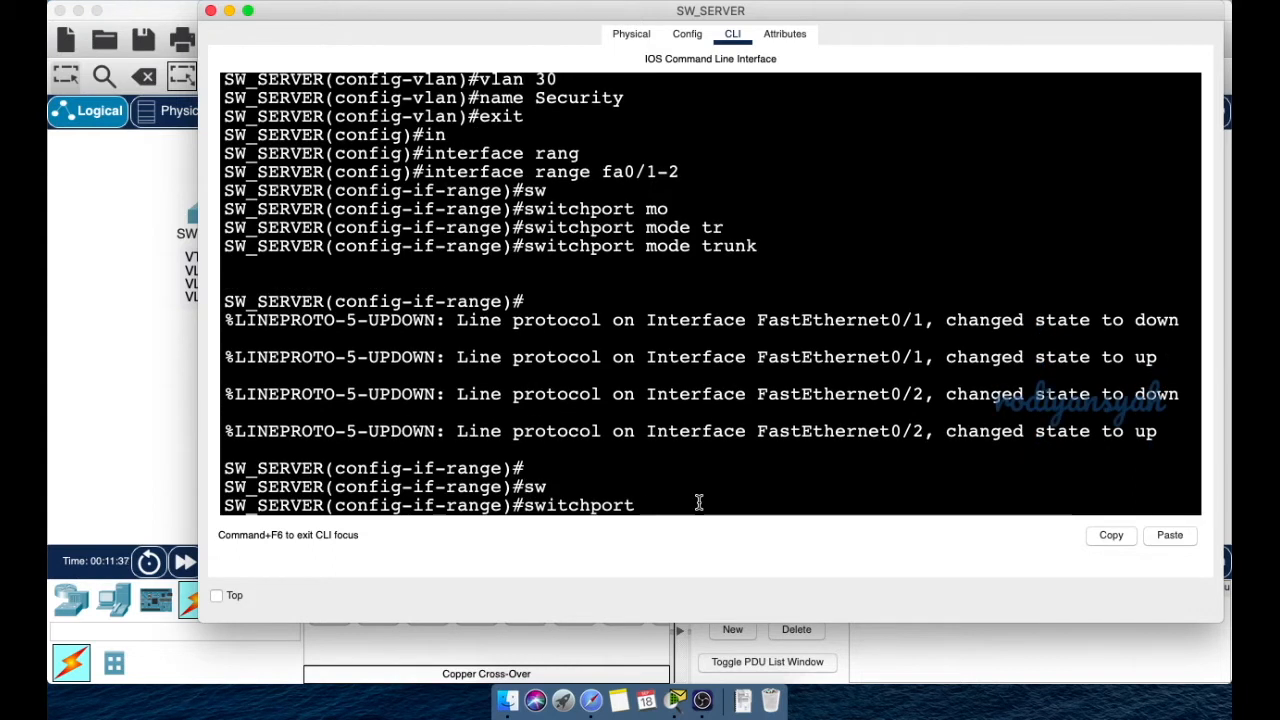
pyautogui.write('tr')
pyautogui.press('Tab')
pyautogui.write('all')
pyautogui.press('Tab')
pyautogui.write('vlan 1,')
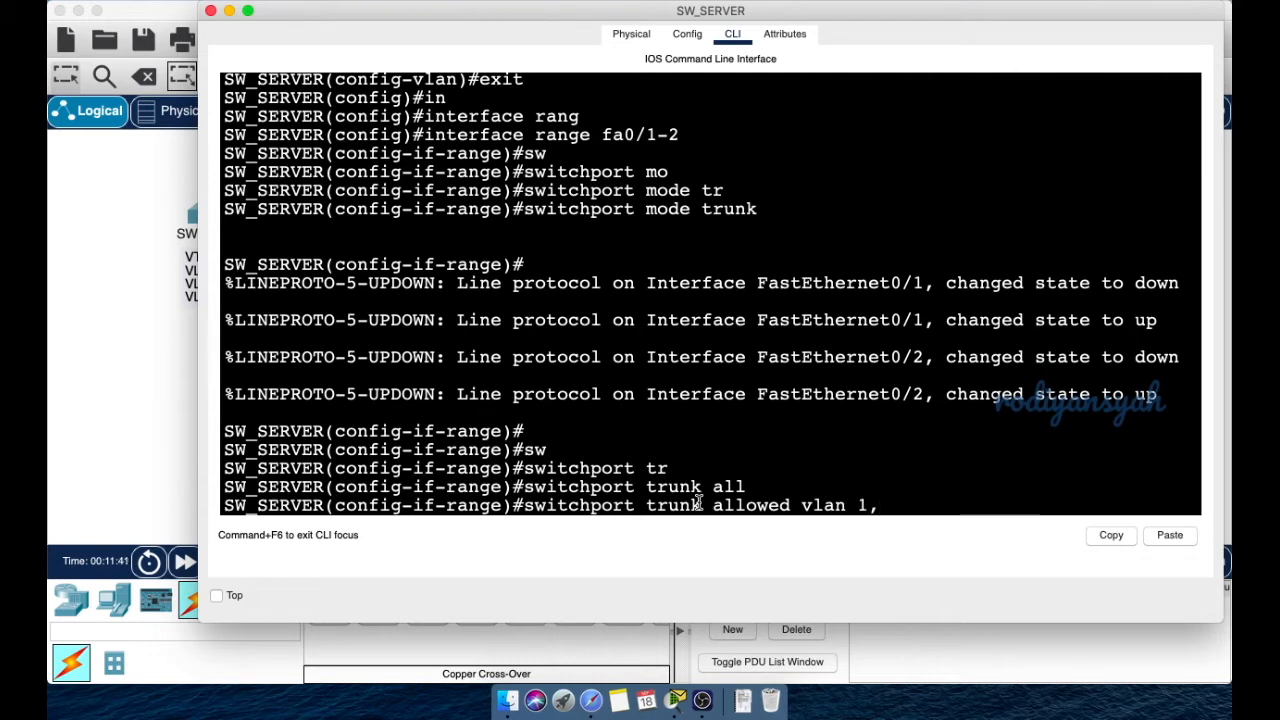
pyautogui.write('10,20,30')
# - Apply allowed VLANs 1,10,20,30 and exit twice to the SW_SERVER# prompt
pyautogui.press('Return')
pyautogui.write('exit')
pyautogui.press('Return')
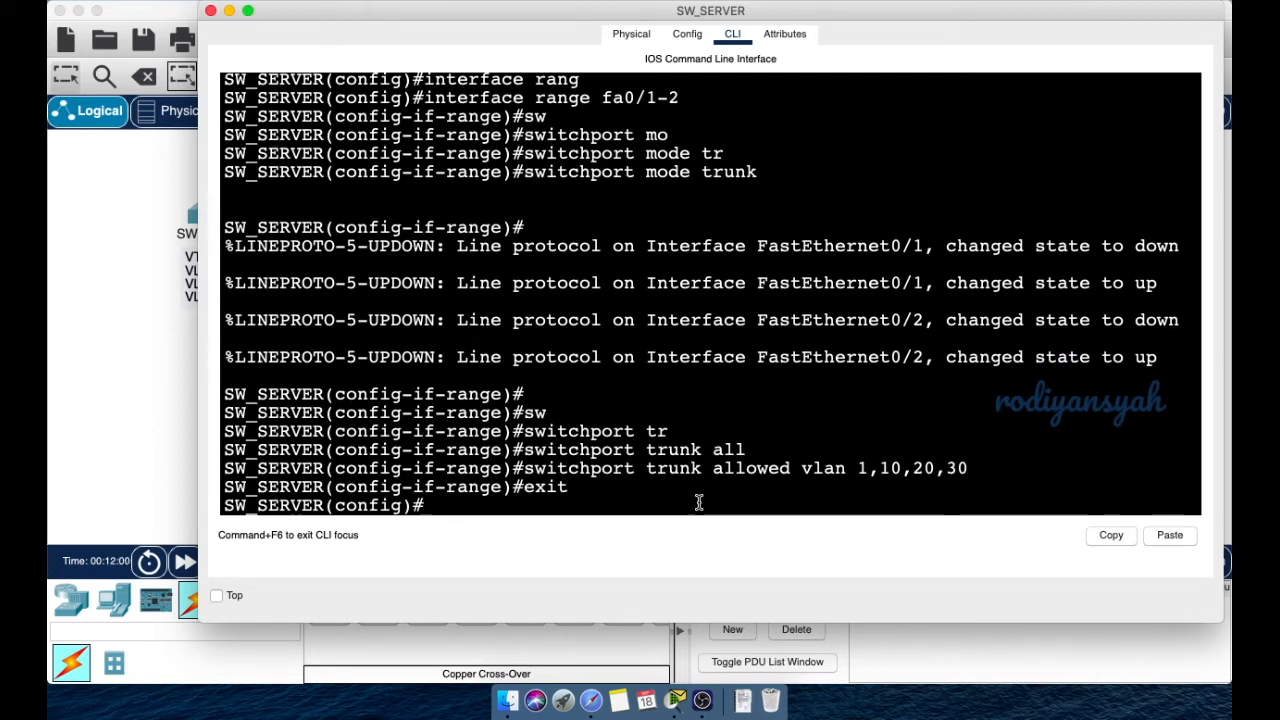
pyautogui.write('exit')
pyautogui.press('Return')
pyautogui.press('Return')
pyautogui.press('Return')
pyautogui.press('Return')
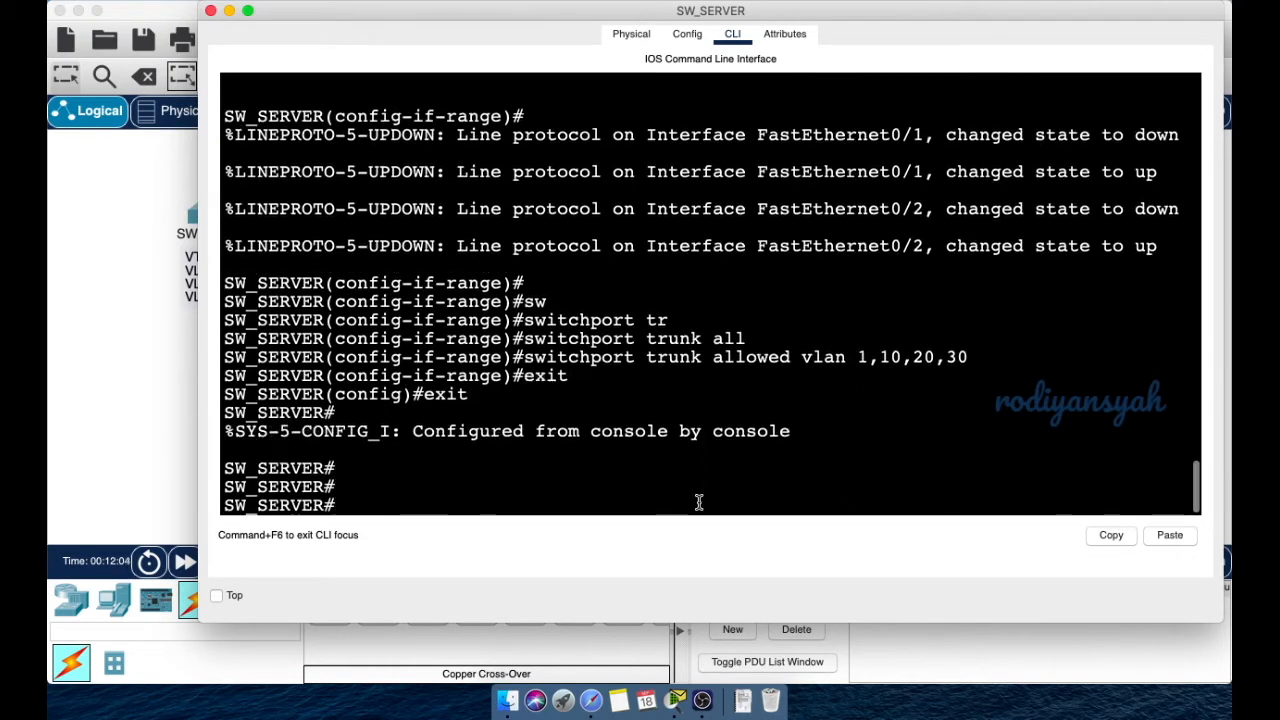
pyautogui.write('sw')
pyautogui.press('Return')
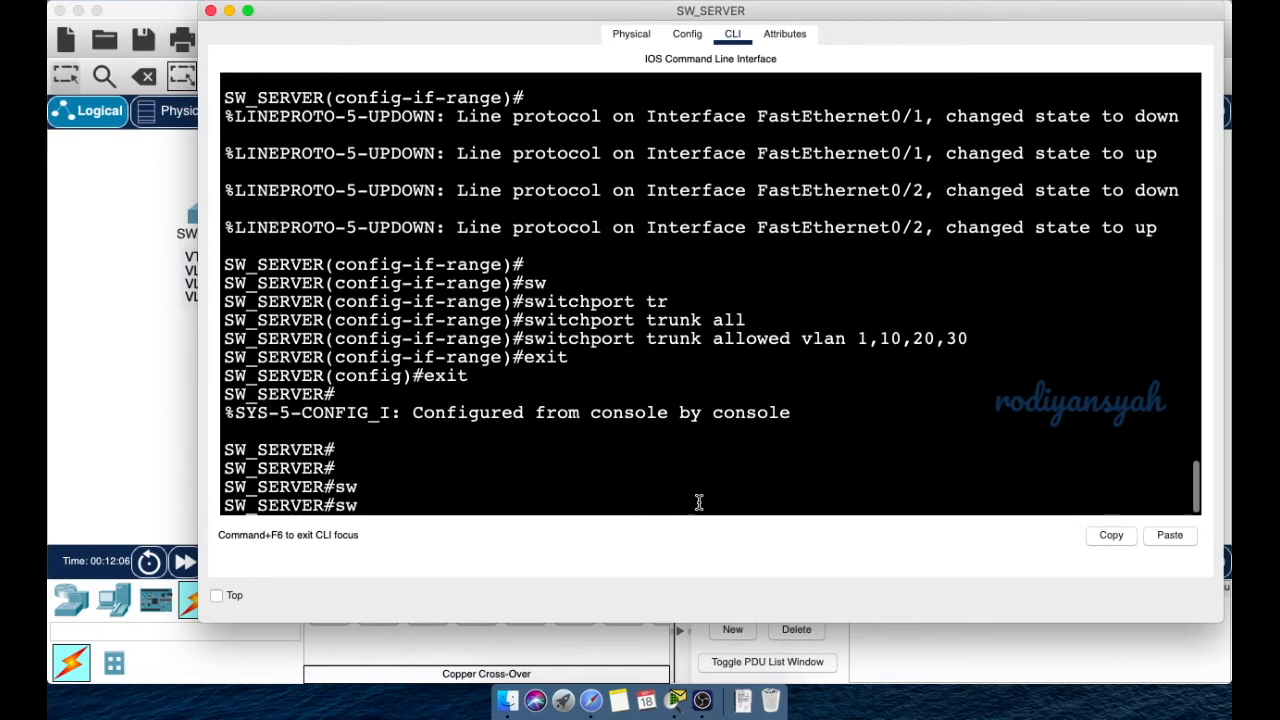
# - Run show vlan brief and highlight VLANs 10, 20 and 30 in the list
pyautogui.write('sh')
pyautogui.press('Tab')
pyautogui.write('vla')
pyautogui.press('Tab')
pyautogui.write('bri')
pyautogui.press('Tab')
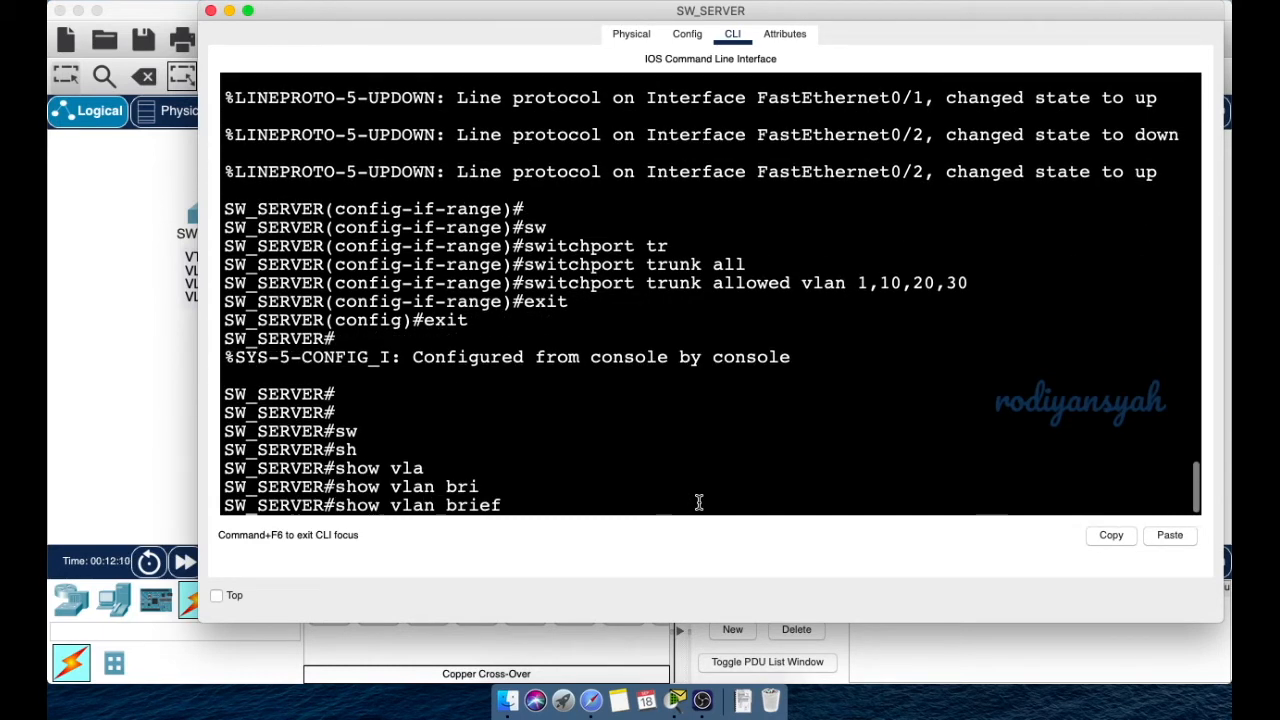
pyautogui.press('Return')
pyautogui.moveTo(224, 376); pyautogui.dragTo(680, 414)
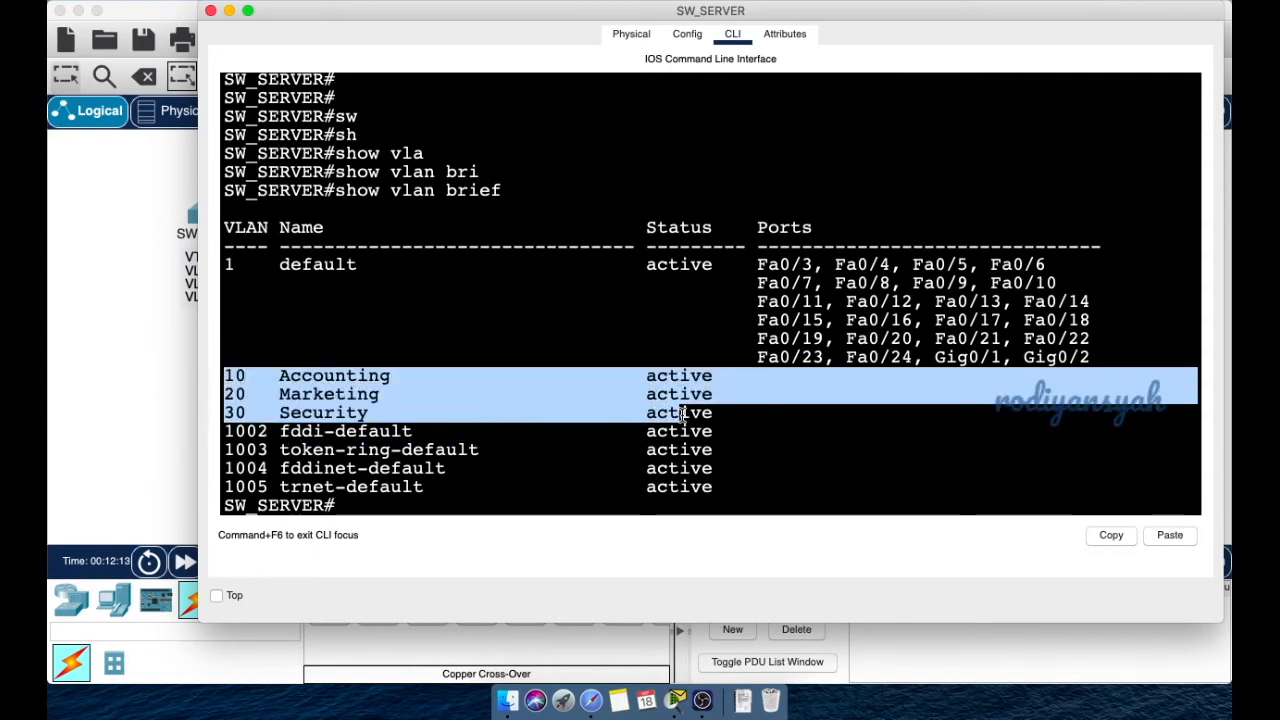
pyautogui.click(365, 503)
# - Run show interfaces trunk and highlight Fa0/1, Fa0/2 trunking with allowed VLANs 1,10,20,30
pyautogui.write('sh')
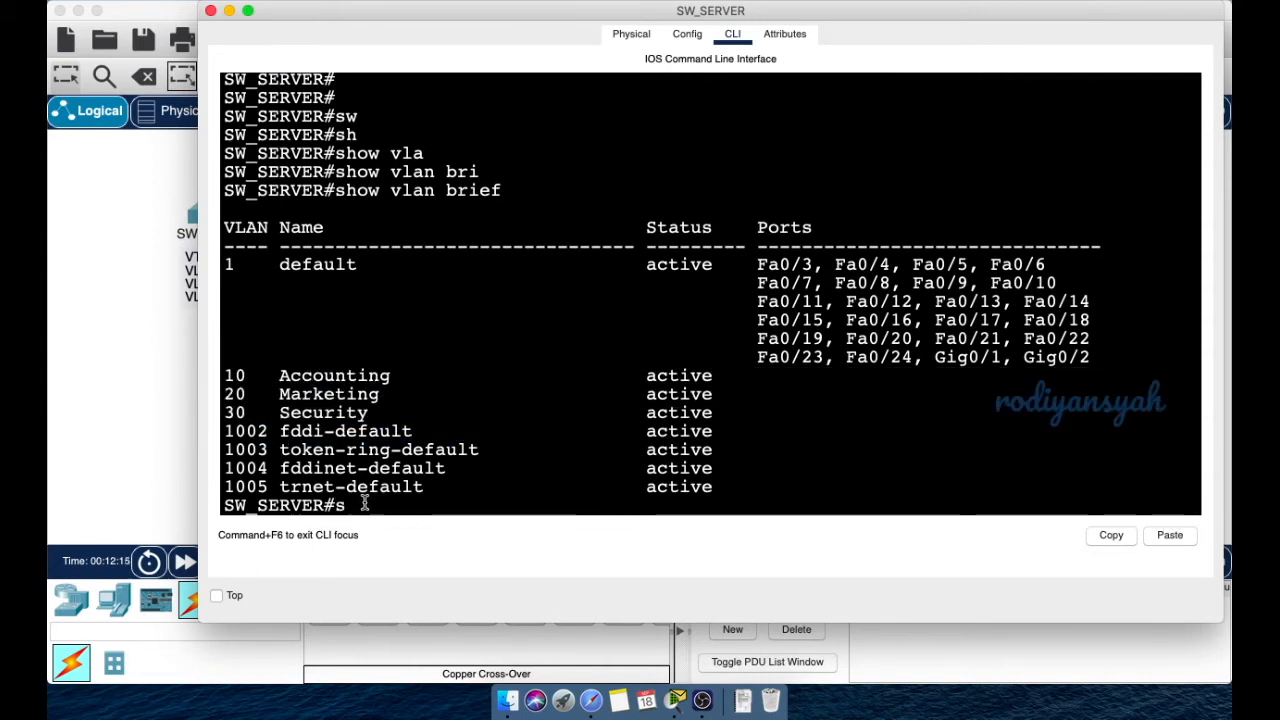
pyautogui.press('Tab')
pyautogui.write('in')
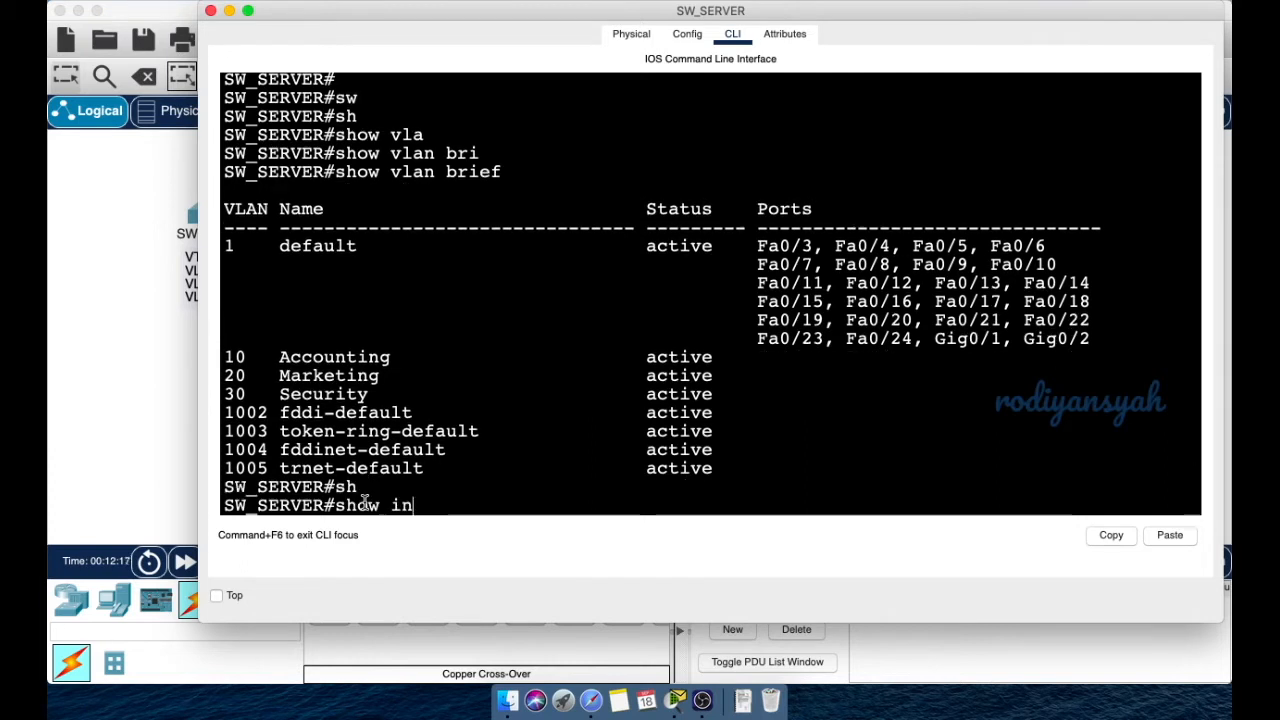
pyautogui.press('Tab')
pyautogui.write('tr')
pyautogui.press('Tab')
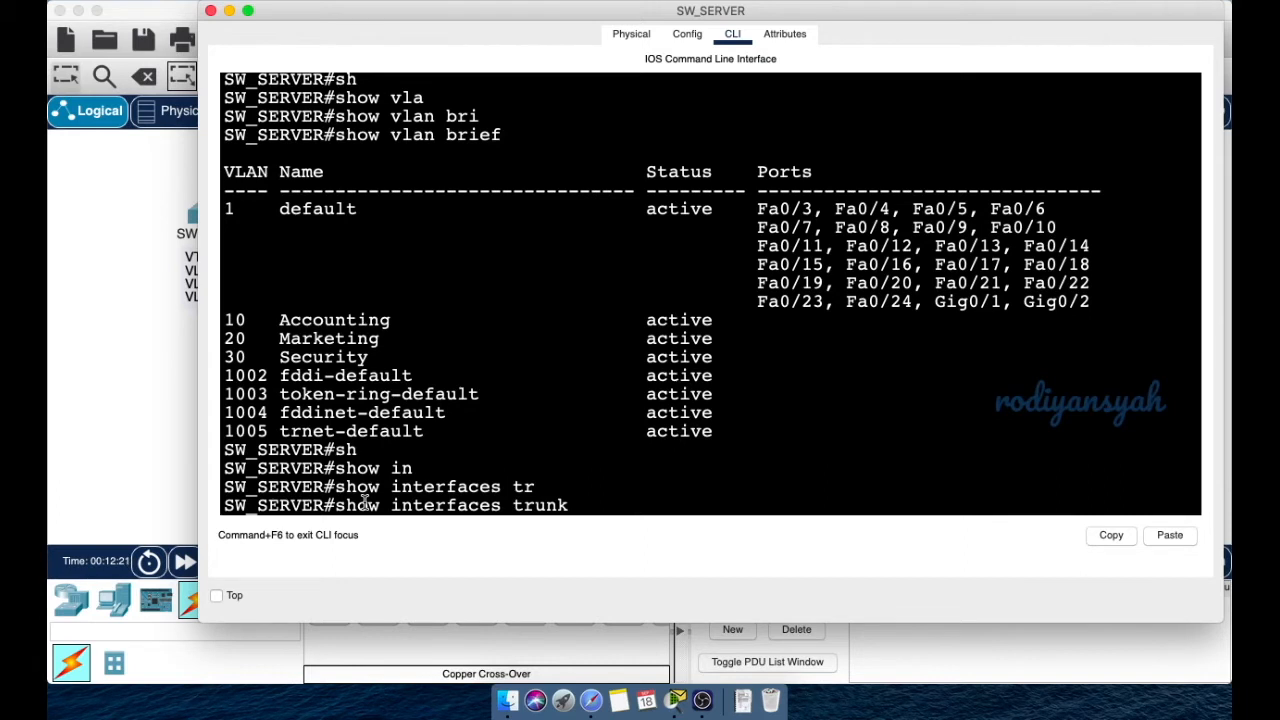
pyautogui.press('Return')
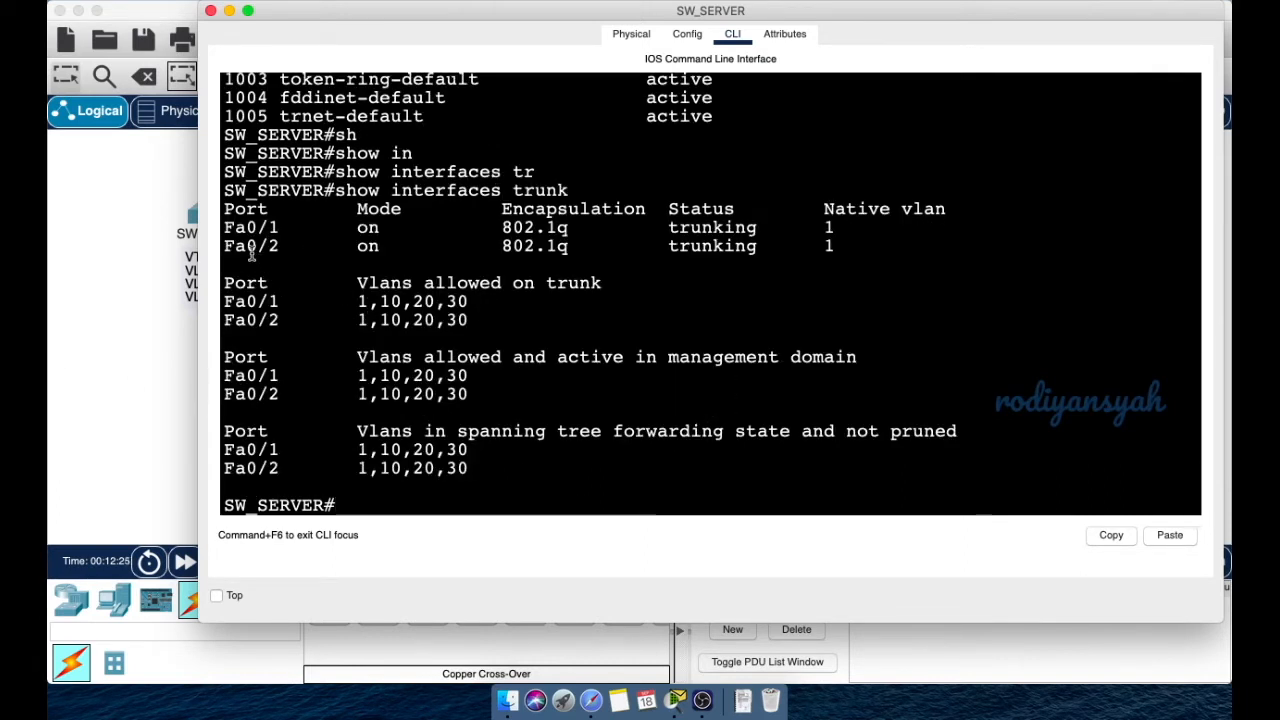
pyautogui.moveTo(236, 228); pyautogui.dragTo(621, 245)
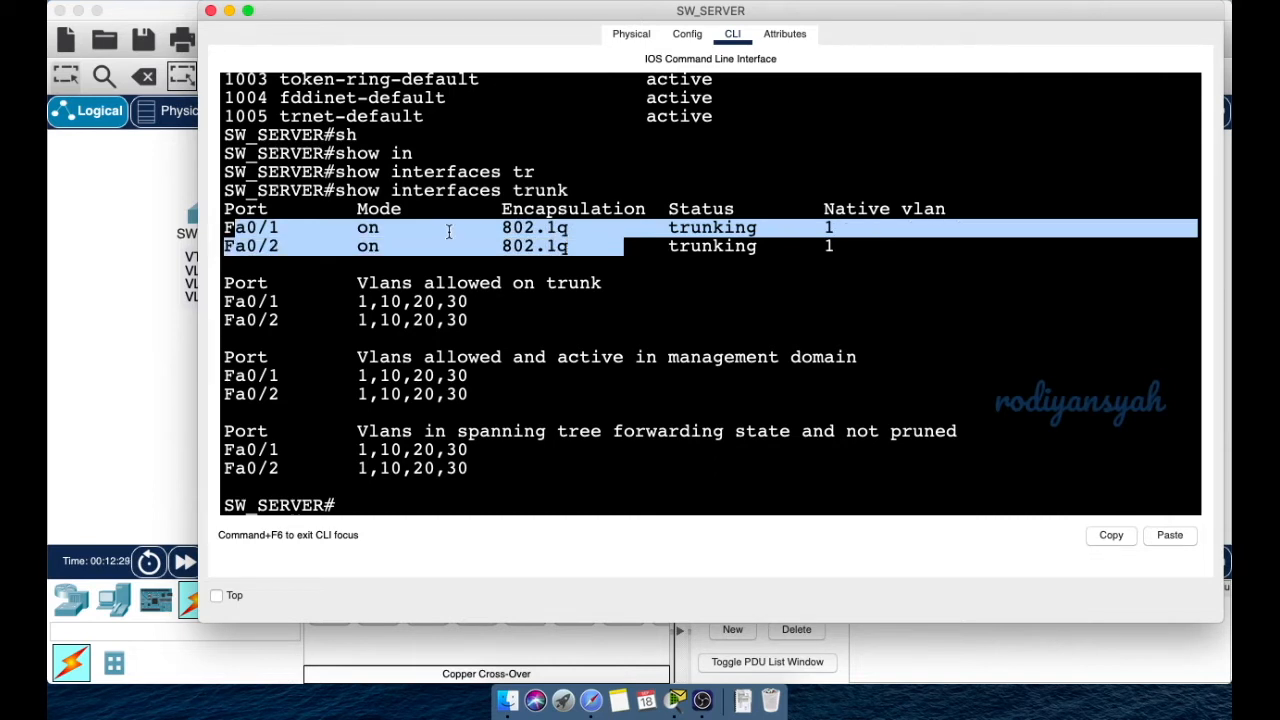
pyautogui.doubleClick(719, 245)
pyautogui.moveTo(357, 302); pyautogui.dragTo(500, 322)
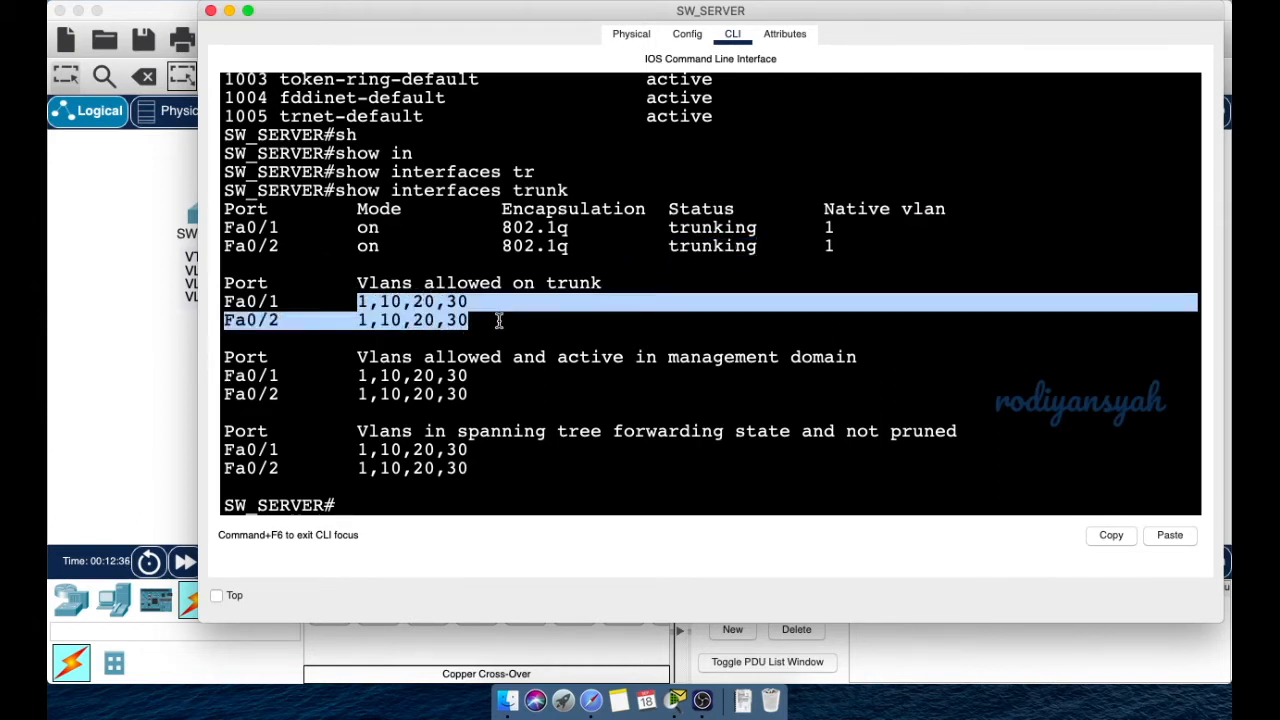
pyautogui.click(399, 512)
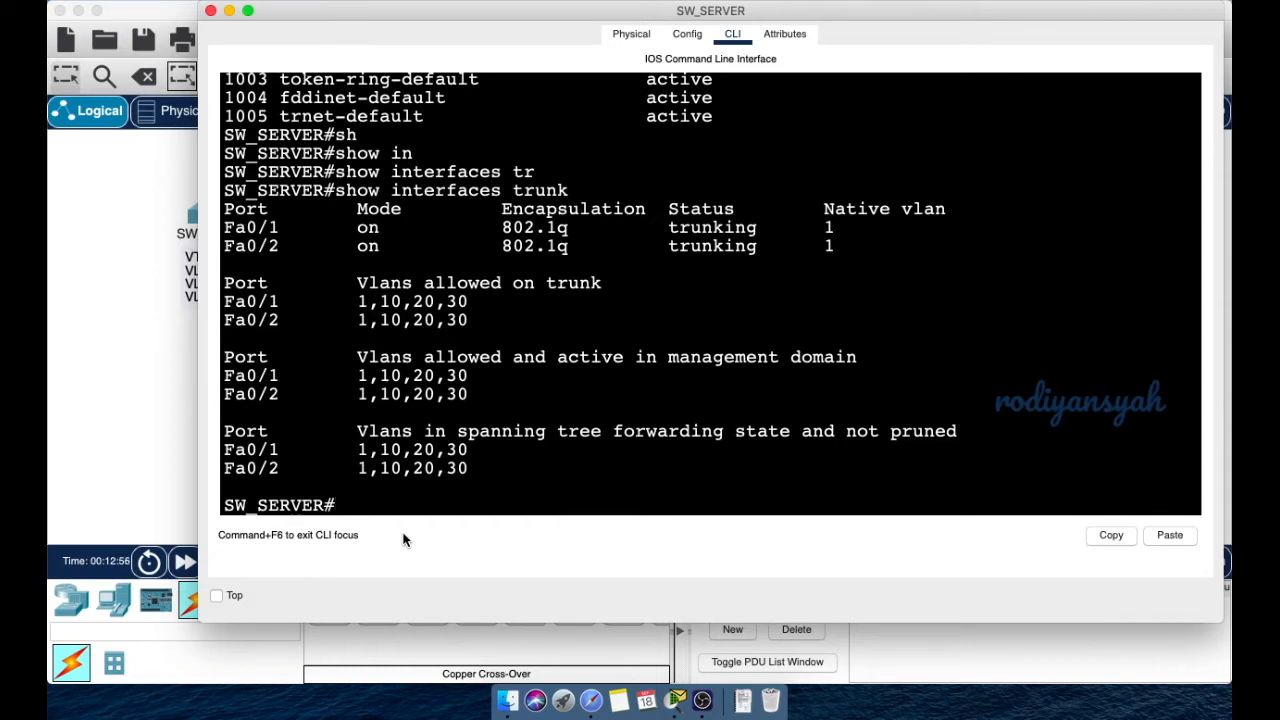
# - Try vtp domain smkbisa.net at the privileged prompt, then erase the recalled command
pyautogui.write('vtp domain')
pyautogui.press('Tab')
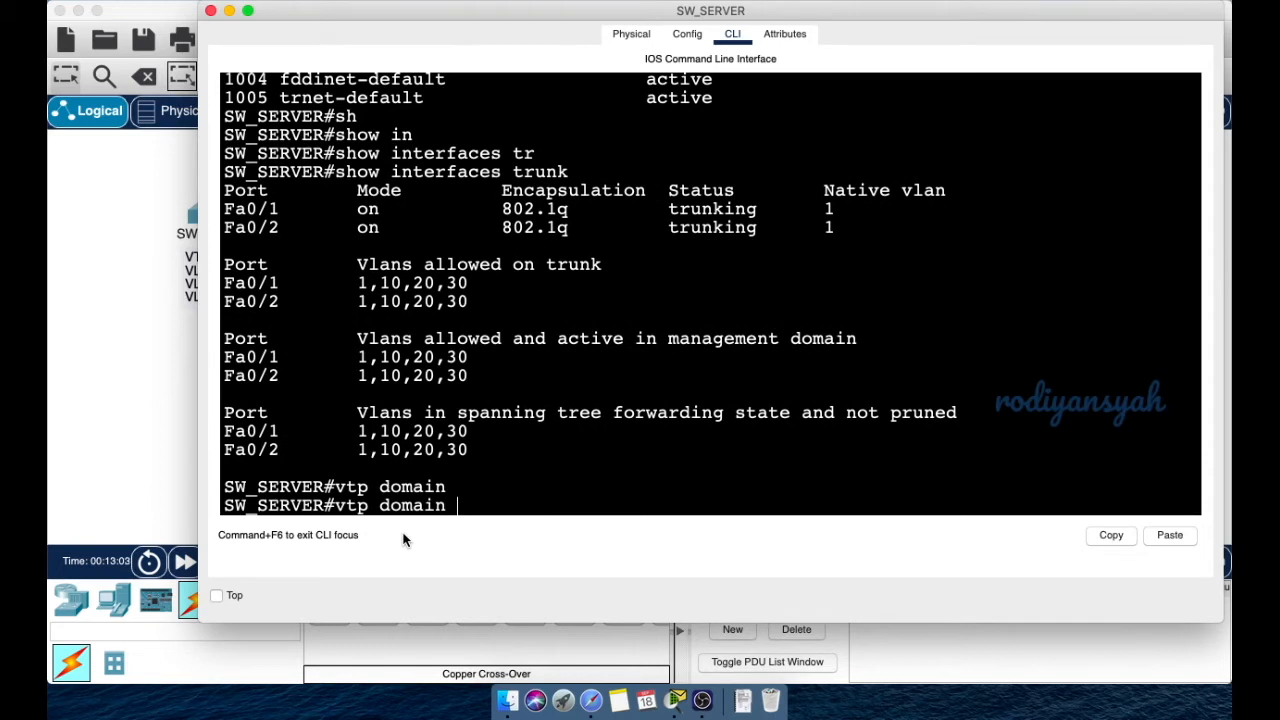
pyautogui.write('smkbisa.net')
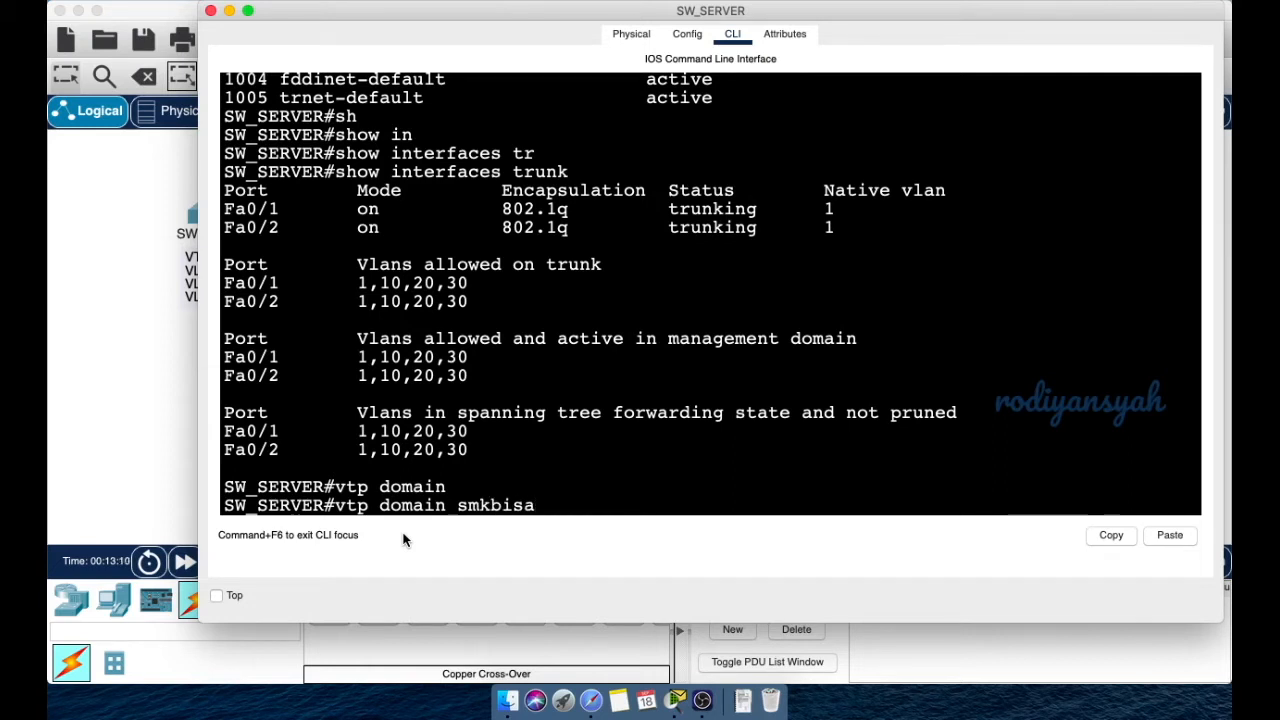
pyautogui.press('Return')
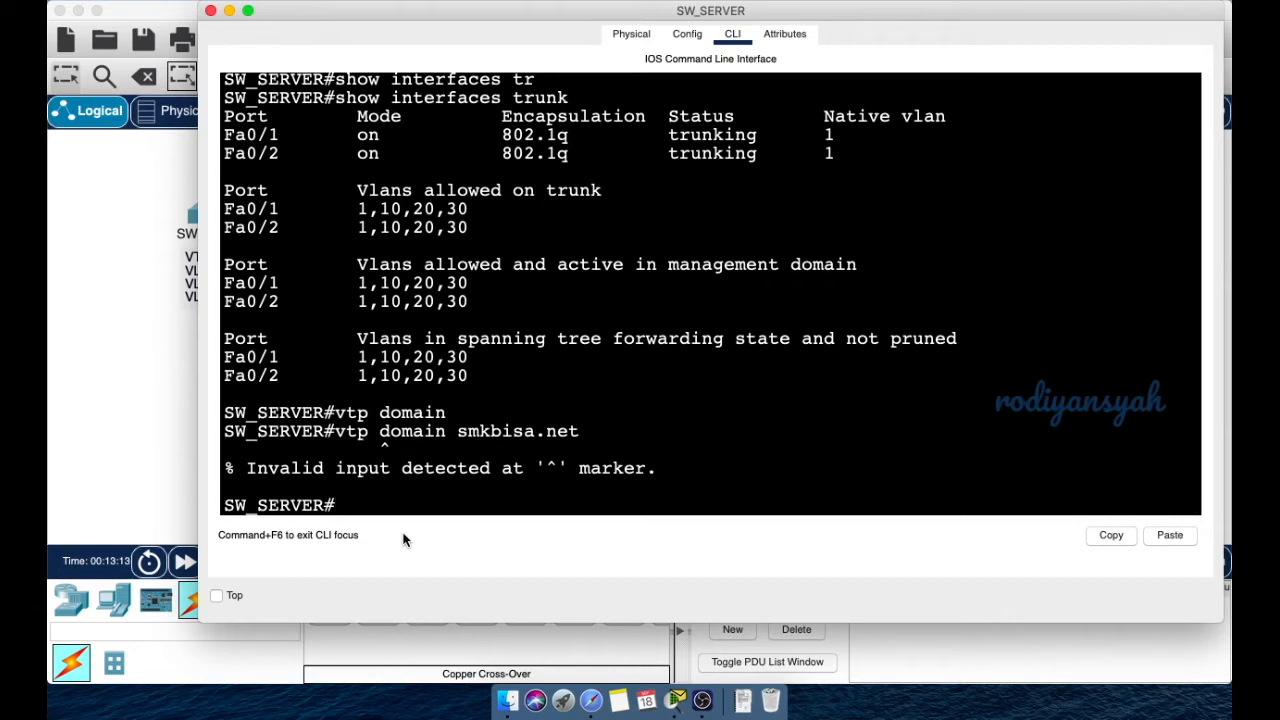
pyautogui.press('Up')
pyautogui.press('BackSpace')
pyautogui.press('BackSpace')
pyautogui.press('BackSpace')
pyautogui.press('BackSpace')
pyautogui.press('BackSpace')
pyautogui.press('BackSpace')
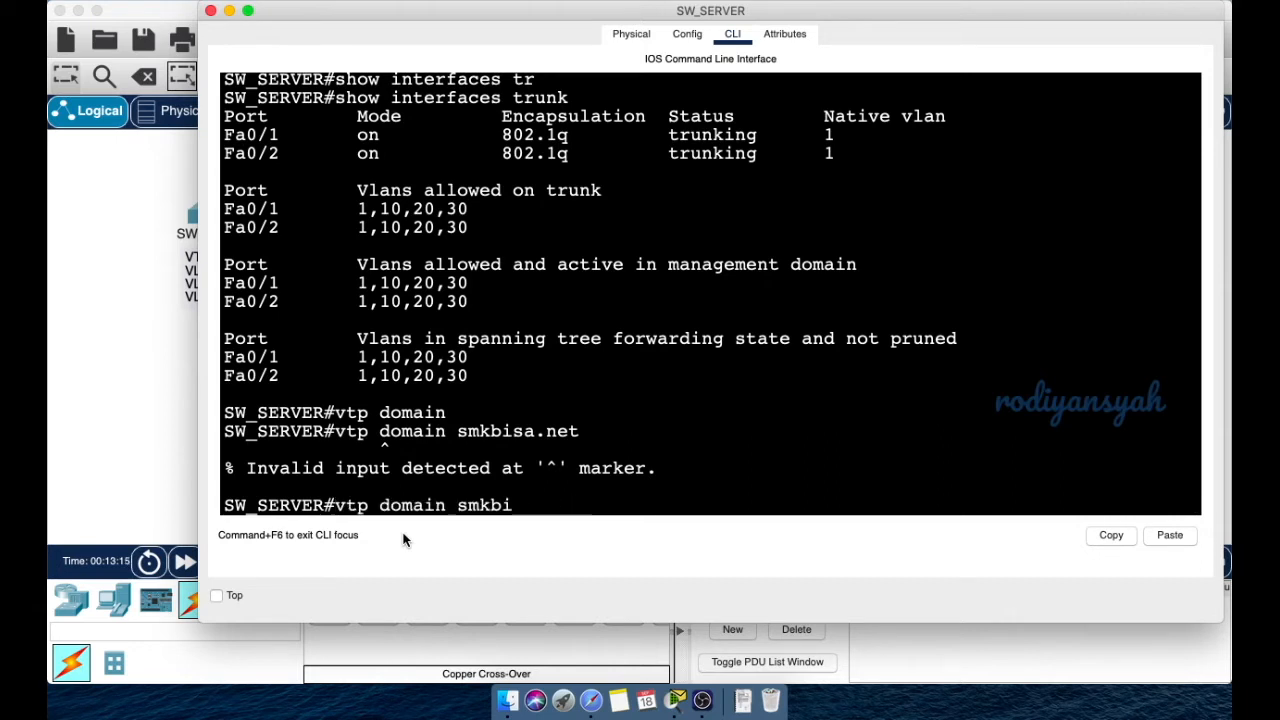
pyautogui.press('BackSpace')
pyautogui.press('BackSpace')
pyautogui.press('BackSpace')
pyautogui.press('BackSpace')
pyautogui.press('BackSpace')
pyautogui.press('BackSpace')
pyautogui.press('BackSpace')
pyautogui.press('BackSpace')
pyautogui.press('BackSpace')
pyautogui.press('BackSpace')
pyautogui.press('BackSpace')
pyautogui.press('BackSpace')
pyautogui.press('BackSpace')
pyautogui.press('BackSpace')
pyautogui.press('BackSpace')
pyautogui.press('BackSpace')
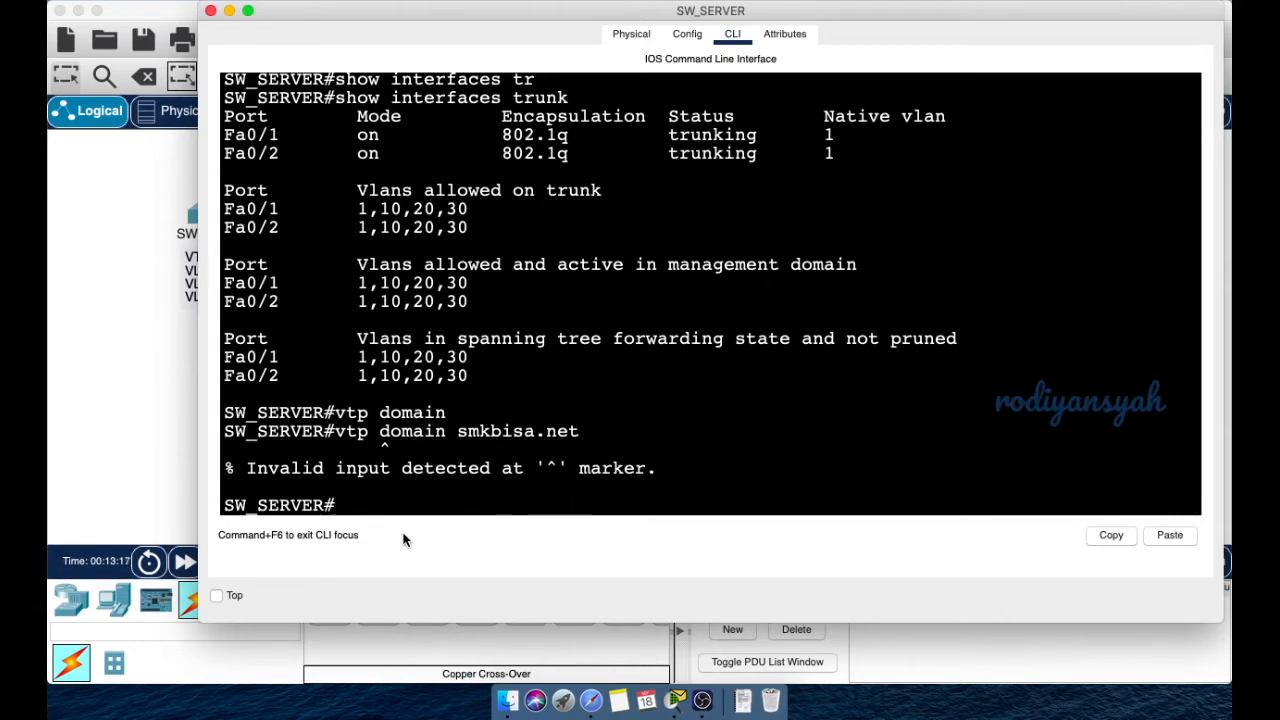
# - From conf t, set the VTP domain to smkbisa.net and begin the vtp password command
pyautogui.write('conf t')
pyautogui.press('Return')
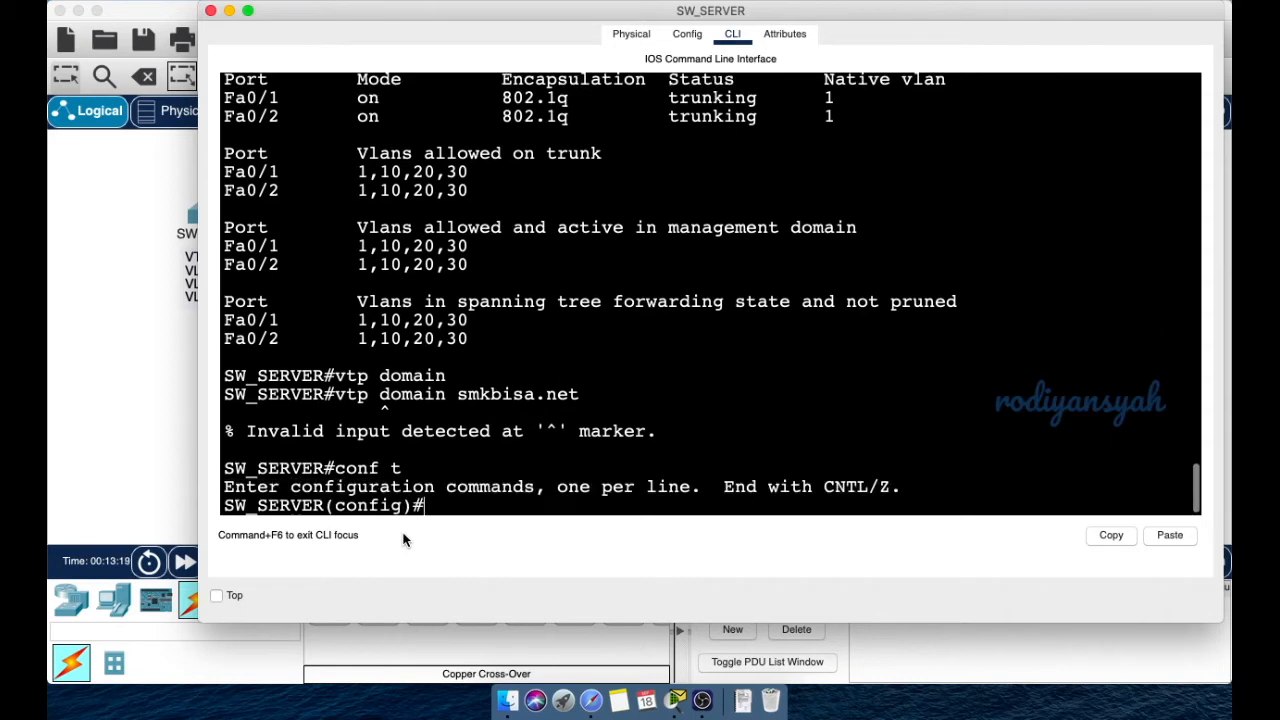
pyautogui.write('switchport trunk allowed vlan 1,10,20,30')
pyautogui.press('BackSpace')
pyautogui.press('BackSpace')
pyautogui.press('BackSpace')
pyautogui.press('BackSpace')
pyautogui.press('BackSpace')
pyautogui.press('BackSpace')
pyautogui.press('BackSpace')
pyautogui.press('BackSpace')
pyautogui.press('BackSpace')
pyautogui.press('BackSpace')
pyautogui.press('BackSpace')
pyautogui.press('BackSpace')
pyautogui.press('BackSpace')
pyautogui.press('BackSpace')
pyautogui.press('BackSpace')
pyautogui.press('BackSpace')
pyautogui.press('BackSpace')
pyautogui.press('BackSpace')
pyautogui.press('BackSpace')
pyautogui.press('BackSpace')
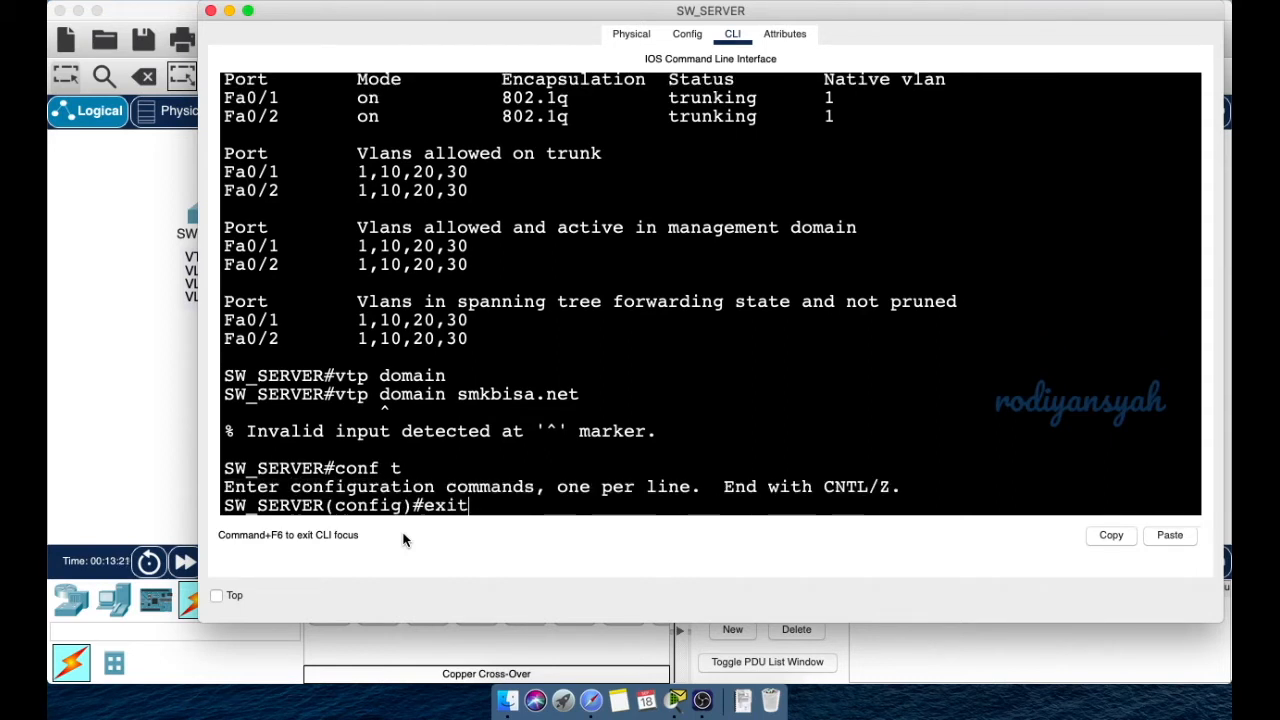
pyautogui.write('vto')
pyautogui.press('BackSpace')
pyautogui.press('BackSpace')
pyautogui.press('BackSpace')
pyautogui.write('vtp do')
pyautogui.press('Tab')
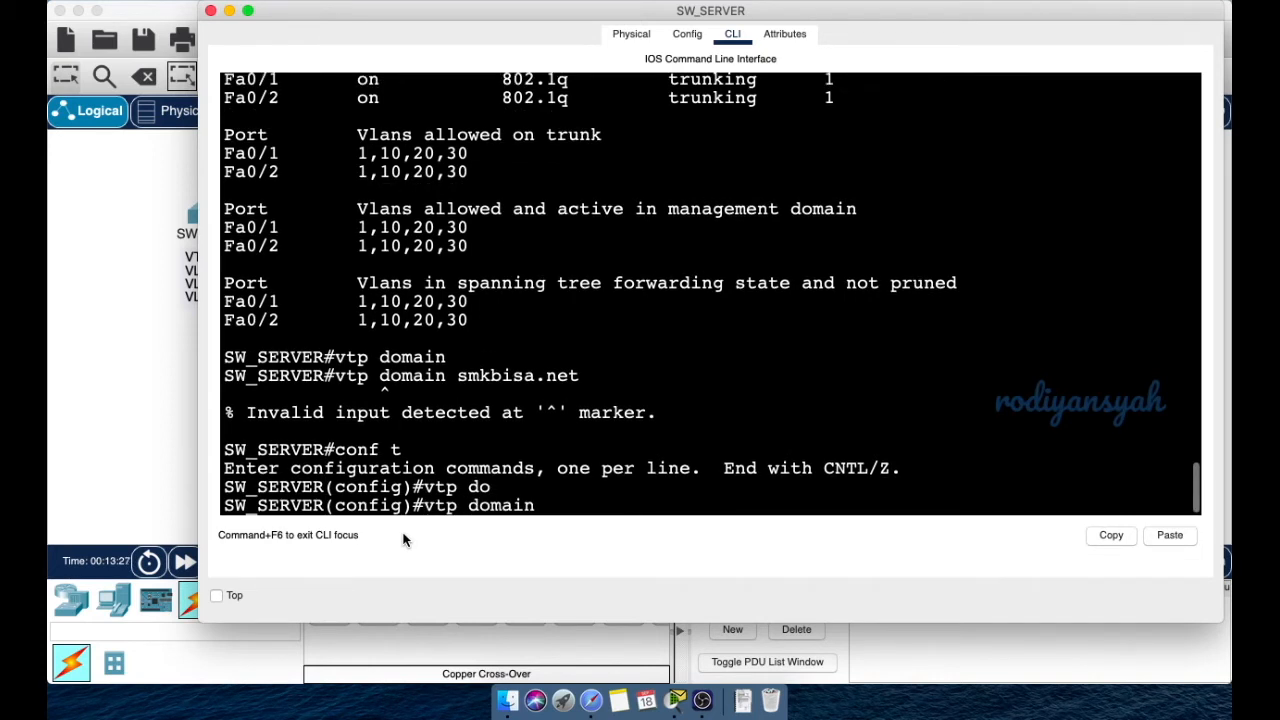
pyautogui.write('smkbisa.net')
pyautogui.press('Return')
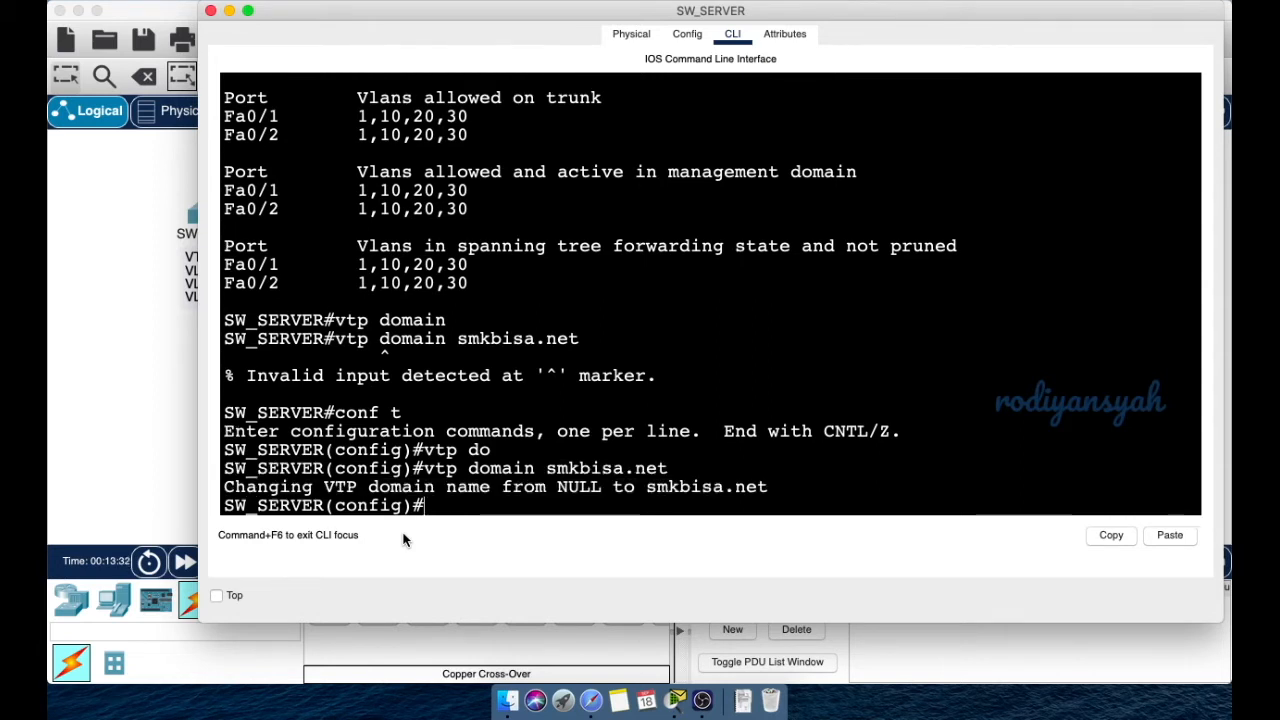
pyautogui.write('vtp pass')
pyautogui.press('Tab')
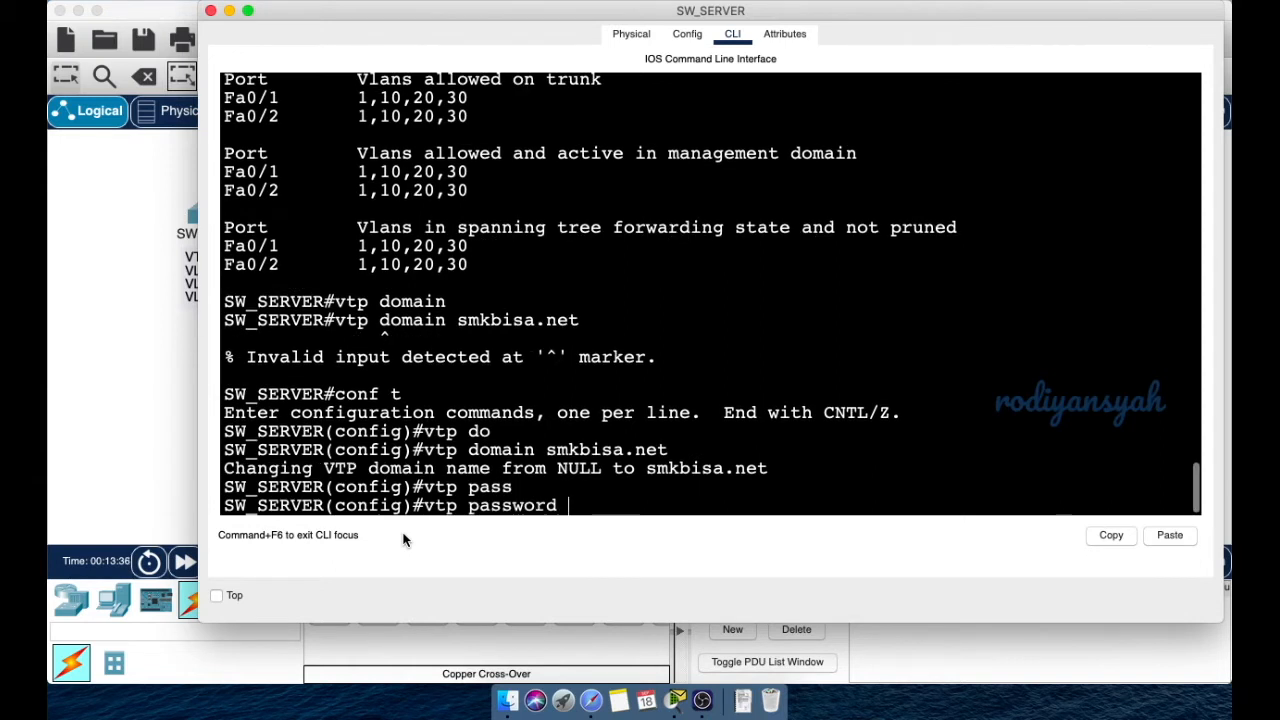
# - Set SW_SERVER's VTP password, reapply VTP server mode, and exit to privileged mode
pyautogui.write('admin123')
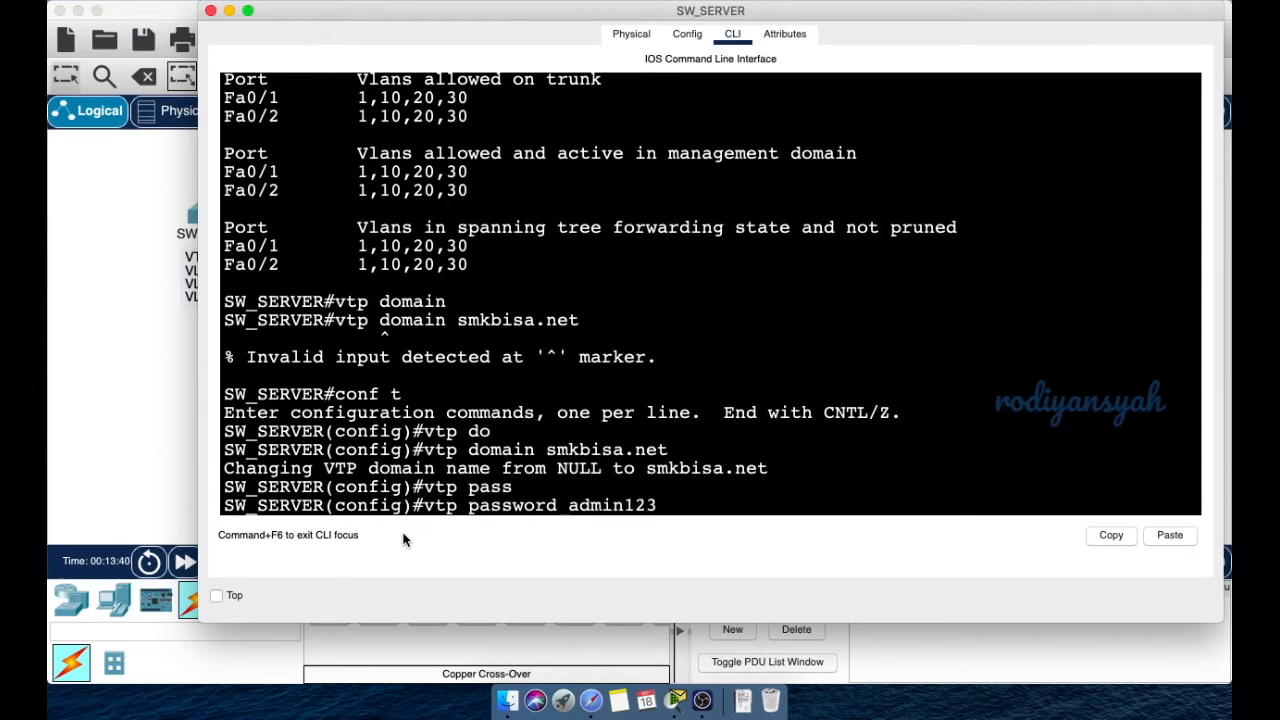
pyautogui.press('Return')
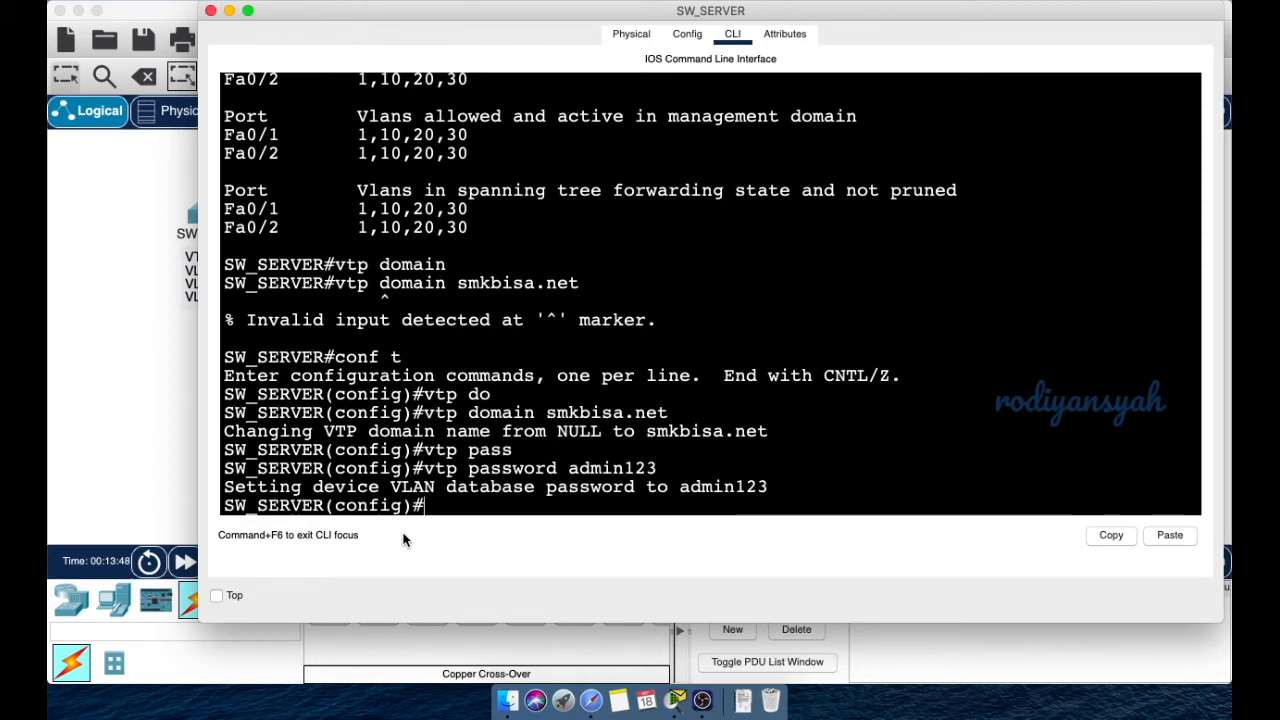
pyautogui.write('vt')
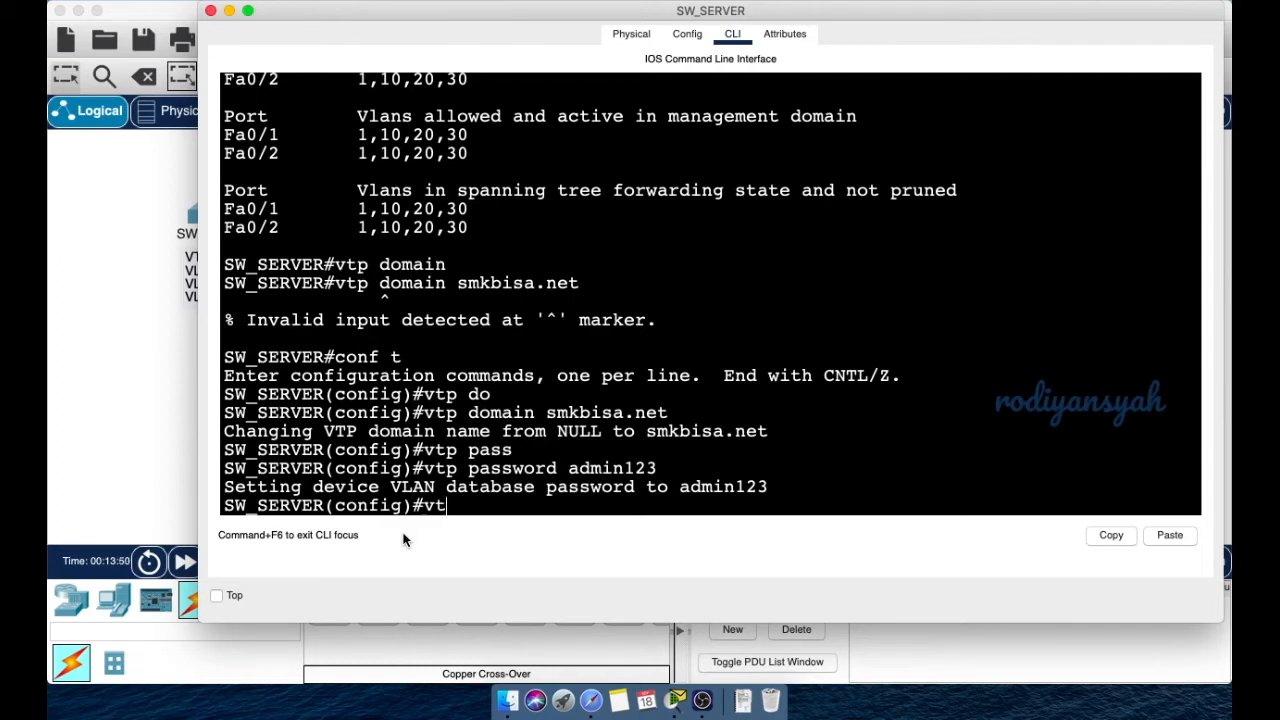
pyautogui.write('p mode')
pyautogui.press('Tab')
pyautogui.write('ser')
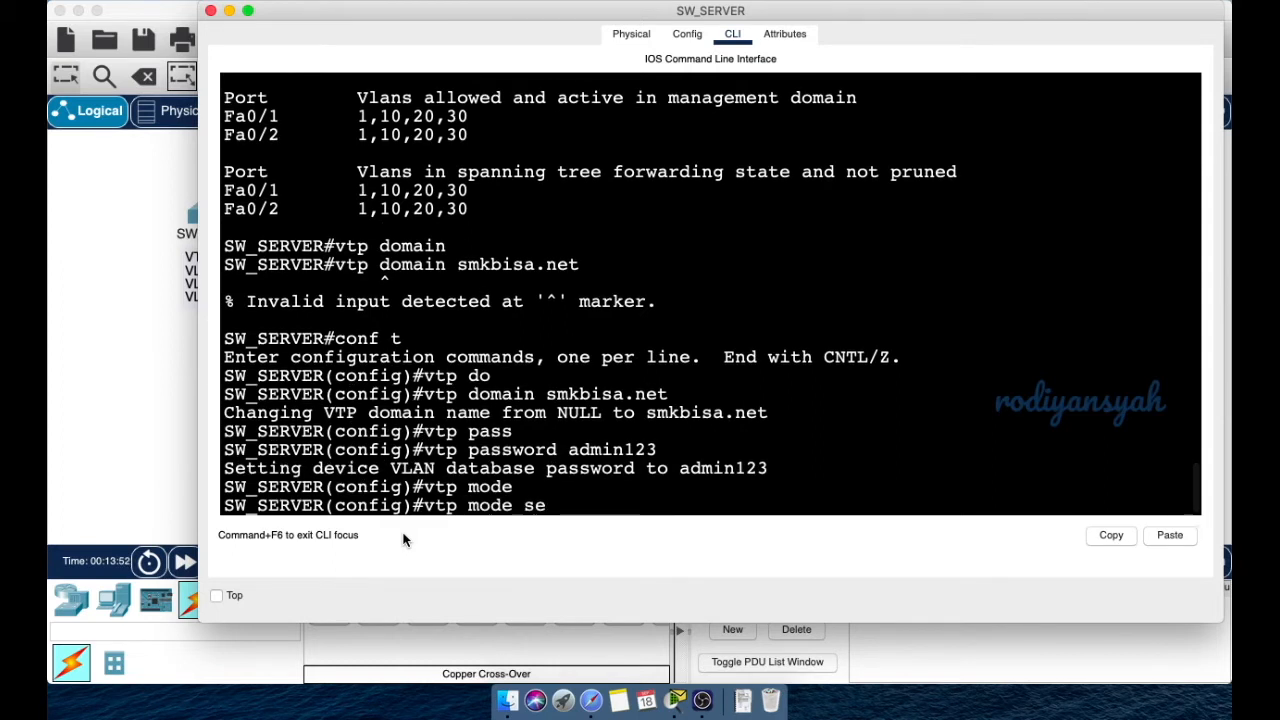
pyautogui.press('Tab')
pyautogui.press('Return')
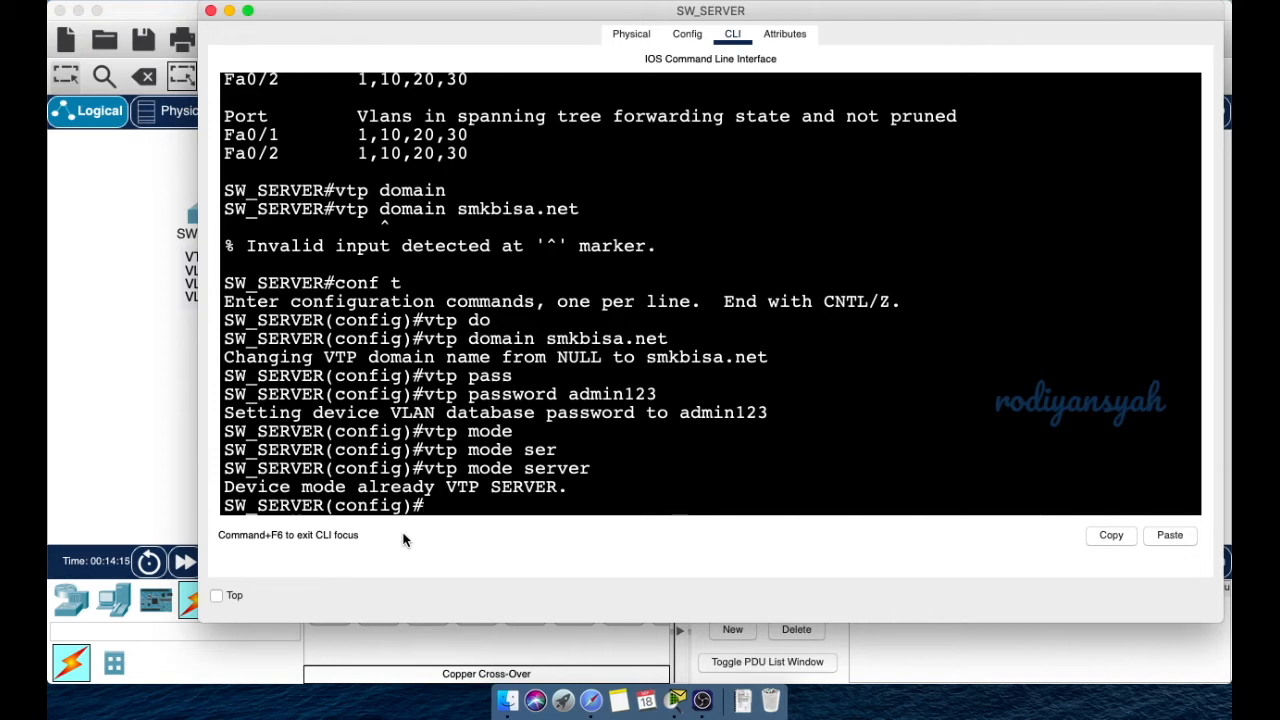
pyautogui.write('exit')
pyautogui.press('Return')
pyautogui.press('Return')
pyautogui.press('Return')
pyautogui.press('Return')
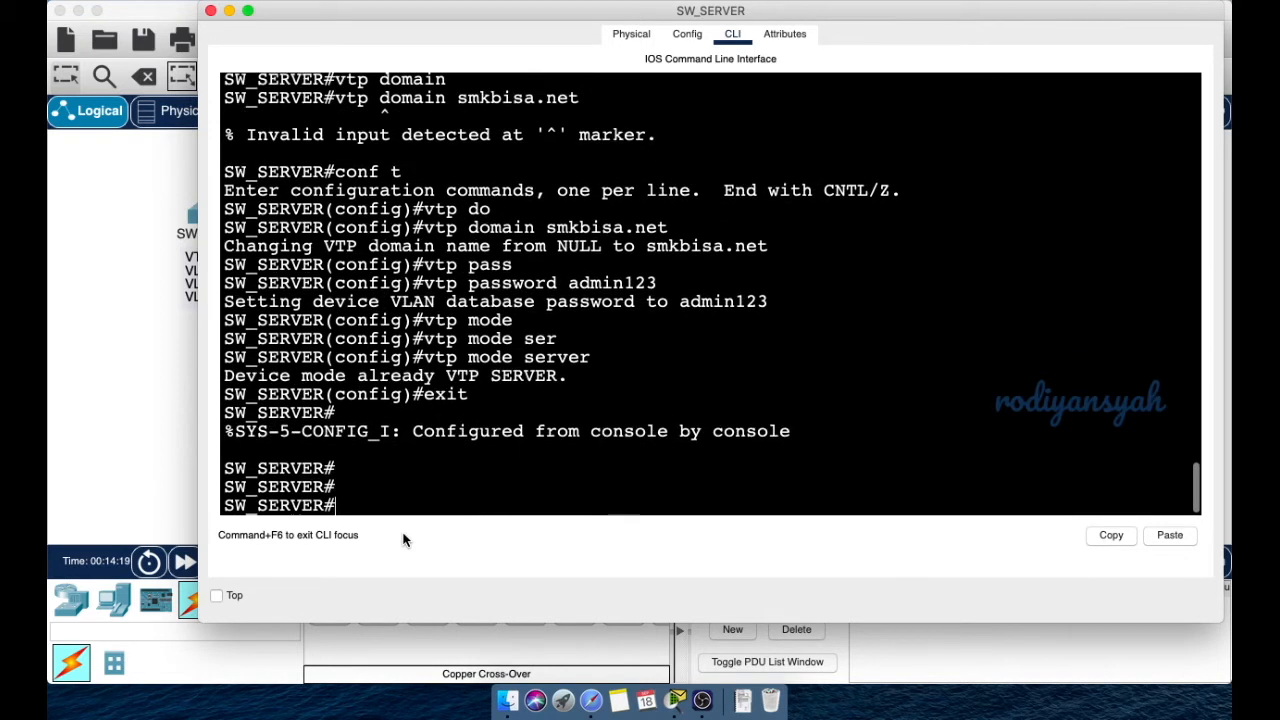
# - Run show vtp status on SW_SERVER
pyautogui.write('sho')
pyautogui.press('Tab')
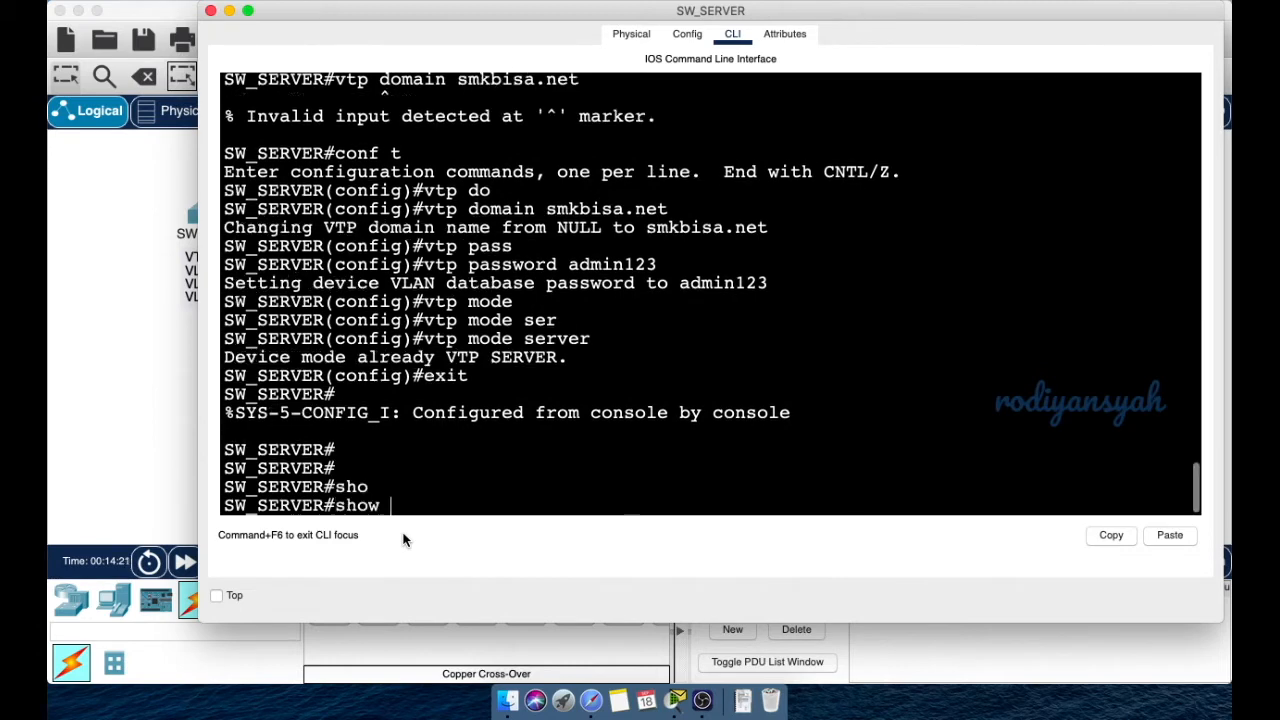
pyautogui.write('vtp syt')
pyautogui.press('Tab')
pyautogui.press('BackSpace')
pyautogui.press('BackSpace')
pyautogui.write('ta')
pyautogui.press('Tab')
pyautogui.press('Return')
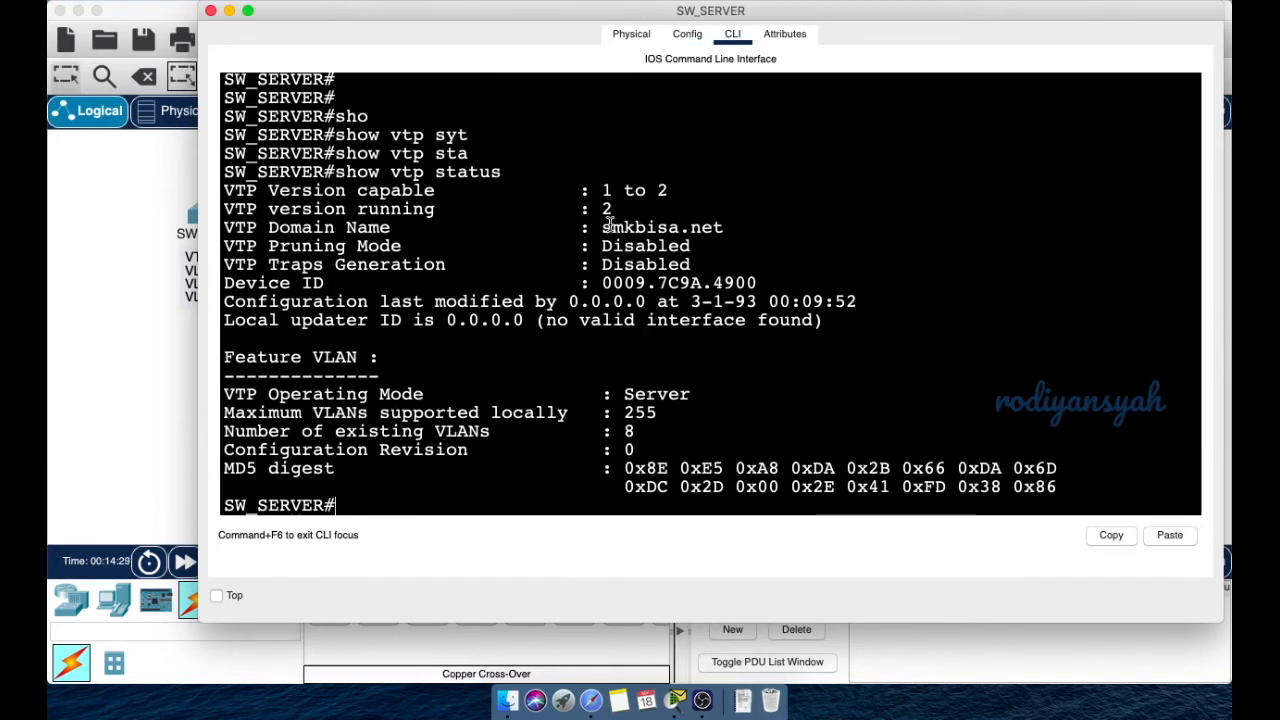
# - Highlight domain smkbisa.net and Server operating mode in the output, then minimize the console
pyautogui.moveTo(612, 227); pyautogui.dragTo(760, 229)
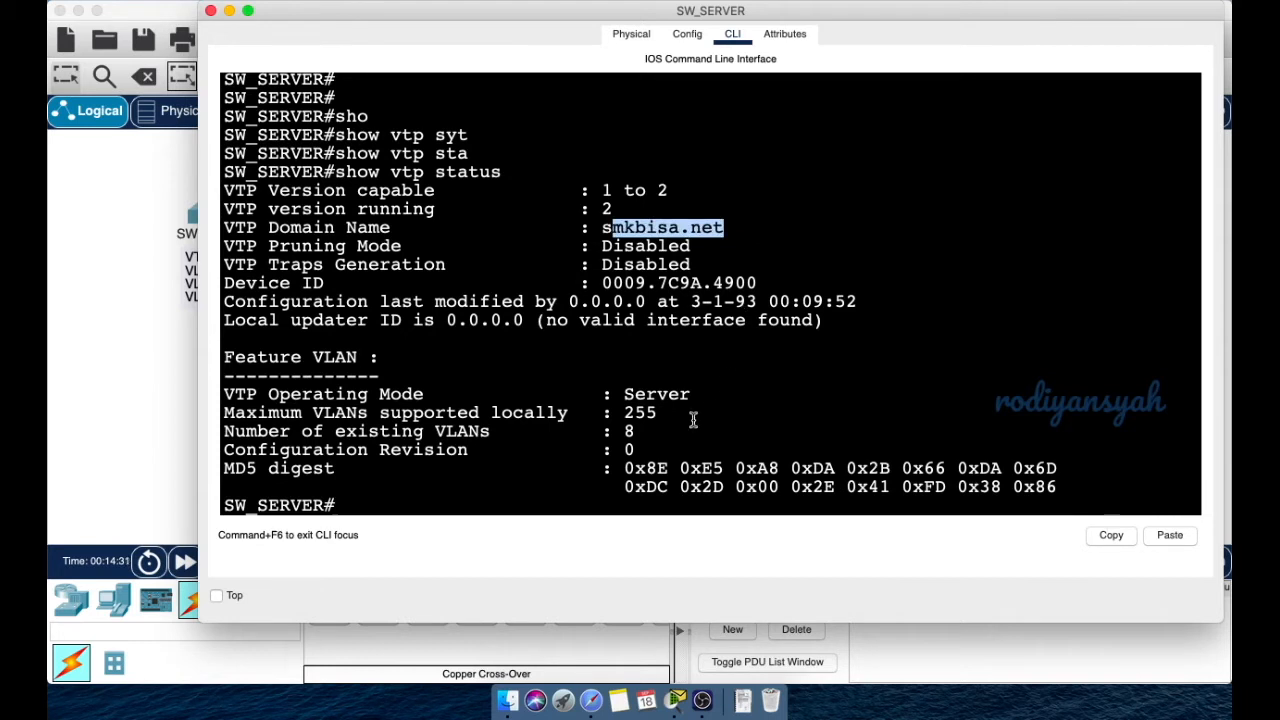
pyautogui.moveTo(624, 394); pyautogui.dragTo(711, 393)
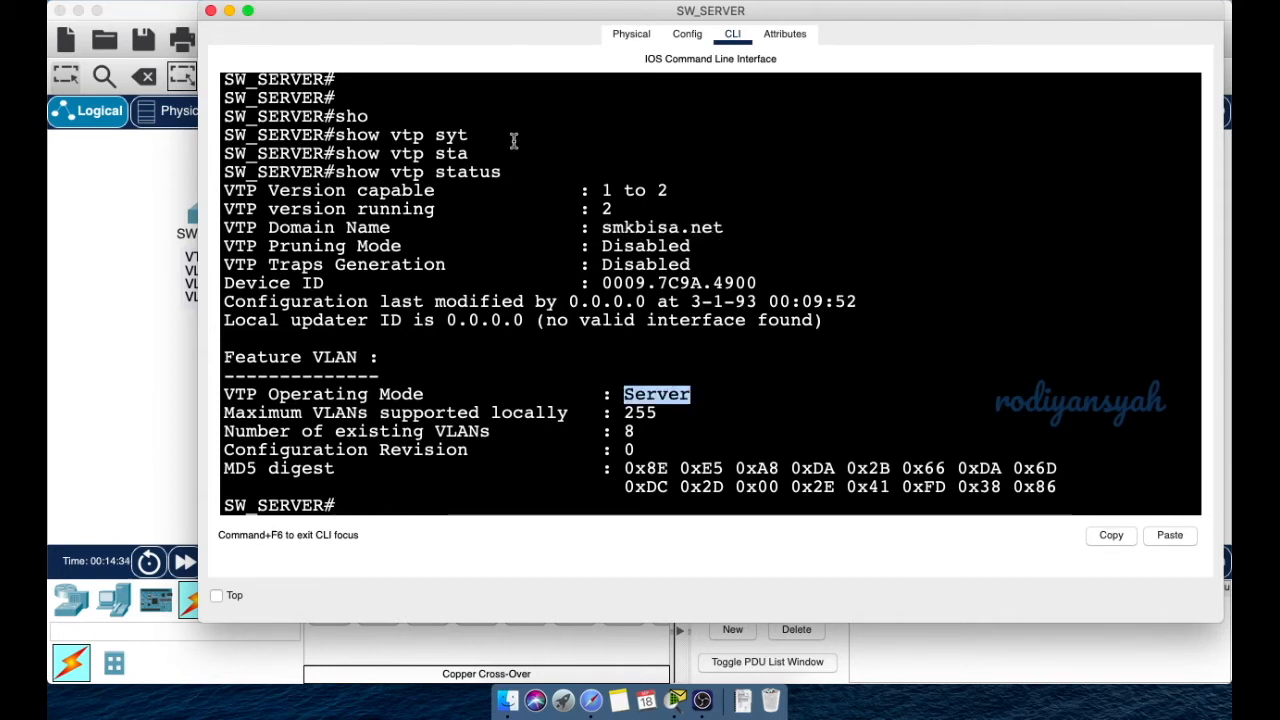
pyautogui.moveTo(346, 12); pyautogui.dragTo(299, 48)
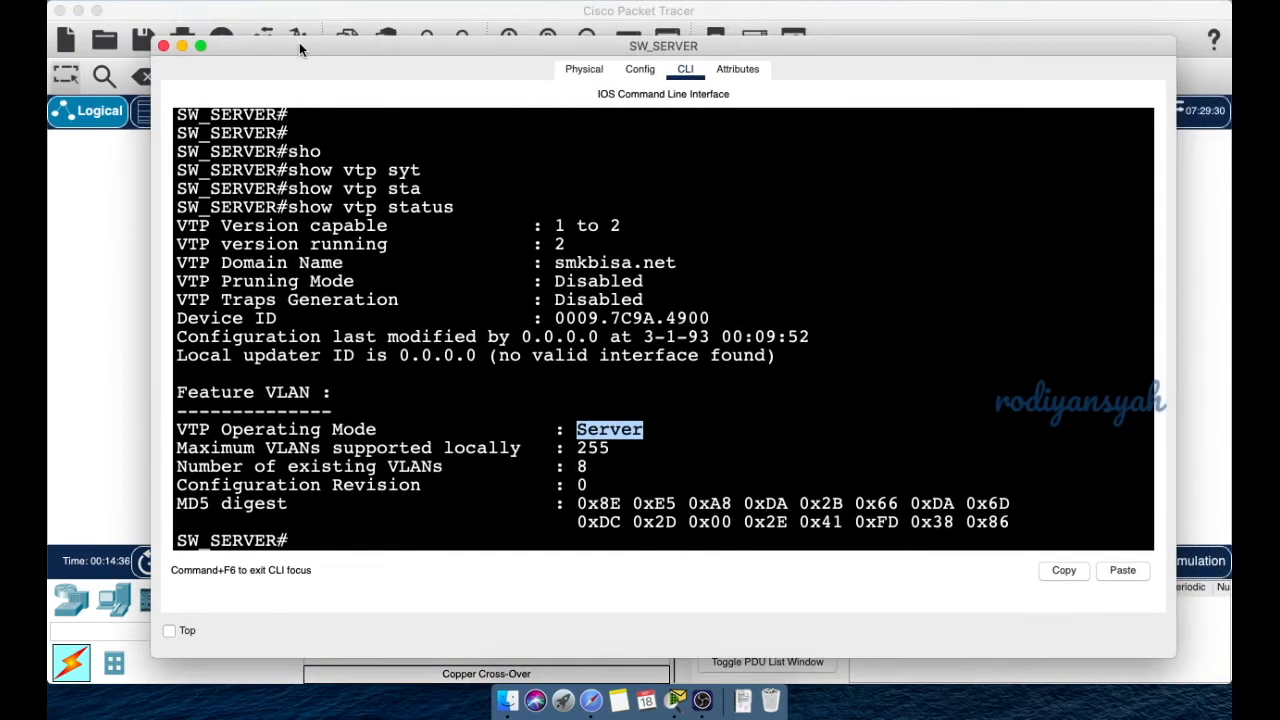
pyautogui.click(182, 46)
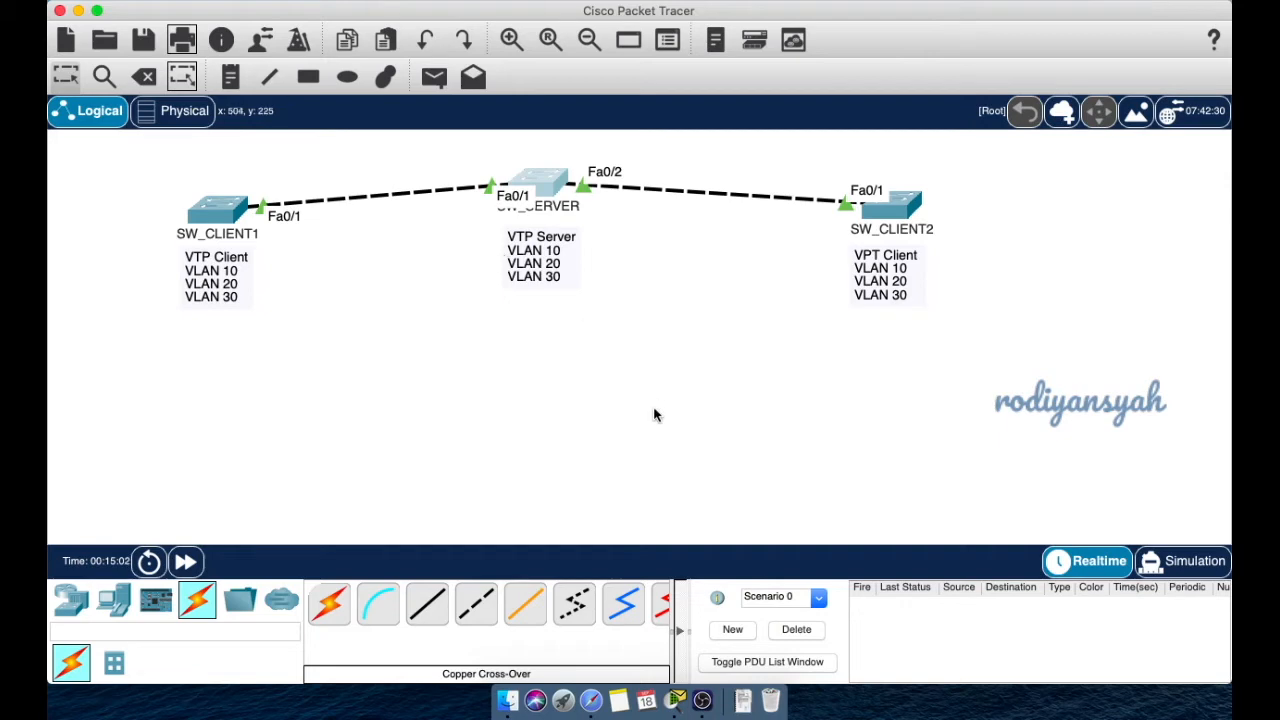
pyautogui.click(588, 1)
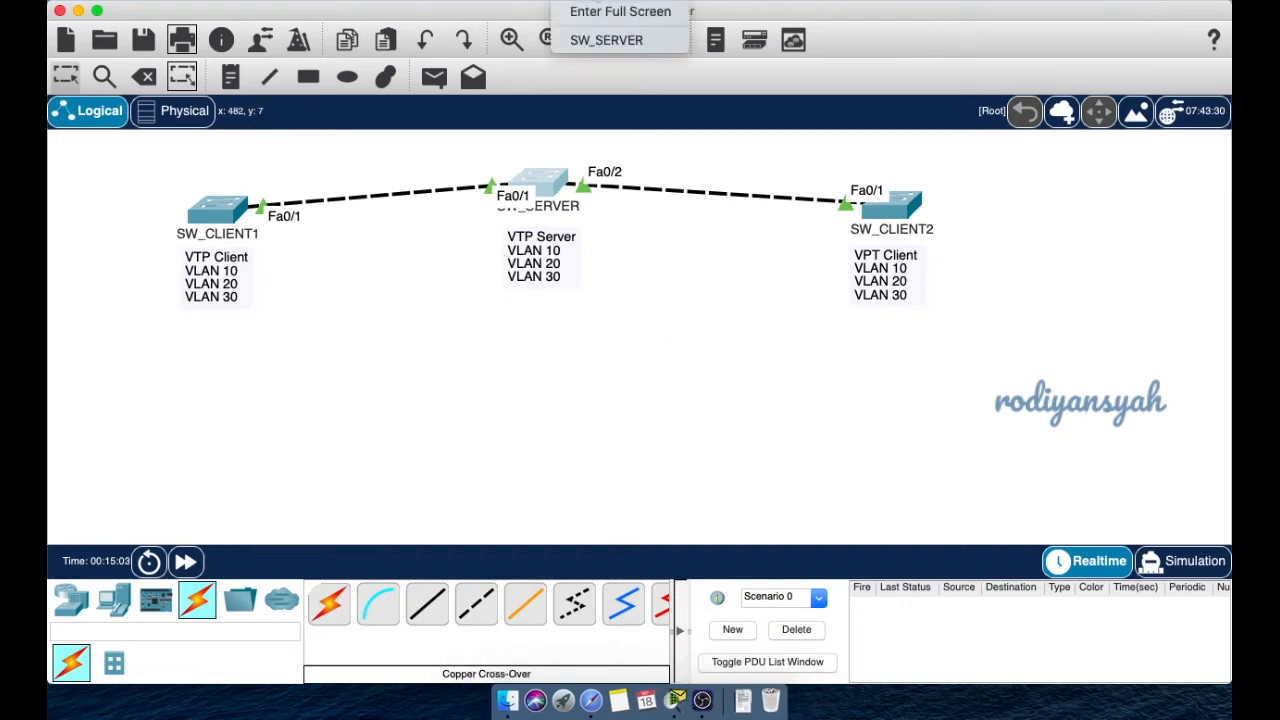
pyautogui.click(606, 40)
pyautogui.click(543, 352)
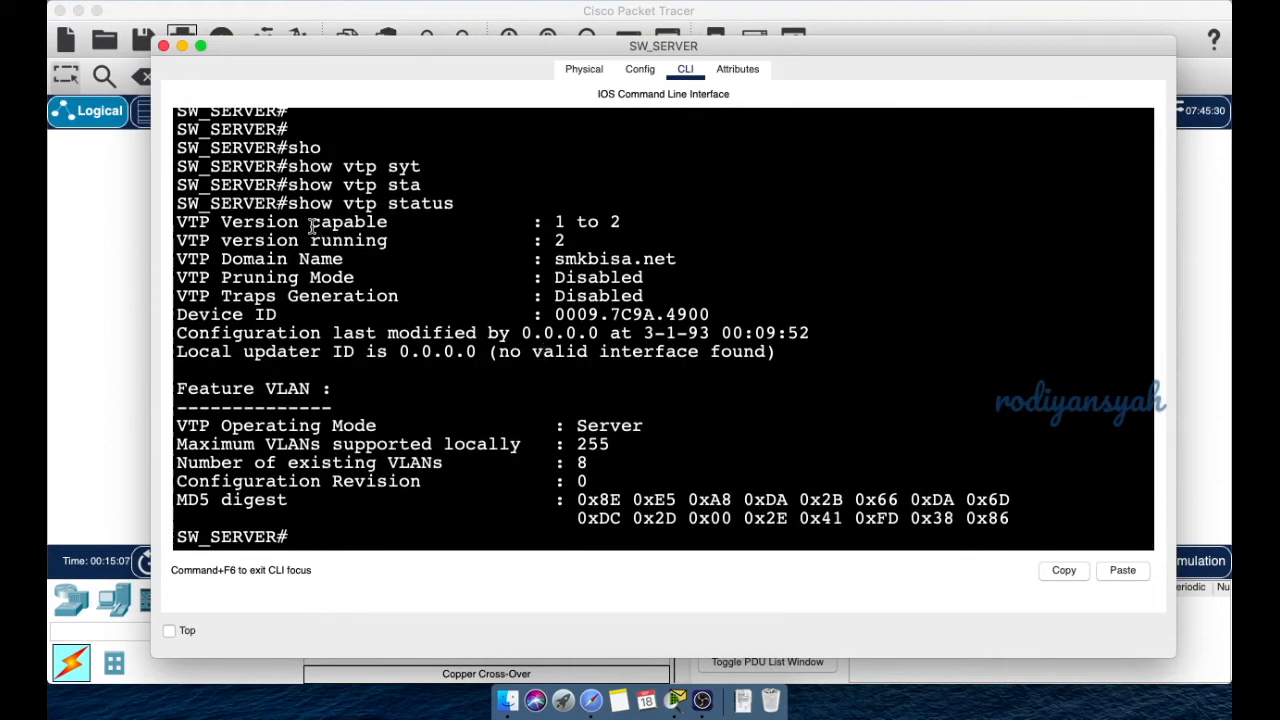
pyautogui.moveTo(299, 204); pyautogui.dragTo(676, 520)
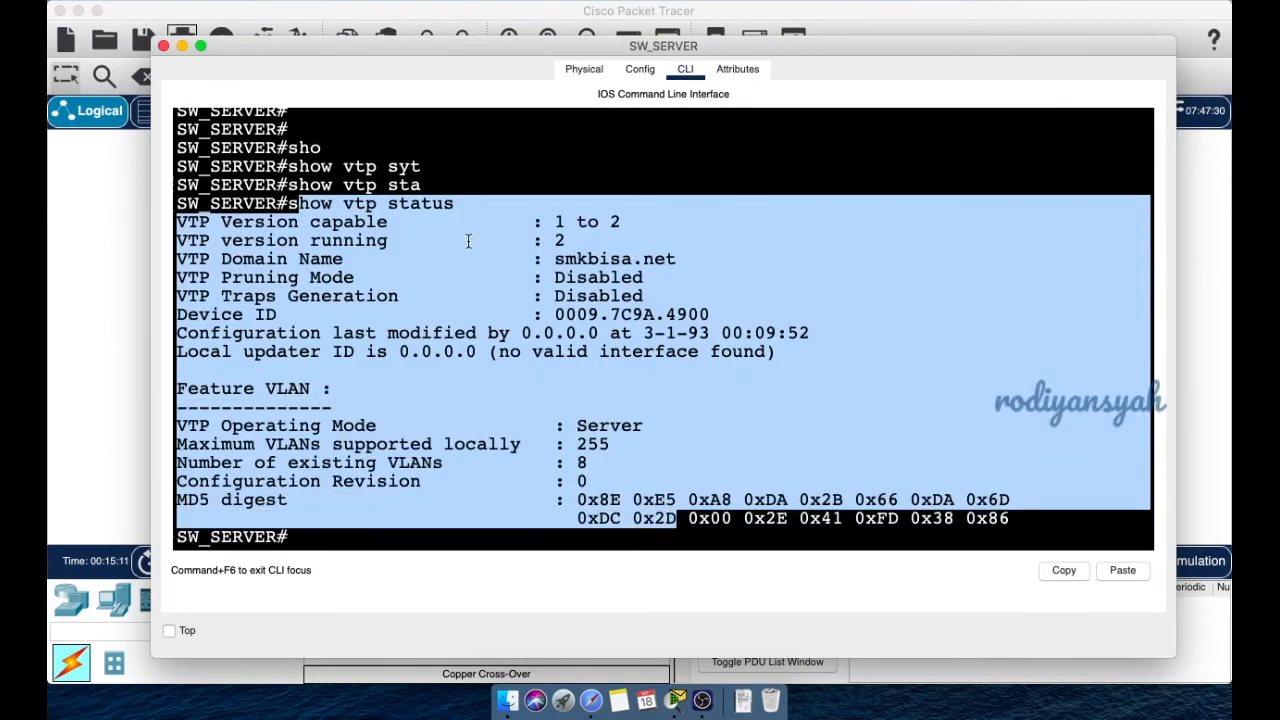
pyautogui.doubleClick(620, 421)
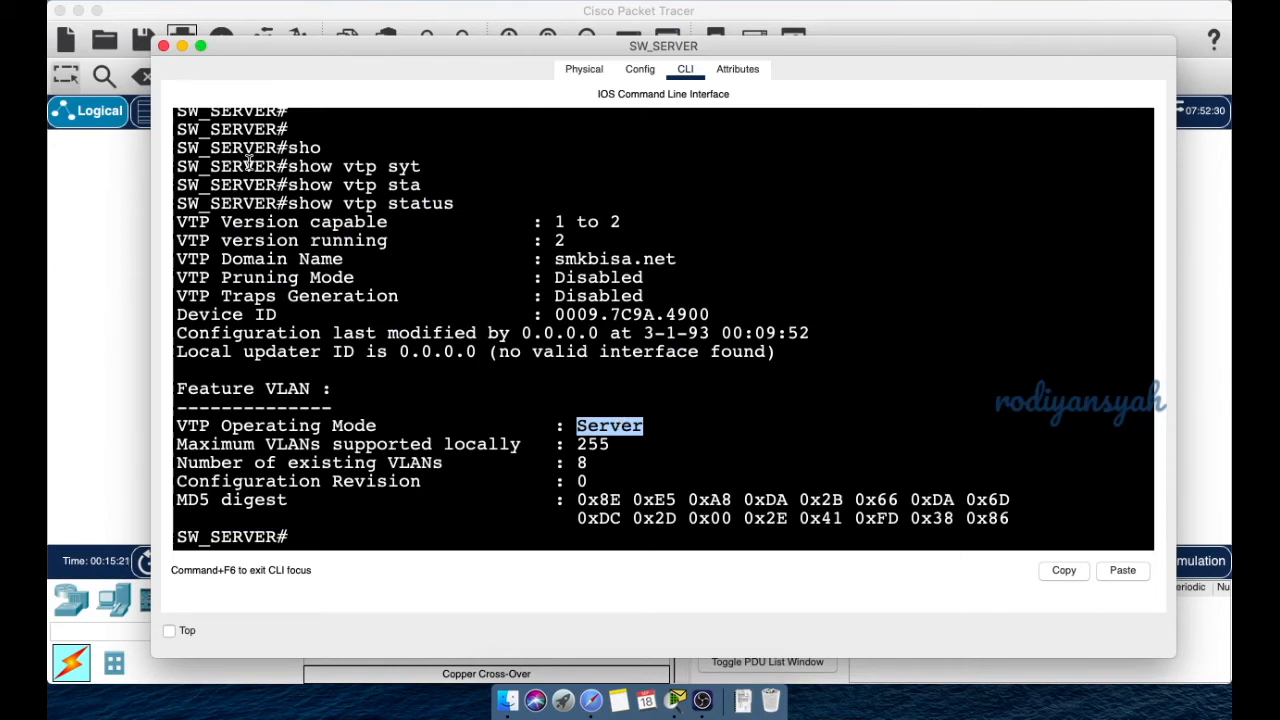
pyautogui.click(182, 46)
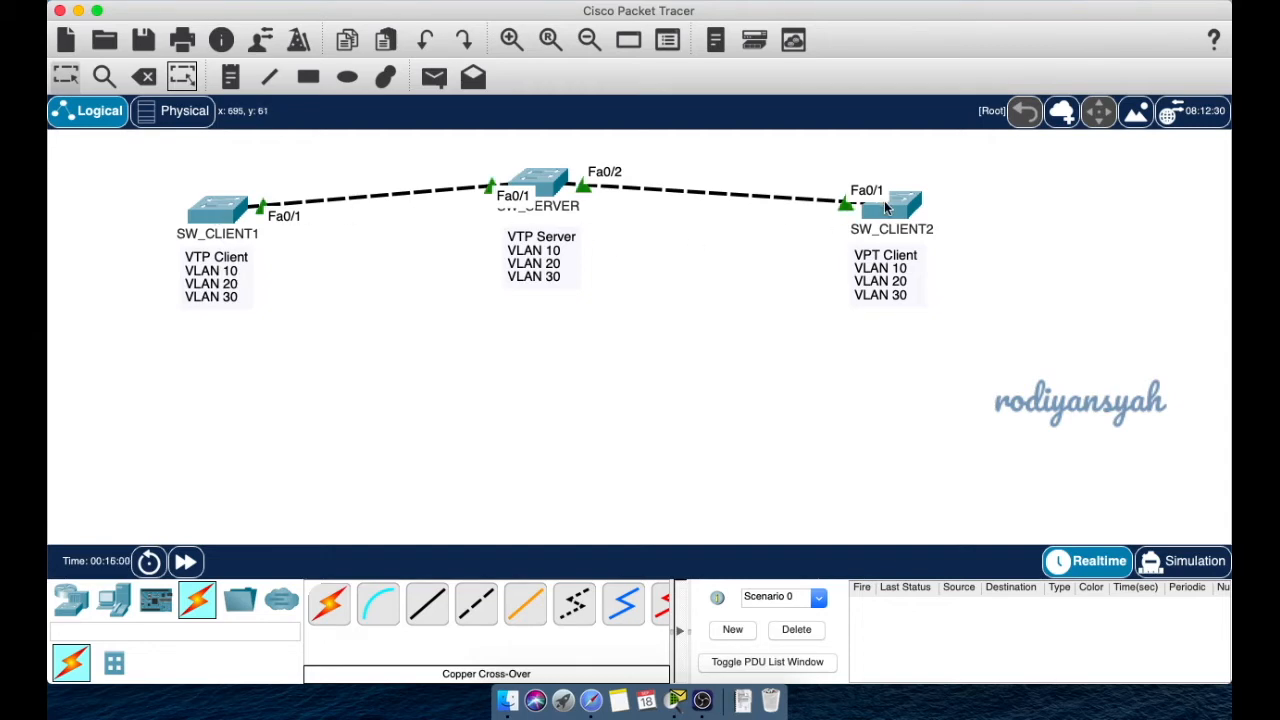
pyautogui.moveTo(885, 207)
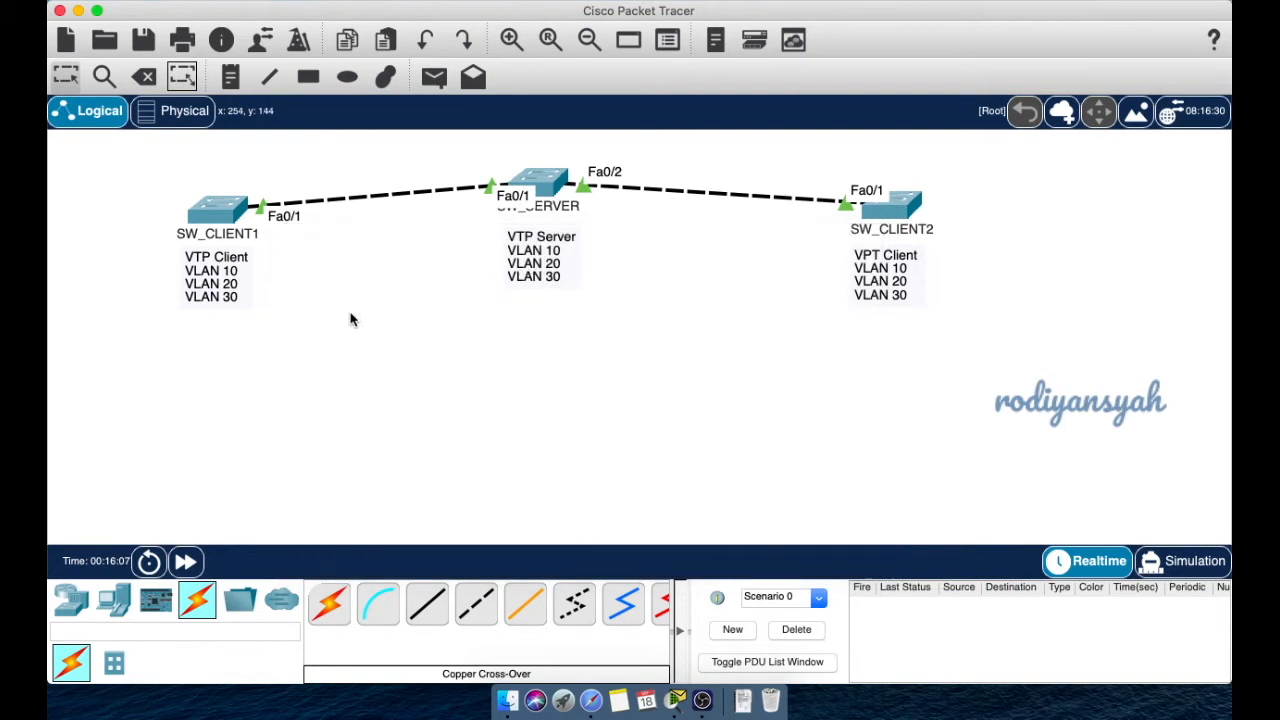
# - Open SW_CLIENT1's CLI, widen its window, and enter privileged mode with enable
pyautogui.click(203, 208)
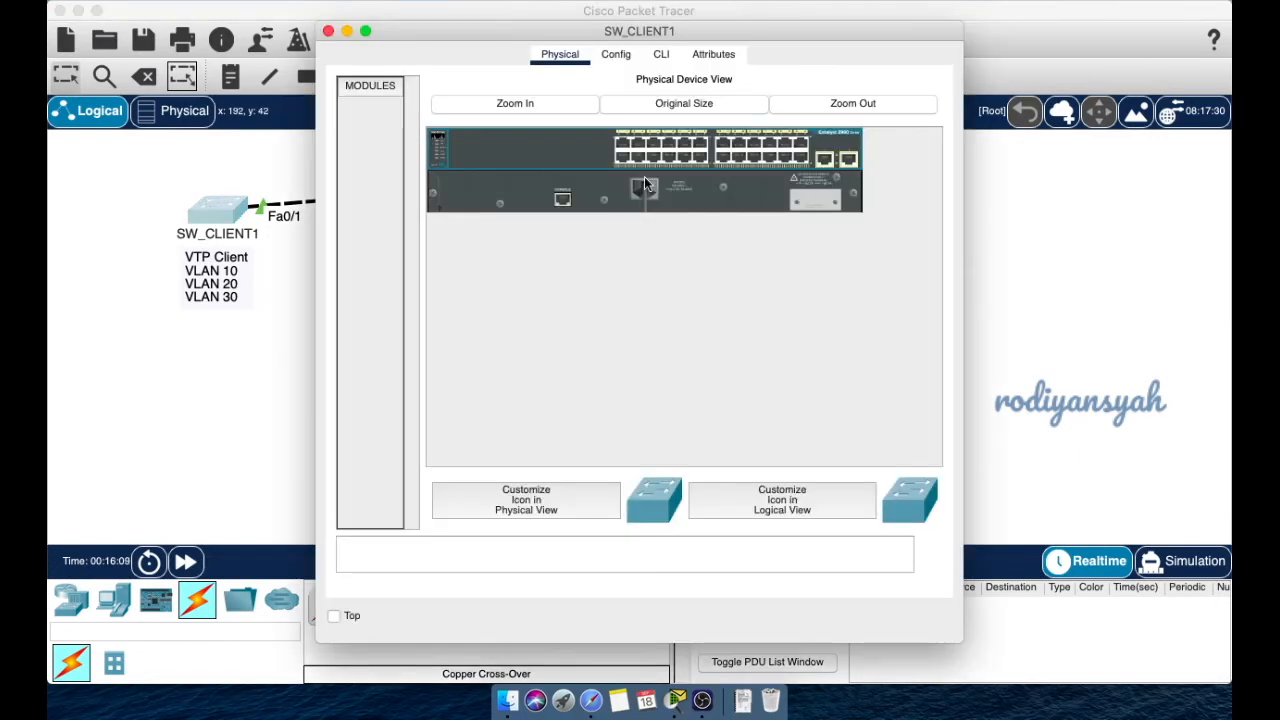
pyautogui.click(667, 56)
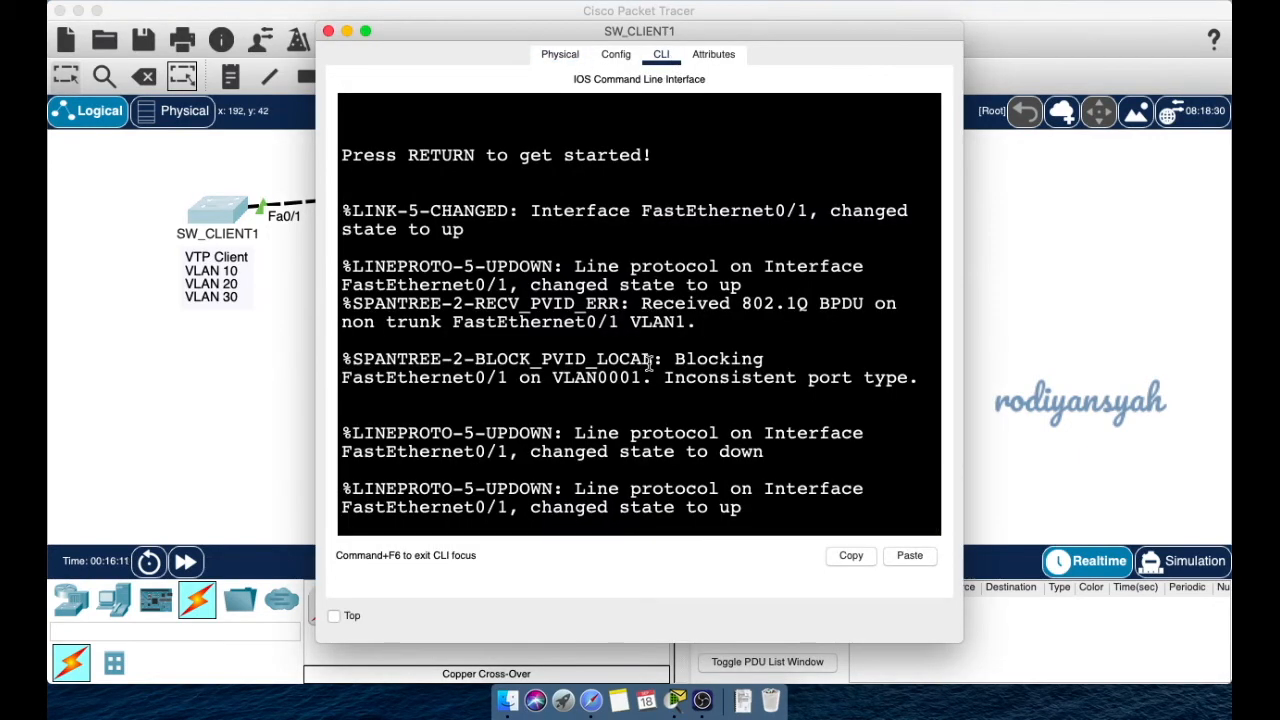
pyautogui.press('Return')
pyautogui.press('Return')
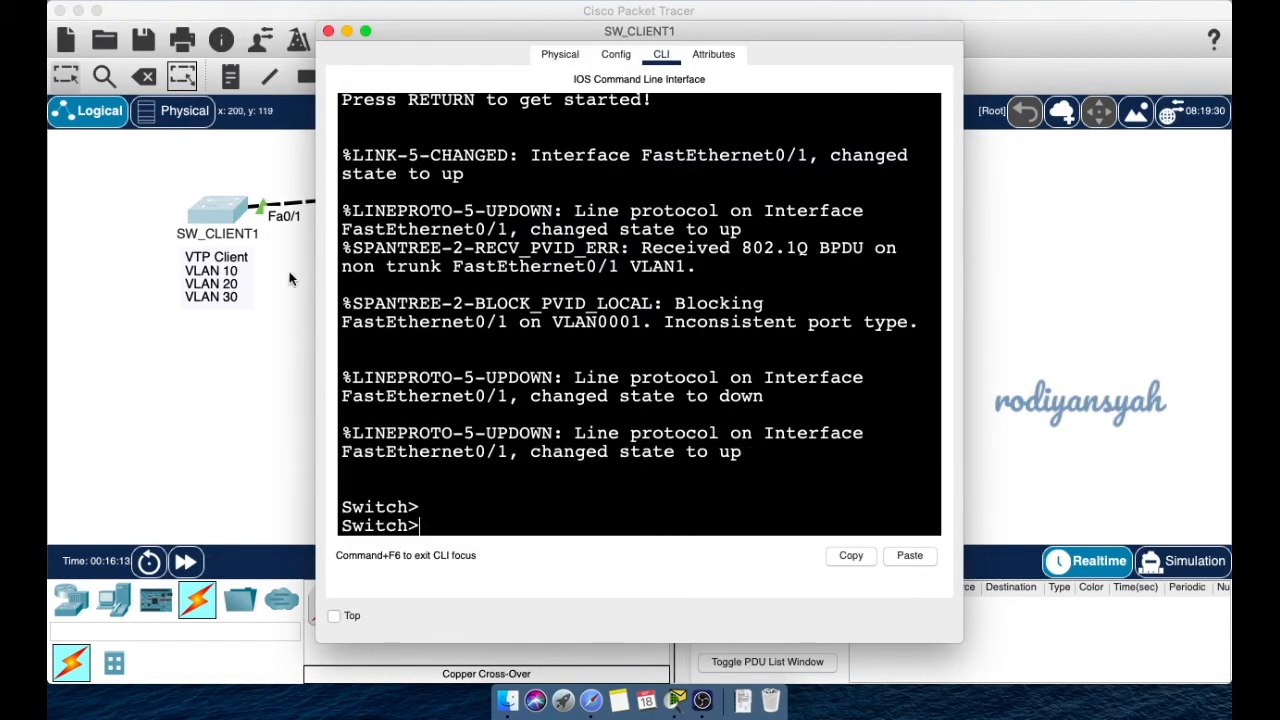
pyautogui.moveTo(315, 290); pyautogui.dragTo(50, 290)
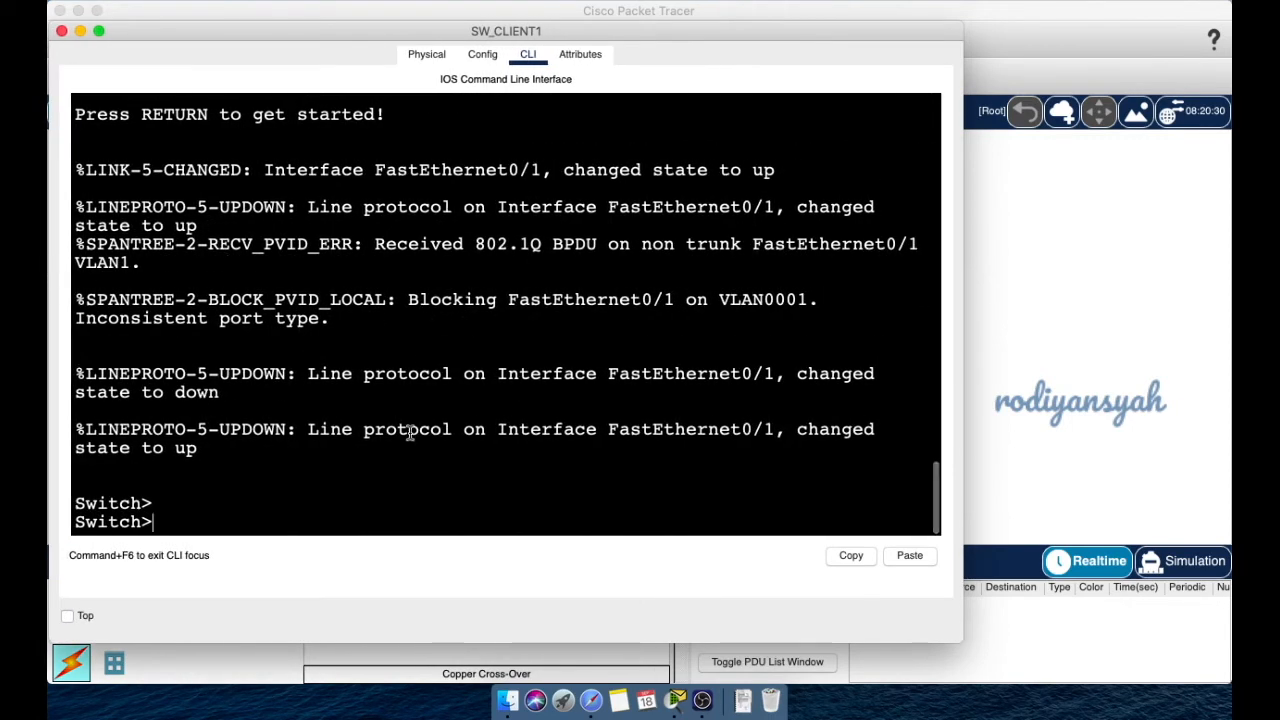
pyautogui.write('en')
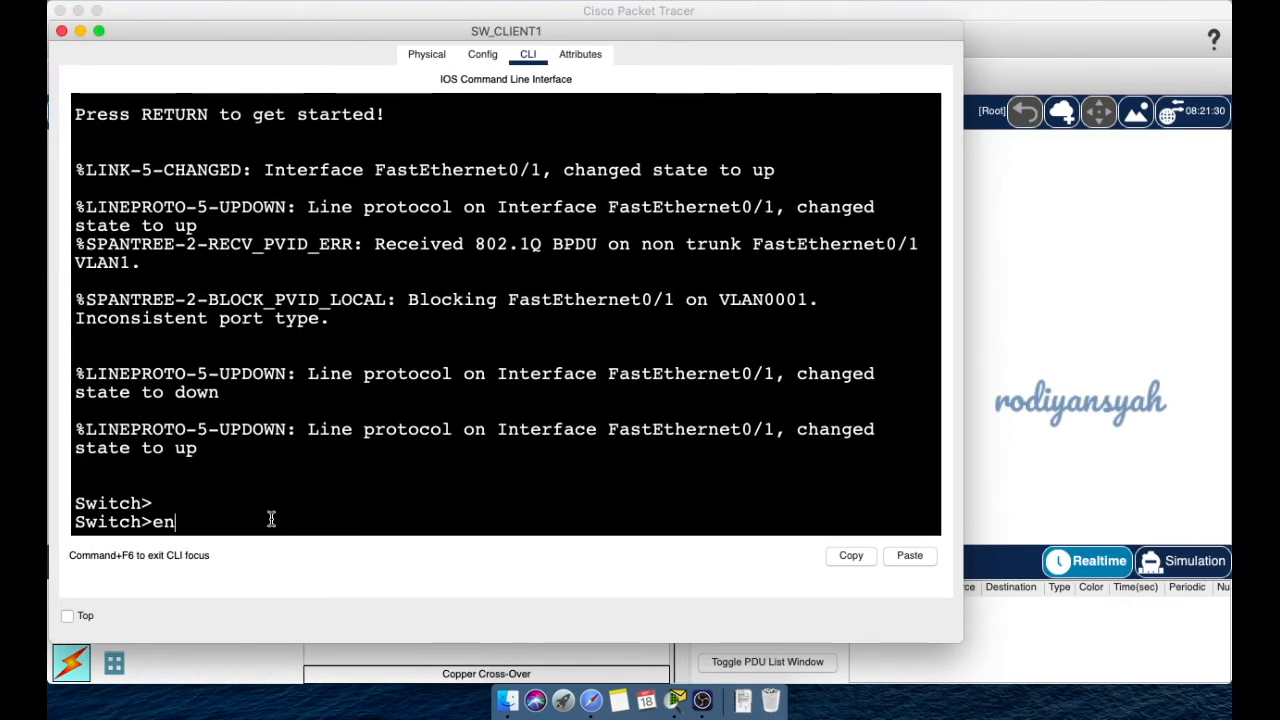
pyautogui.press('Tab')
pyautogui.press('Return')
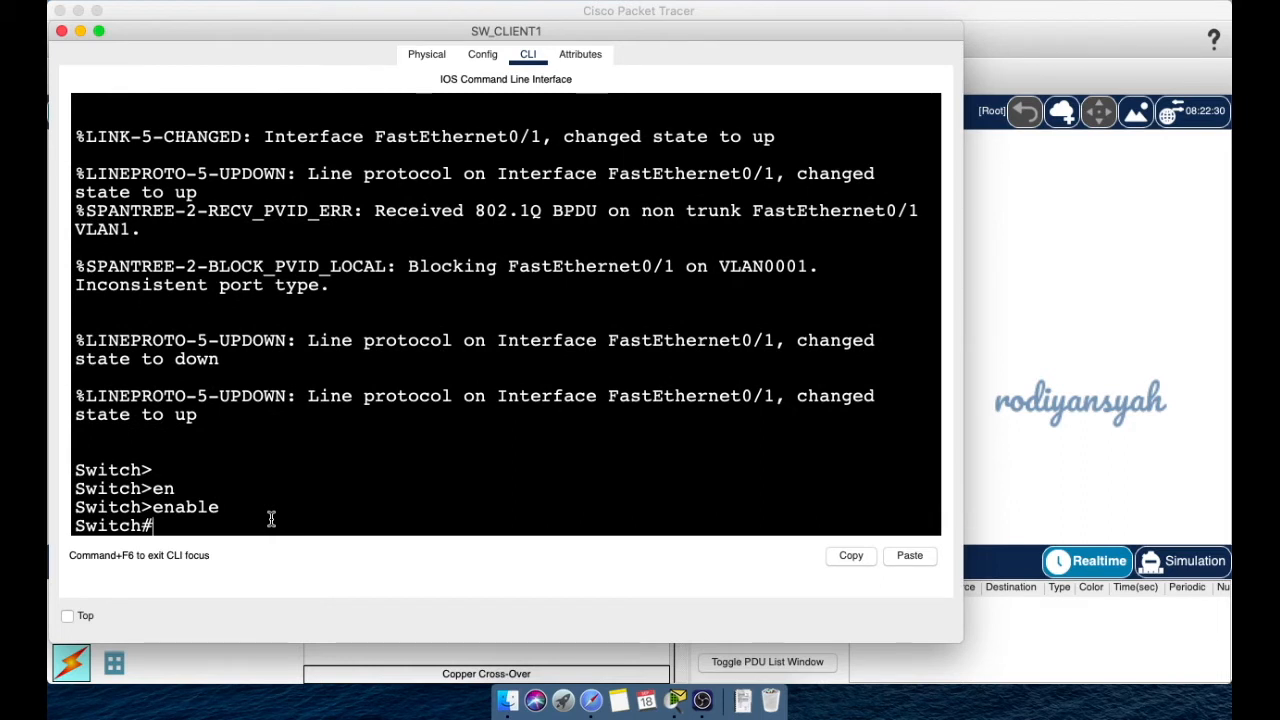
# - Run show vlan brief and highlight the default VLAN 1 and 1002–1005 rows
pyautogui.write('sh')
pyautogui.press('Tab')
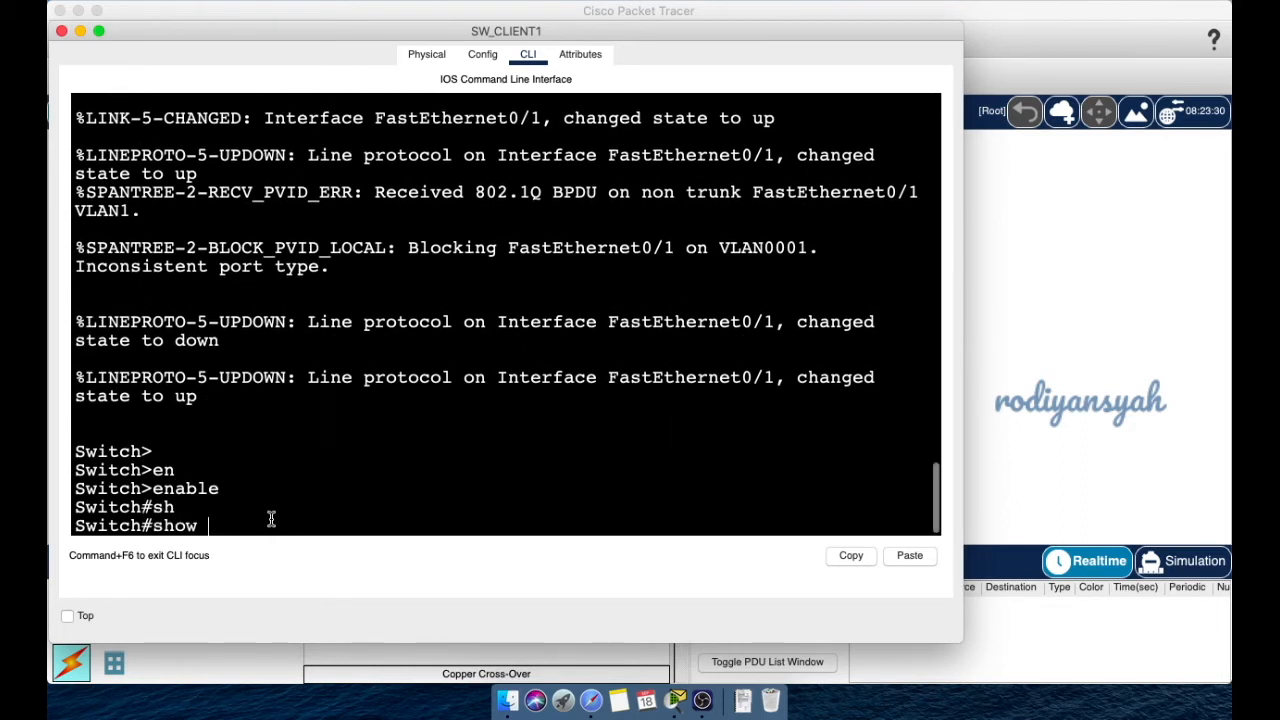
pyautogui.write('vl')
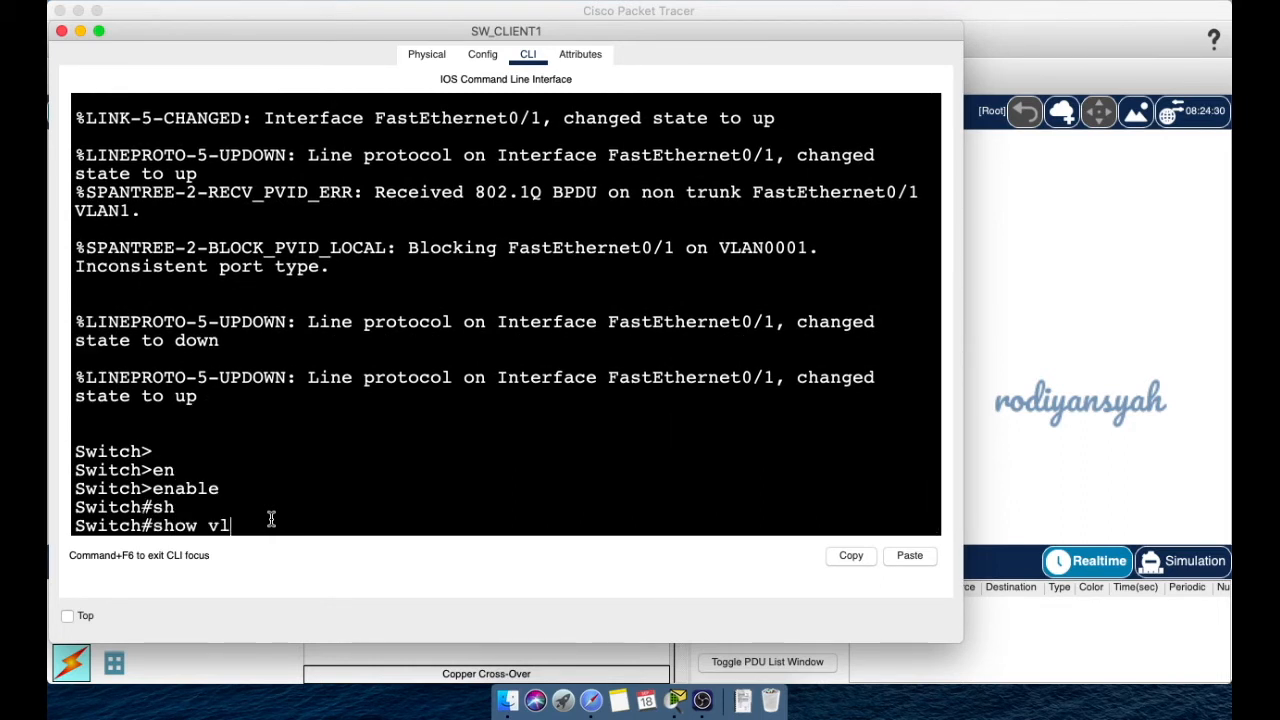
pyautogui.write('a')
pyautogui.press('Tab')
pyautogui.write('br')
pyautogui.press('Tab')
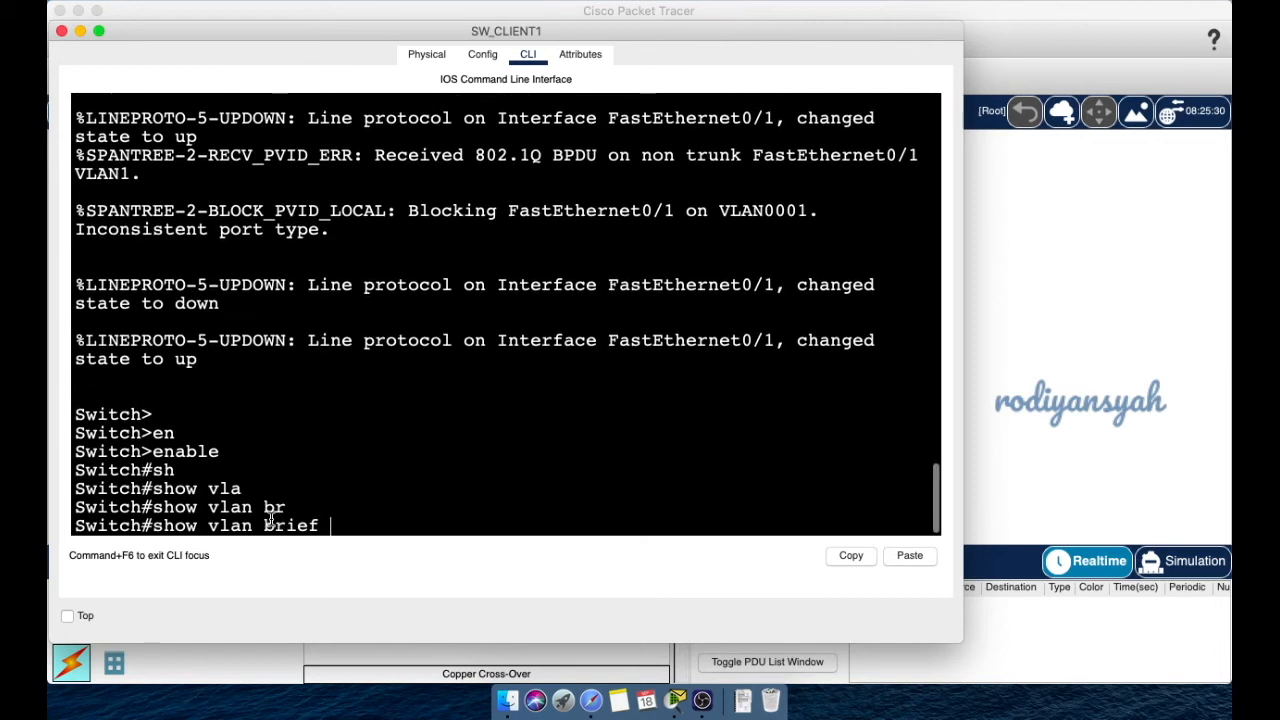
pyautogui.press('Return')
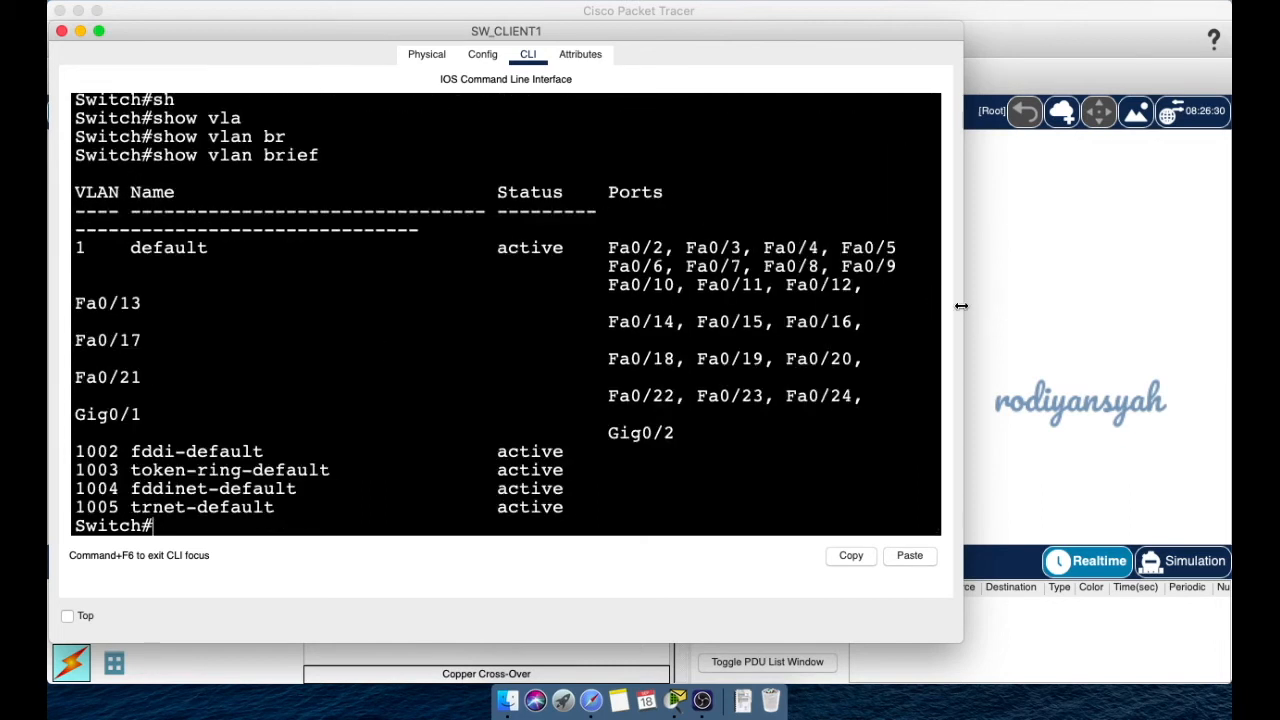
pyautogui.moveTo(972, 305); pyautogui.dragTo(1232, 305)
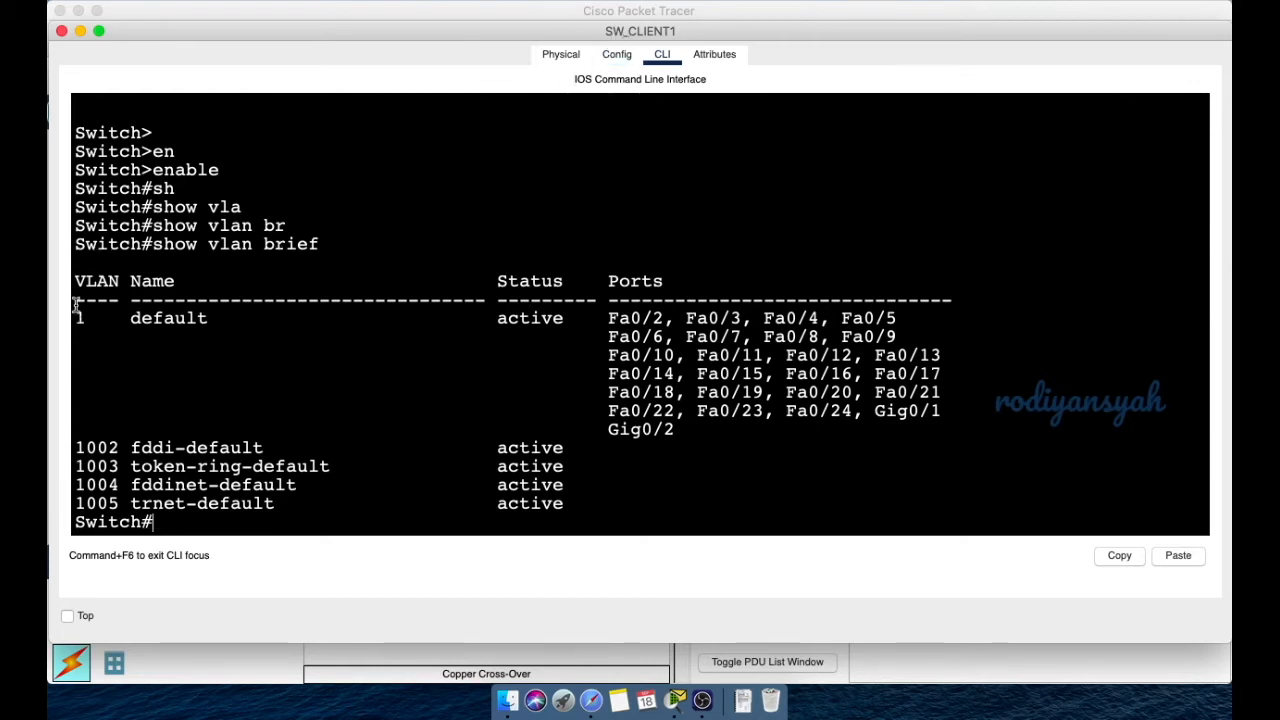
pyautogui.moveTo(86, 431); pyautogui.dragTo(217, 467)
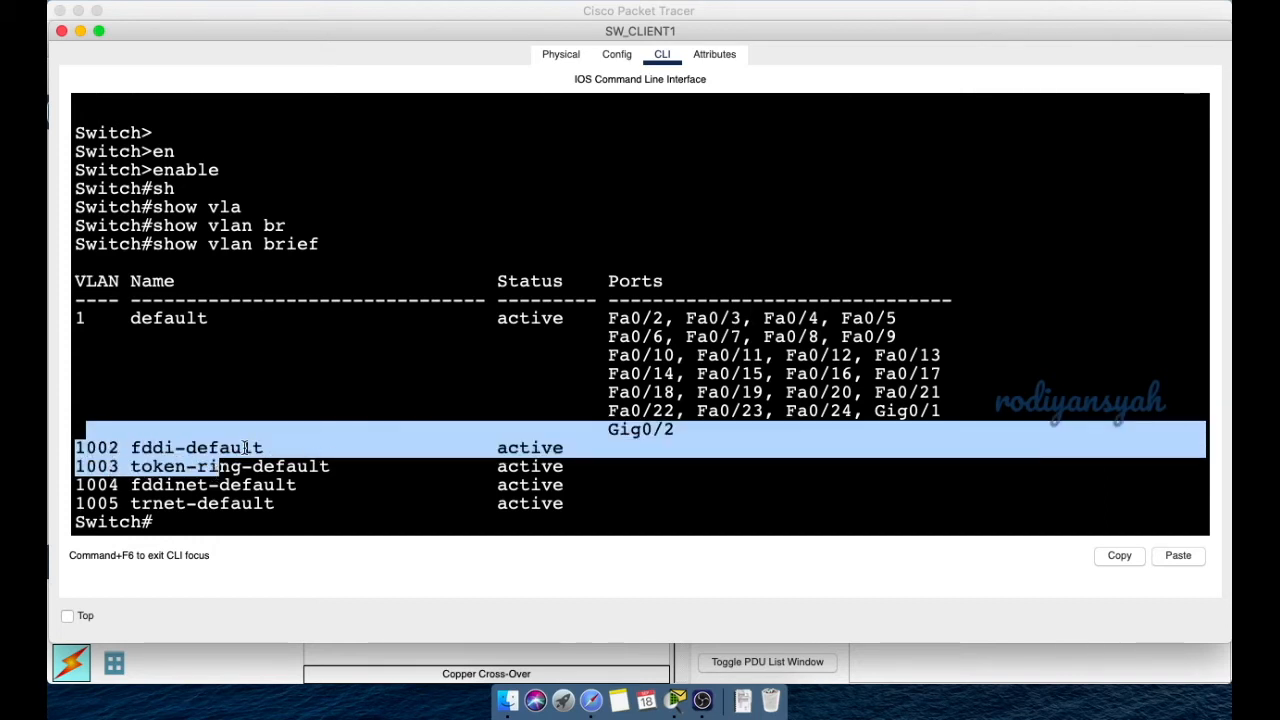
pyautogui.click(253, 519)
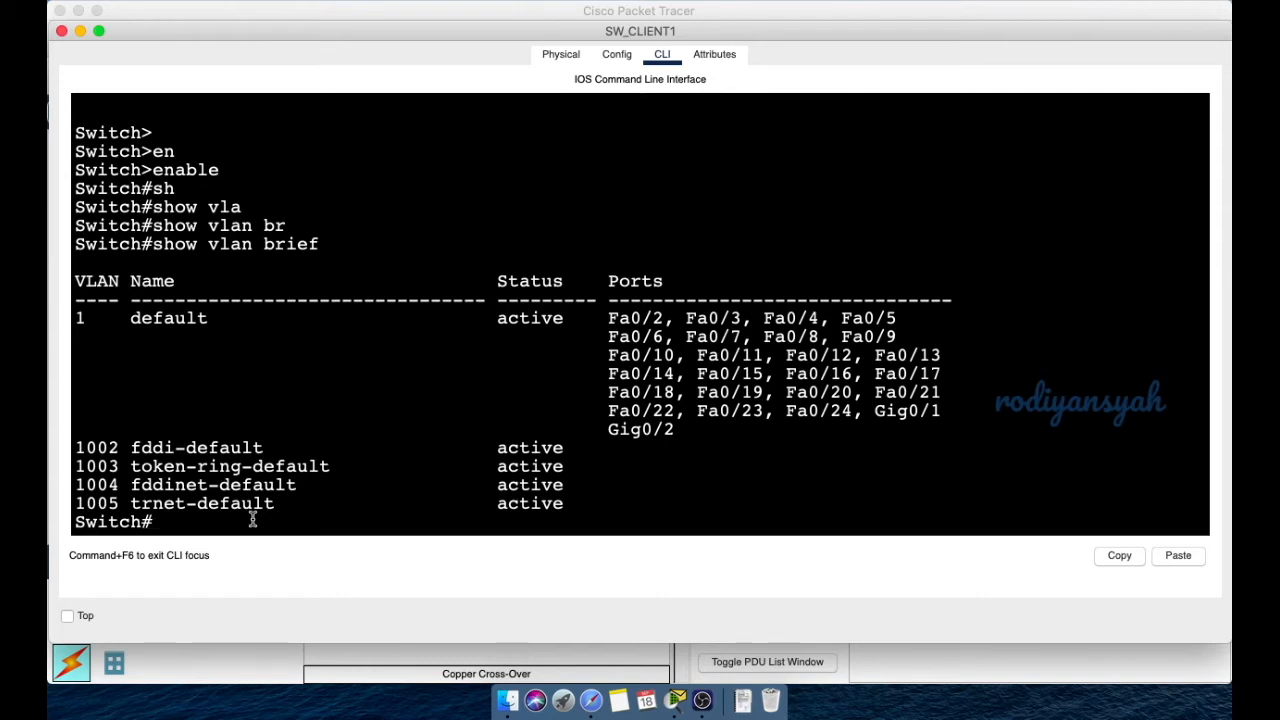
# - Run show interfaces trunk on SW_CLIENT1
pyautogui.write('sh')
pyautogui.press('Tab')
pyautogui.write('in')
pyautogui.press('Tab')
pyautogui.write('tr')
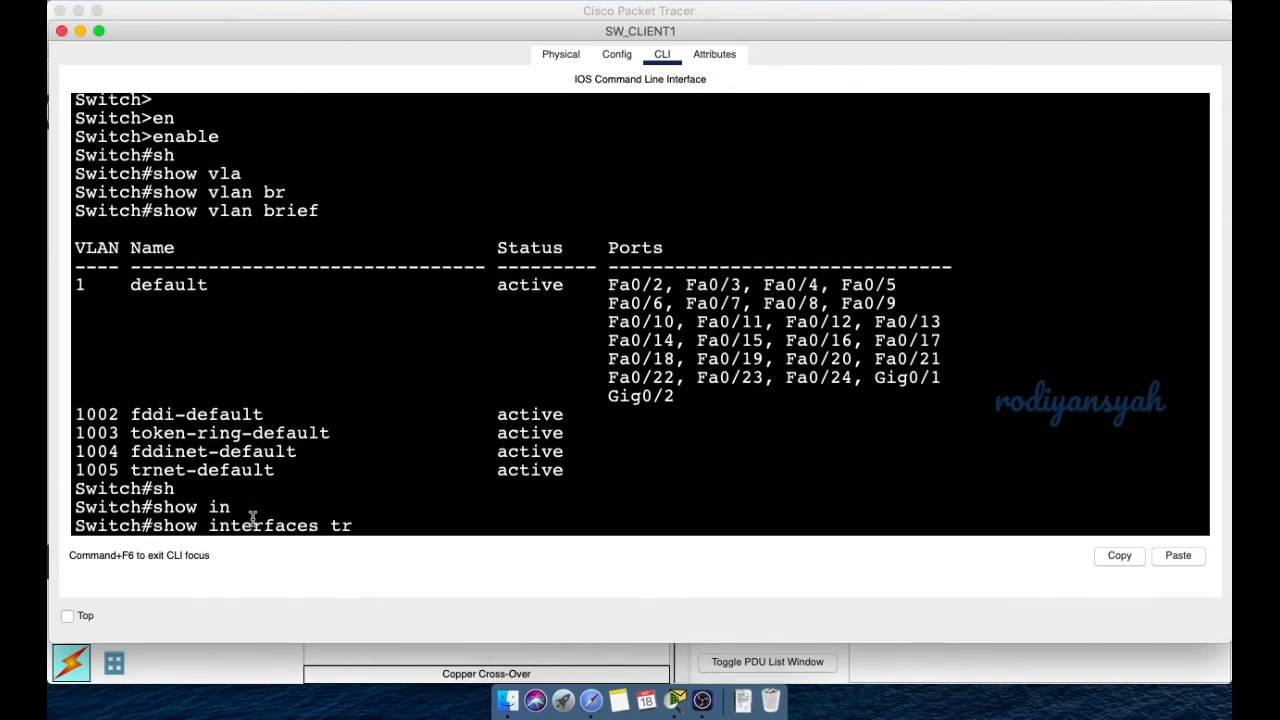
pyautogui.press('Tab')
pyautogui.press('Return')
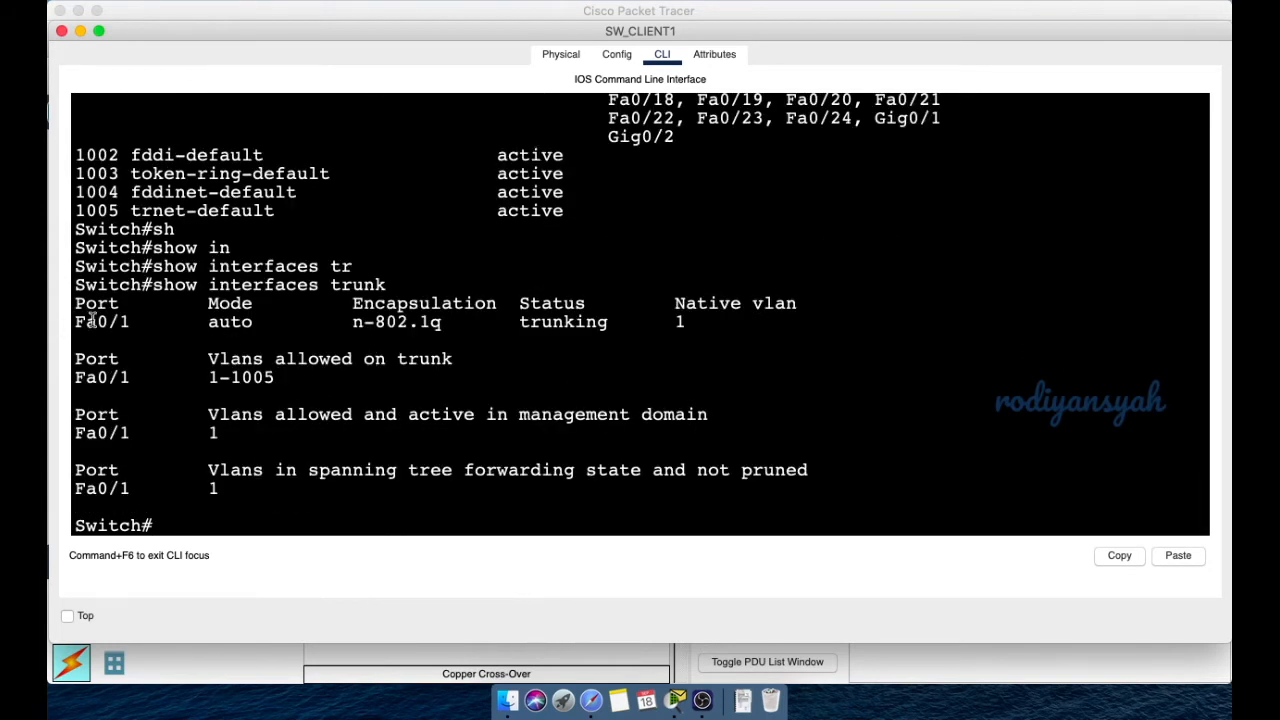
# - Highlight the Fa0/1 auto-mode trunk row allowing VLANs 1-1005, checking the topology behind the window
pyautogui.moveTo(86, 321); pyautogui.dragTo(446, 321)
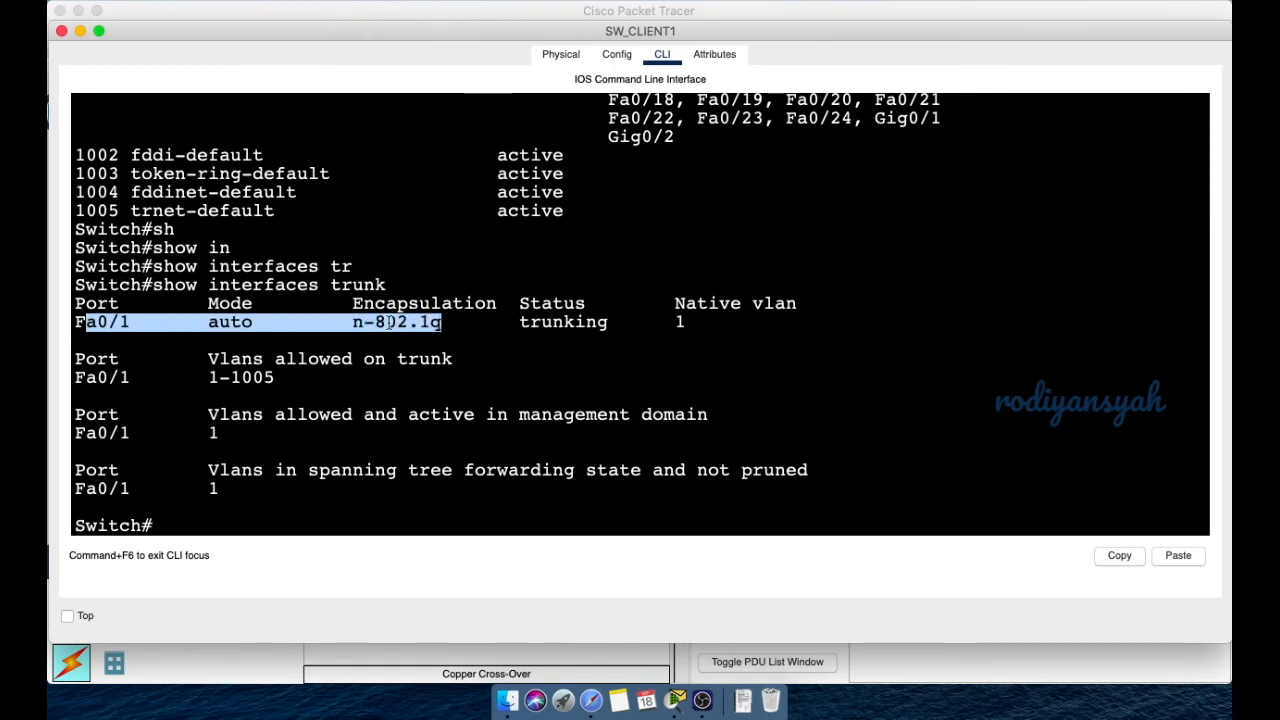
pyautogui.moveTo(269, 24); pyautogui.dragTo(393, 278)
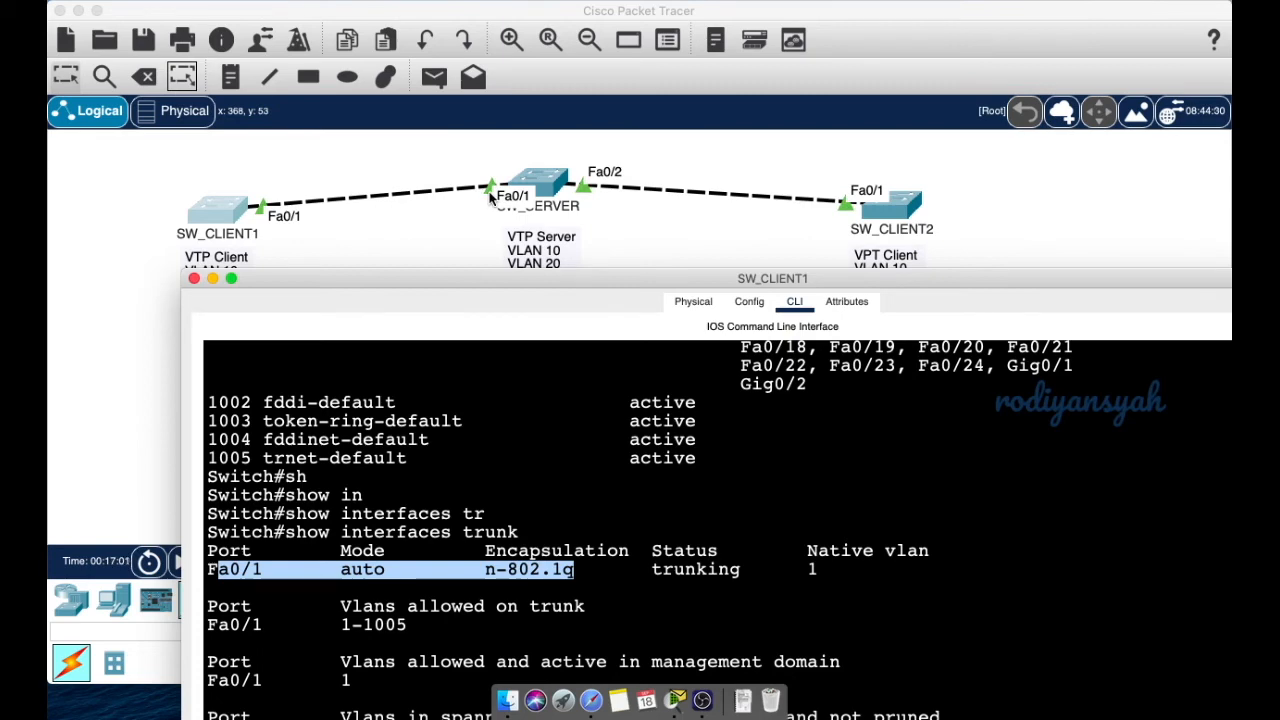
pyautogui.moveTo(482, 273); pyautogui.dragTo(402, 30)
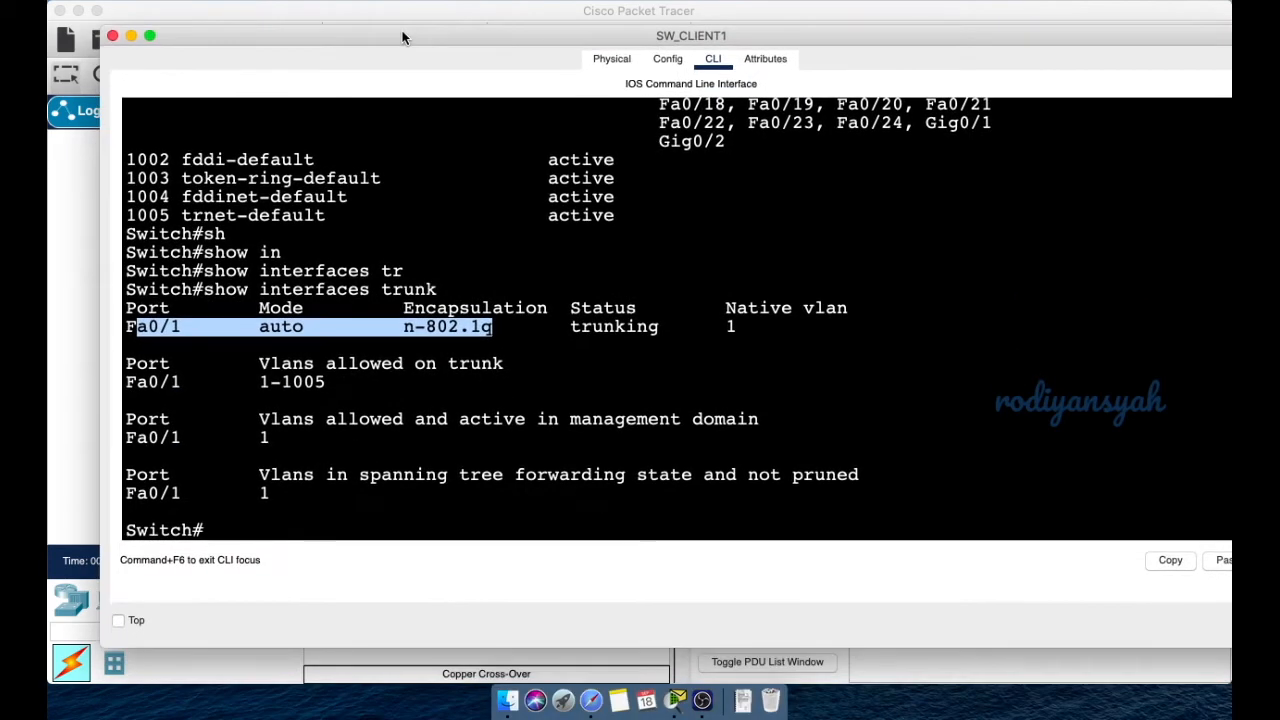
pyautogui.click(241, 527)
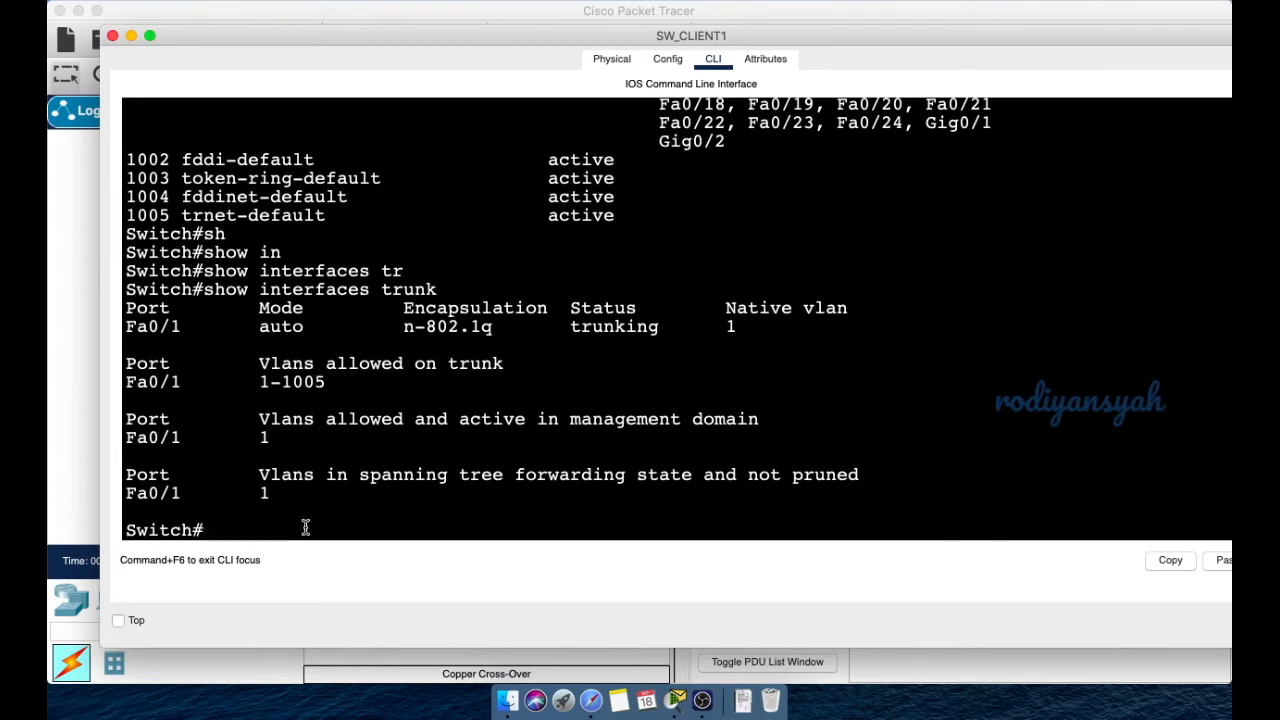
# - Configure interface Fa0/1 with switchport mode trunk
pyautogui.write('conf t')
pyautogui.press('Return')
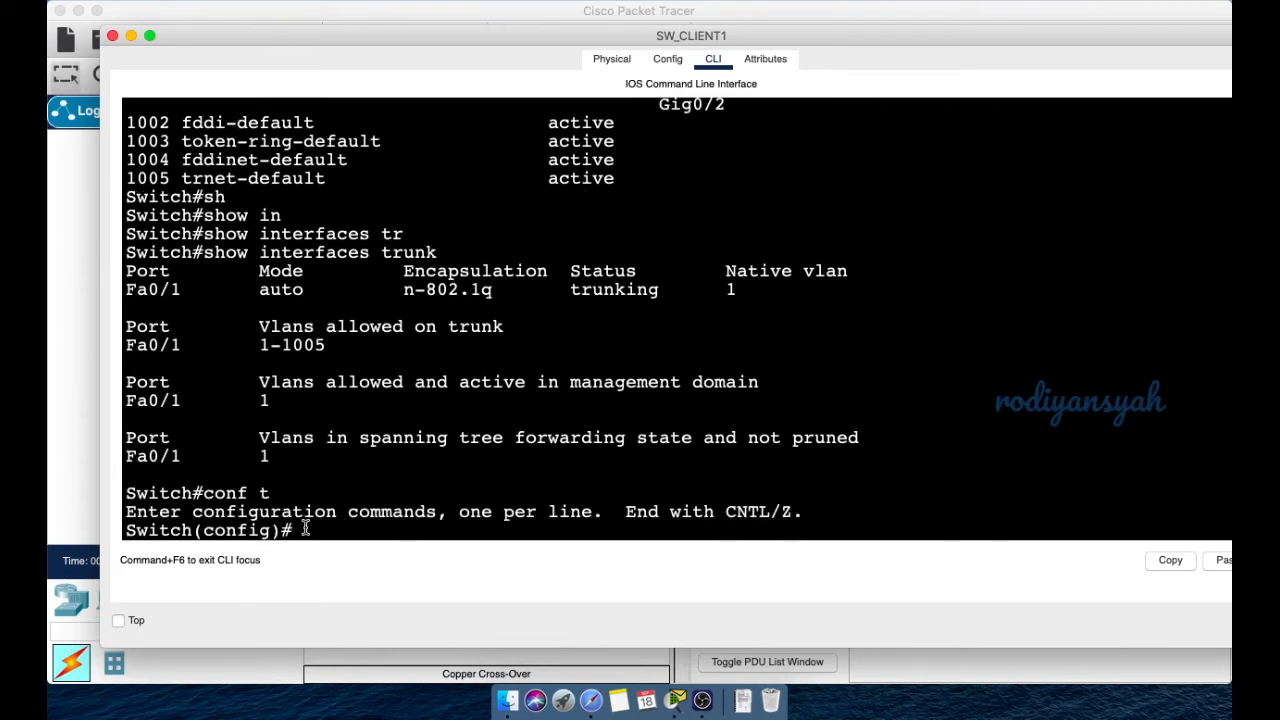
pyautogui.write('in')
pyautogui.press('Tab')
pyautogui.write('fa')
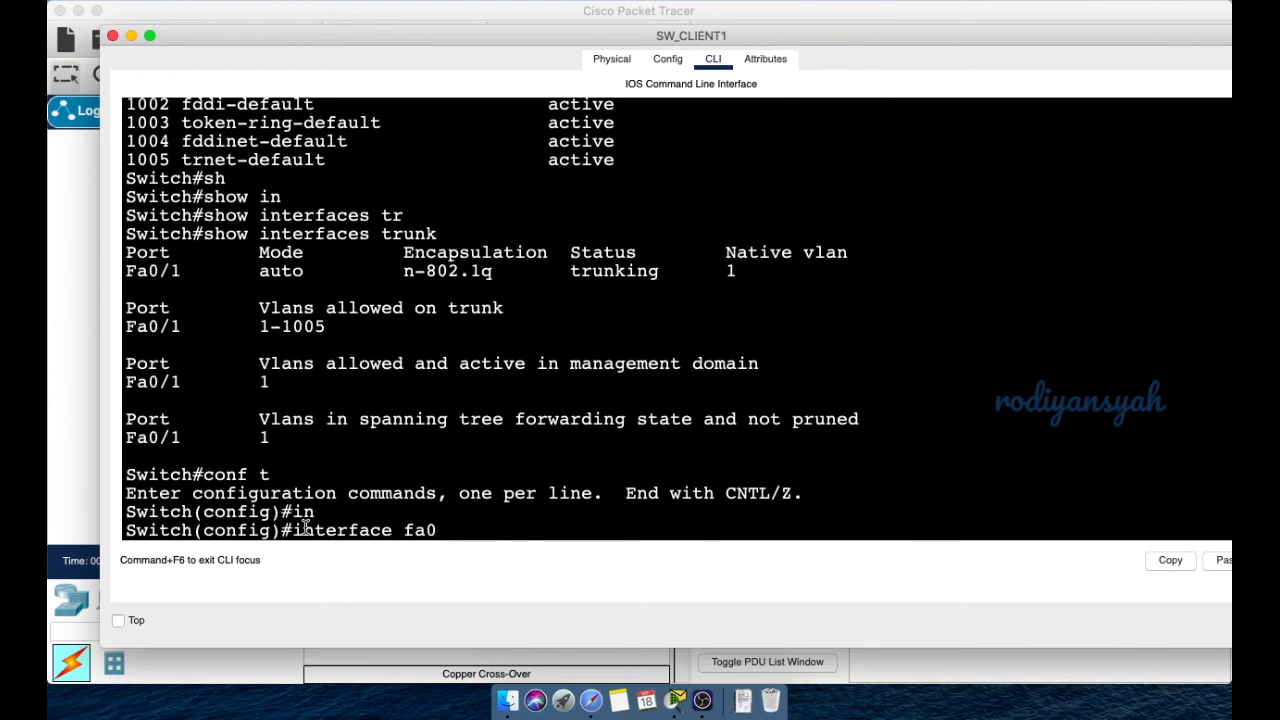
pyautogui.write('0/1')
pyautogui.press('Return')
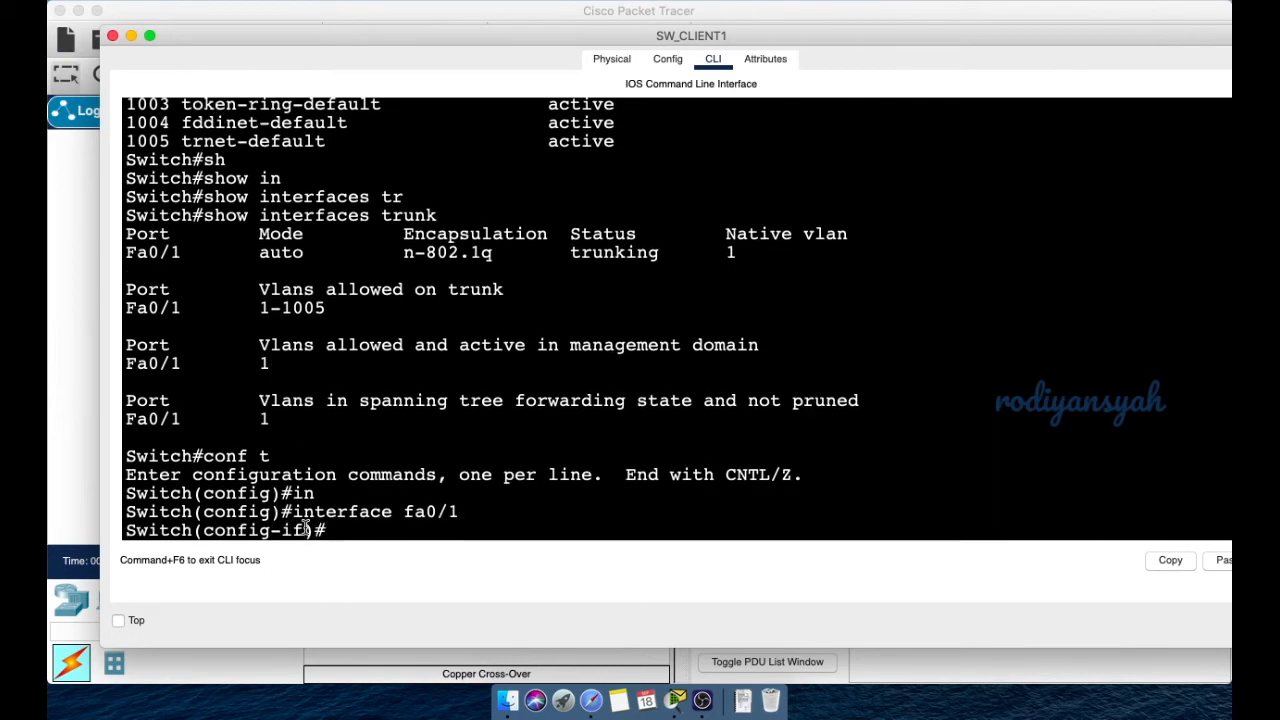
pyautogui.write('sw')
pyautogui.press('Tab')
pyautogui.write('mo')
pyautogui.press('Tab')
pyautogui.write('tr')
pyautogui.press('Tab')
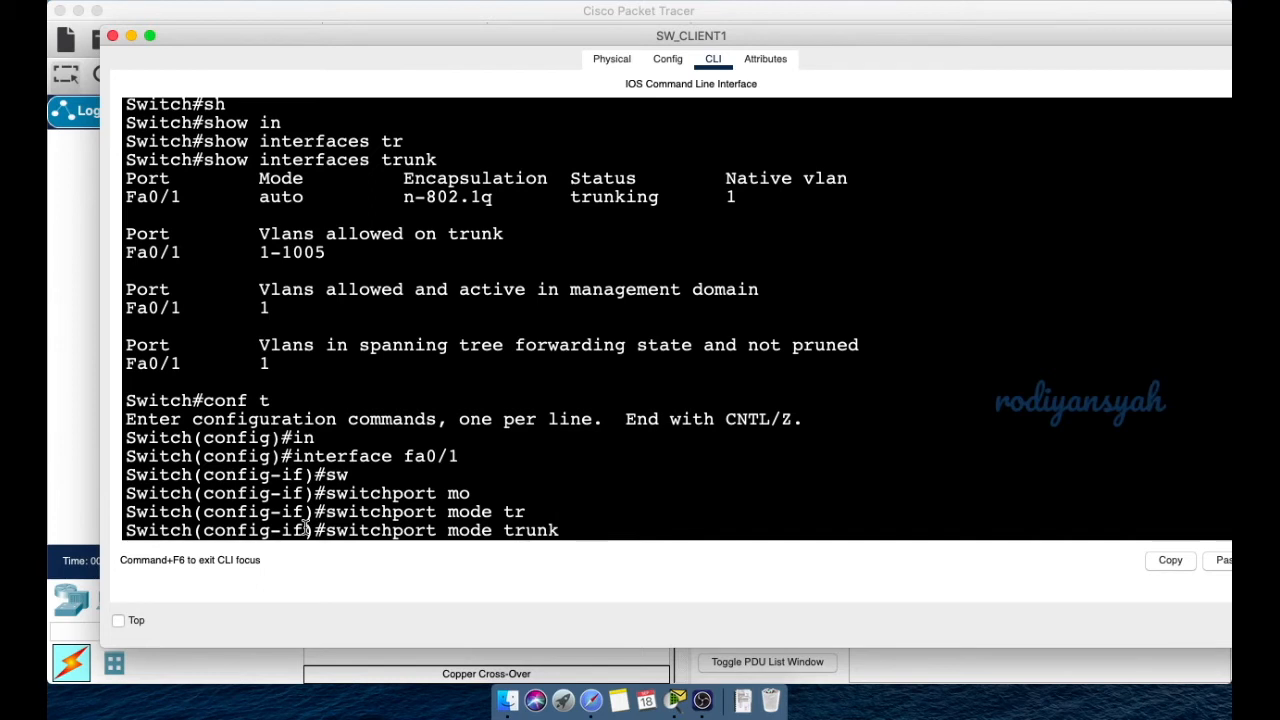
pyautogui.press('Return')
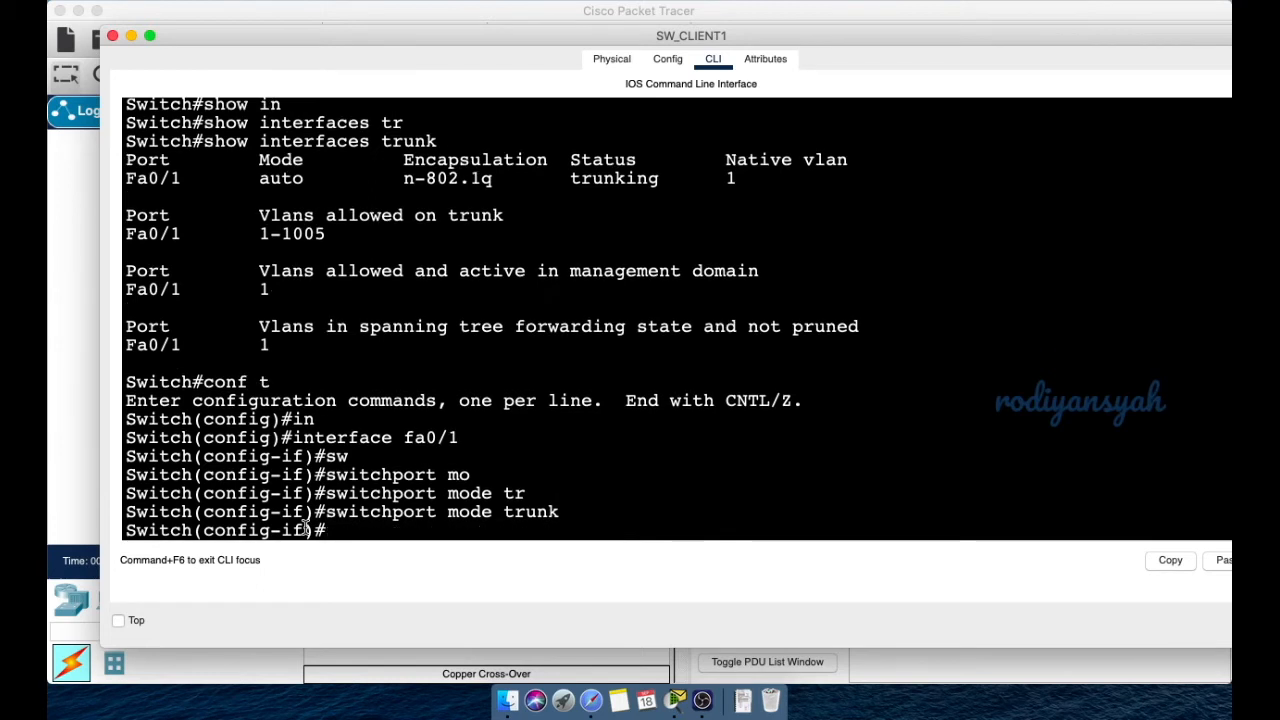
# - Restrict the Fa0/1 trunk's allowed VLANs to 1,10,20,30
pyautogui.write('sw')
pyautogui.press('Tab')
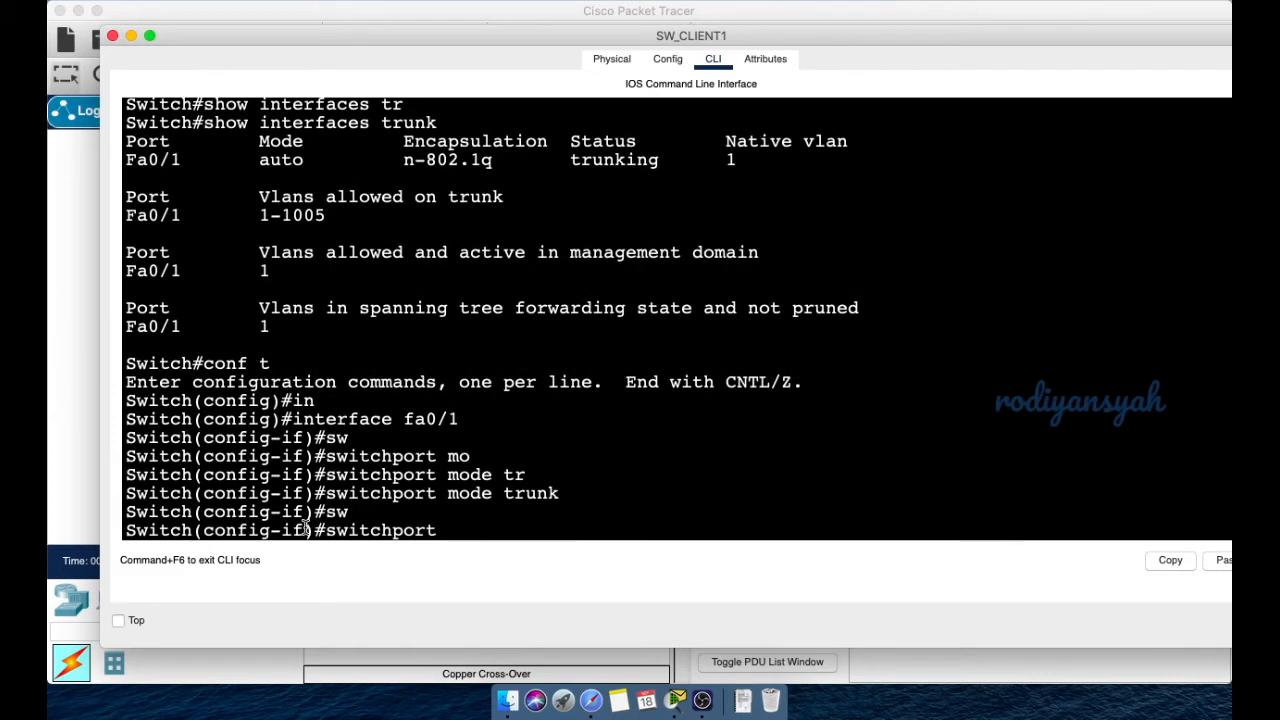
pyautogui.write('tr')
pyautogui.press('Tab')
pyautogui.write('all')
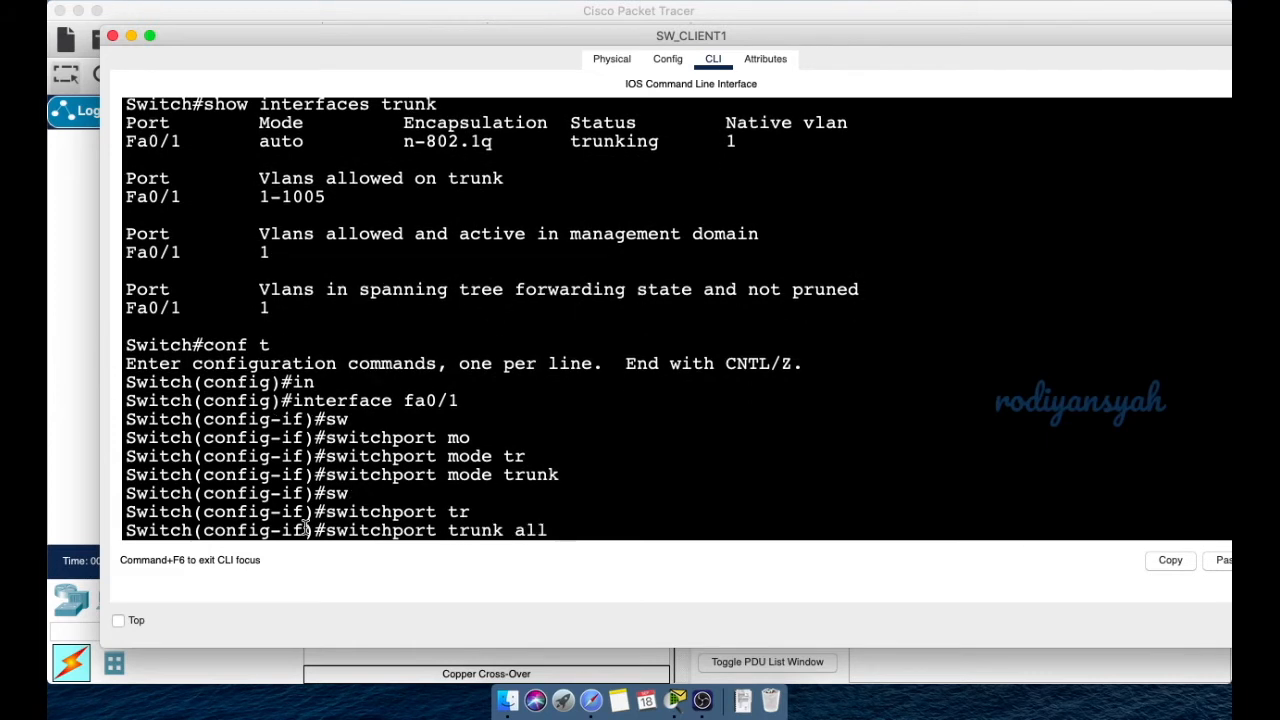
pyautogui.press('Tab')
pyautogui.write('vlan 1,10,20,30')
pyautogui.press('Return')
# - Exit back to privileged mode and enter show interfaces trunk
pyautogui.write('exit')
pyautogui.press('Return')
pyautogui.write('exit')
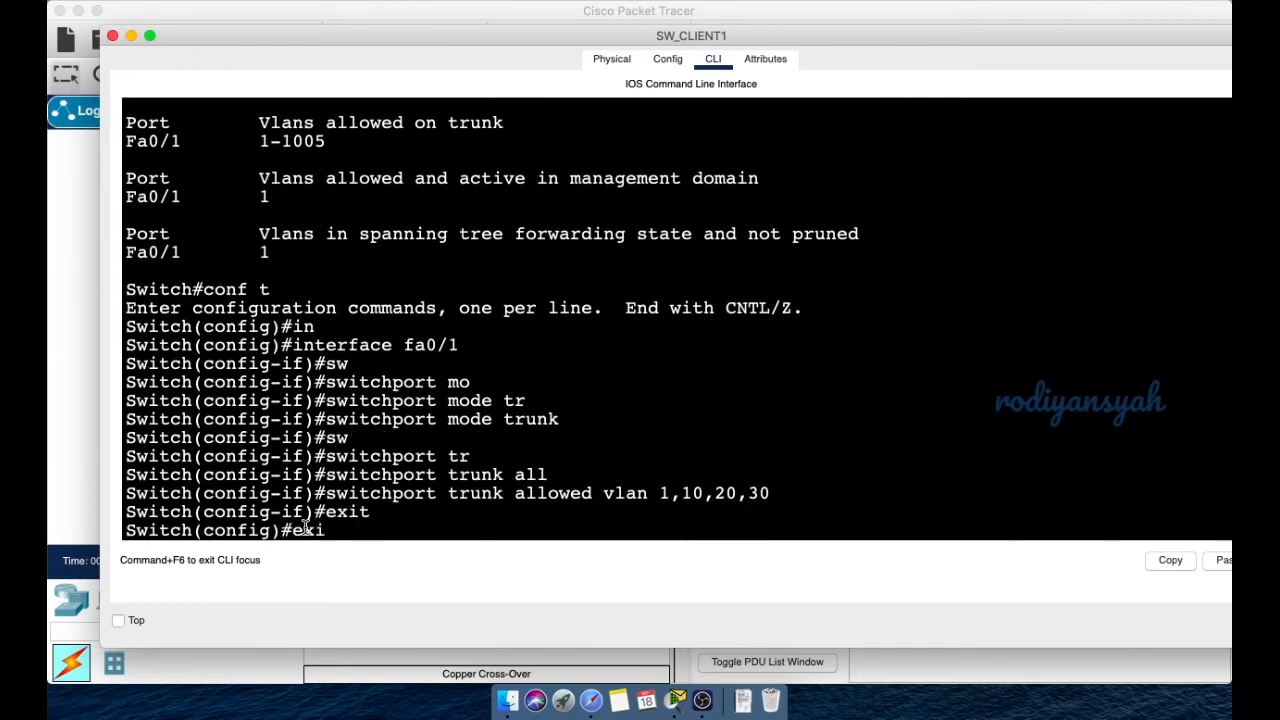
pyautogui.press('Return')
pyautogui.press('Return')
pyautogui.press('Return')
pyautogui.press('Return')
pyautogui.write('show interfaces trunk')
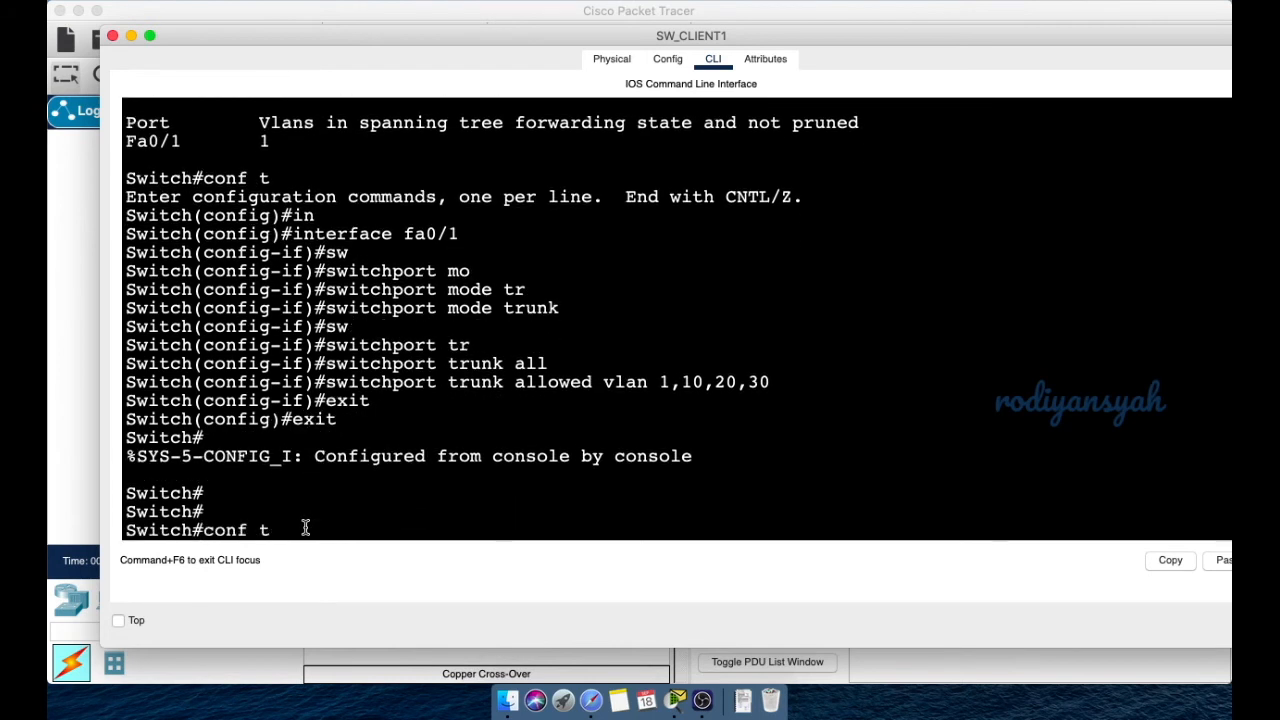
pyautogui.press('Return')
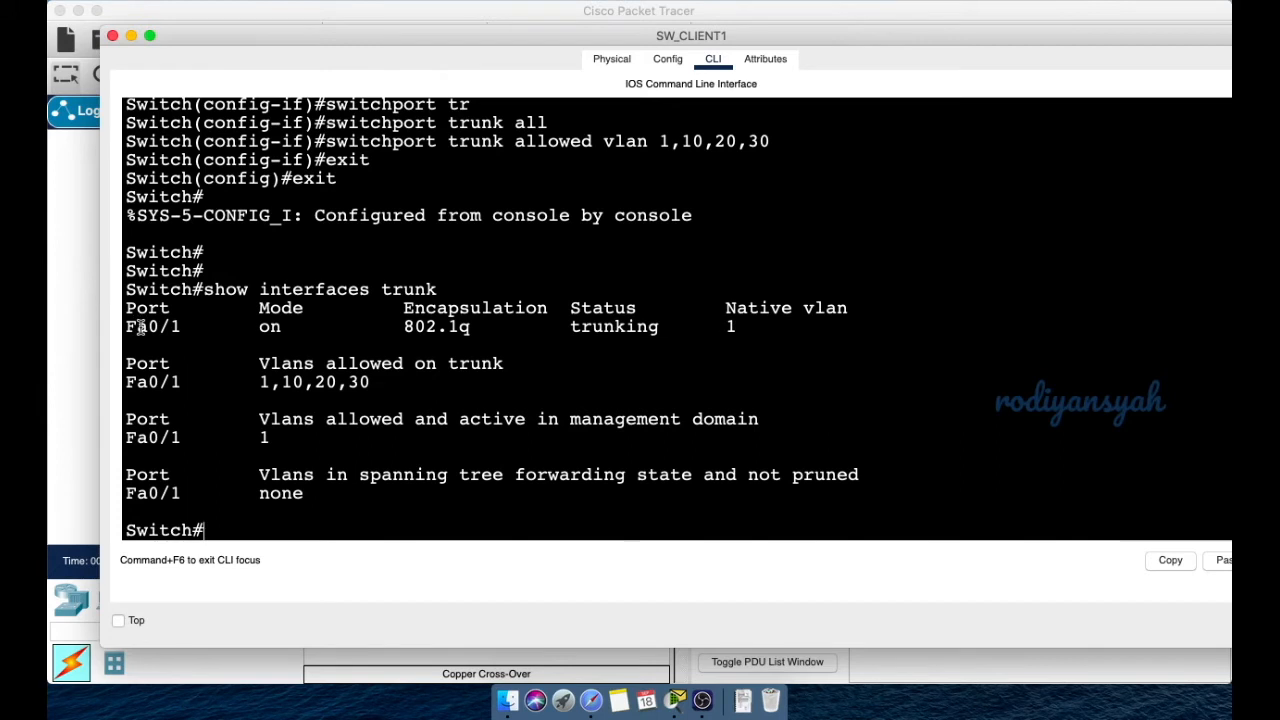
pyautogui.moveTo(135, 326); pyautogui.dragTo(654, 327)
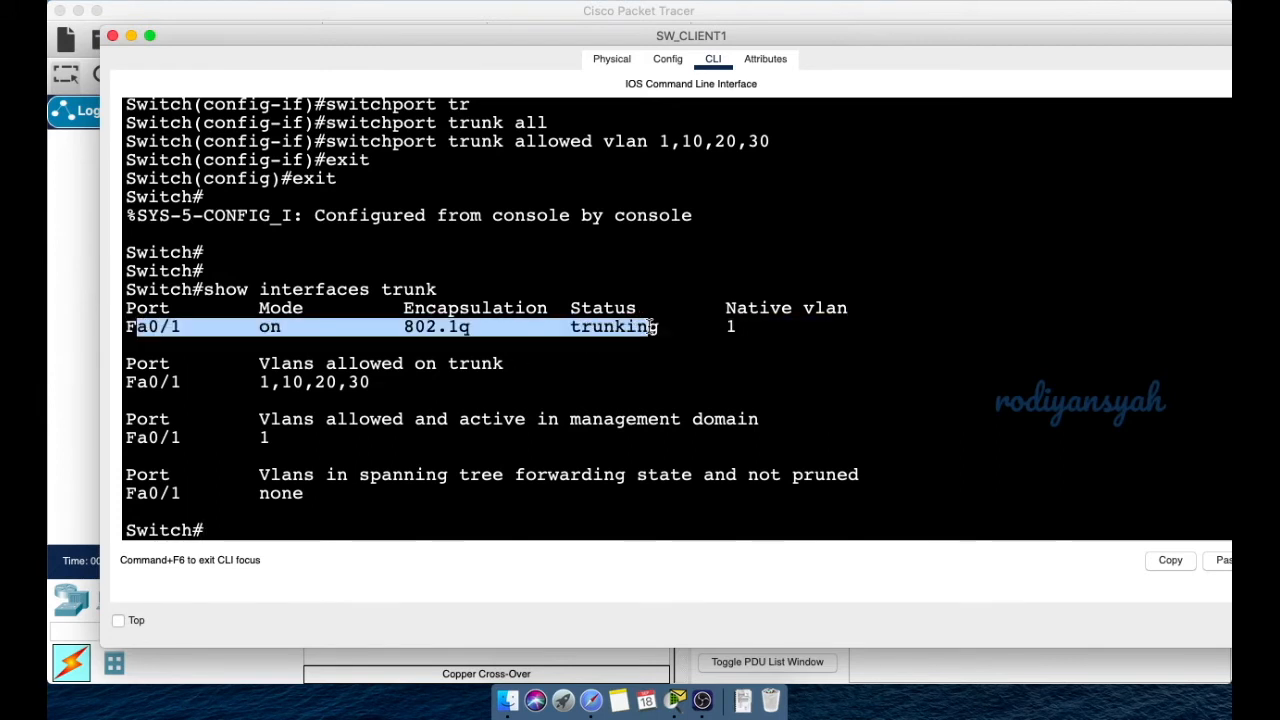
pyautogui.scroll(1, 503, 180)
pyautogui.moveTo(413, 119); pyautogui.dragTo(576, 122)
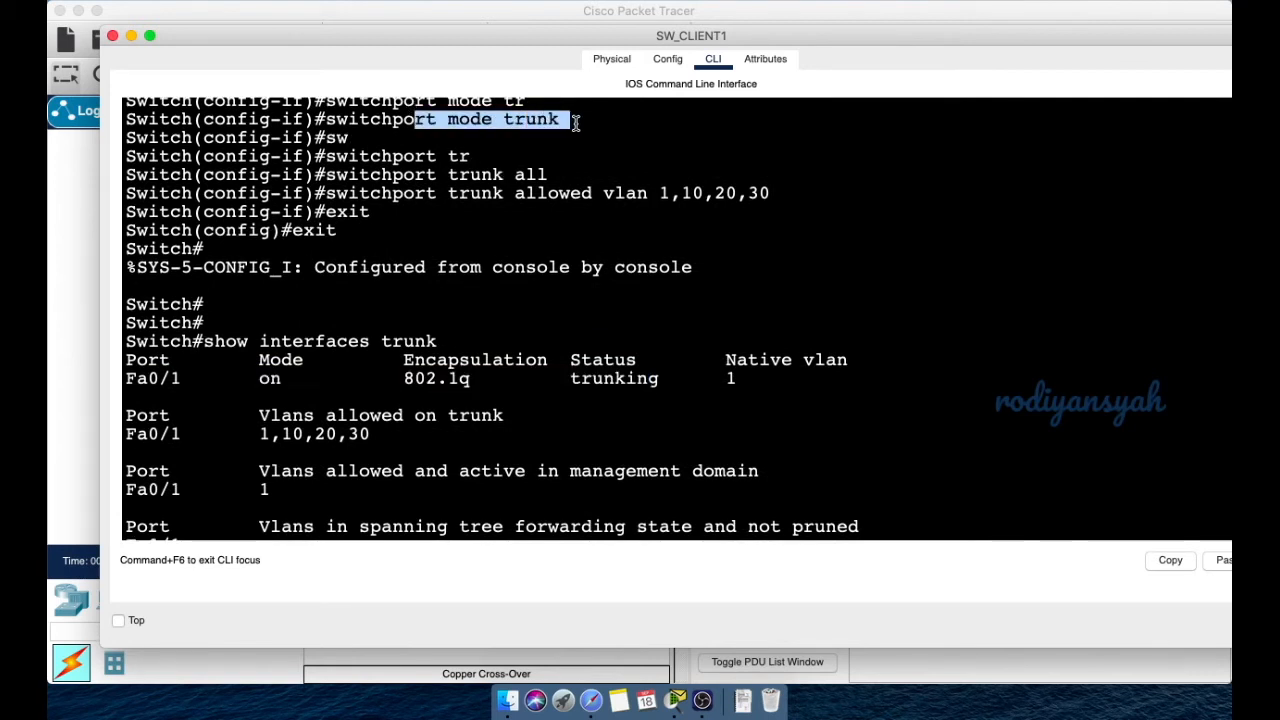
pyautogui.doubleClick(326, 125)
pyautogui.moveTo(326, 125); pyautogui.dragTo(567, 121)
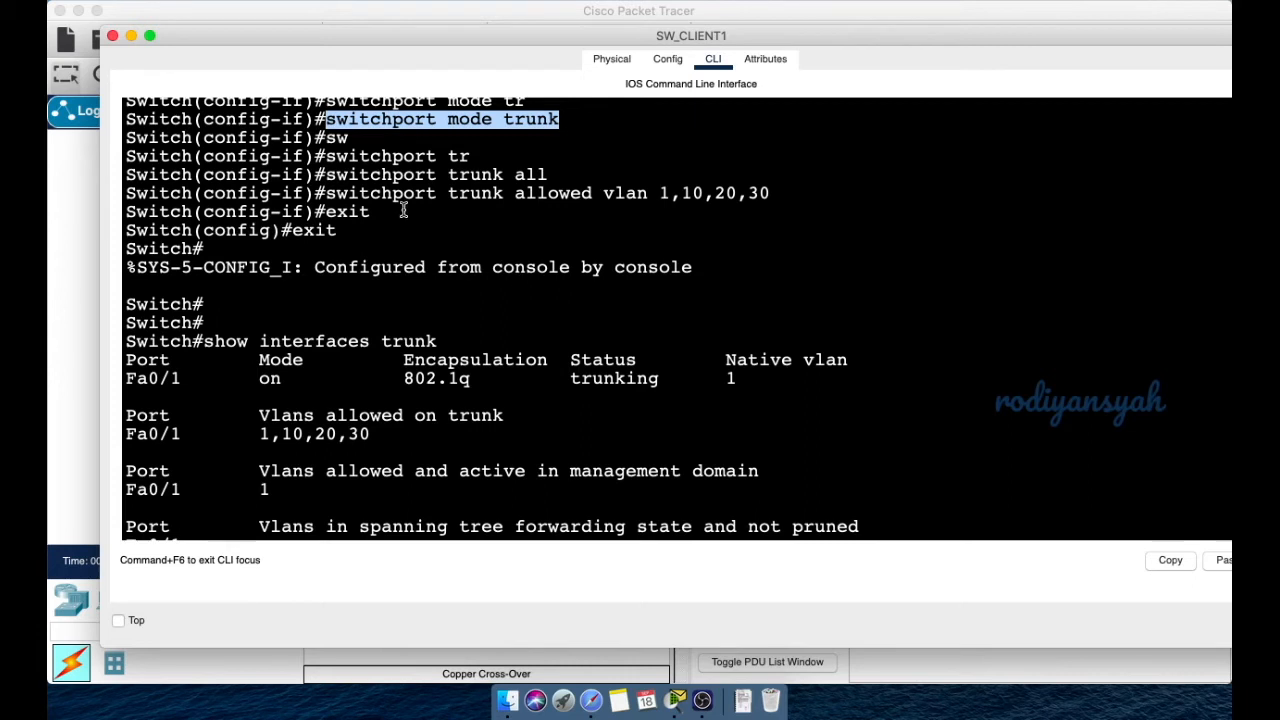
pyautogui.scroll(-1, 435, 289)
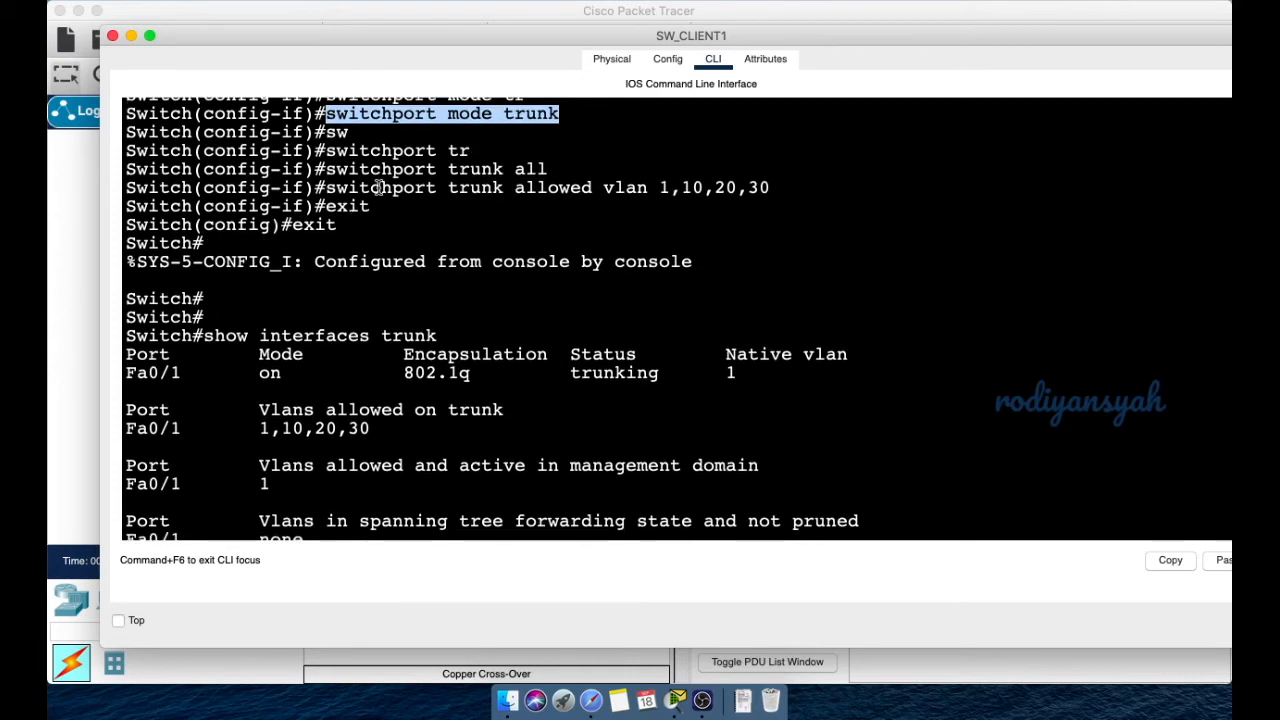
pyautogui.moveTo(482, 188); pyautogui.dragTo(778, 184)
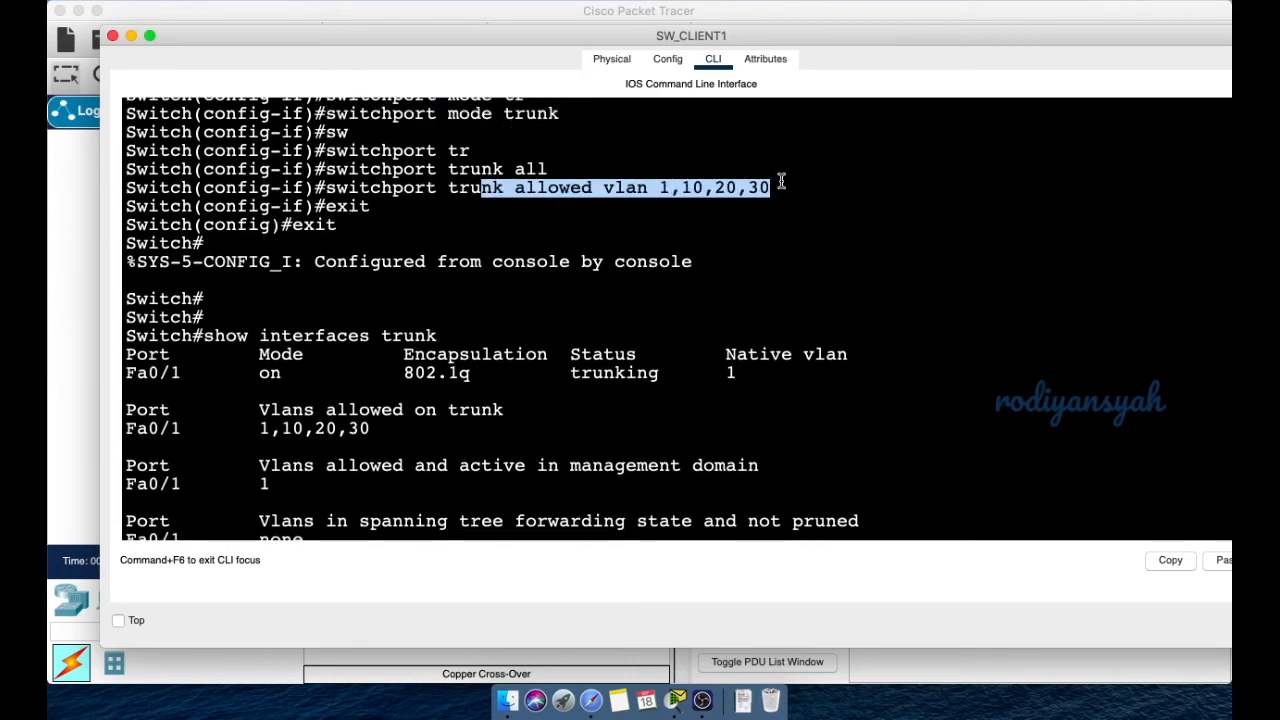
pyautogui.moveTo(134, 411); pyautogui.dragTo(402, 424)
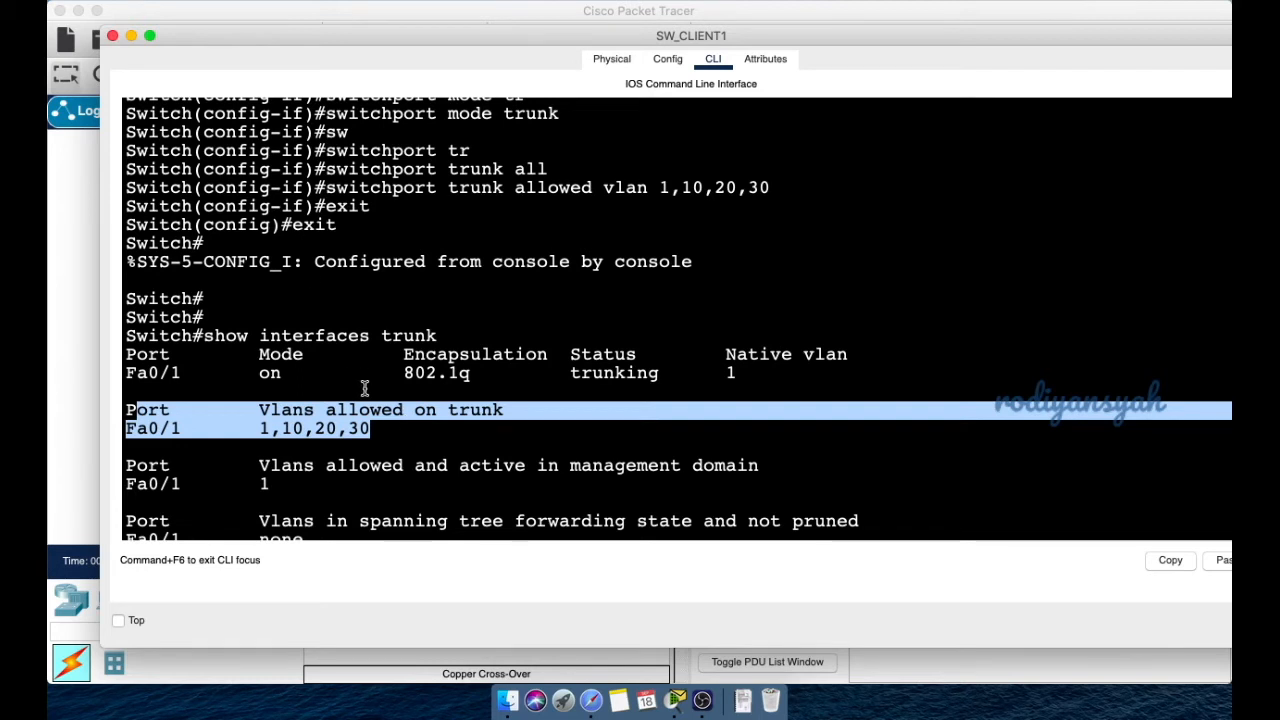
pyautogui.scroll(-2, 366, 395)
pyautogui.click(379, 521)
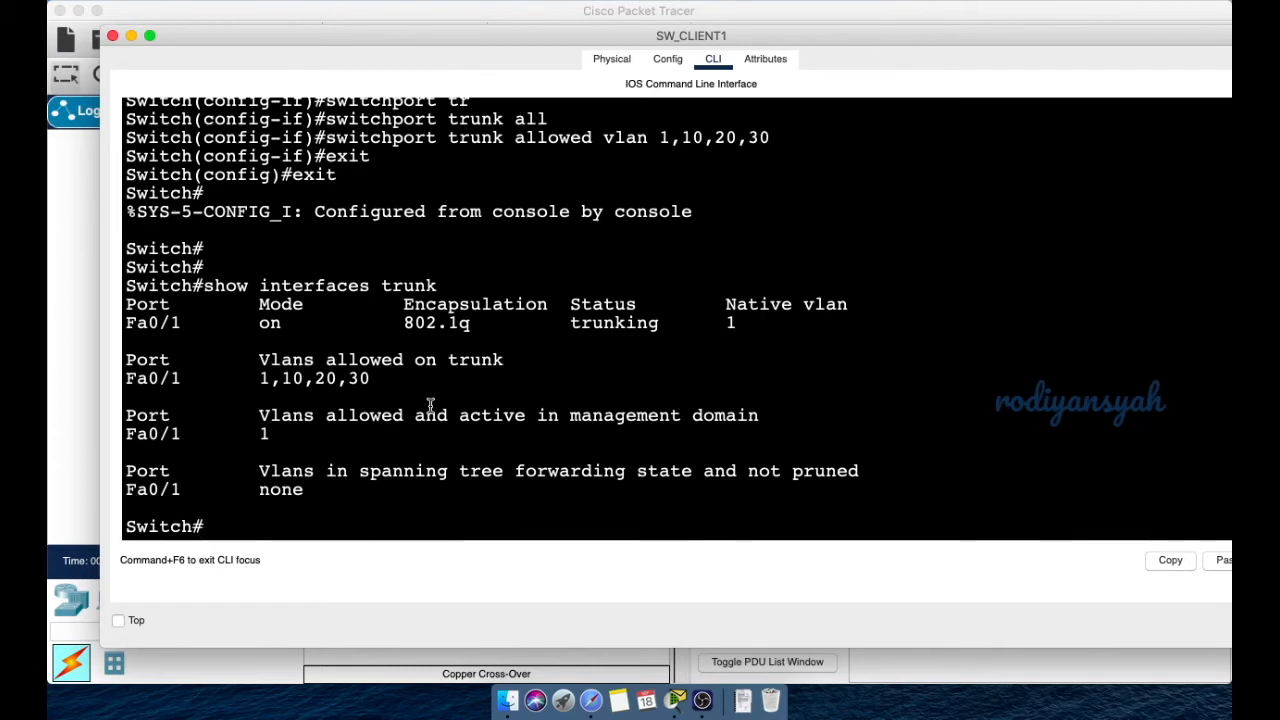
pyautogui.scroll(10, 430, 405)
pyautogui.scroll(6, 430, 405)
pyautogui.scroll(-3, 429, 403)
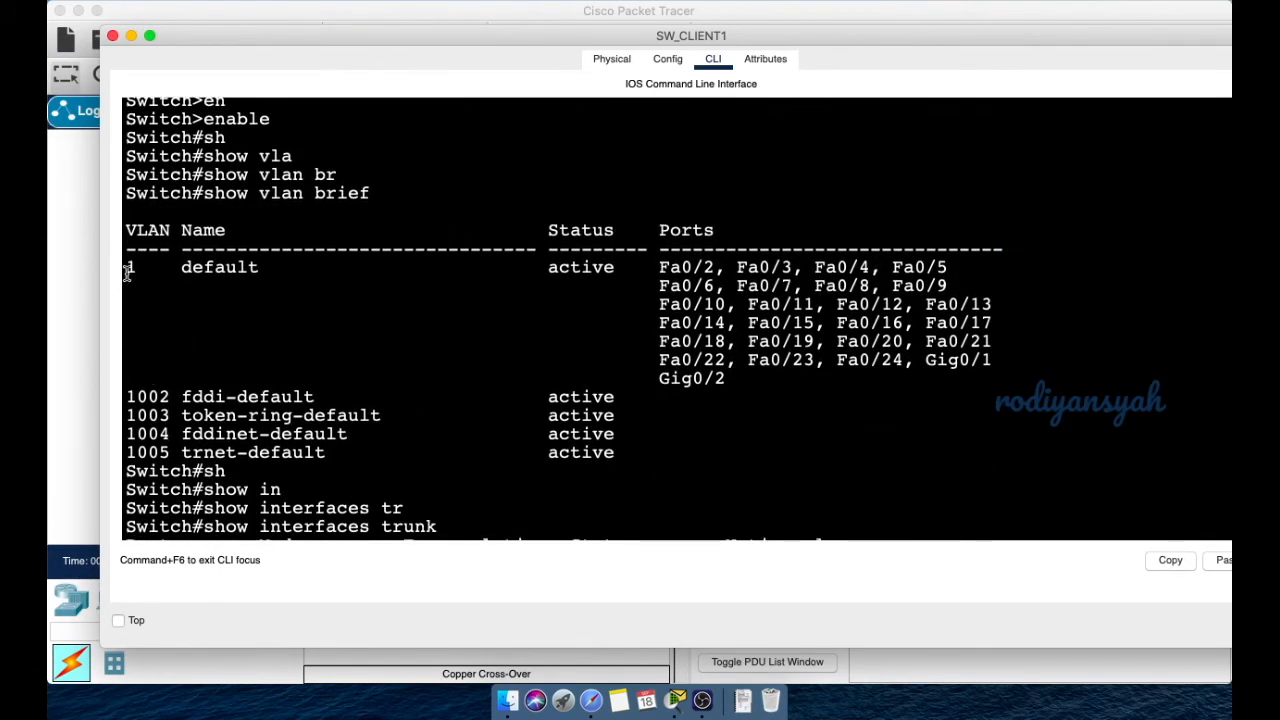
pyautogui.moveTo(126, 265); pyautogui.dragTo(345, 453)
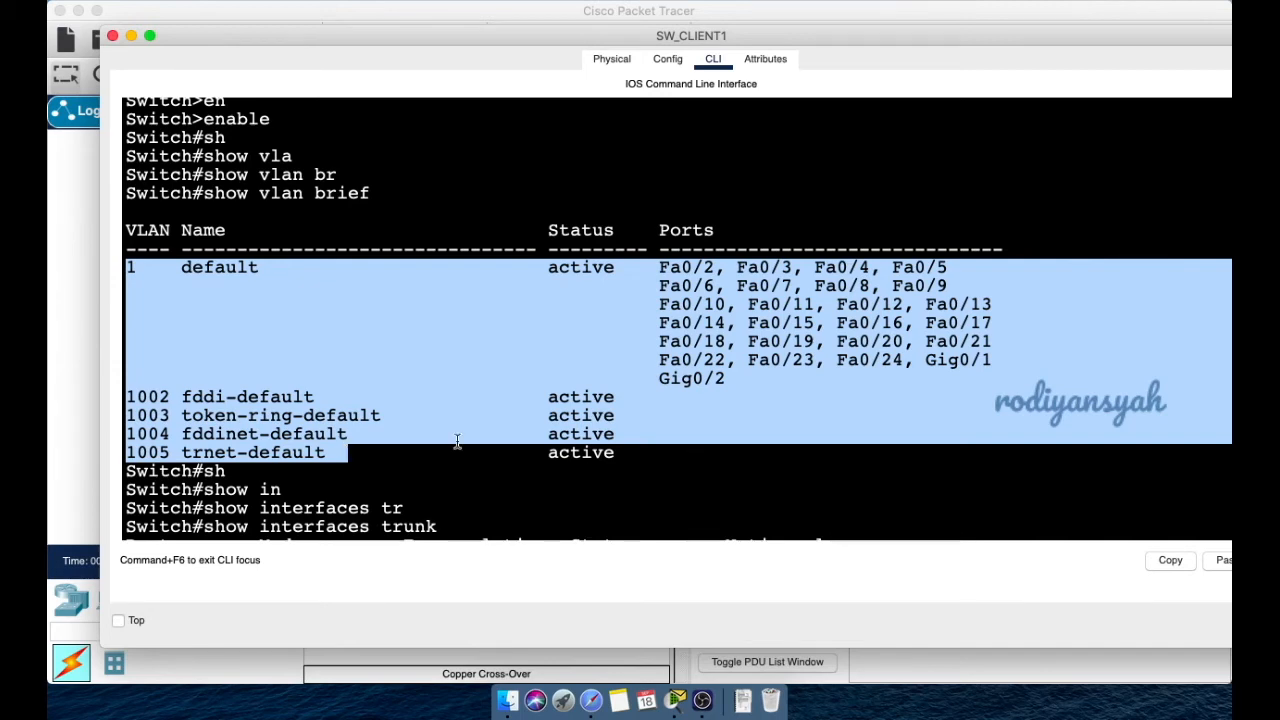
pyautogui.scroll(-10, 532, 453)
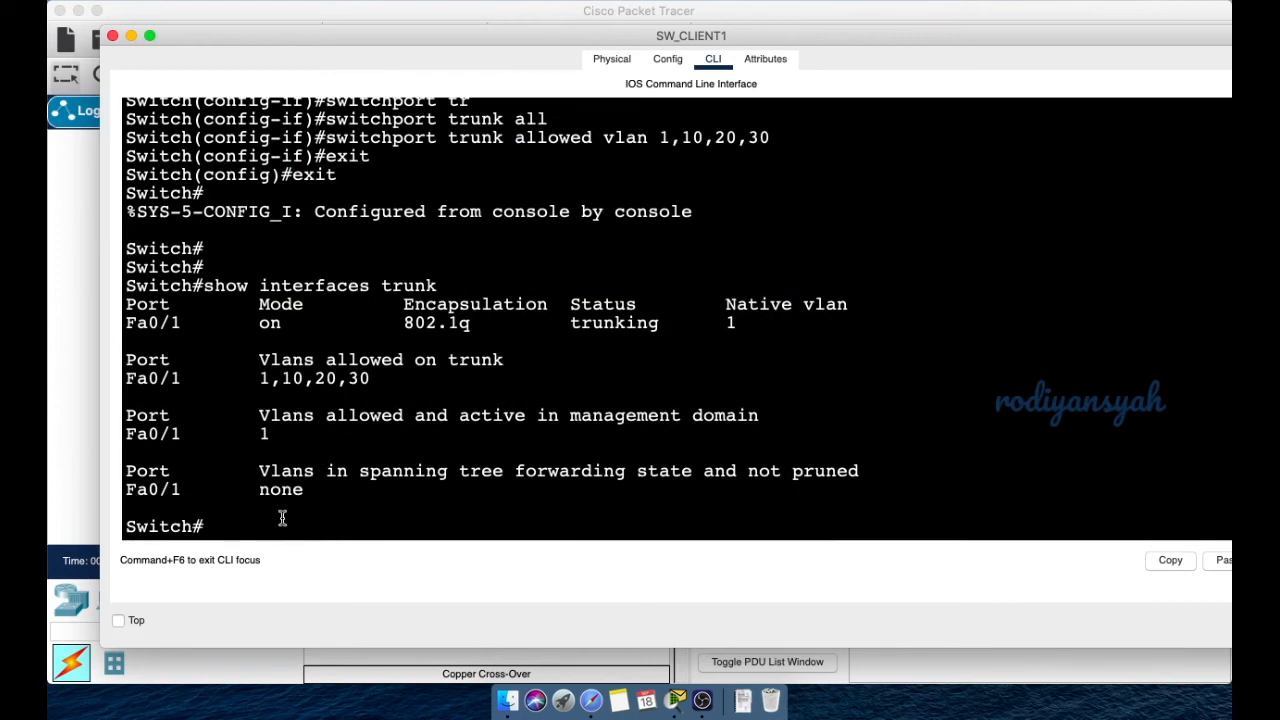
pyautogui.moveTo(353, 36); pyautogui.dragTo(345, 416)
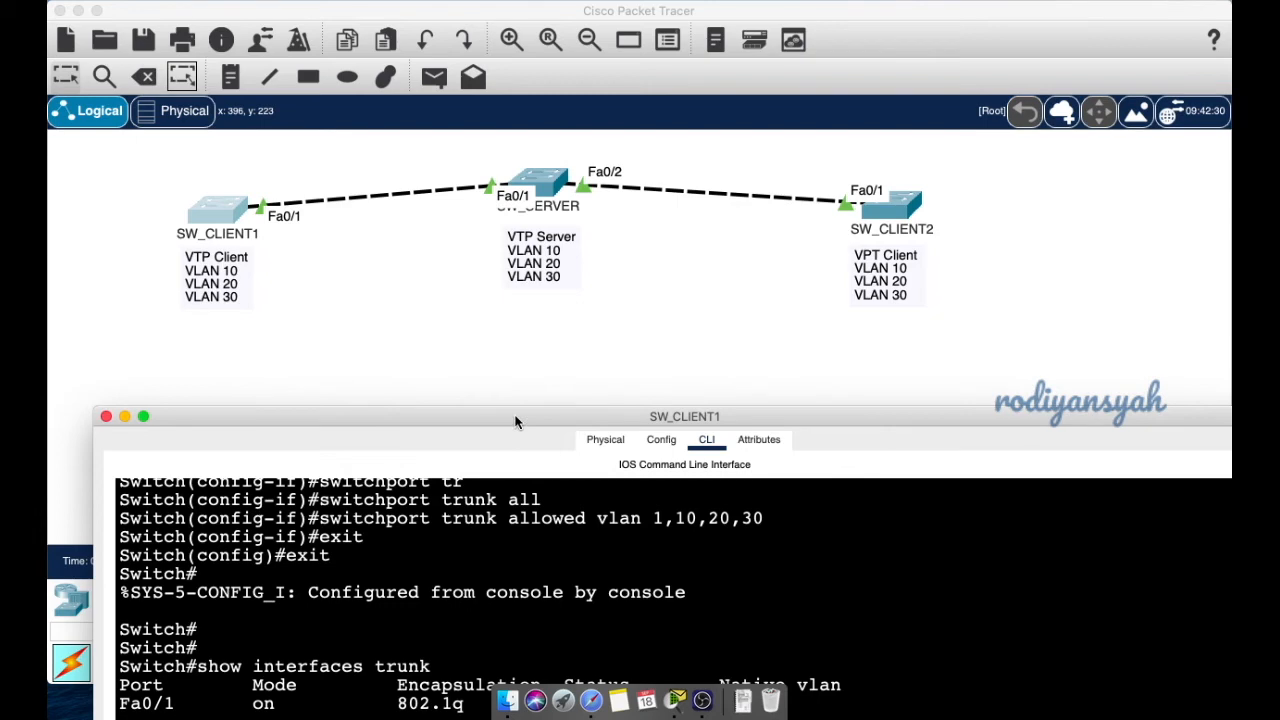
pyautogui.moveTo(515, 421); pyautogui.dragTo(535, 41)
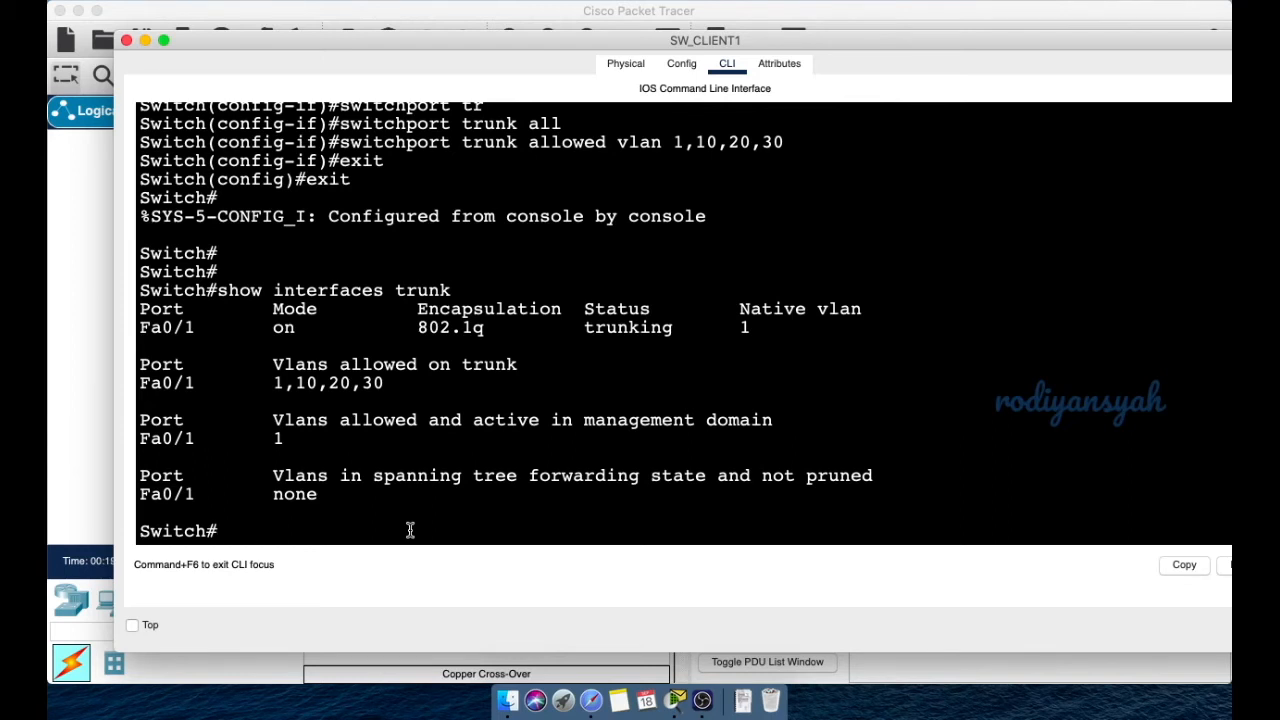
# - Set SW_CLIENT1's VTP domain to smkbisa.net and enter its VTP password
pyautogui.write('conf t')
pyautogui.press('Return')
pyautogui.write('p')
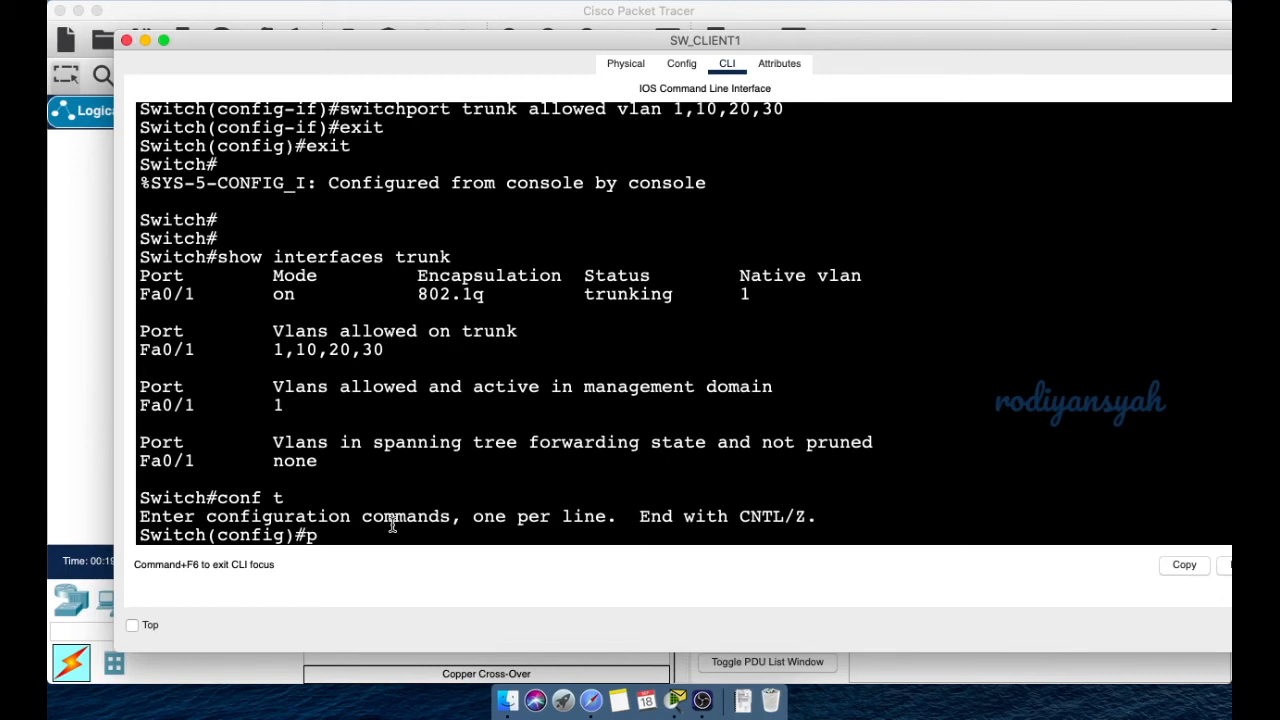
pyautogui.press('BackSpace')
pyautogui.write('vtp doma')
pyautogui.press('Tab')
pyautogui.write('smkbisa.net')
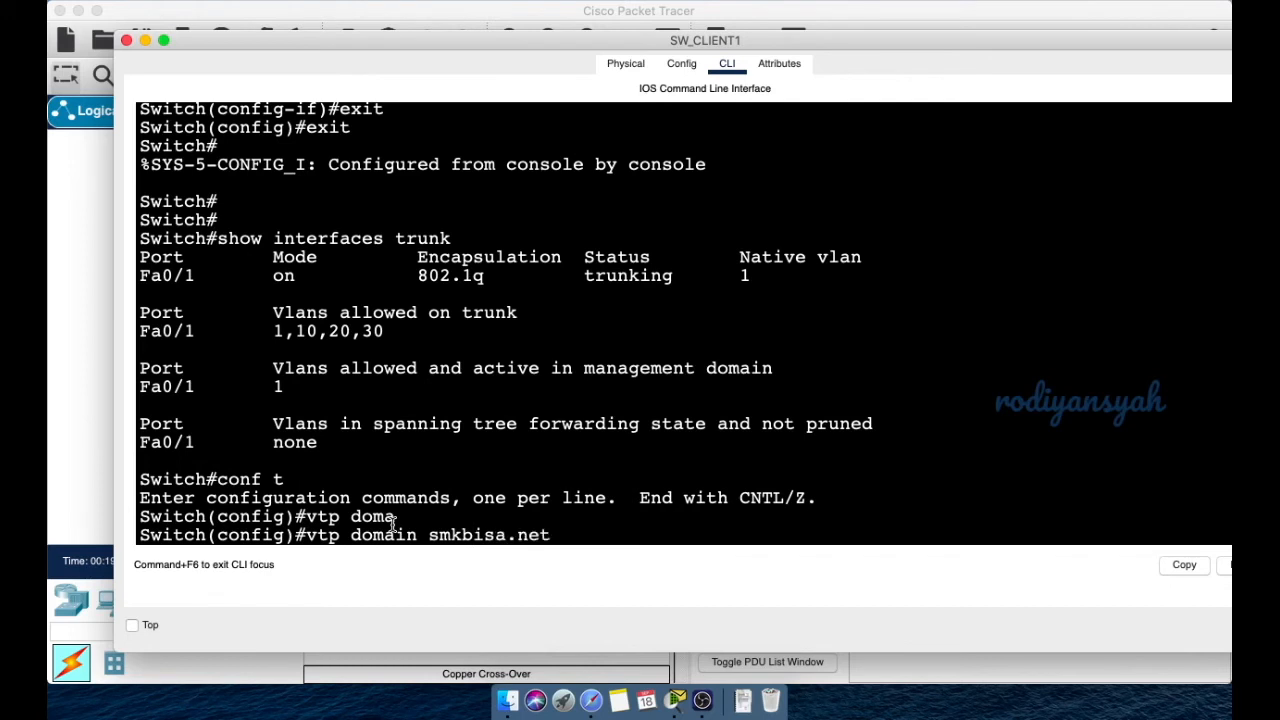
pyautogui.press('Return')
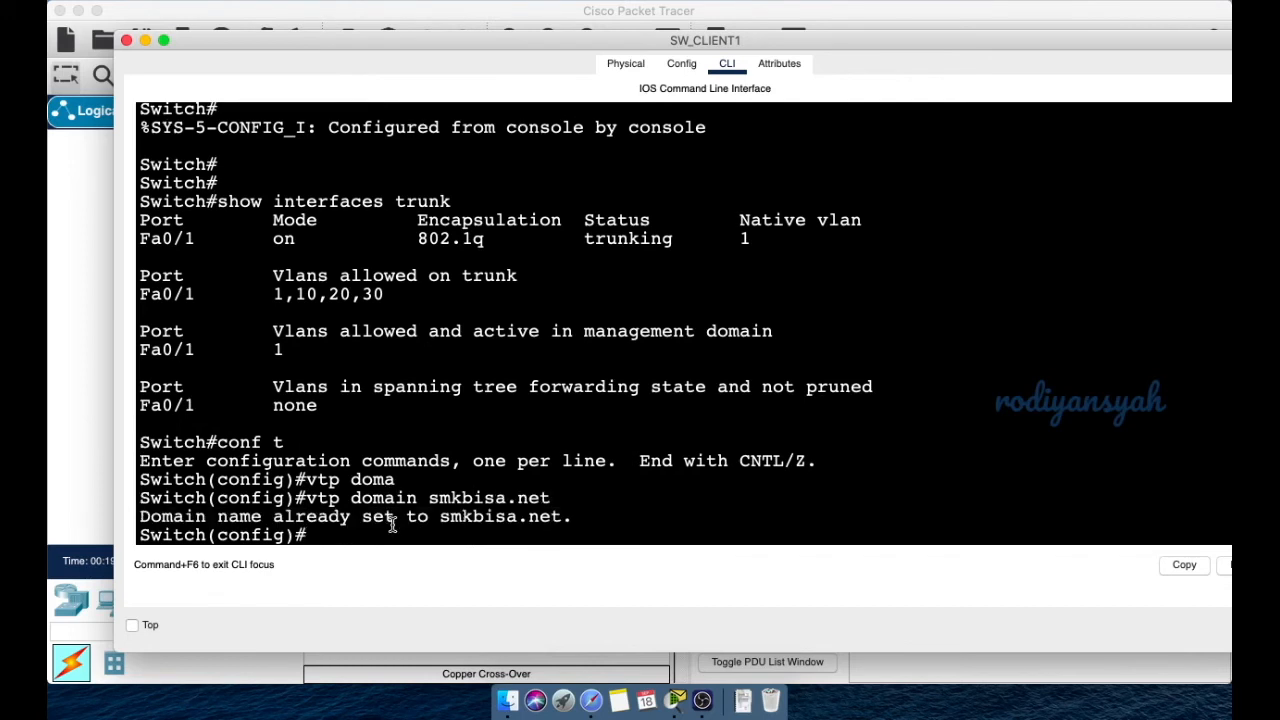
pyautogui.write('vtp pass')
pyautogui.press('Tab')
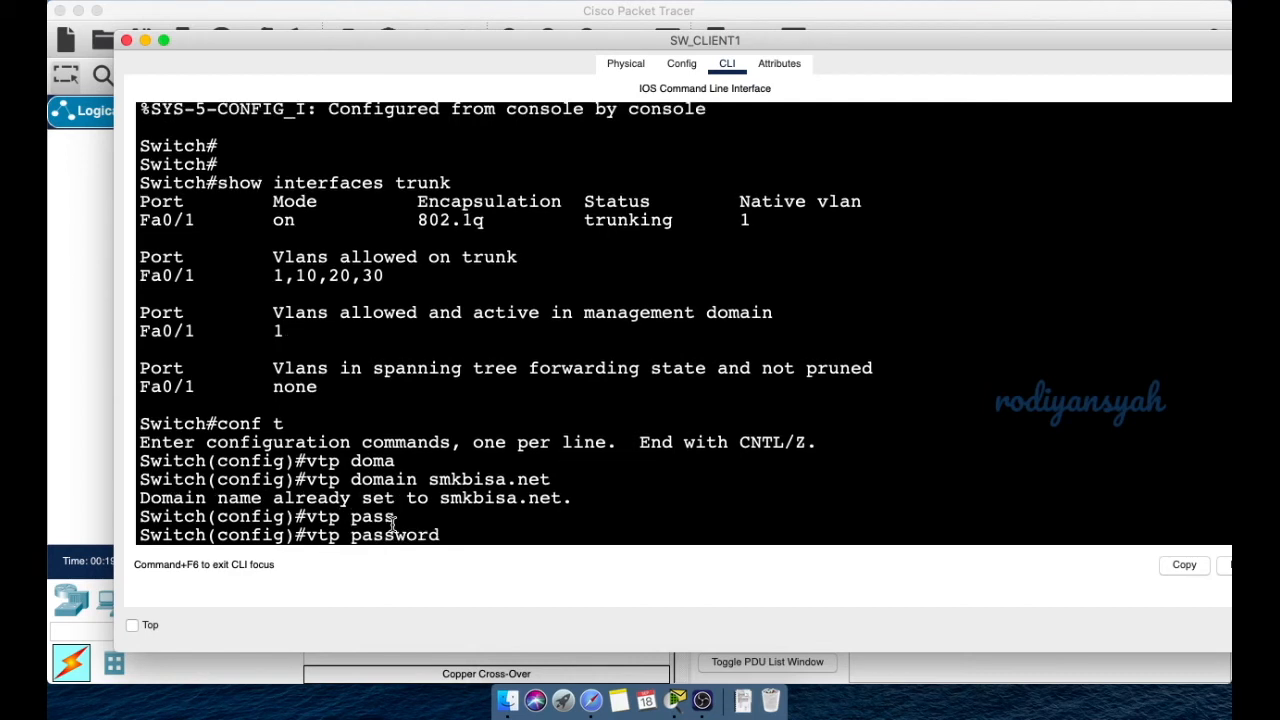
pyautogui.write('admin123')
pyautogui.press('Return')
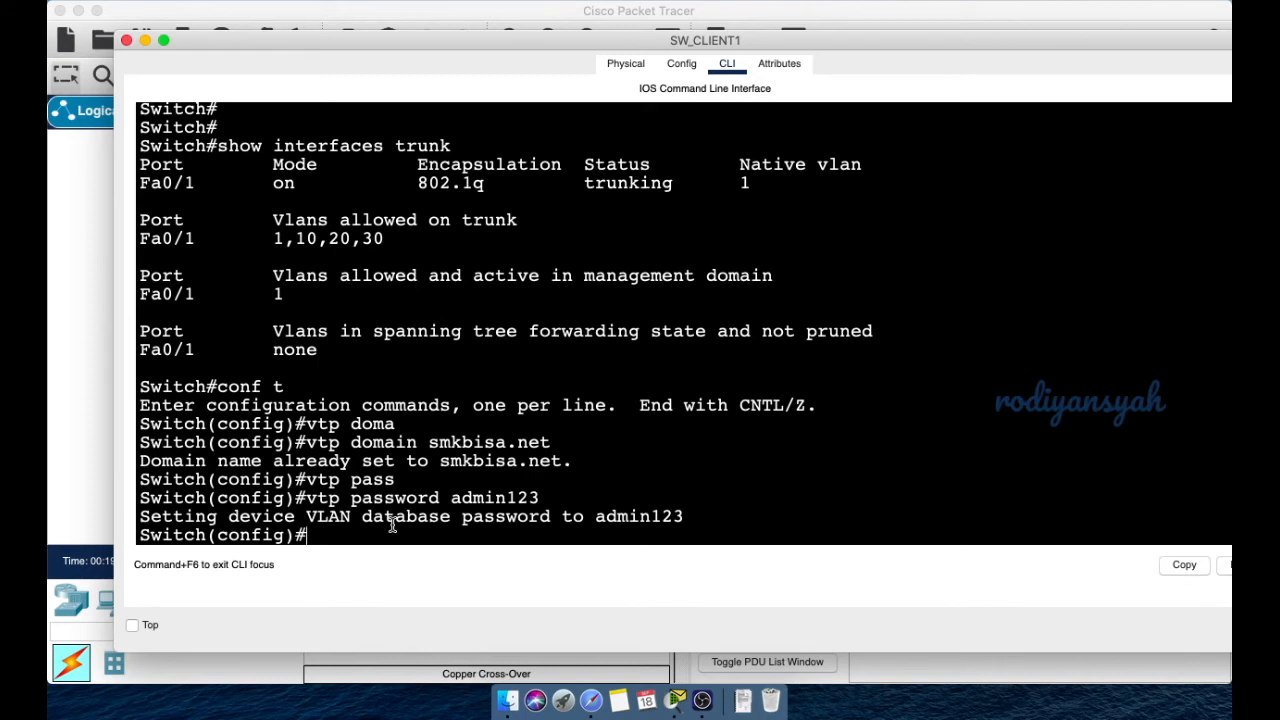
# - Switch SW_CLIENT1 to VTP client mode
pyautogui.write('vtp mod')
pyautogui.press('Tab')
pyautogui.write('cli')
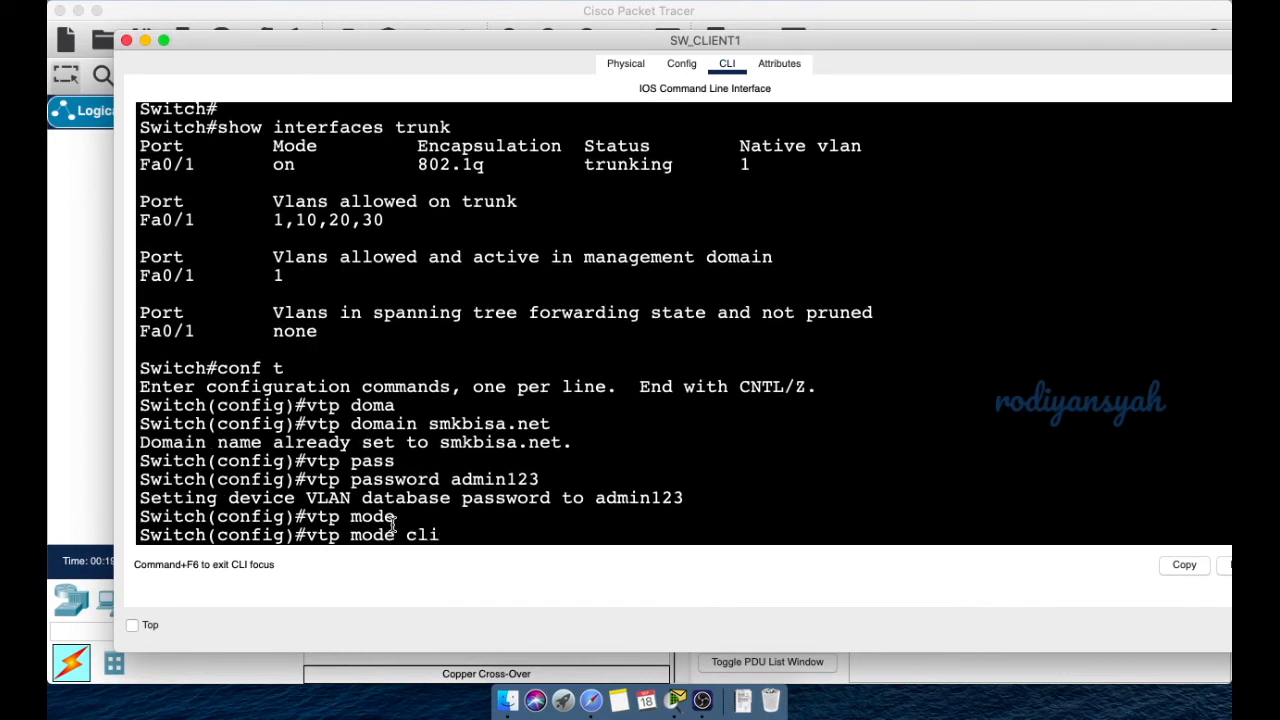
pyautogui.press('Tab')
pyautogui.press('Return')
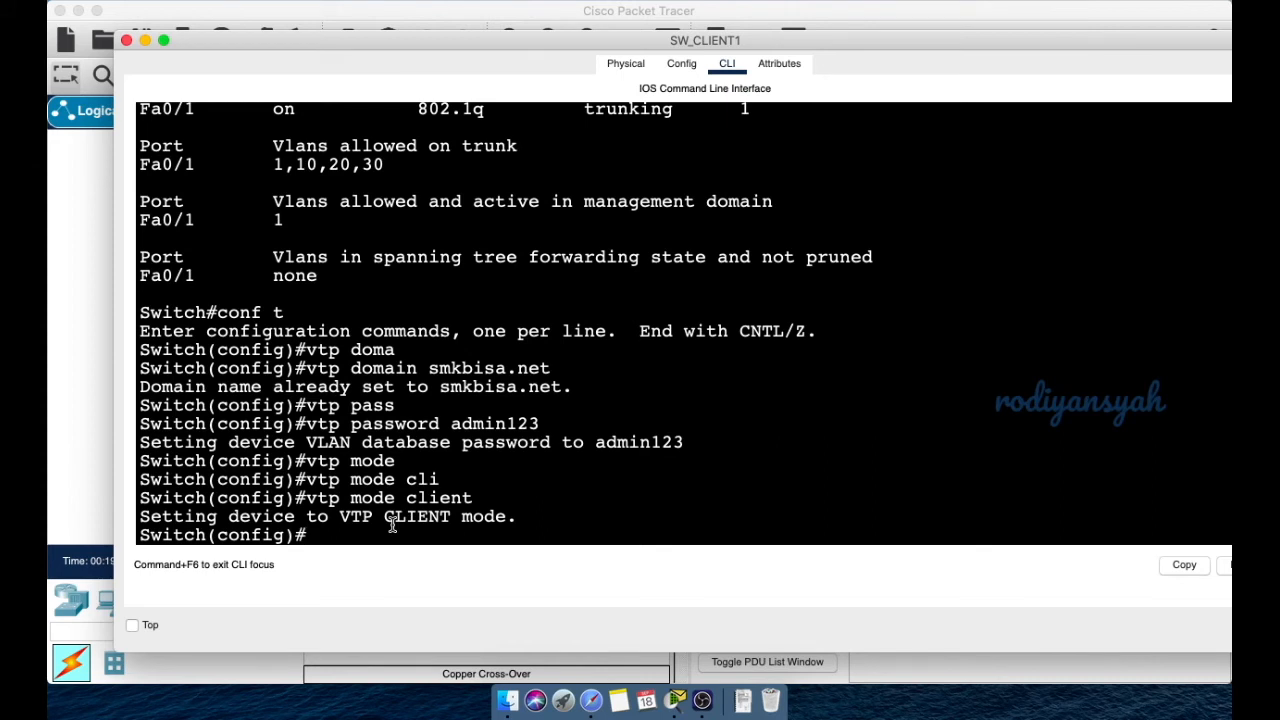
# - Exit configuration mode and recall earlier commands from history
pyautogui.write('exit')
pyautogui.press('Return')
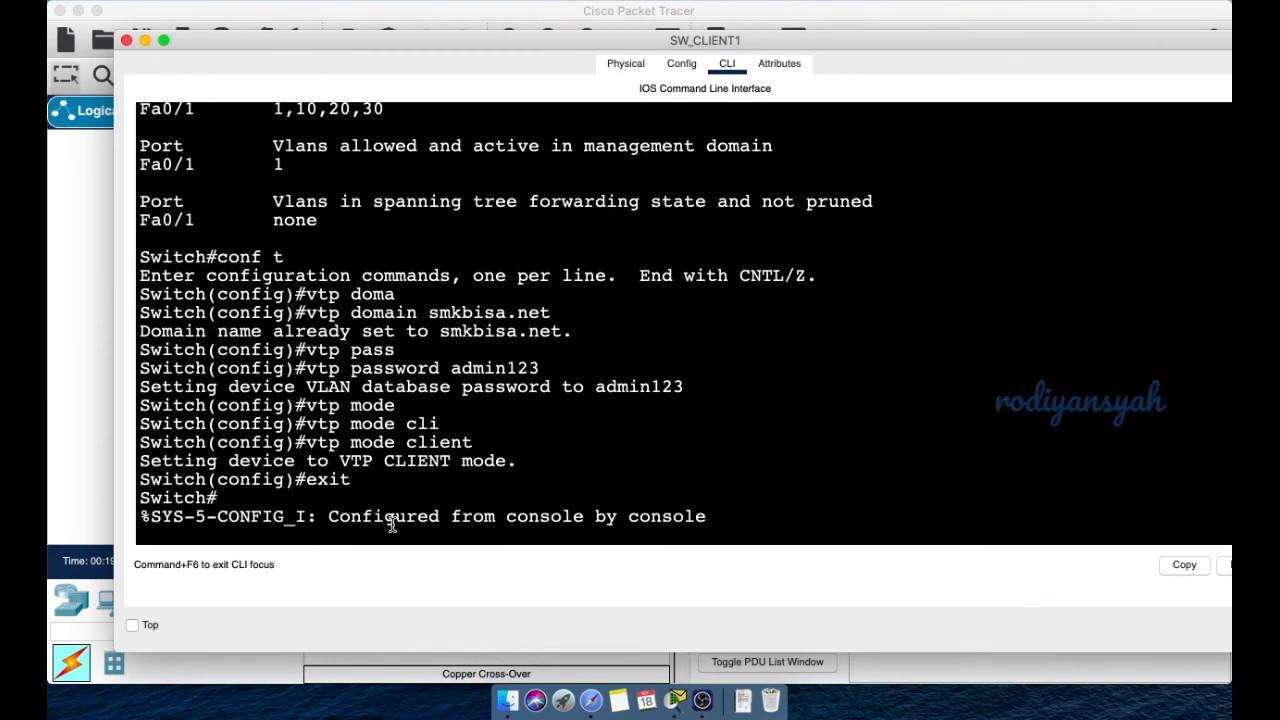
pyautogui.press('Return')
pyautogui.press('Return')
pyautogui.press('Return')
pyautogui.press('Up')
pyautogui.press('Up')
pyautogui.press('Up')
pyautogui.press('Up')
pyautogui.press('Up')
pyautogui.press('Up')
pyautogui.press('Up')
pyautogui.press('Up')
pyautogui.press('Up')
pyautogui.press('Up')
pyautogui.press('Down')
pyautogui.press('Up')
pyautogui.press('Up')
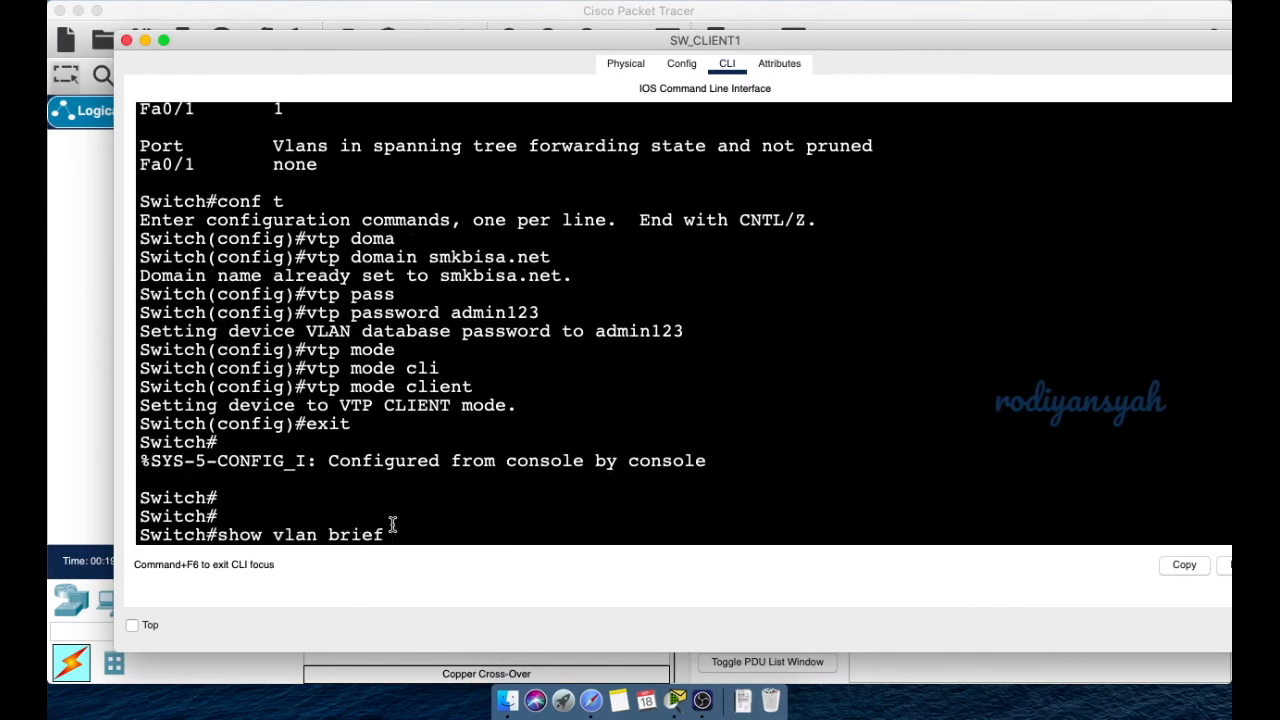
# - List SW_CLIENT1's VLANs, marking VLANs 10, 20, 30 and the VTP commands entered earlier
pyautogui.press('Return')
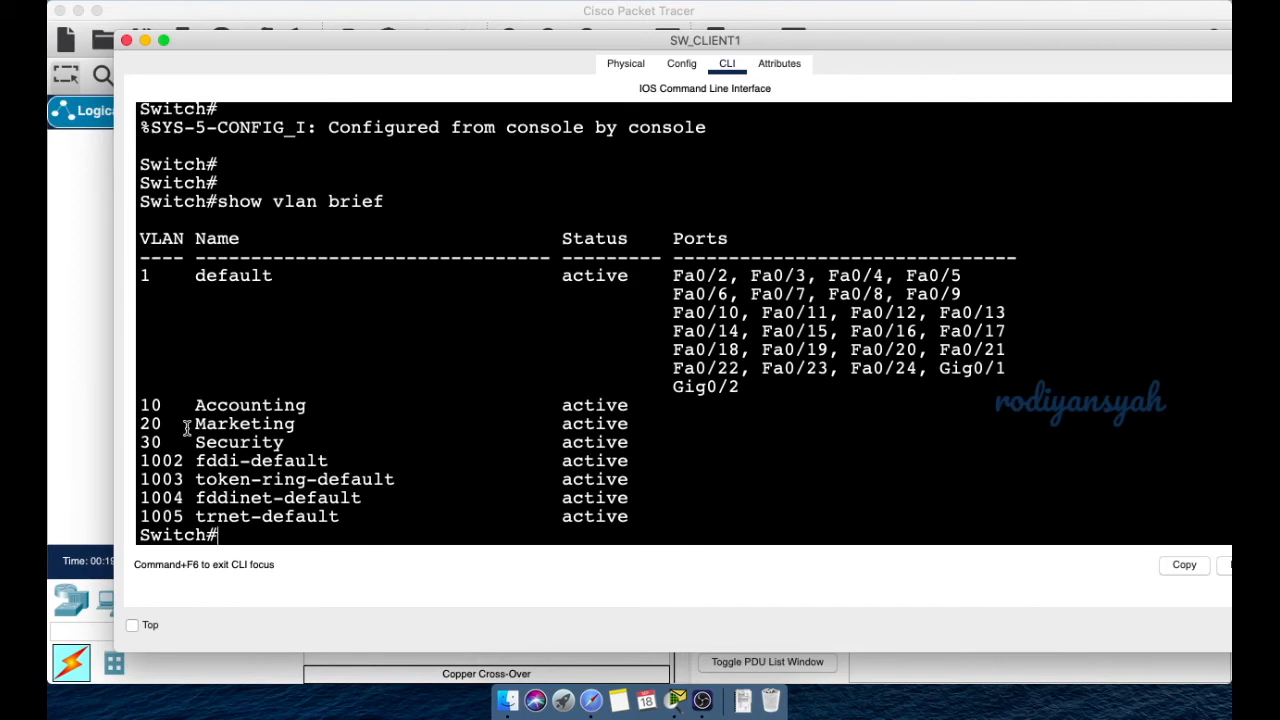
pyautogui.moveTo(142, 400); pyautogui.dragTo(341, 450)
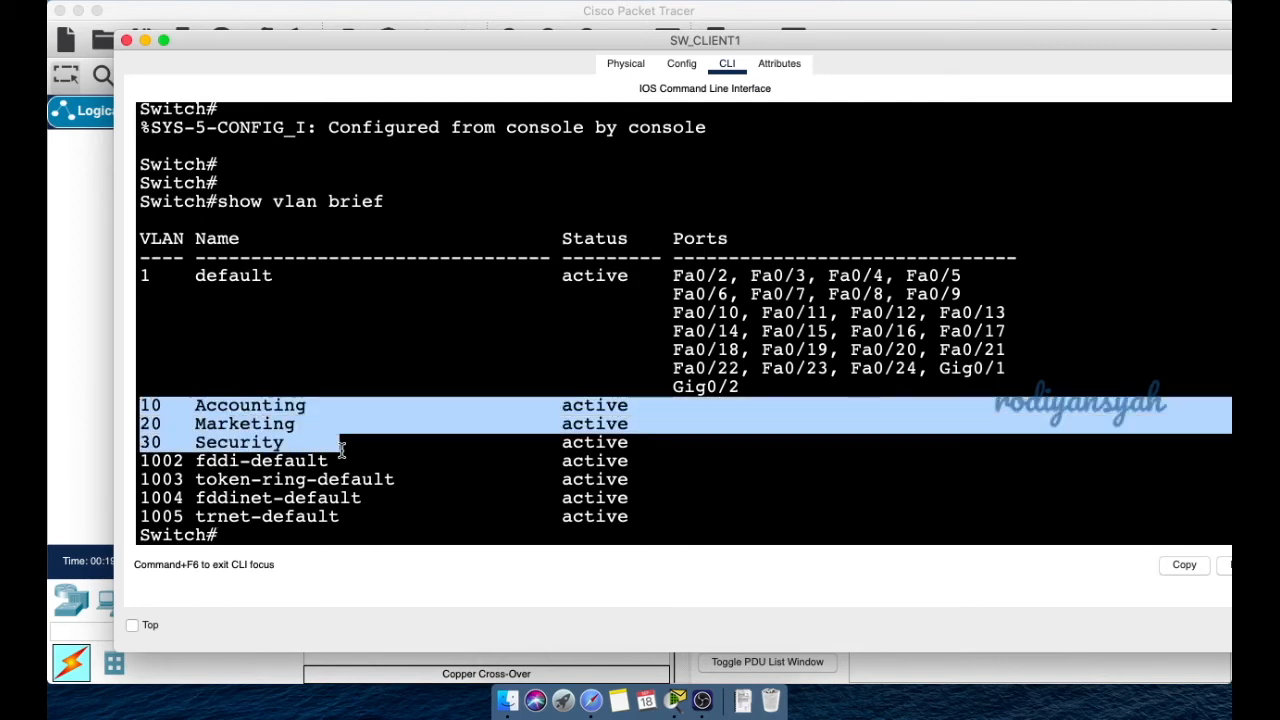
pyautogui.moveTo(341, 450); pyautogui.dragTo(632, 443)
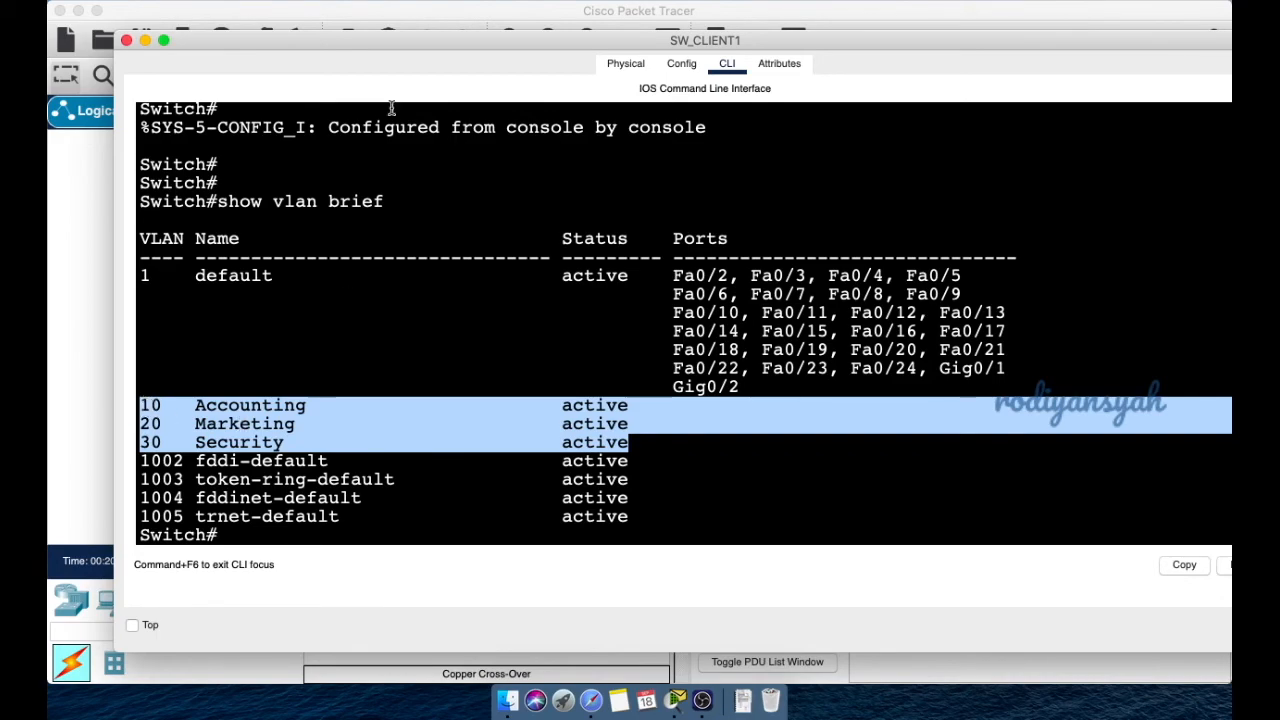
pyautogui.moveTo(385, 36); pyautogui.dragTo(407, 316)
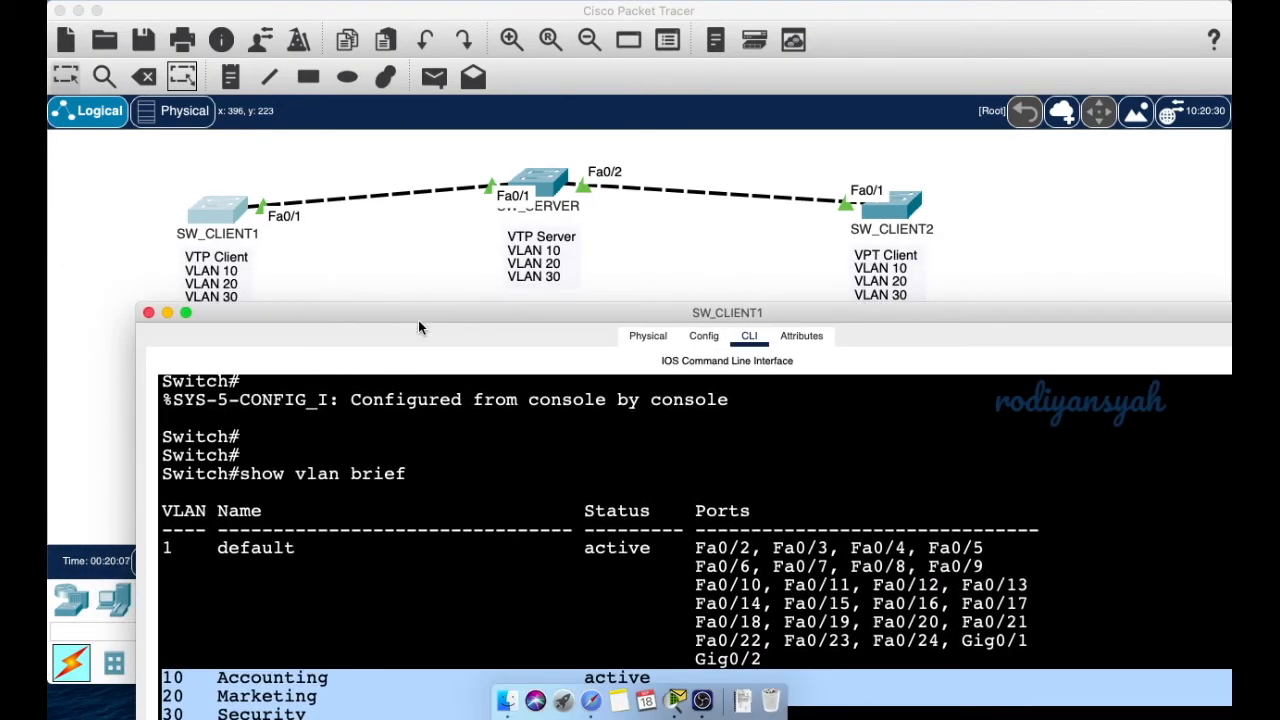
pyautogui.scroll(5, 471, 400)
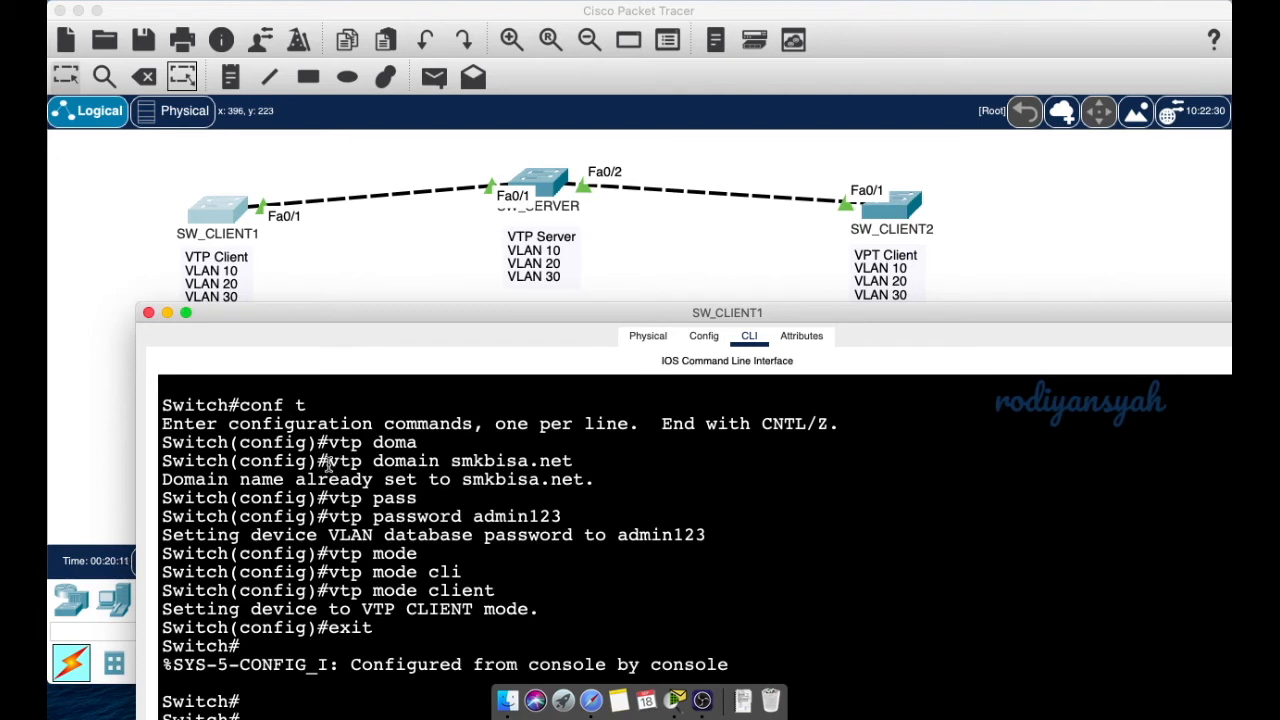
pyautogui.moveTo(163, 461); pyautogui.dragTo(637, 562)
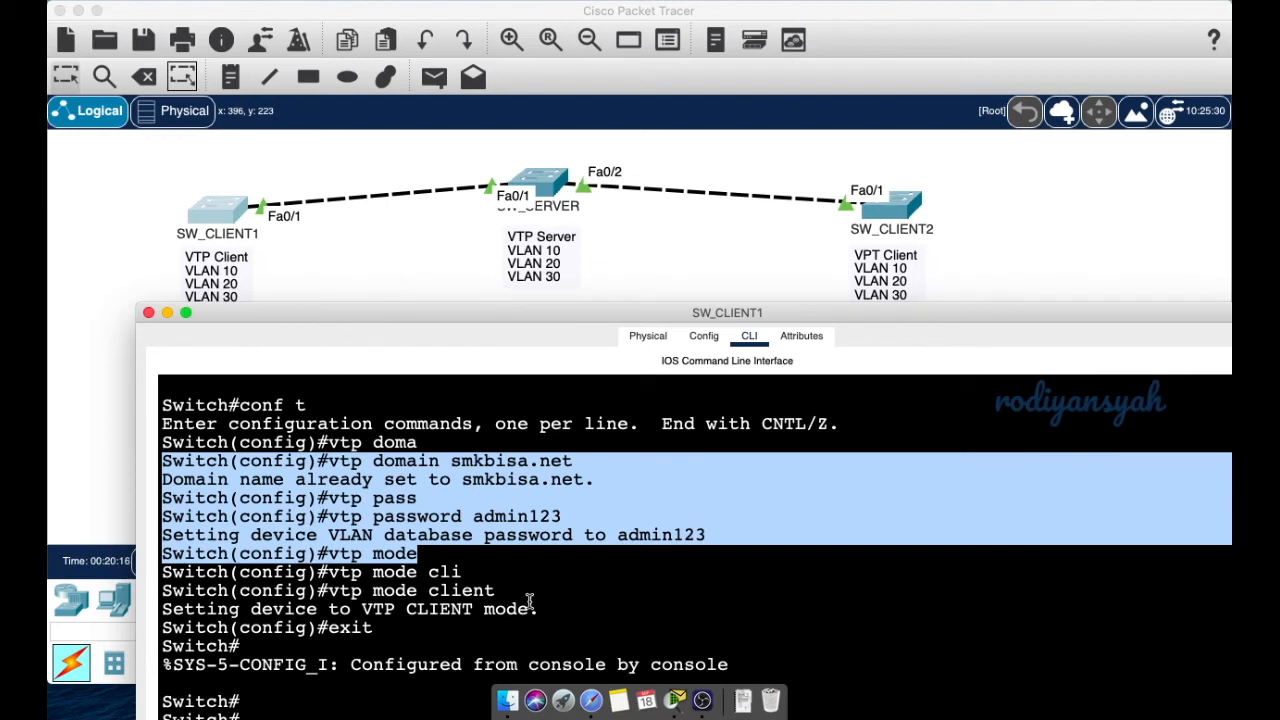
pyautogui.moveTo(507, 591); pyautogui.dragTo(128, 461)
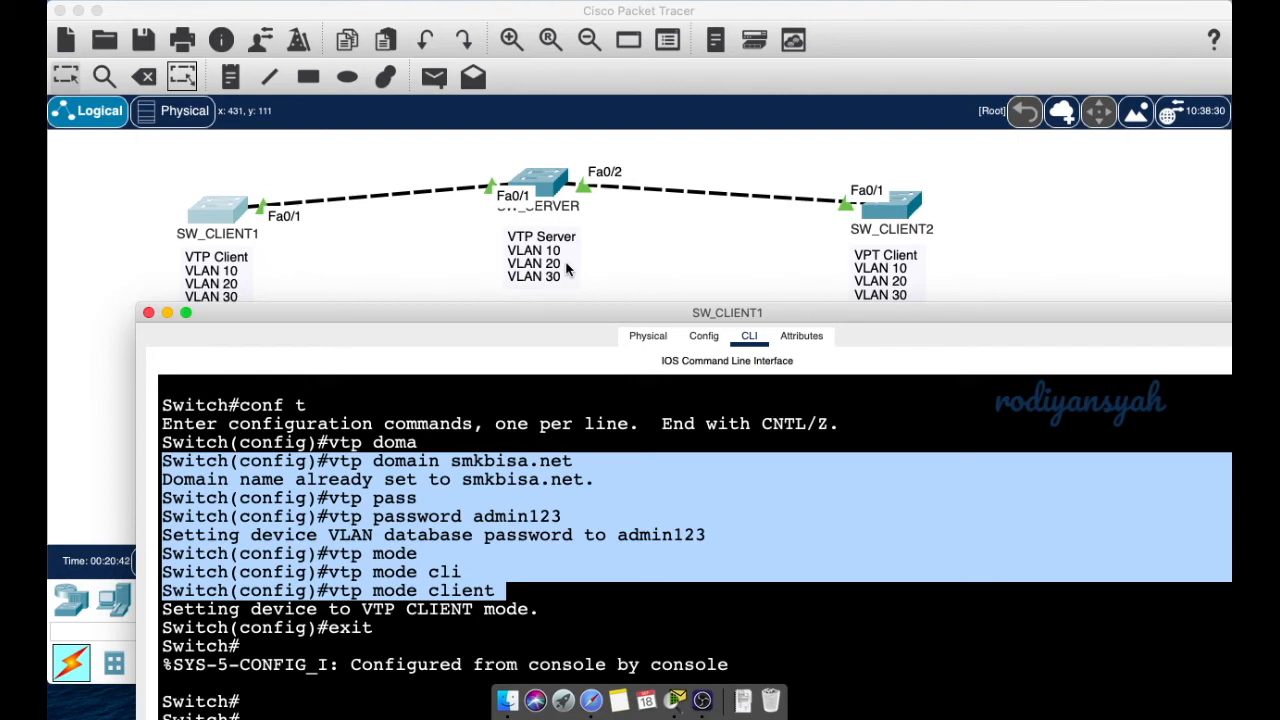
# - Re-highlight the synced VLAN 10, 20 and 30 rows, then close the SW_CLIENT1 window
pyautogui.scroll(-5, 388, 513)
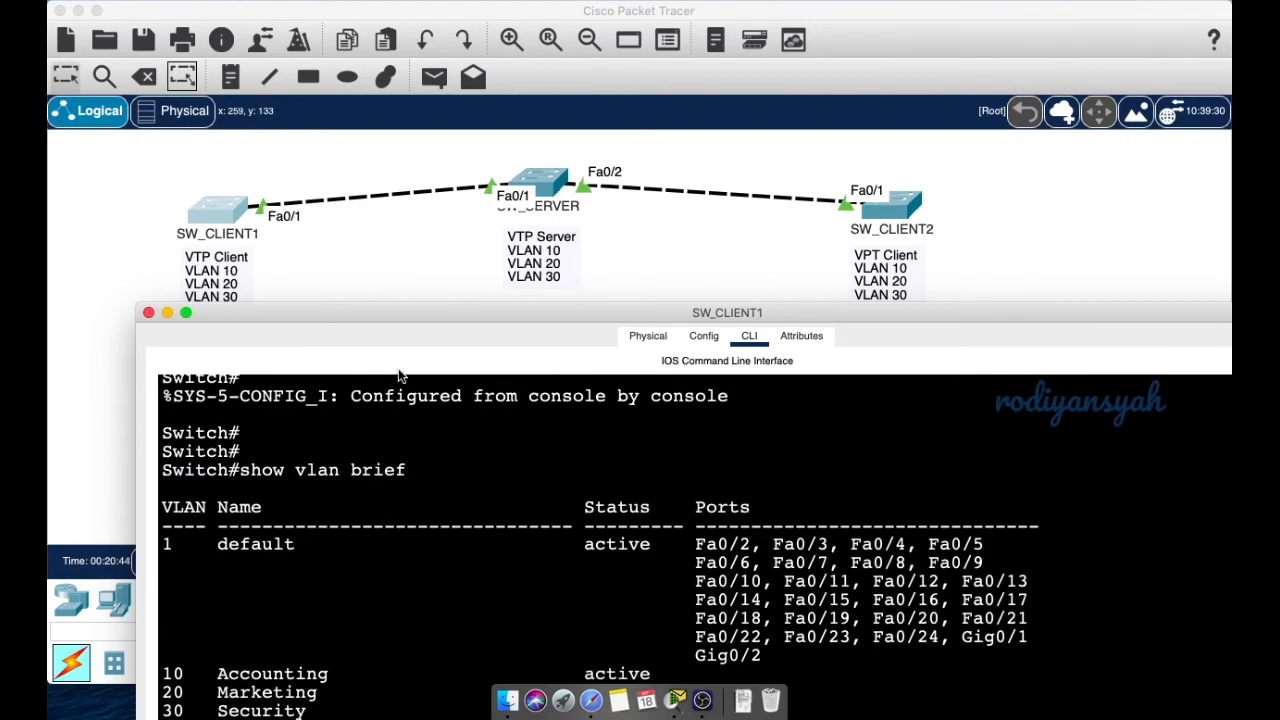
pyautogui.moveTo(400, 312); pyautogui.dragTo(604, 72)
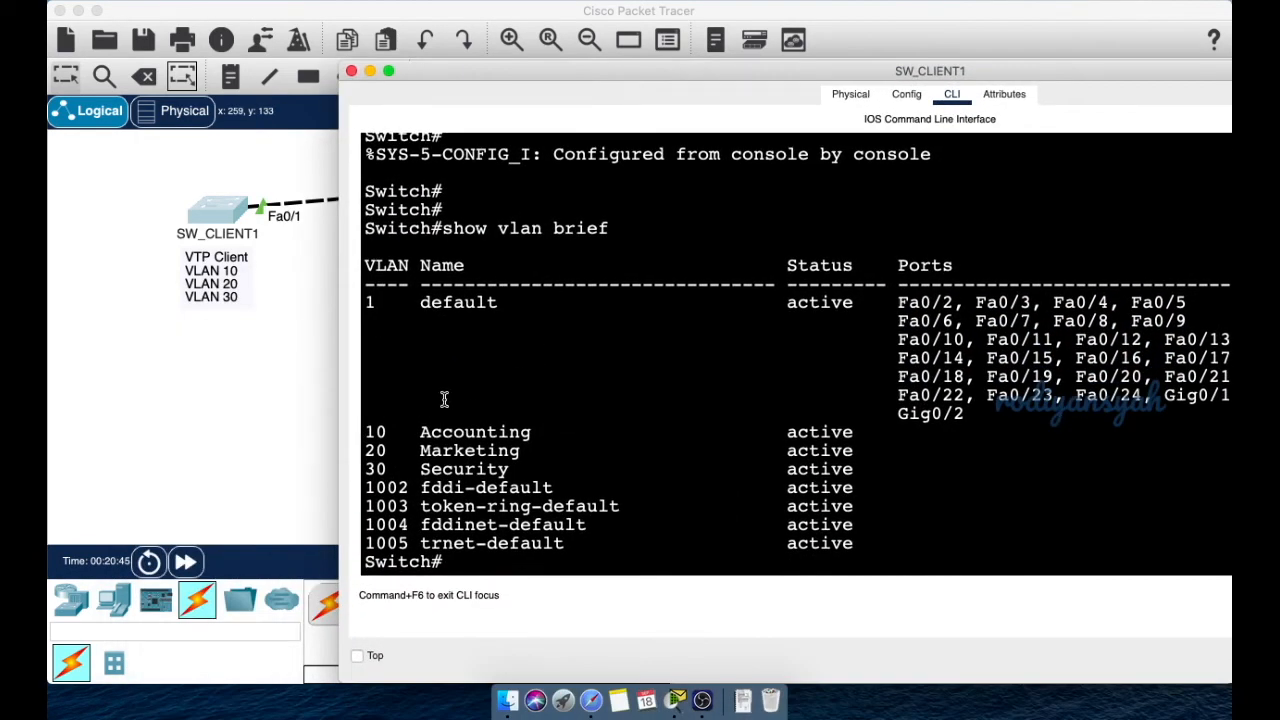
pyautogui.moveTo(366, 428); pyautogui.dragTo(531, 468)
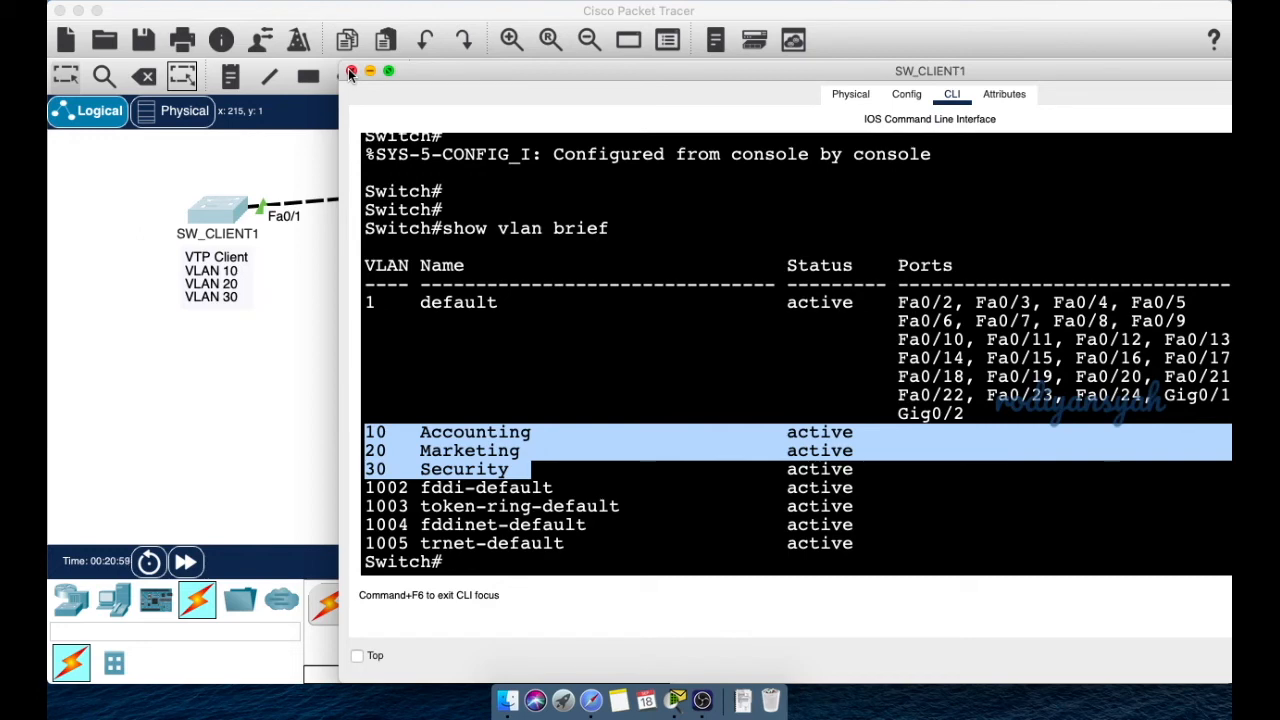
pyautogui.moveTo(413, 70); pyautogui.dragTo(203, 107)
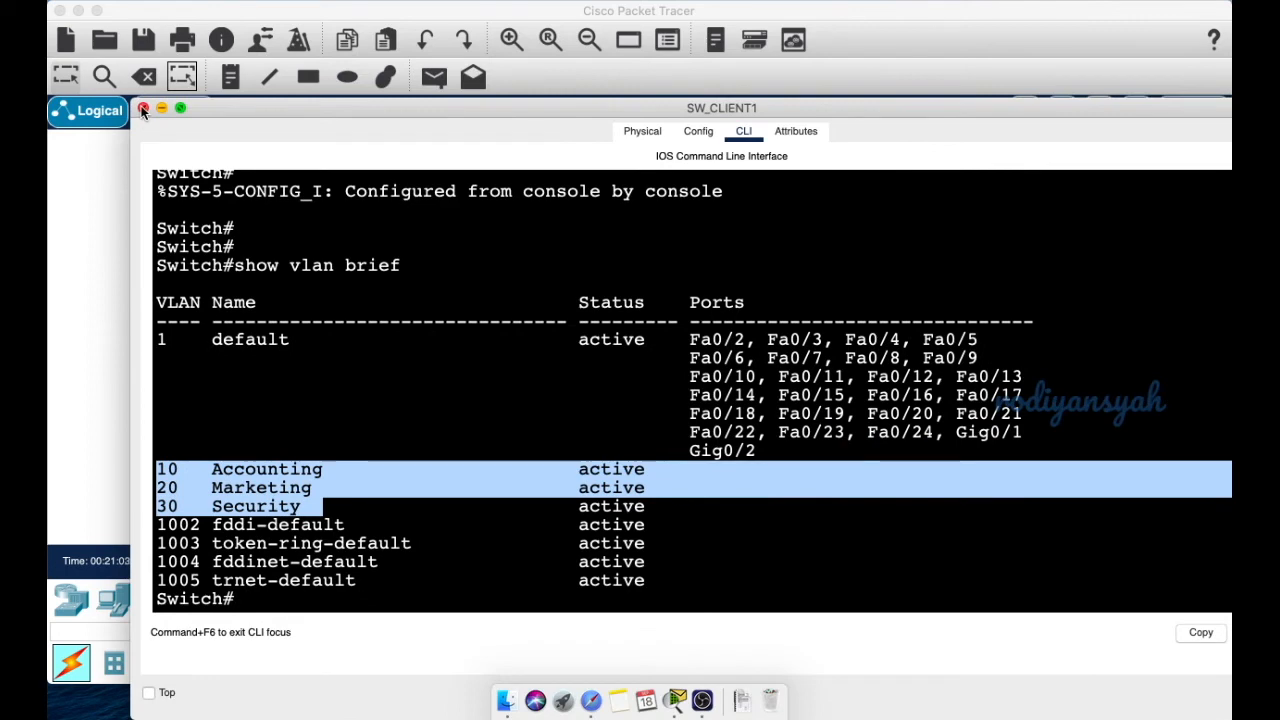
pyautogui.click(143, 108)
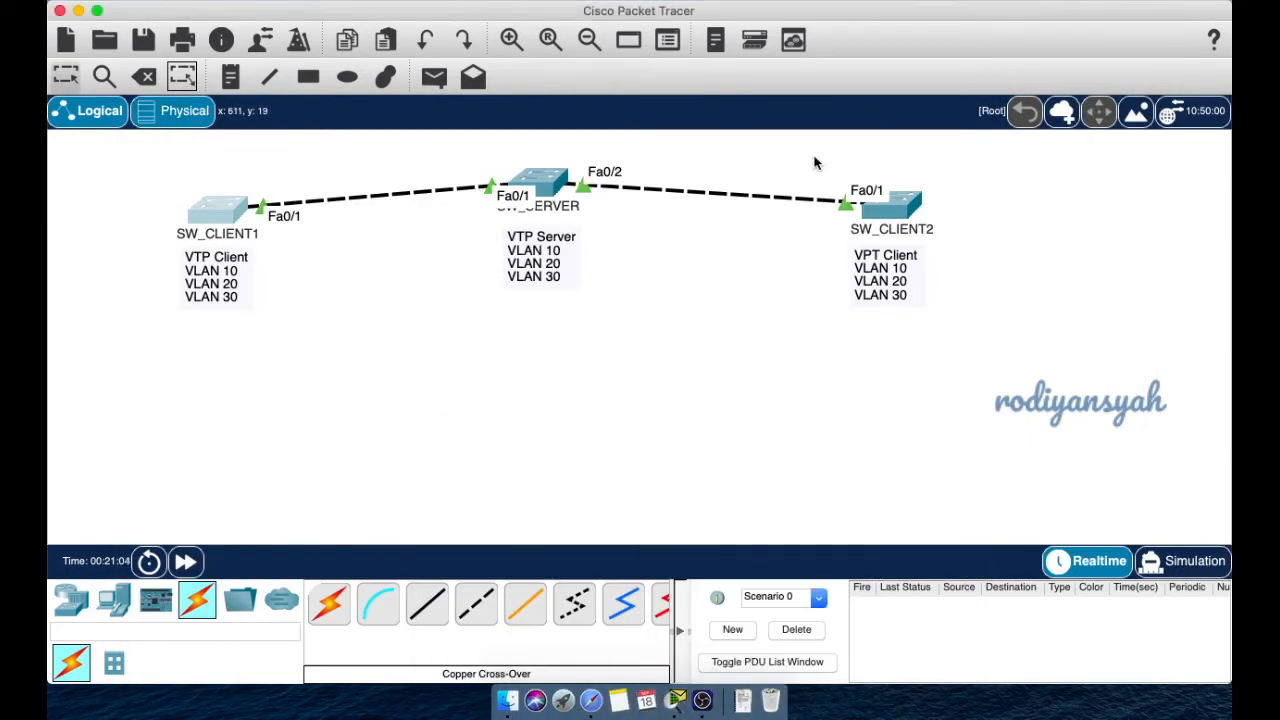
# - Open SW_CLIENT2's CLI and enter global configuration mode
pyautogui.click(892, 206)
pyautogui.click(661, 54)
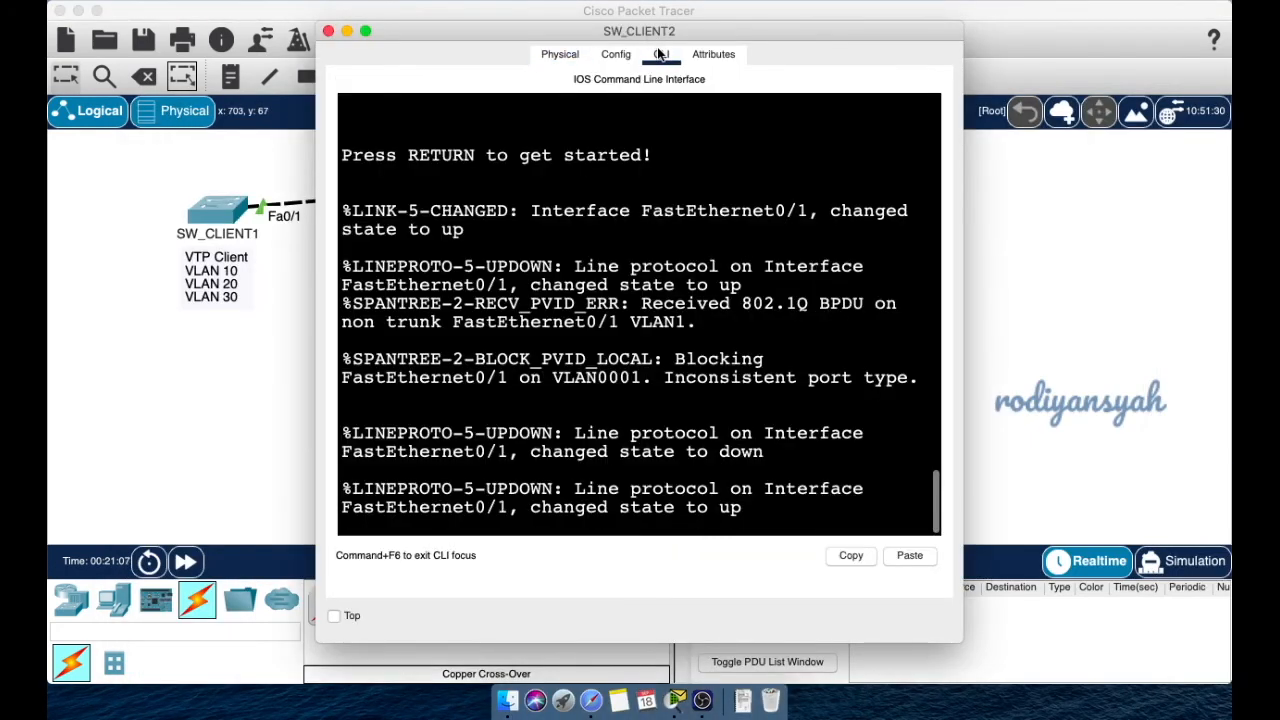
pyautogui.press('Return')
pyautogui.press('Return')
pyautogui.press('Return')
pyautogui.press('Return')
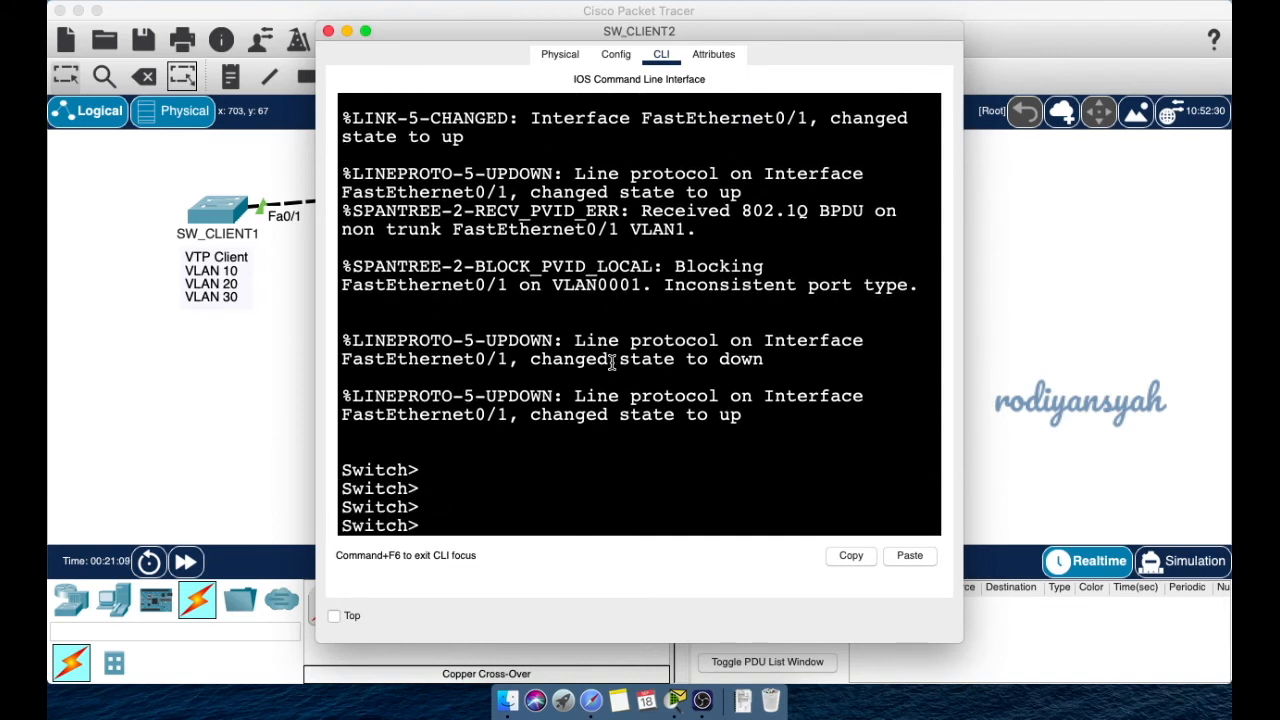
pyautogui.write('en')
pyautogui.press('Tab')
pyautogui.press('Return')
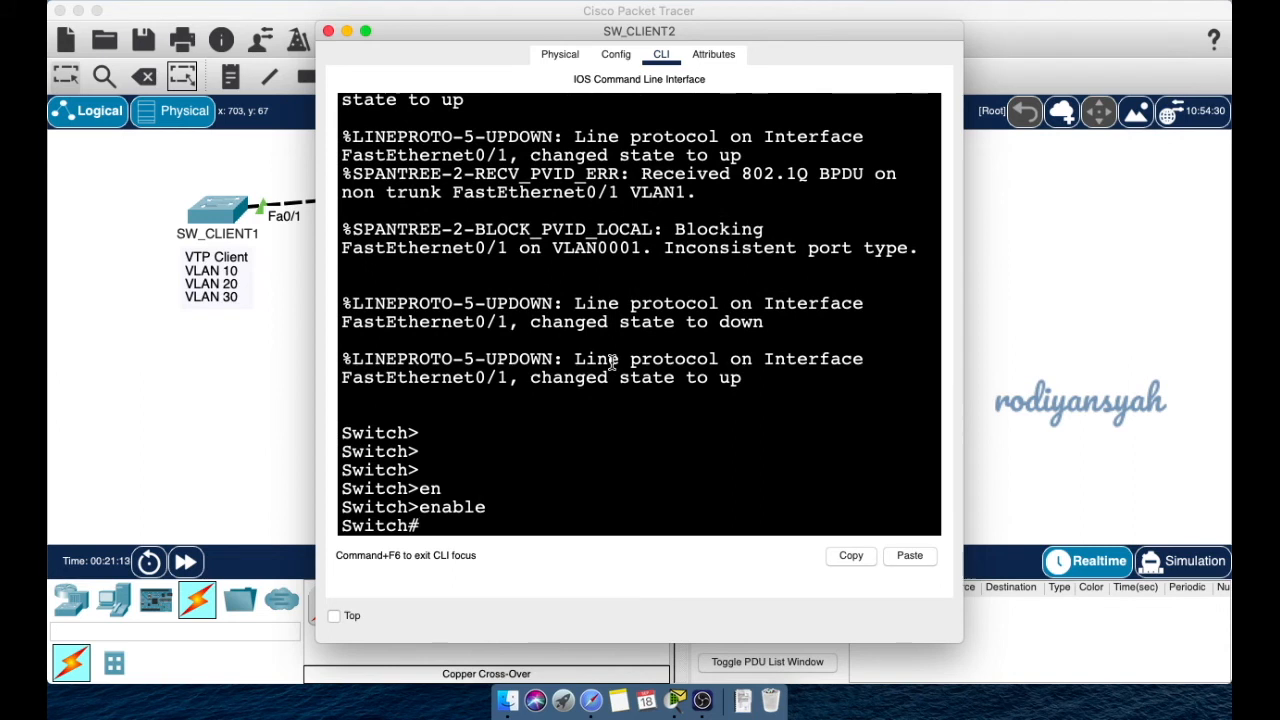
pyautogui.write('conf t')
pyautogui.press('Return')
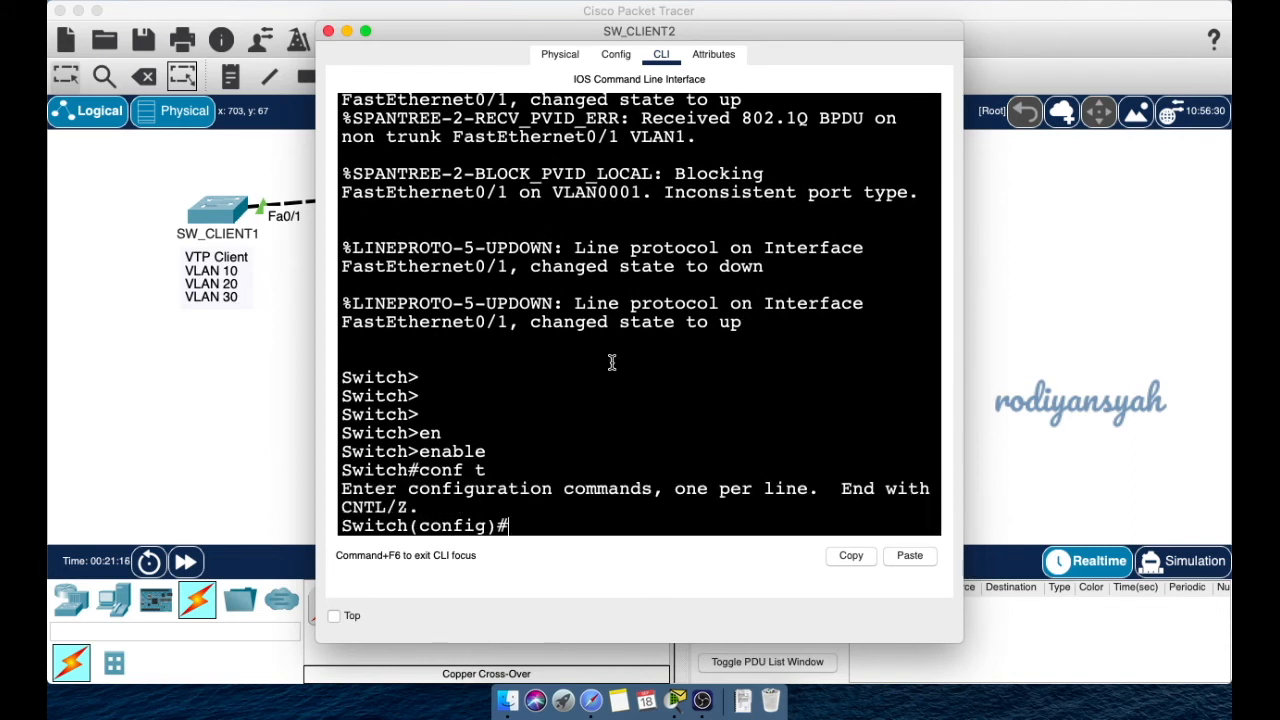
# - Set the hostname to SW_CLIENT2 after briefly checking the SW_CLIENT1 console
pyautogui.write('host')
pyautogui.press('Tab')
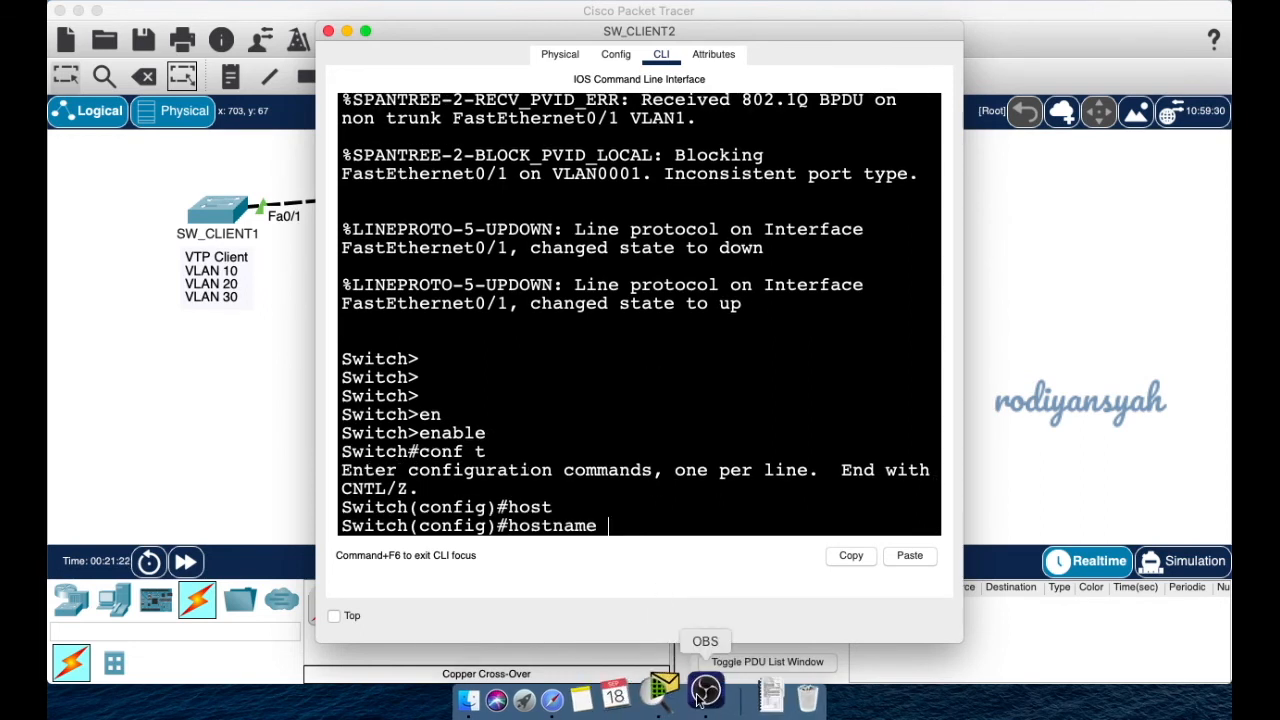
pyautogui.click(588, 1)
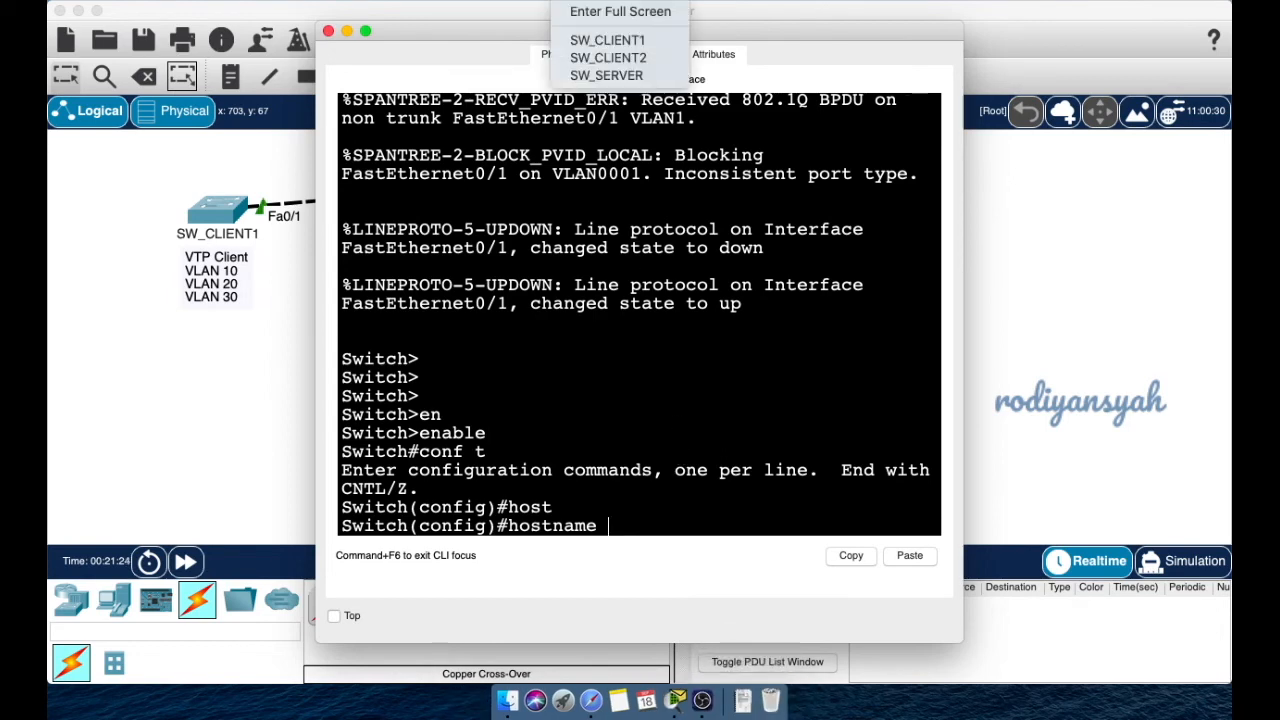
pyautogui.click(607, 39)
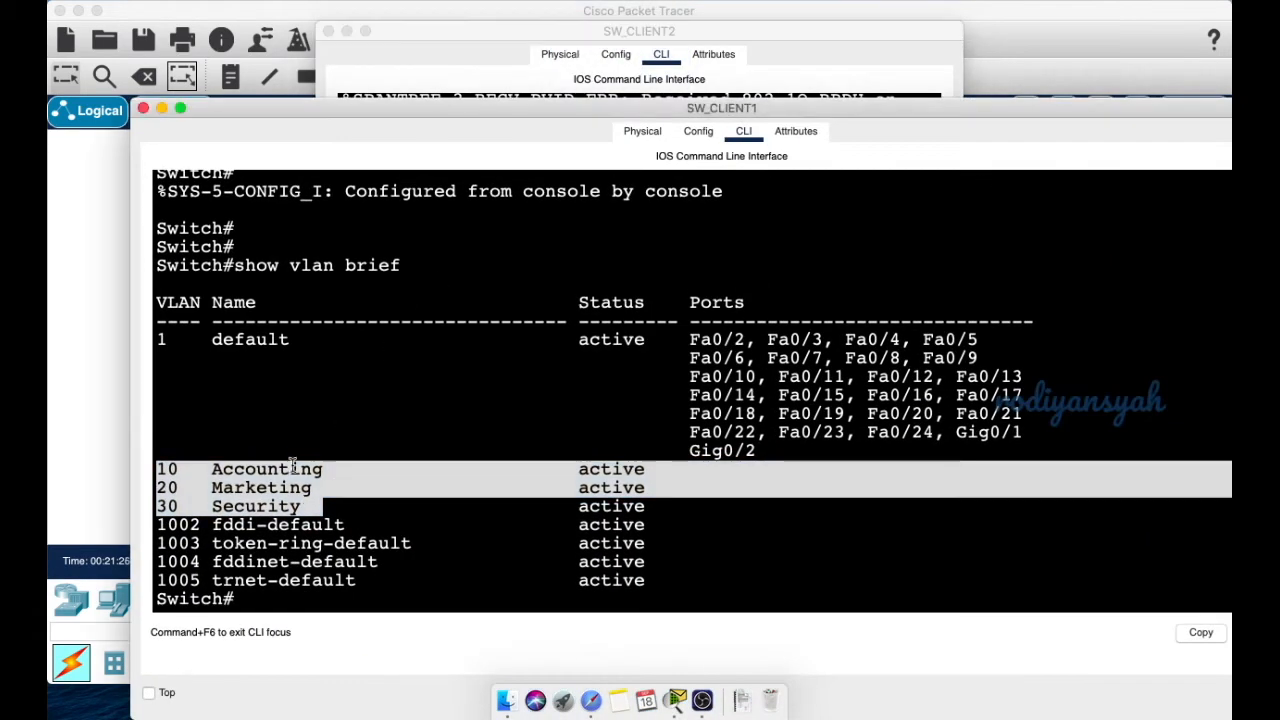
pyautogui.scroll(15, 225, 310)
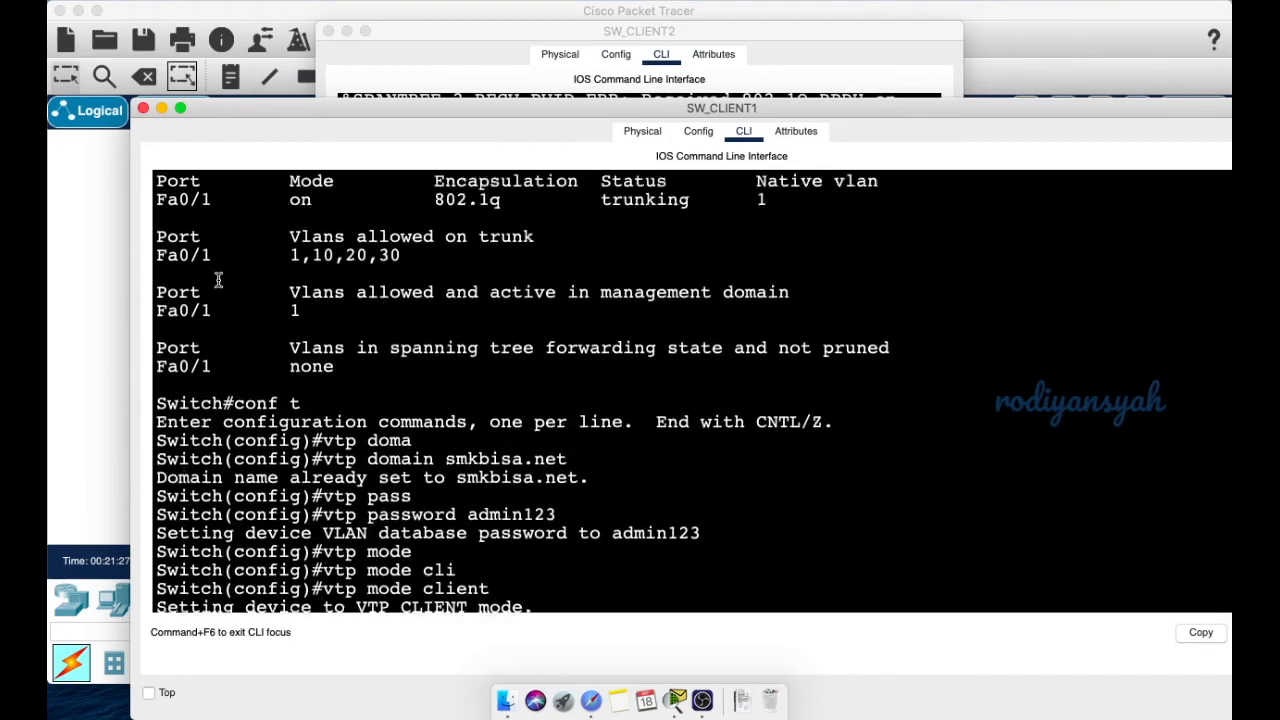
pyautogui.scroll(10, 218, 281)
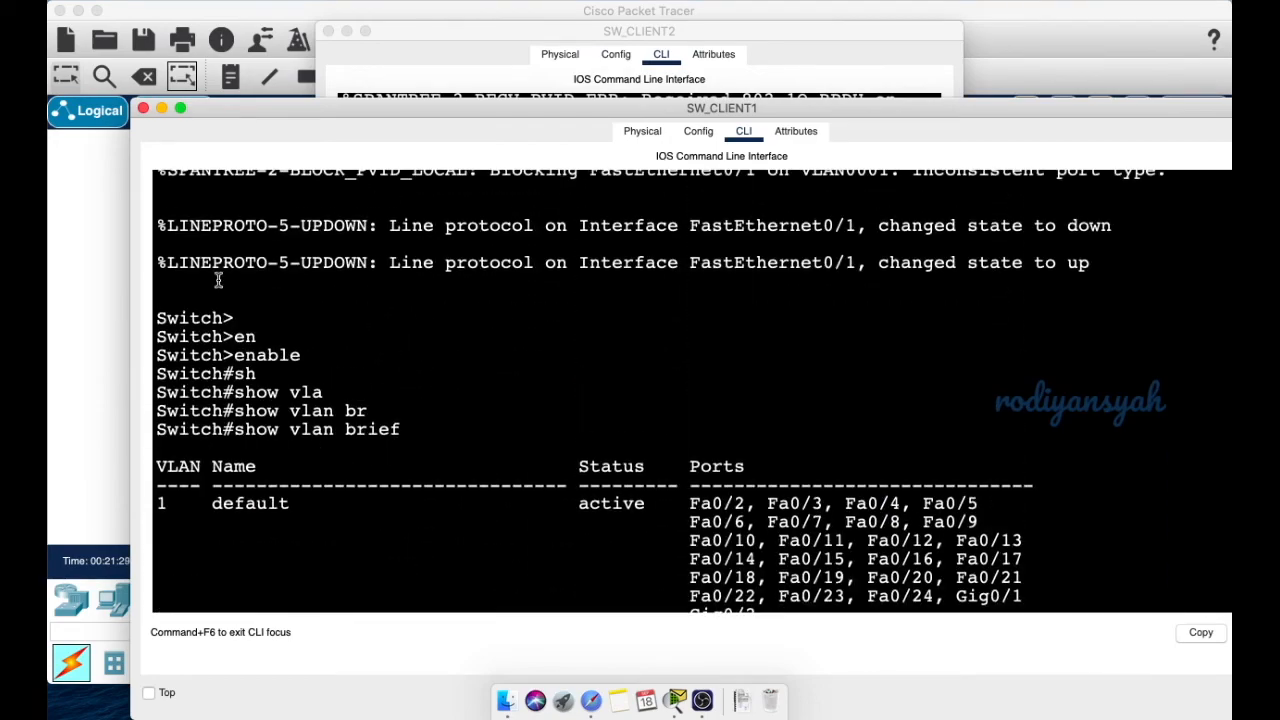
pyautogui.scroll(15, 218, 281)
pyautogui.scroll(-20, 218, 281)
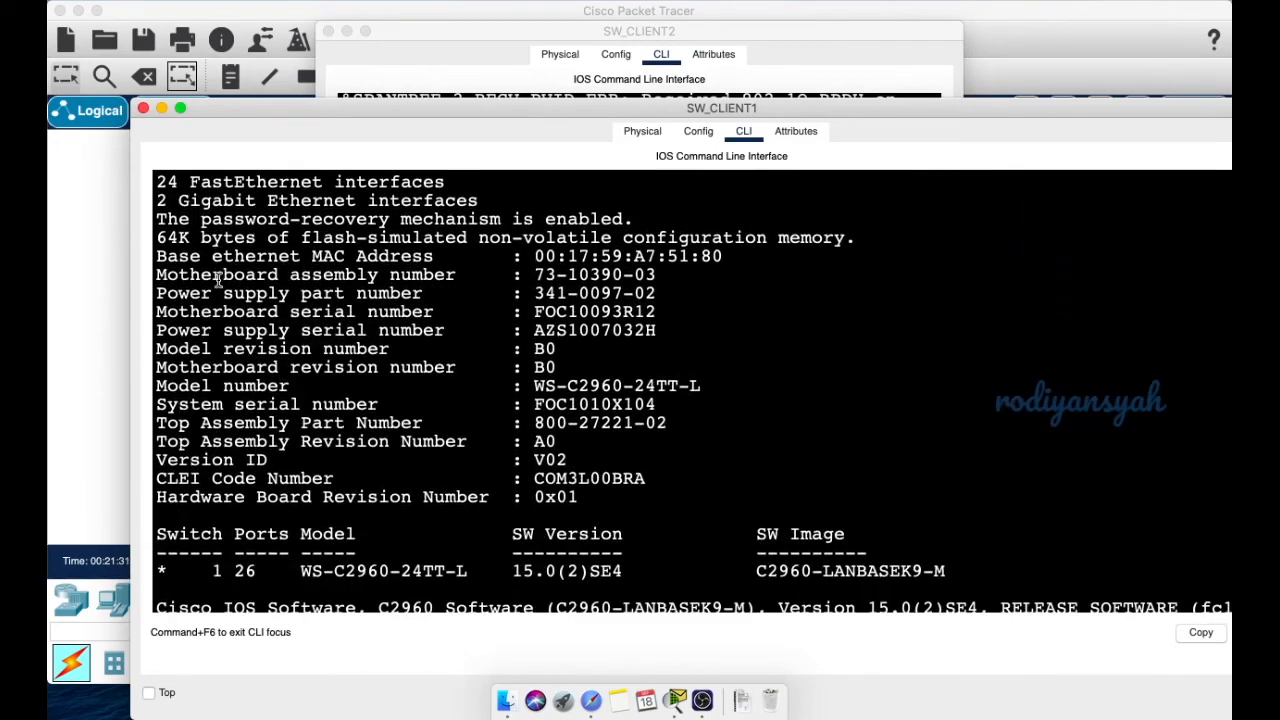
pyautogui.click(162, 107)
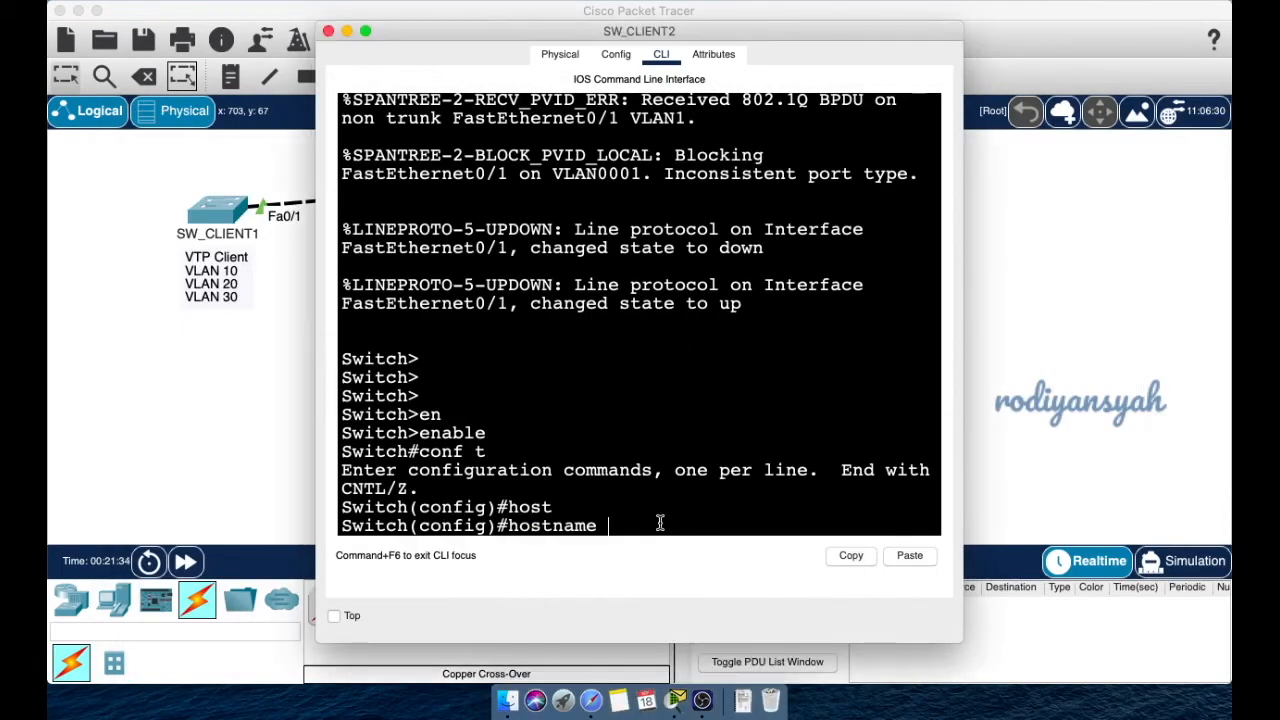
pyautogui.write('SW_CLIENT')
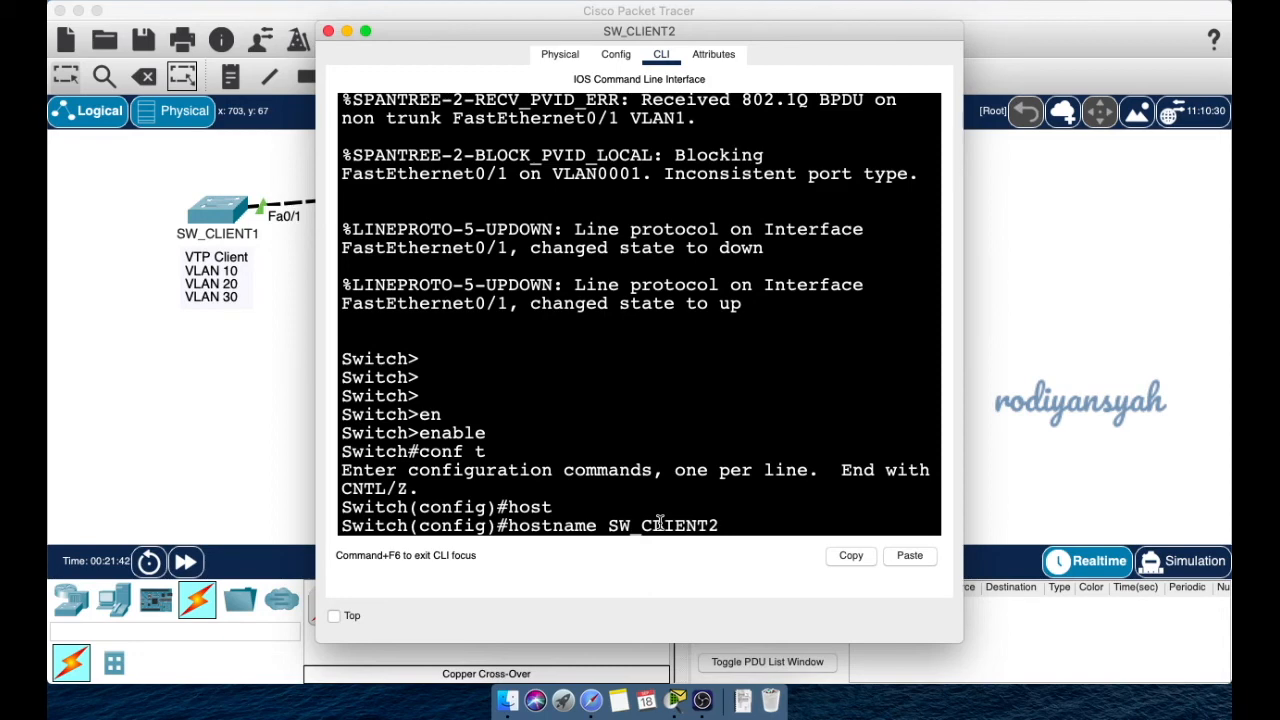
pyautogui.write('2')
pyautogui.press('Return')
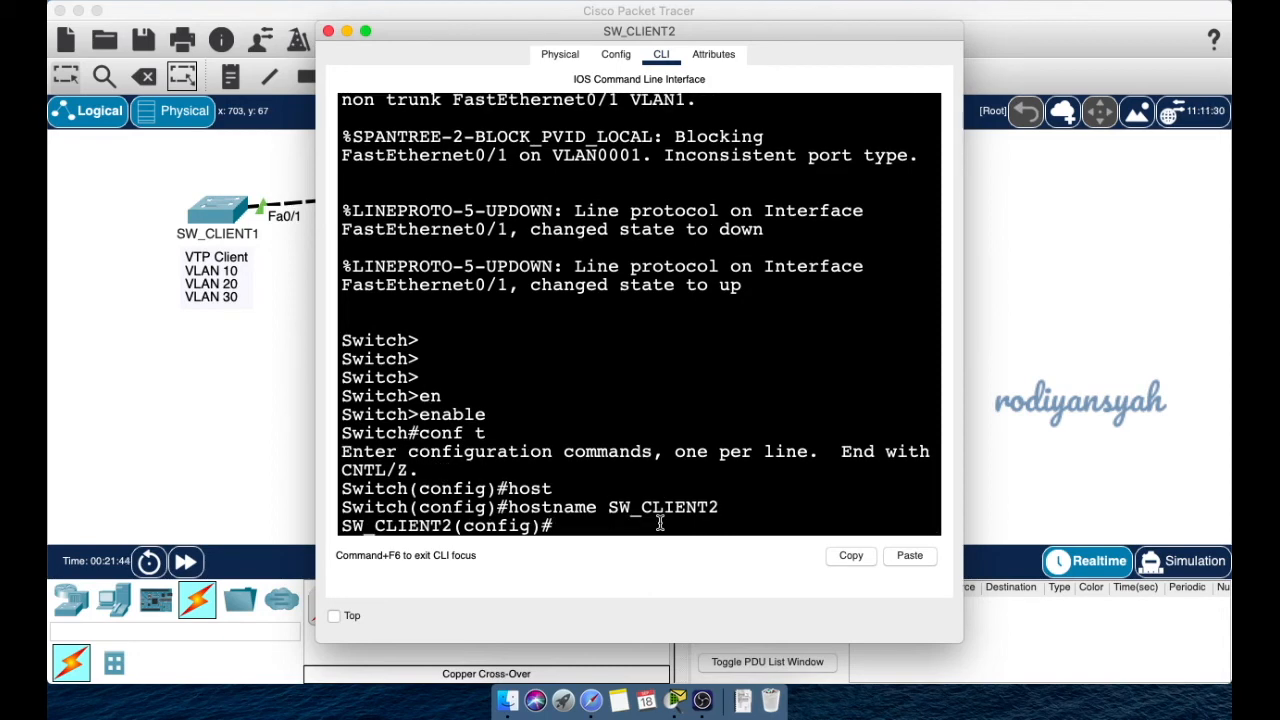
# - Bring the SW_CLIENT1 console to the front with a fresh prompt
pyautogui.click(612, 1)
pyautogui.click(607, 40)
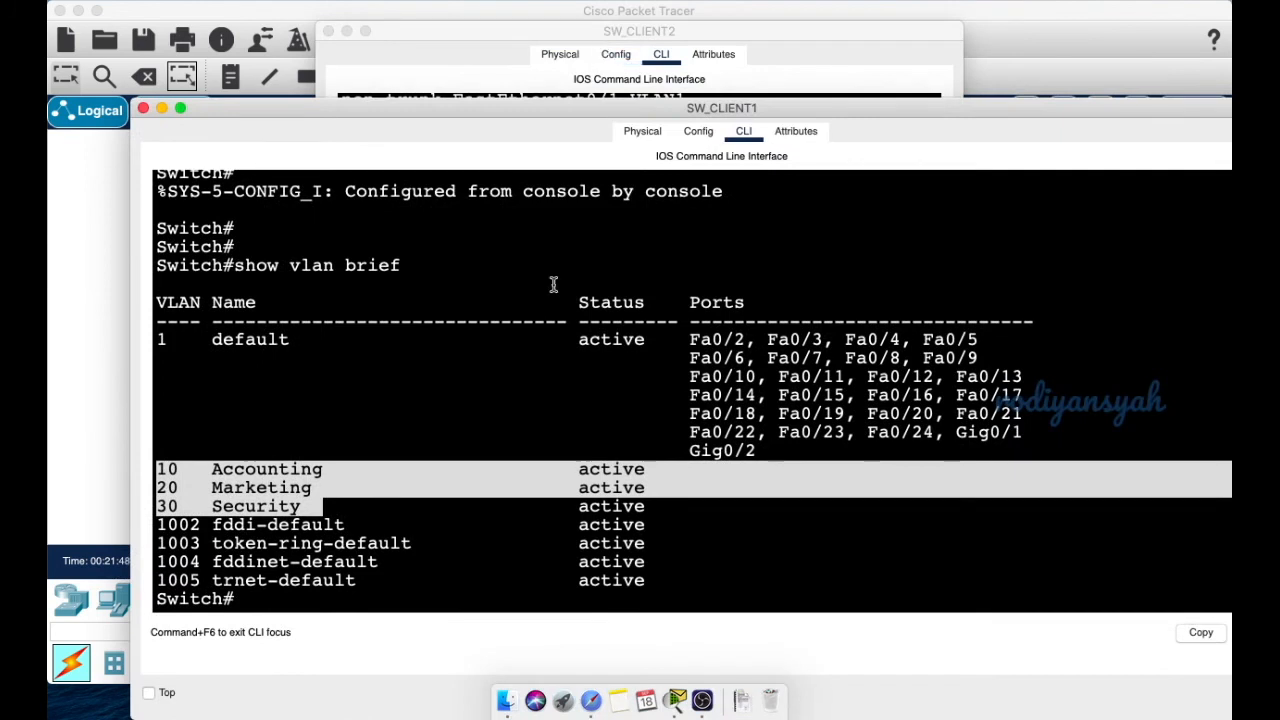
pyautogui.click(564, 556)
pyautogui.press('Return')
pyautogui.press('Return')
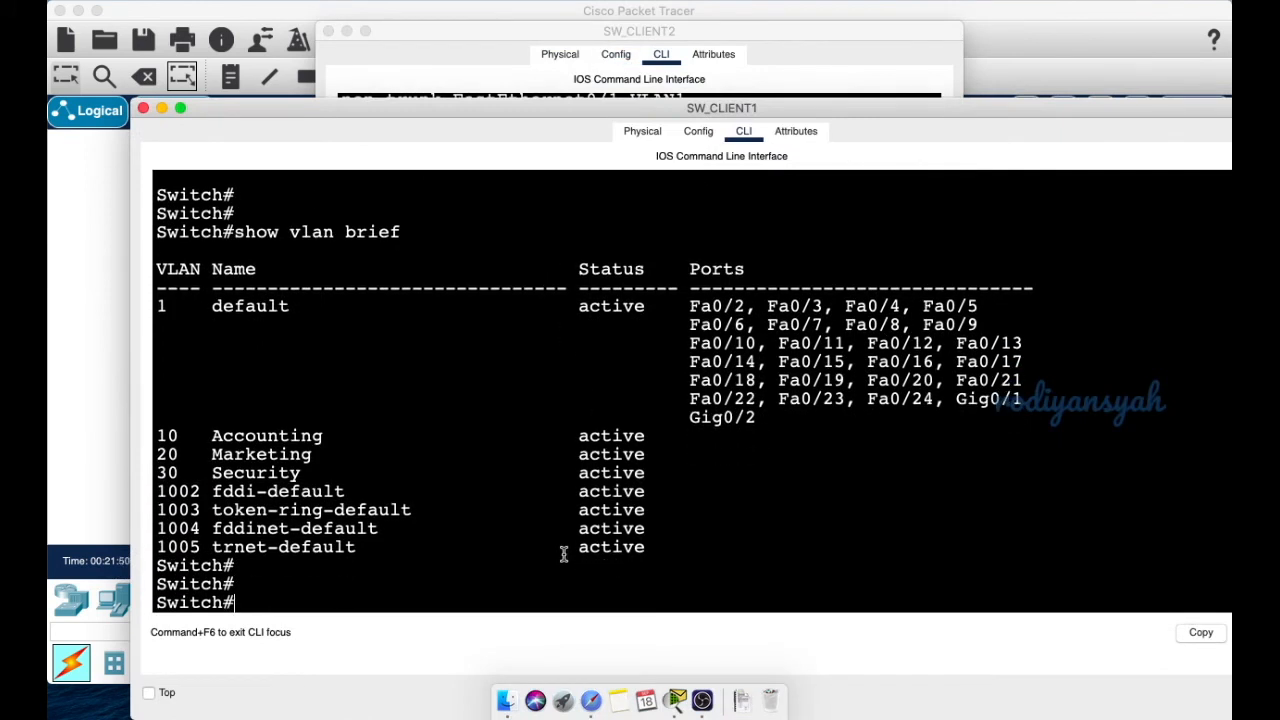
# - Set the hostname to SW_CLIENT1 in global configuration, then exit back to privileged mode
pyautogui.write('conf t')
pyautogui.press('Return')
pyautogui.write('host')
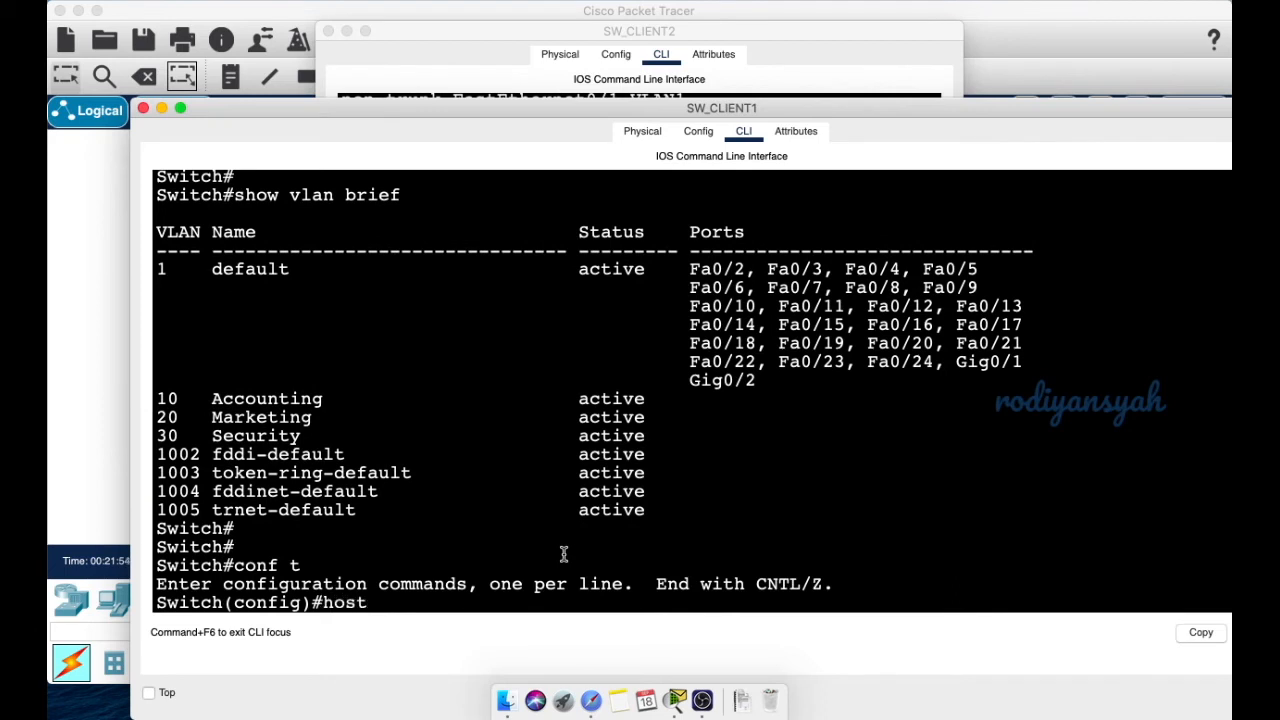
pyautogui.press('Tab')
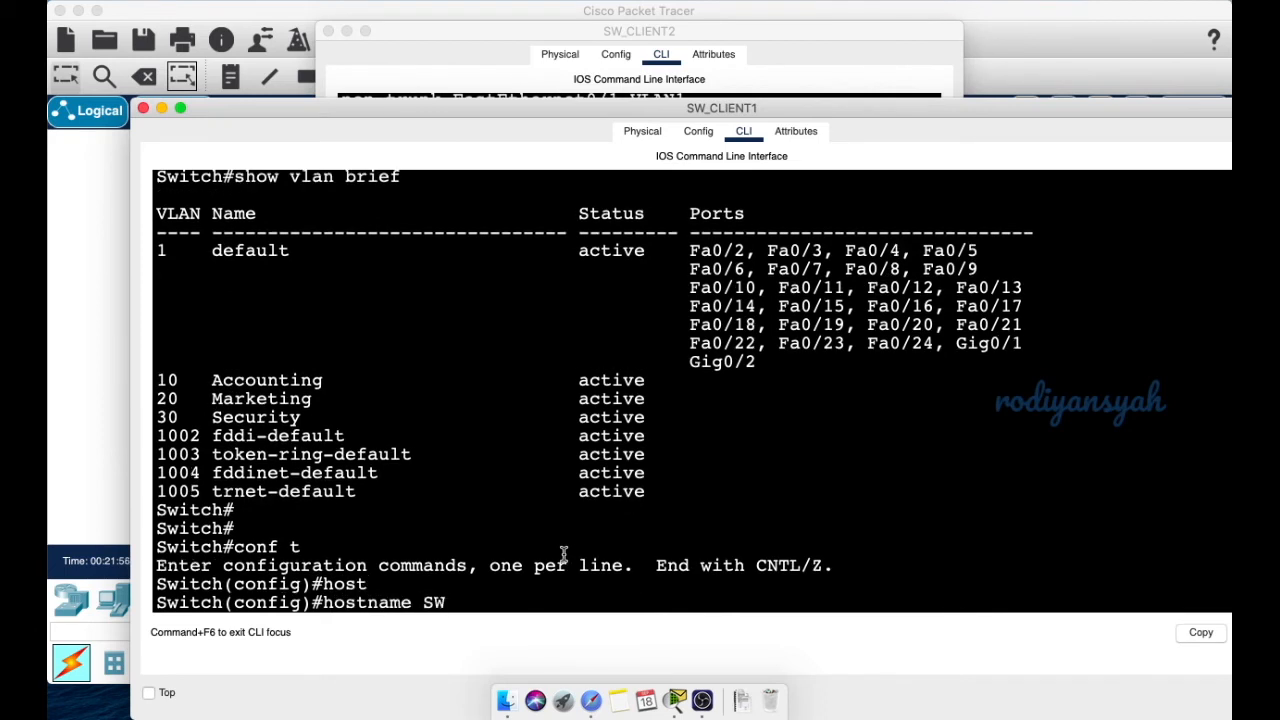
pyautogui.write('SW_CLIENT1')
pyautogui.press('Return')
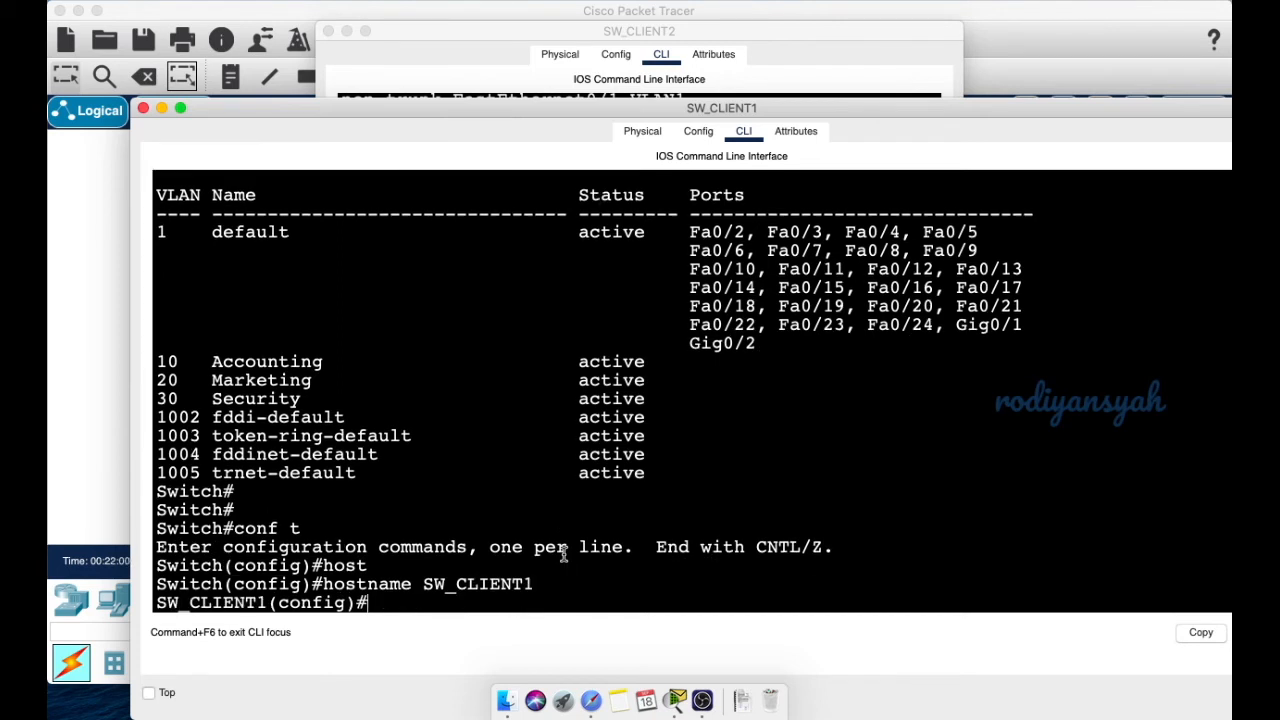
pyautogui.write('exit')
pyautogui.press('Return')
pyautogui.press('Return')
pyautogui.press('Return')
pyautogui.press('Return')
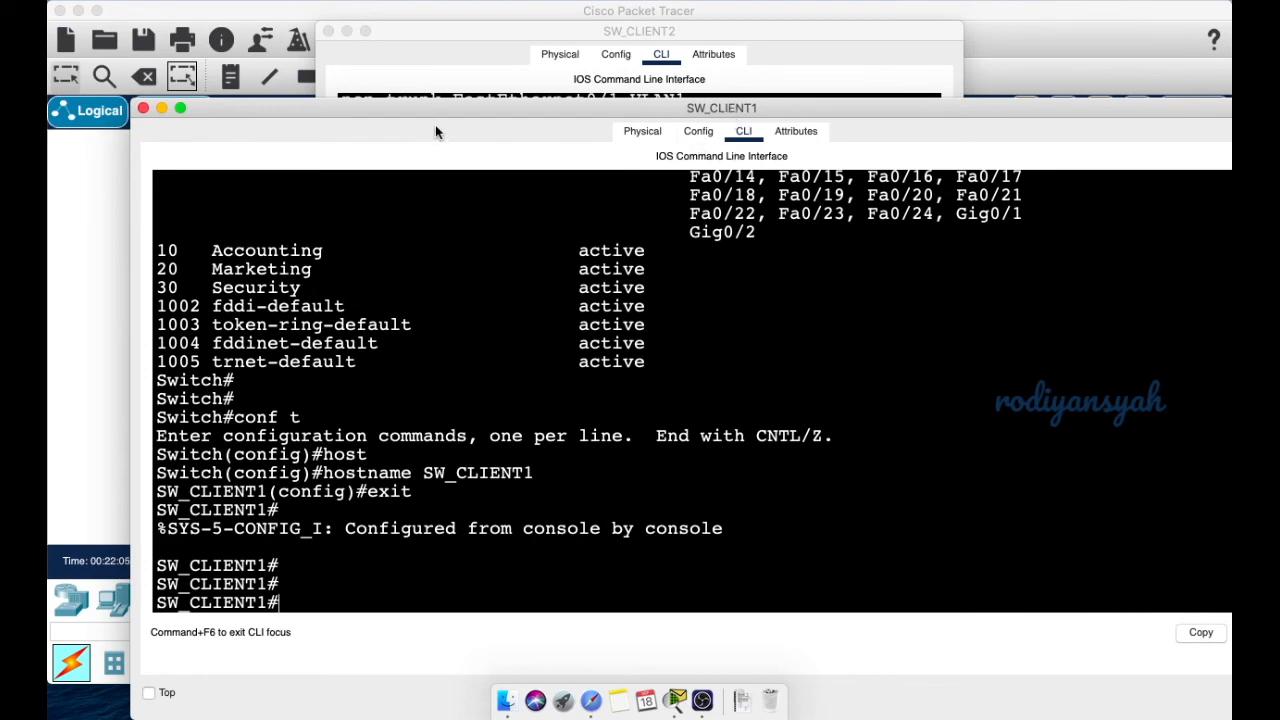
pyautogui.moveTo(443, 105); pyautogui.dragTo(405, 133)
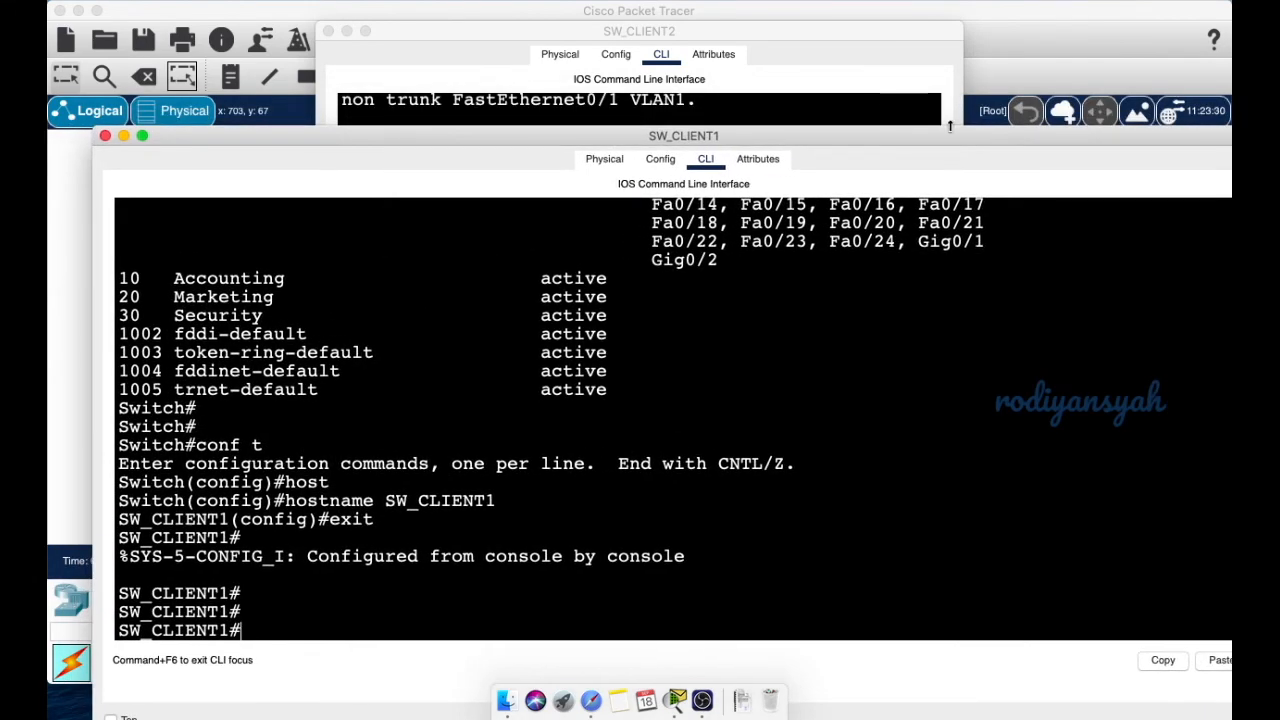
# - Bring the SW_CLIENT2 console forward, widen it, and exit configuration mode
pyautogui.click(662, 50)
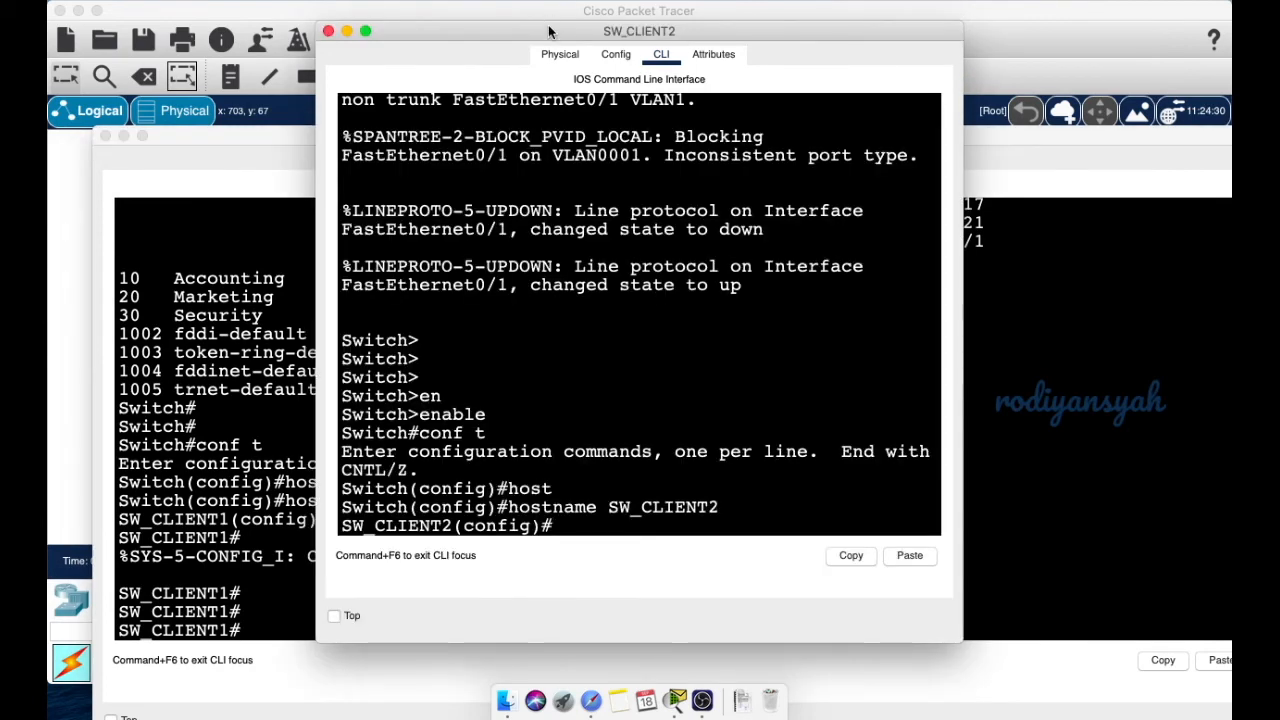
pyautogui.moveTo(552, 34); pyautogui.dragTo(606, 29)
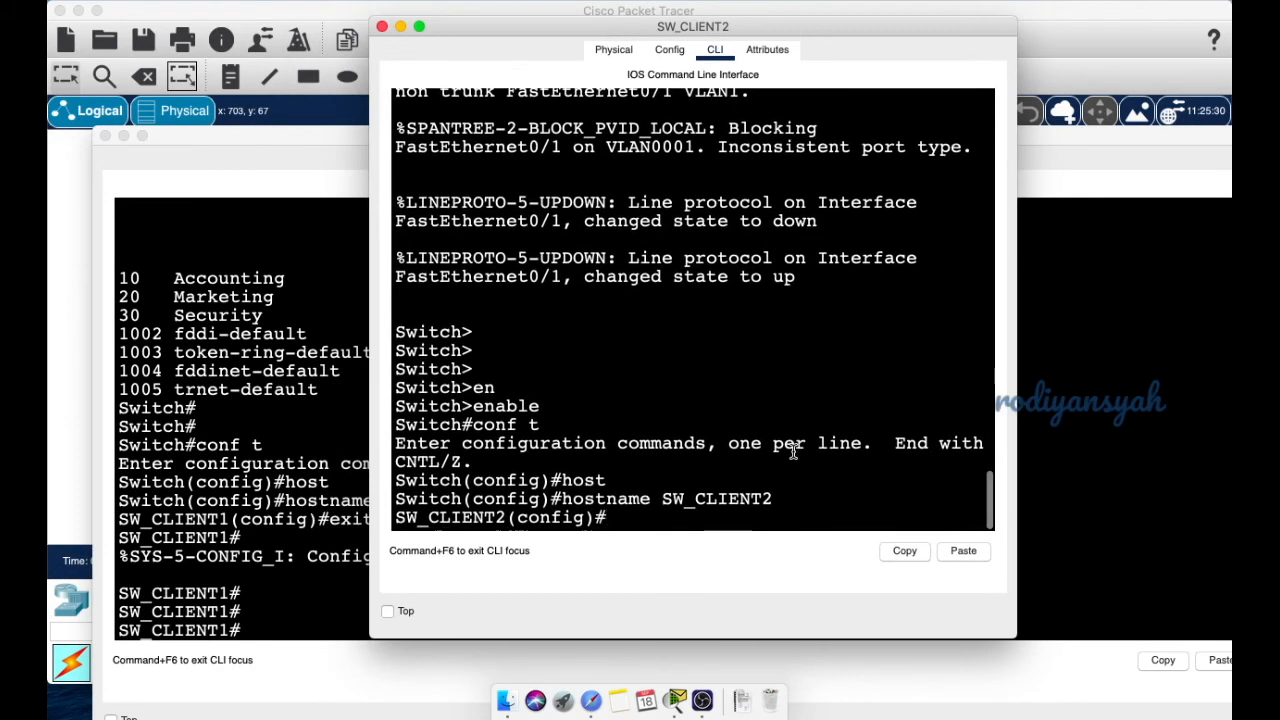
pyautogui.moveTo(1037, 303); pyautogui.dragTo(1232, 303)
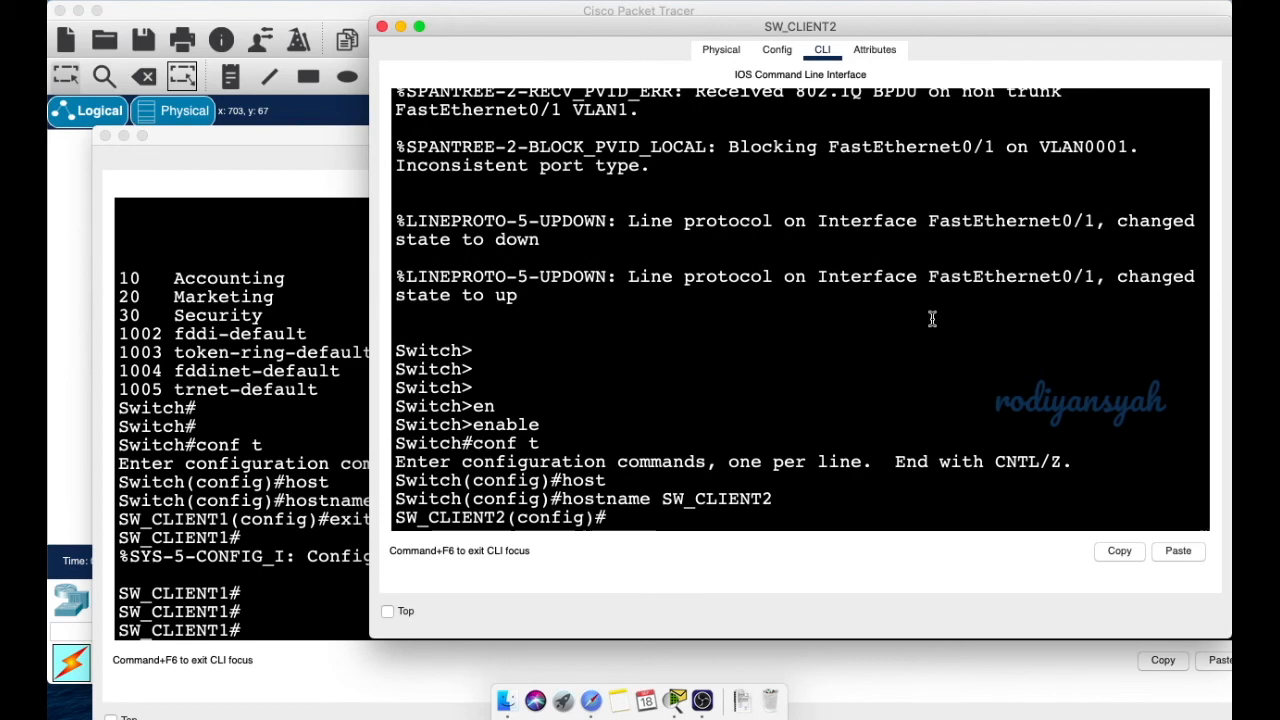
pyautogui.moveTo(368, 323); pyautogui.dragTo(117, 323)
pyautogui.write('exit')
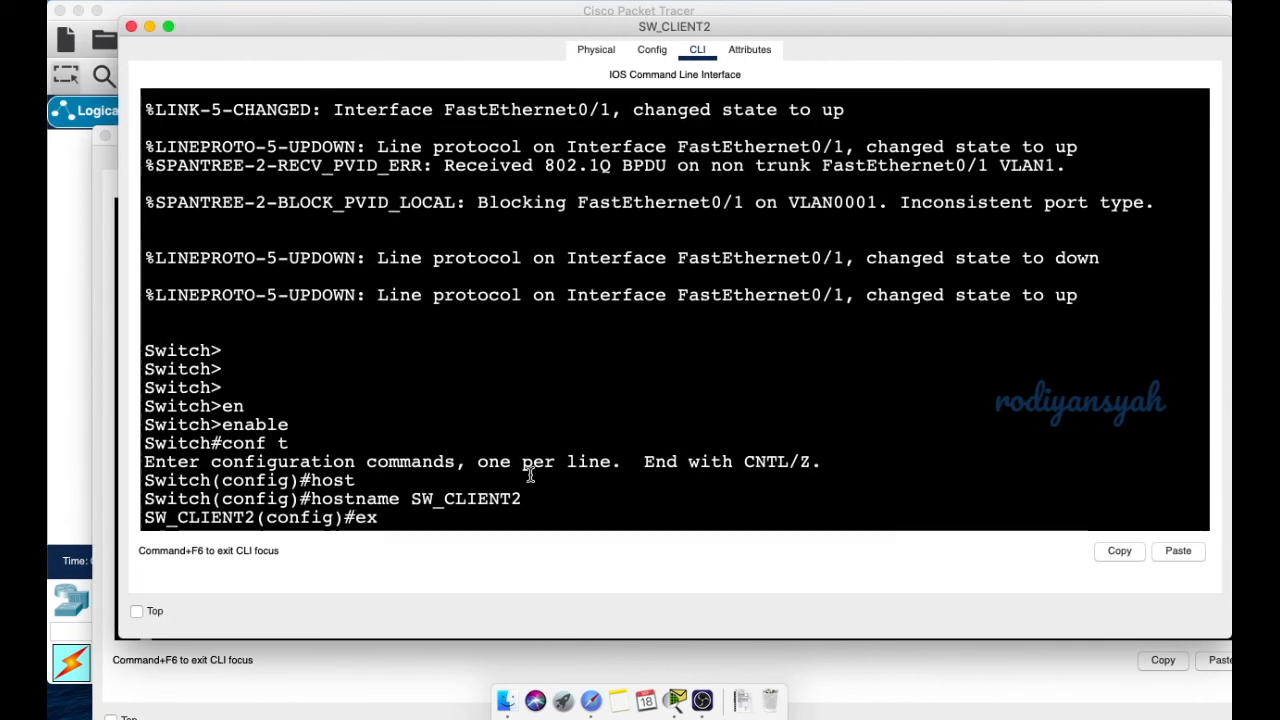
pyautogui.press('Return')
pyautogui.press('Return')
pyautogui.press('Return')
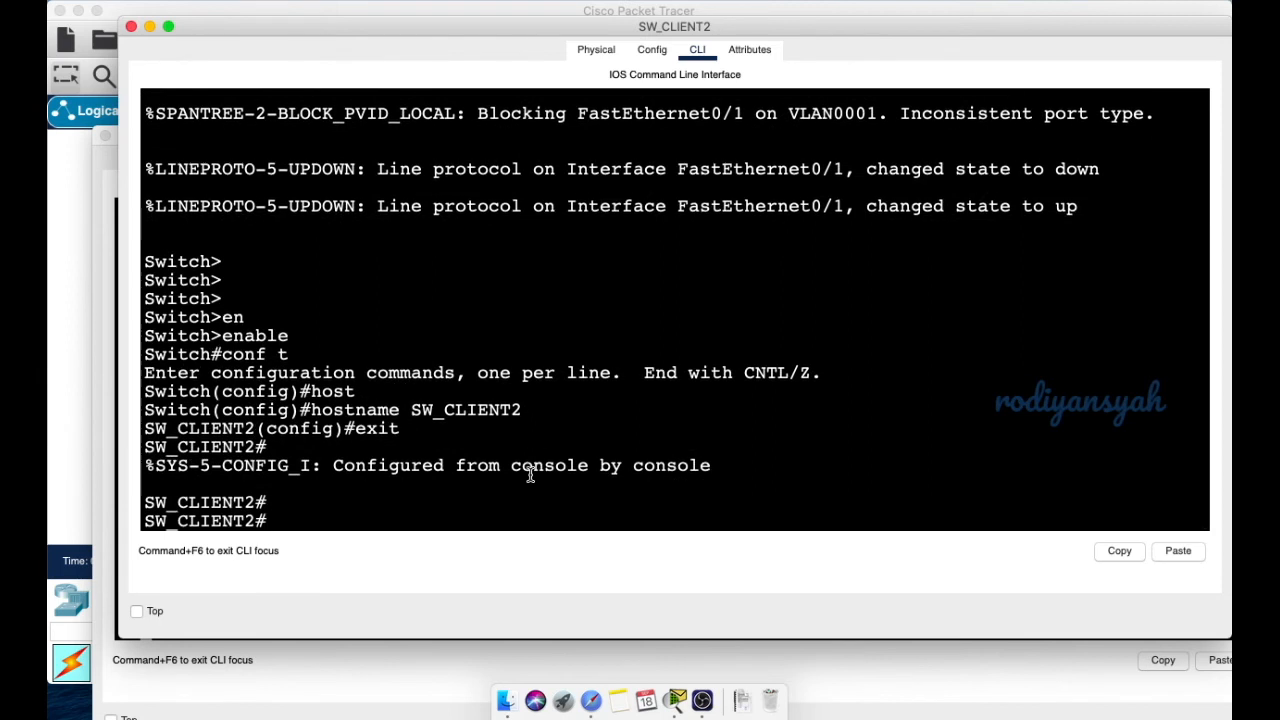
# - Run show vlan brief, which lists only default VLAN 1 and VLANs 1002–1005
pyautogui.write('v')
pyautogui.press('BackSpace')
pyautogui.write('sh')
pyautogui.press('Tab')
pyautogui.write('vlan')
pyautogui.press('Tab')
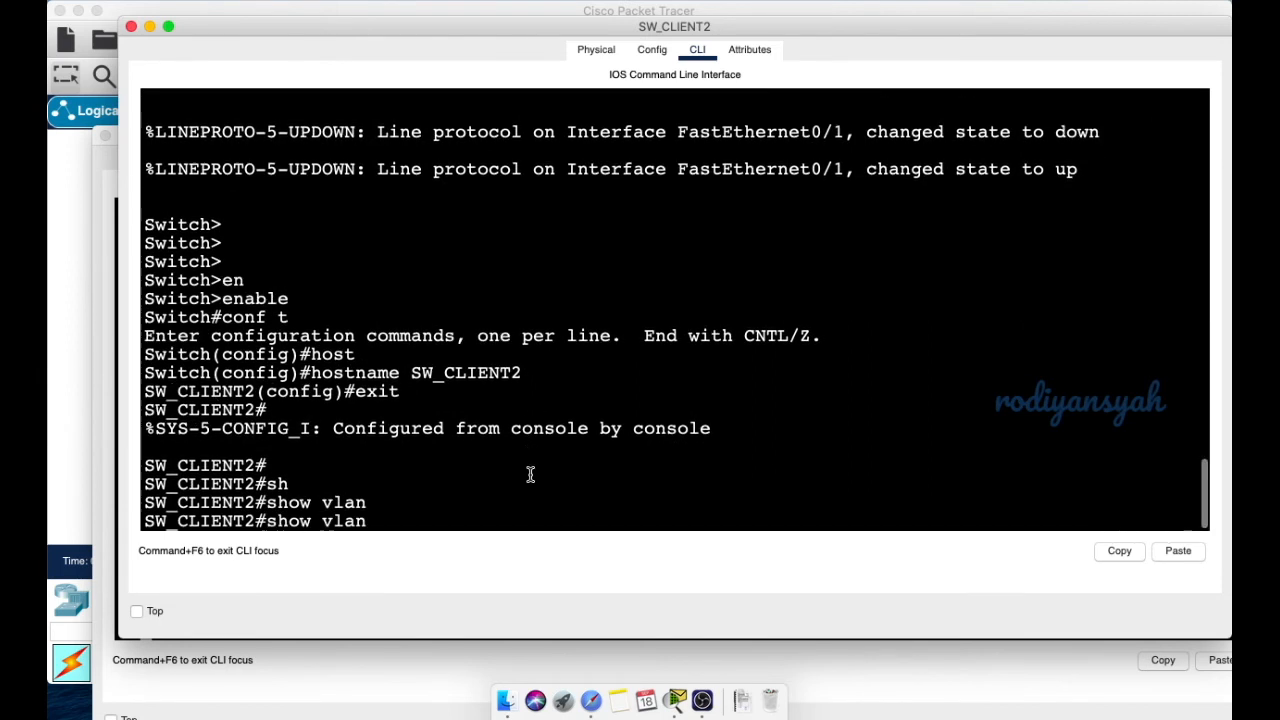
pyautogui.write('br')
pyautogui.press('Tab')
pyautogui.press('Return')
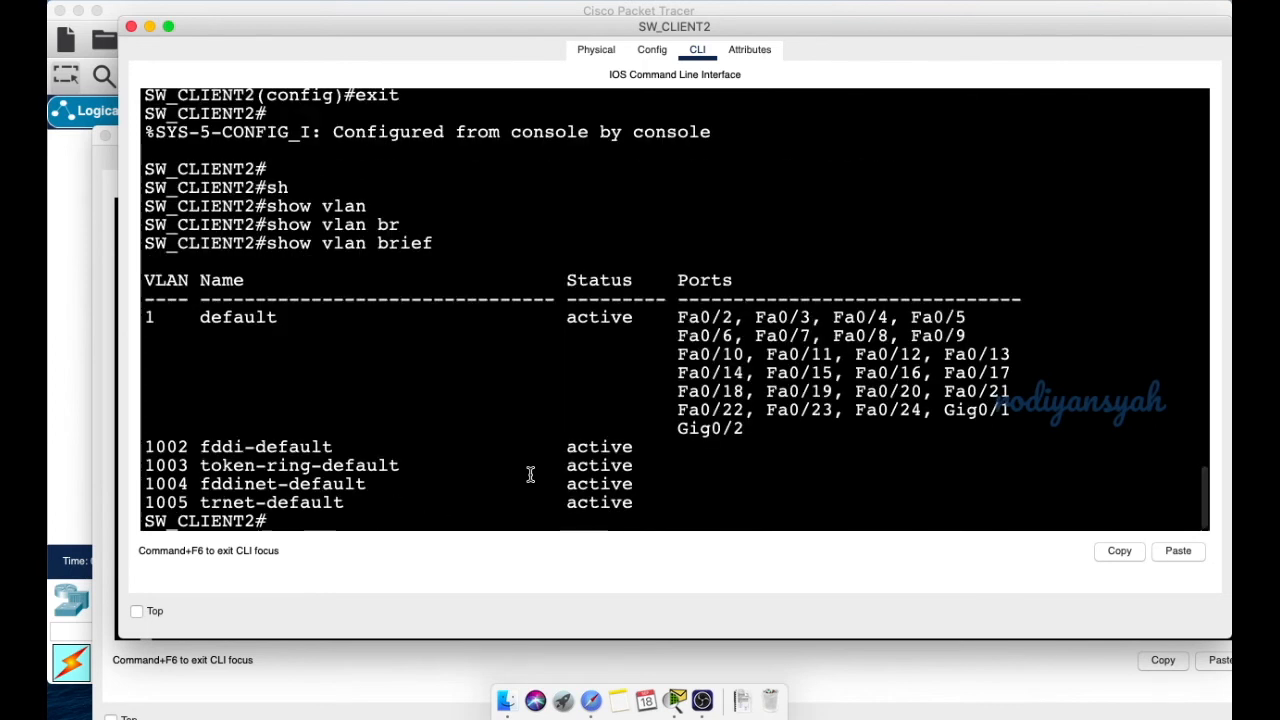
pyautogui.moveTo(144, 312); pyautogui.dragTo(277, 458)
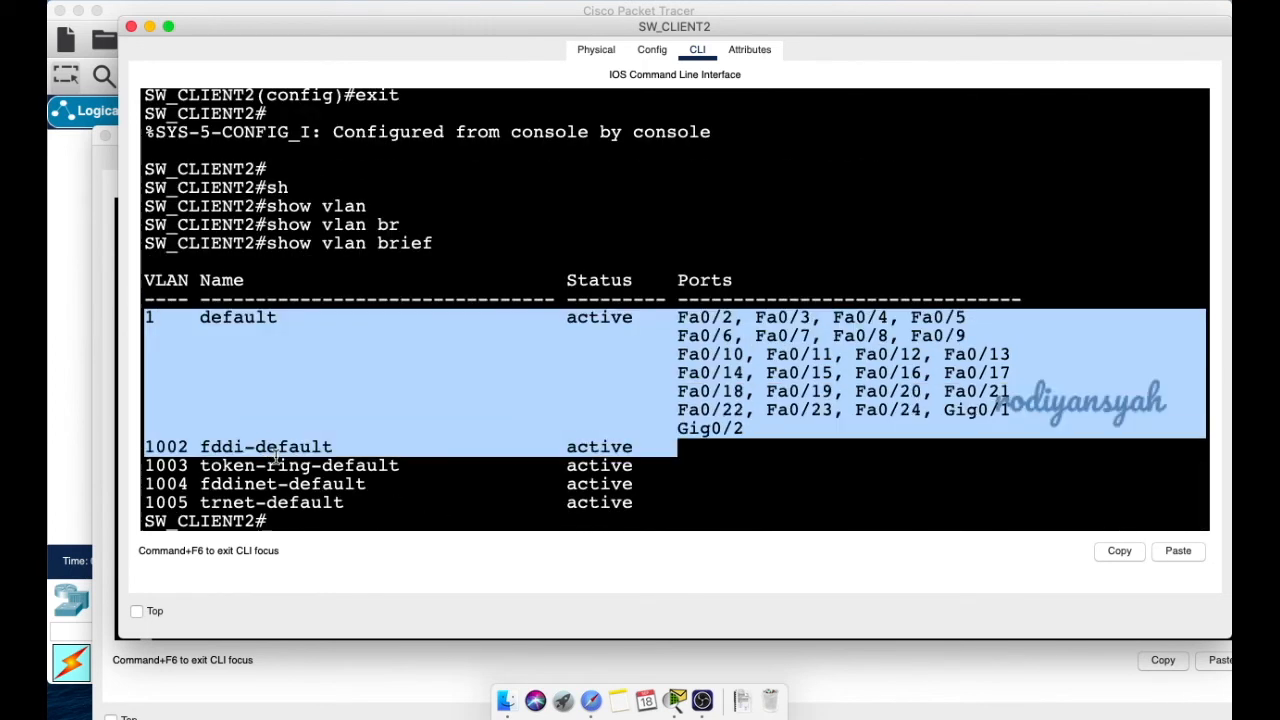
pyautogui.scroll(-1, 410, 345)
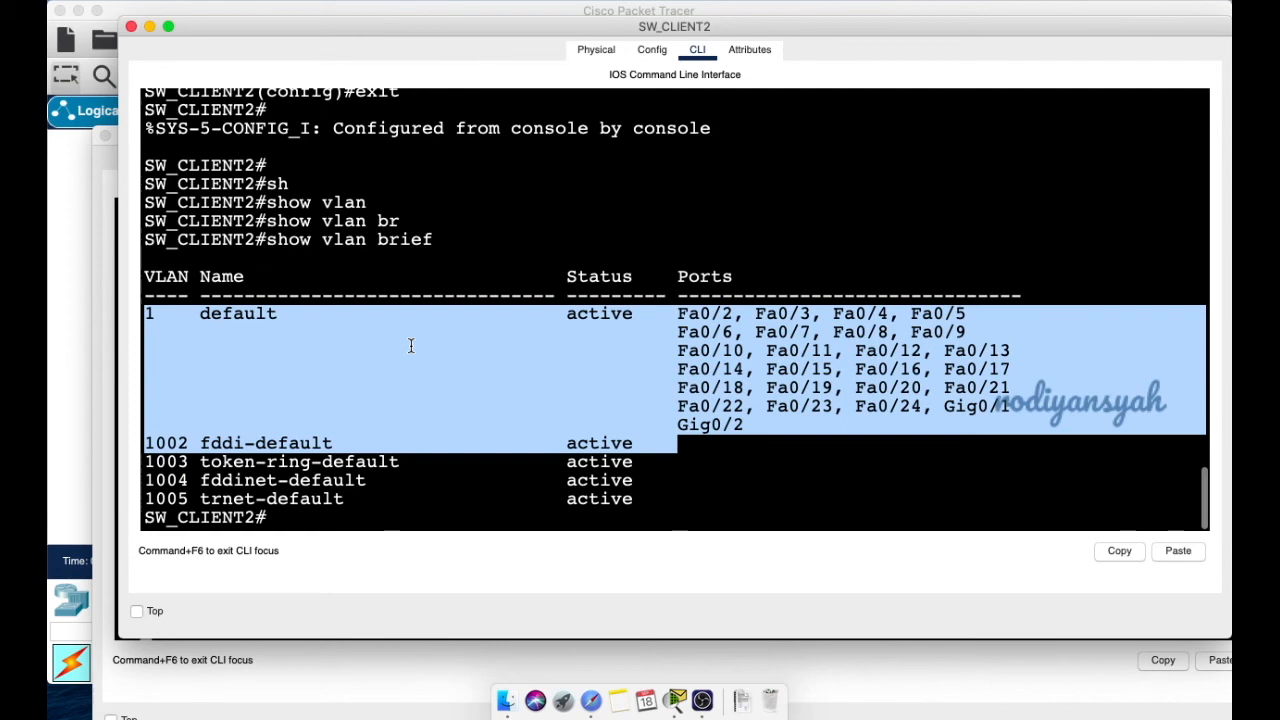
pyautogui.click(410, 345)
# - Run show interfaces trunk and review Fa0/1 auto-trunking with VLANs 1-1005 allowed
pyautogui.write('sh')
pyautogui.press('Tab')
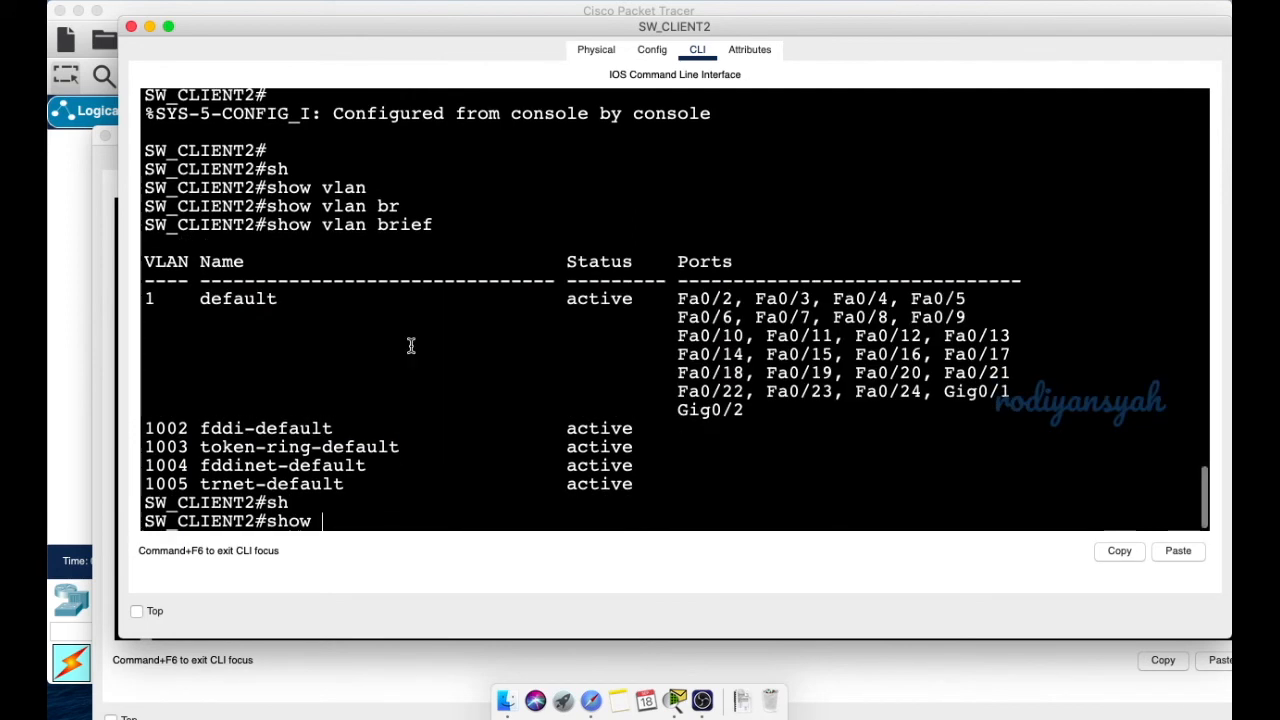
pyautogui.write('in')
pyautogui.press('Tab')
pyautogui.write('t')
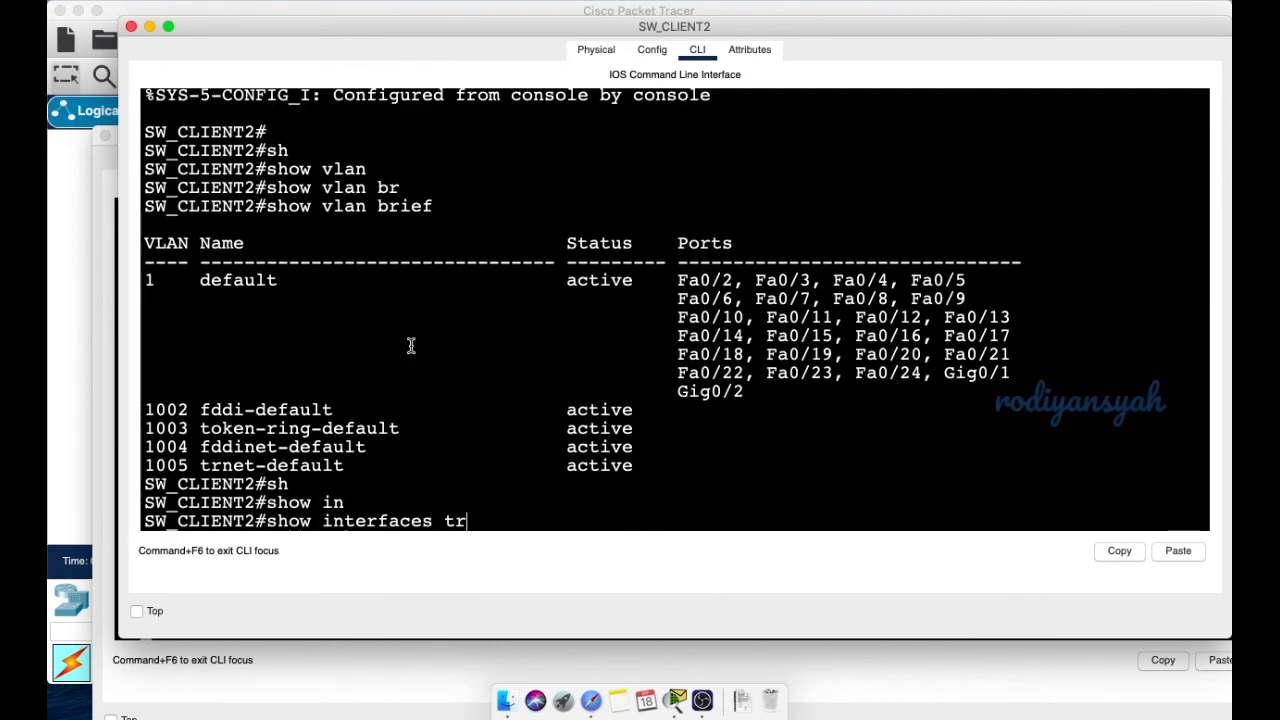
pyautogui.write('r')
pyautogui.press('Tab')
pyautogui.press('Return')
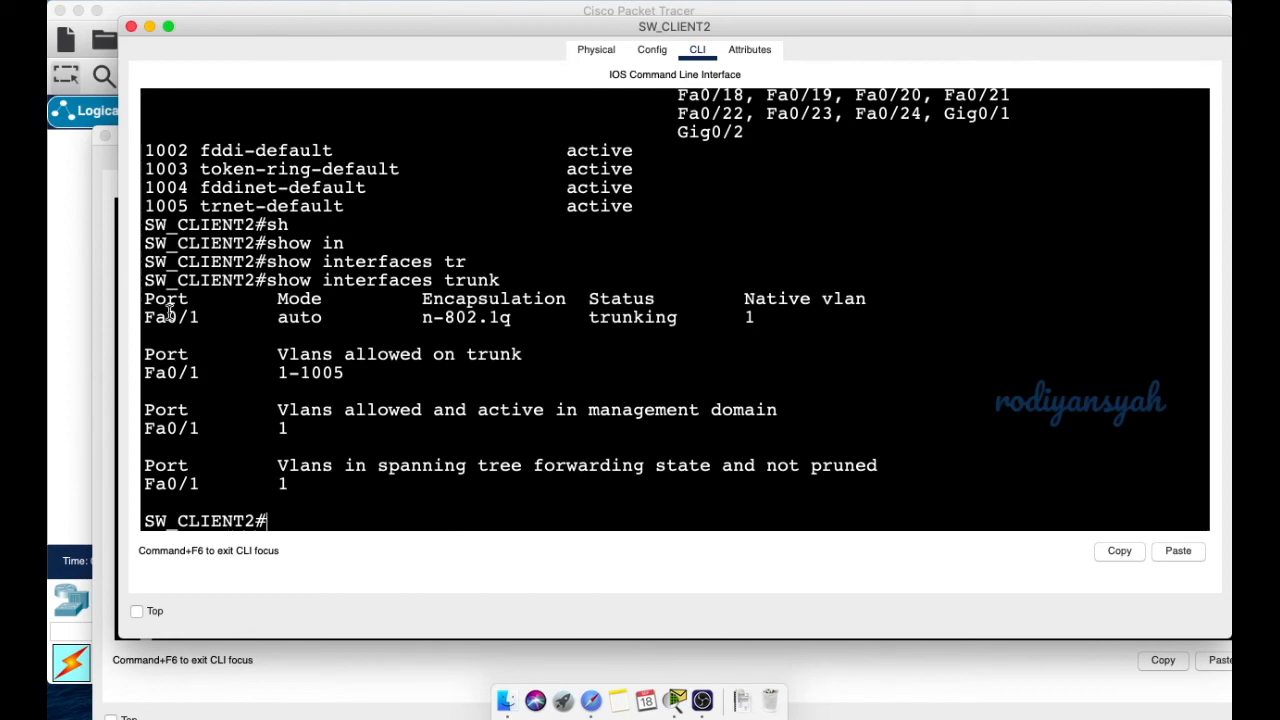
pyautogui.moveTo(166, 317); pyautogui.dragTo(236, 317)
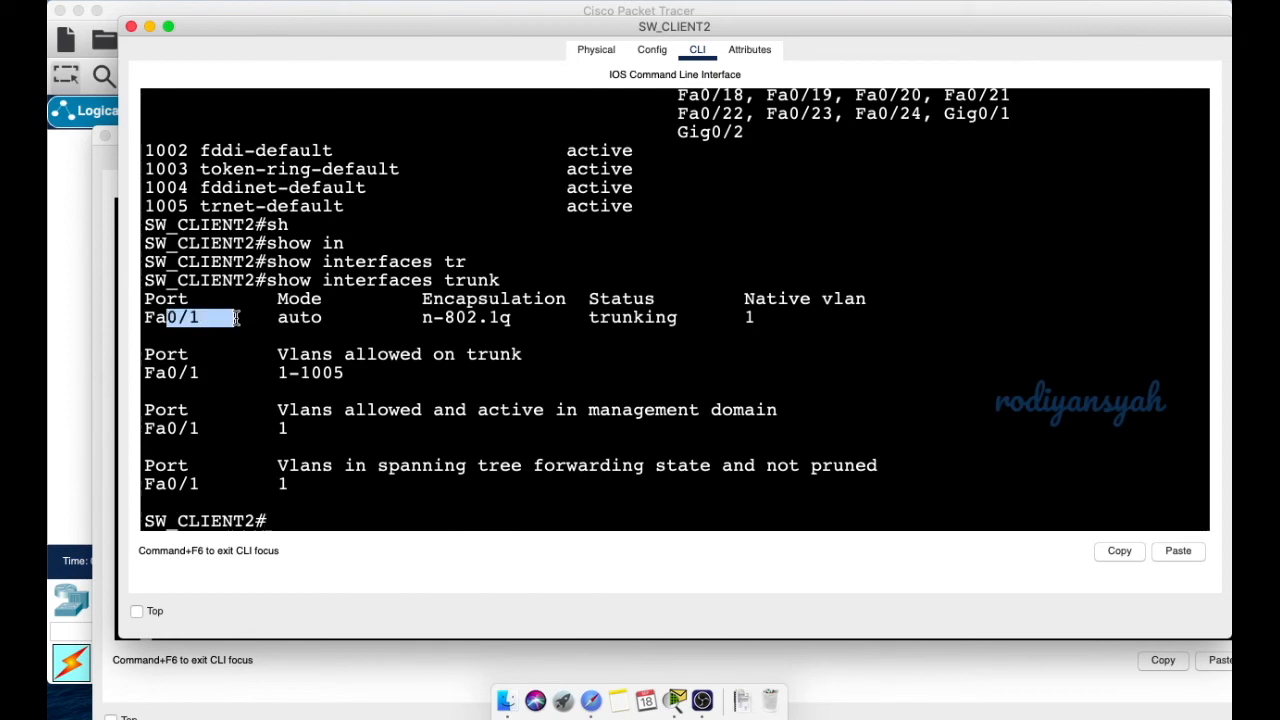
pyautogui.click(307, 332)
pyautogui.moveTo(287, 317); pyautogui.dragTo(355, 317)
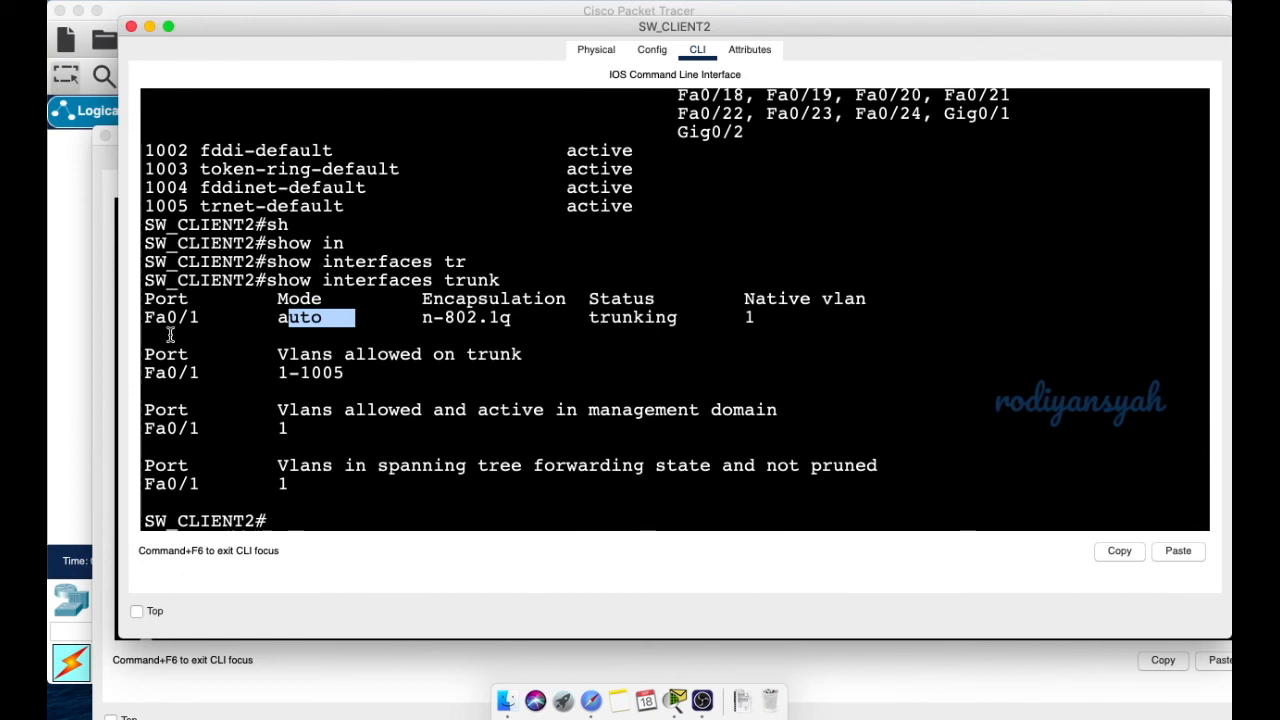
pyautogui.moveTo(156, 317); pyautogui.dragTo(376, 333)
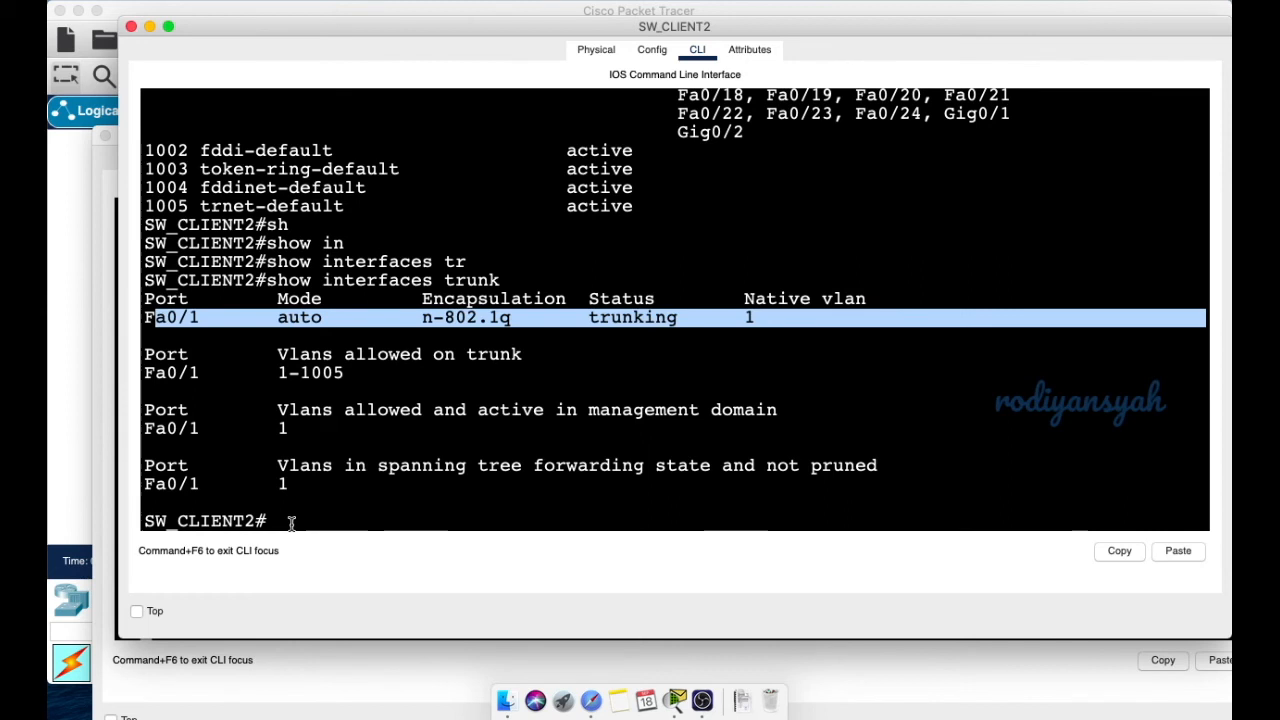
# - Enter global configuration mode on SW_CLIENT2 with conf t
pyautogui.click(293, 521)
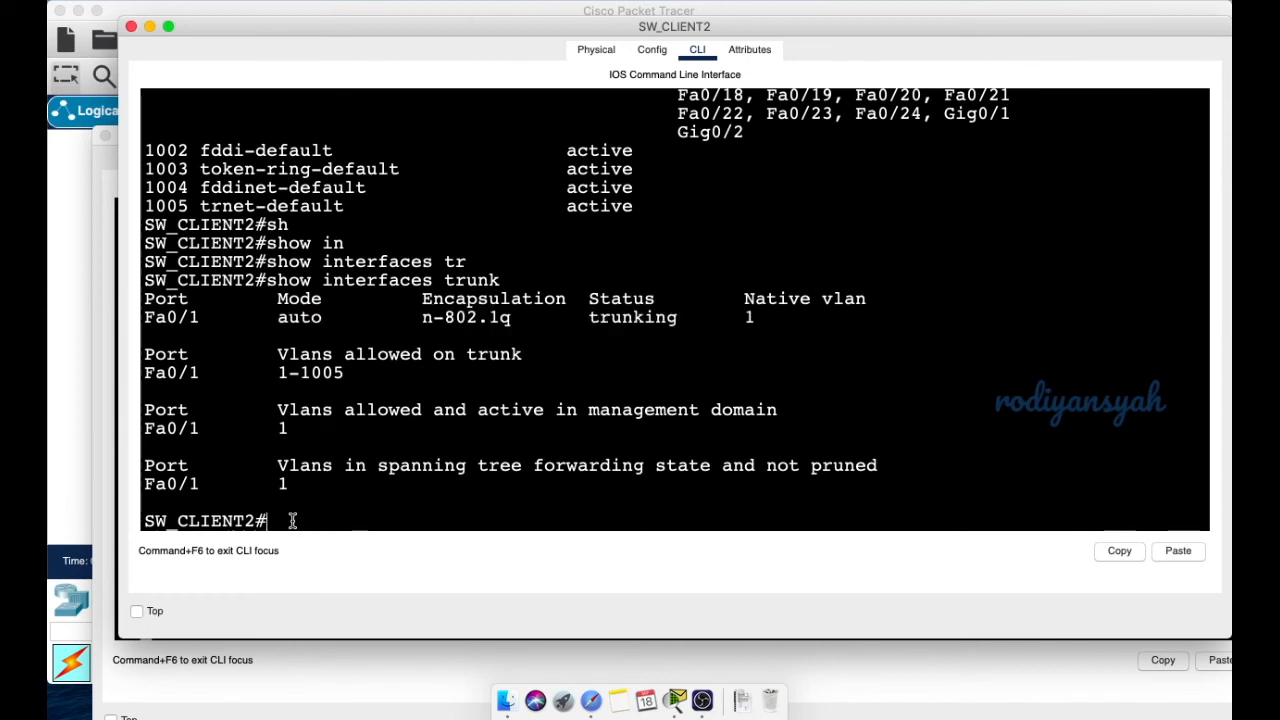
pyautogui.write('conf t')
pyautogui.press('Return')
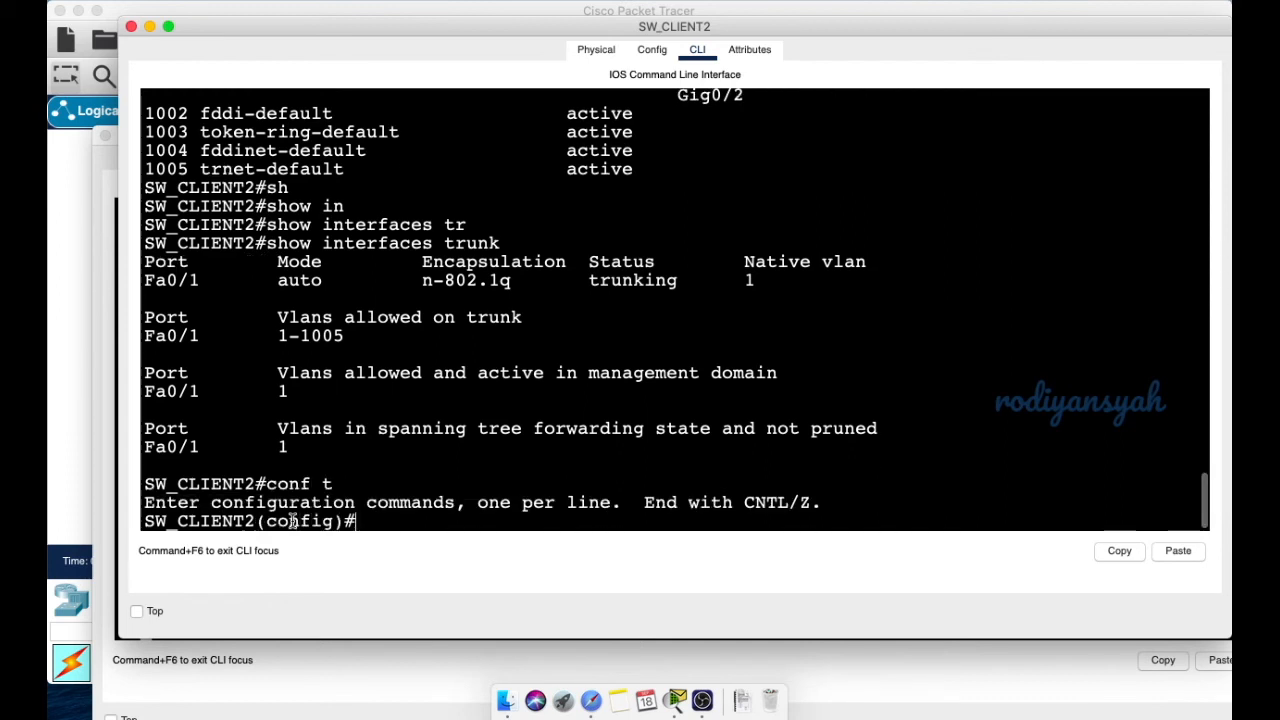
# - Set interface Fa0/1 to switchport mode trunk
pyautogui.write('in')
pyautogui.press('Tab')
pyautogui.write('fa')
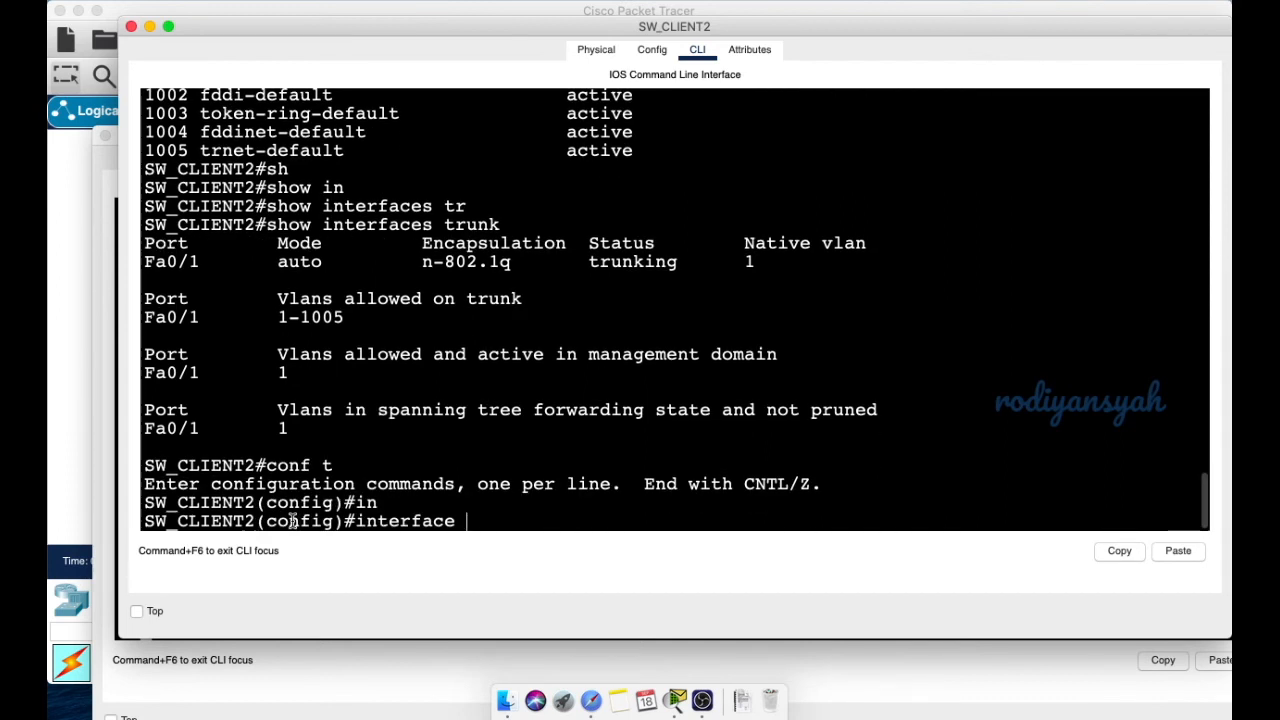
pyautogui.write('0/1')
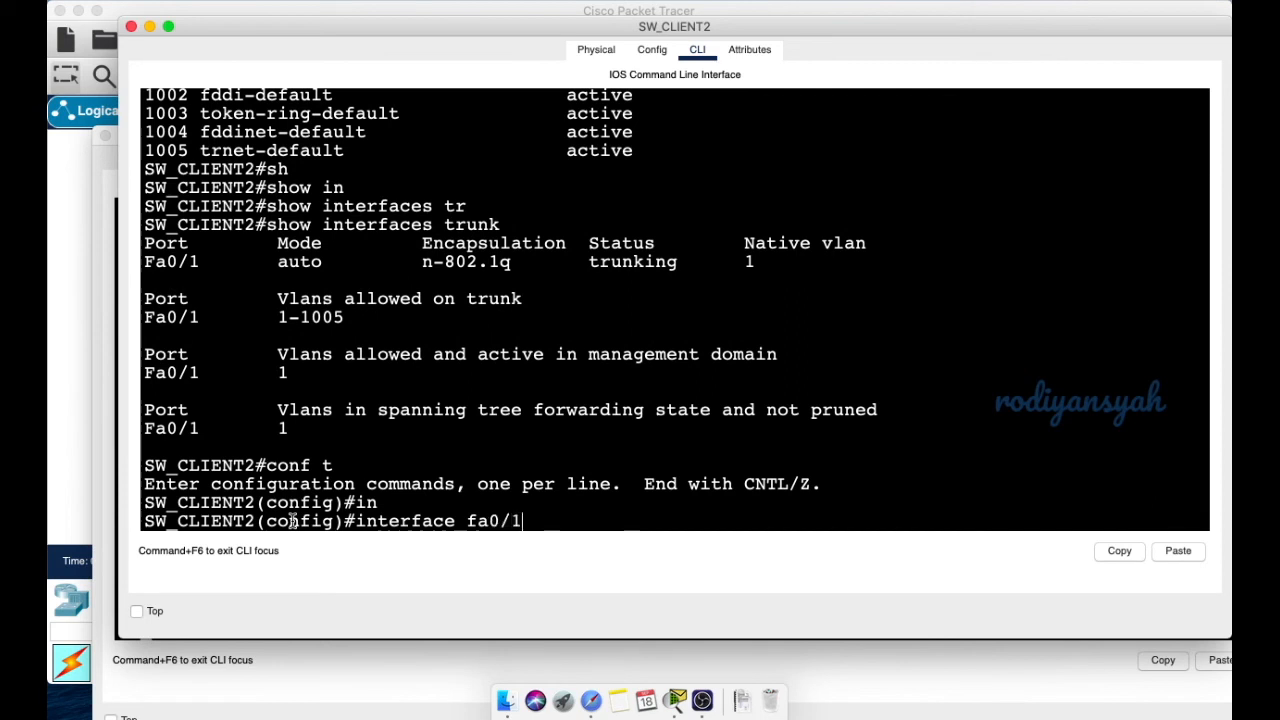
pyautogui.press('Return')
pyautogui.write('switchport mo')
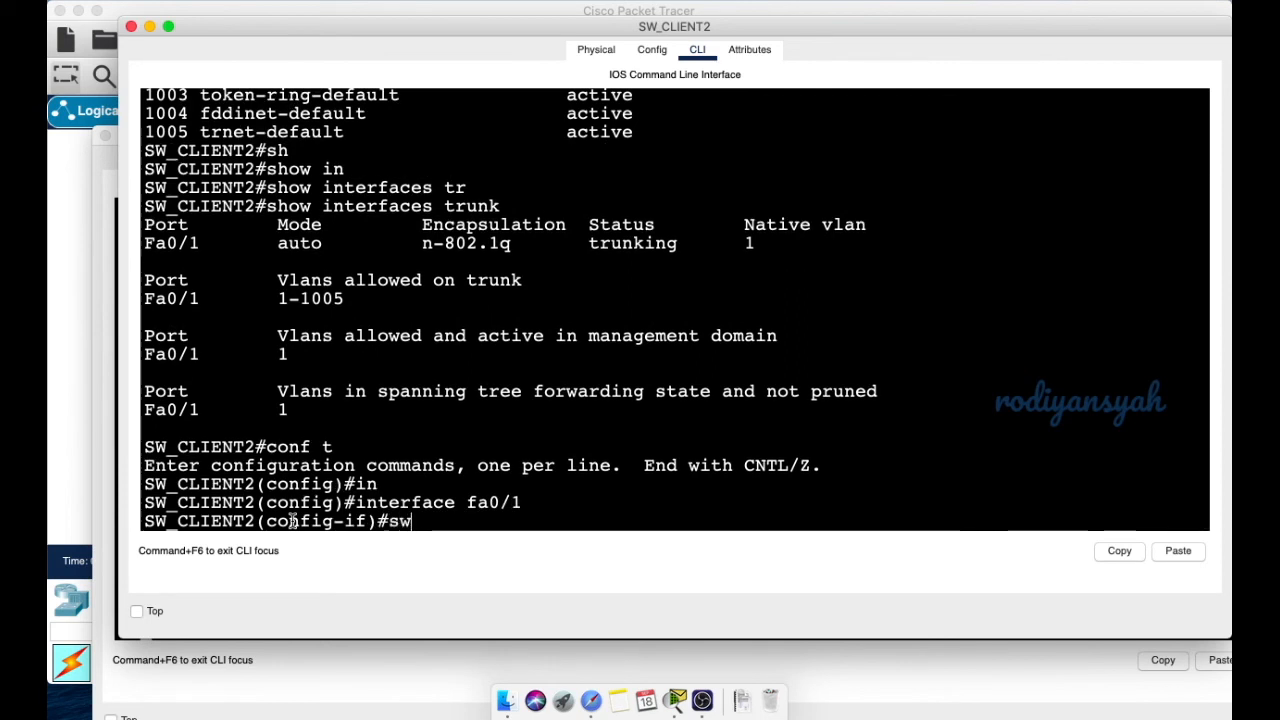
pyautogui.press('Tab')
pyautogui.write('mode')
pyautogui.press('Tab')
pyautogui.write('tr')
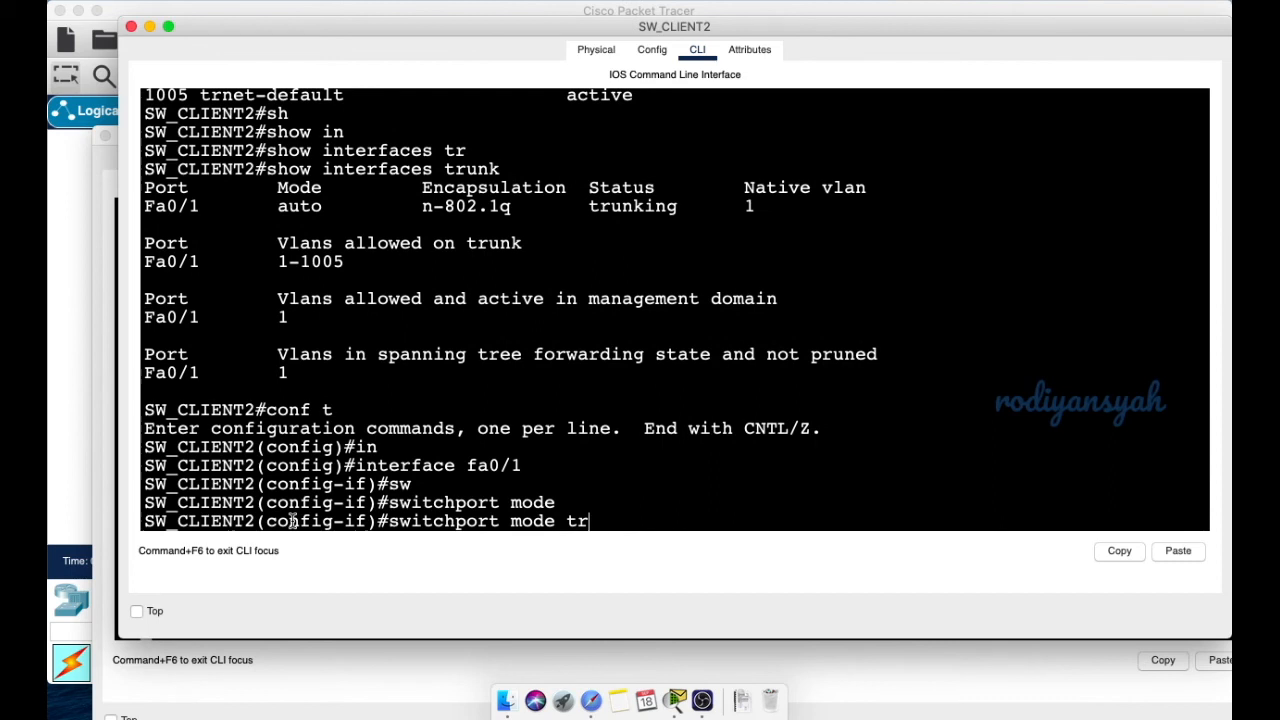
pyautogui.press('Tab')
pyautogui.press('Return')
# - Restrict the Fa0/1 trunk to allowed VLANs 1,10,20,30
pyautogui.write('sw')
pyautogui.press('Tab')
pyautogui.write('tr')
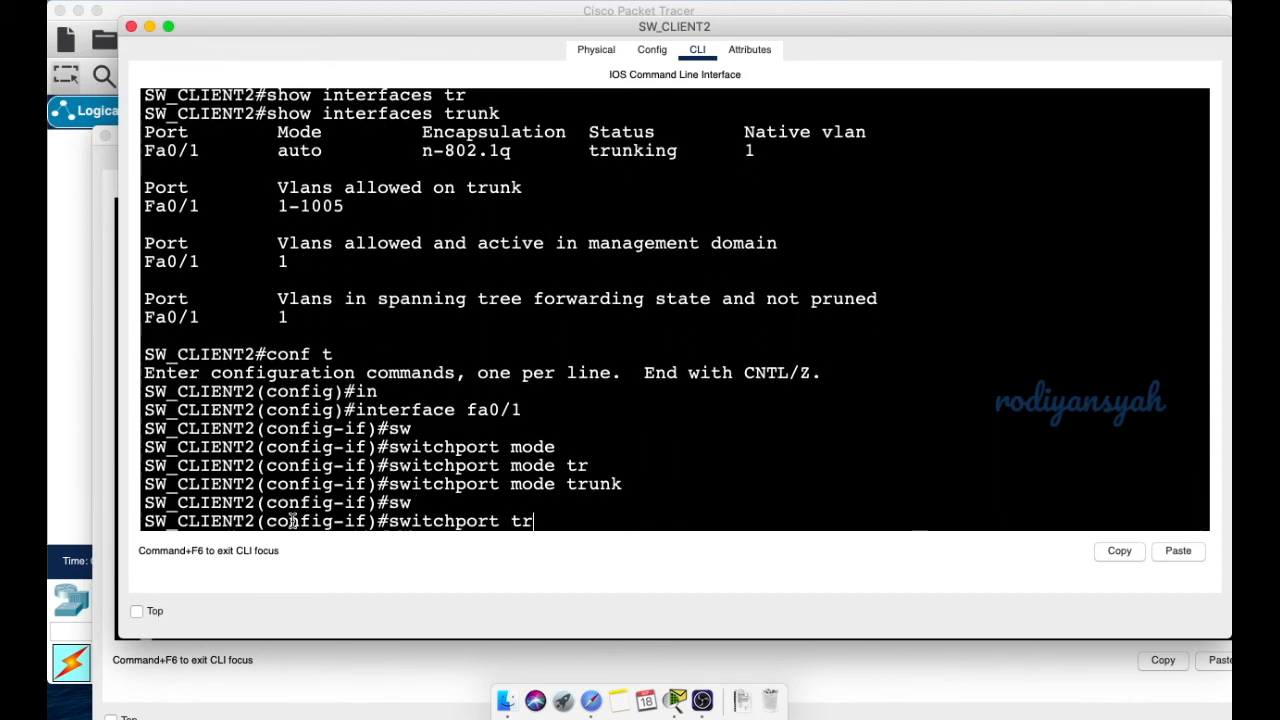
pyautogui.press('Tab')
pyautogui.write('vla')
pyautogui.press('BackSpace')
pyautogui.press('BackSpace')
pyautogui.press('BackSpace')
pyautogui.write('o')
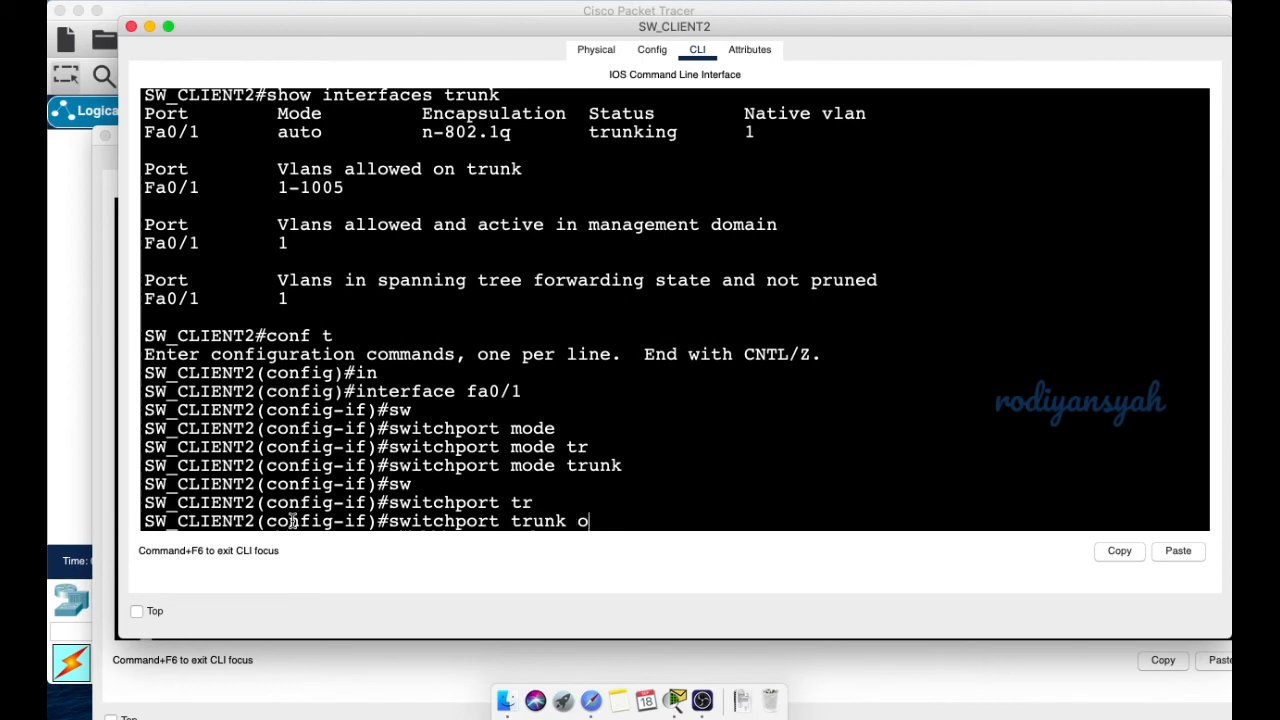
pyautogui.press('Tab')
pyautogui.press('BackSpace')
pyautogui.write('all')
pyautogui.press('Tab')
pyautogui.write('v')
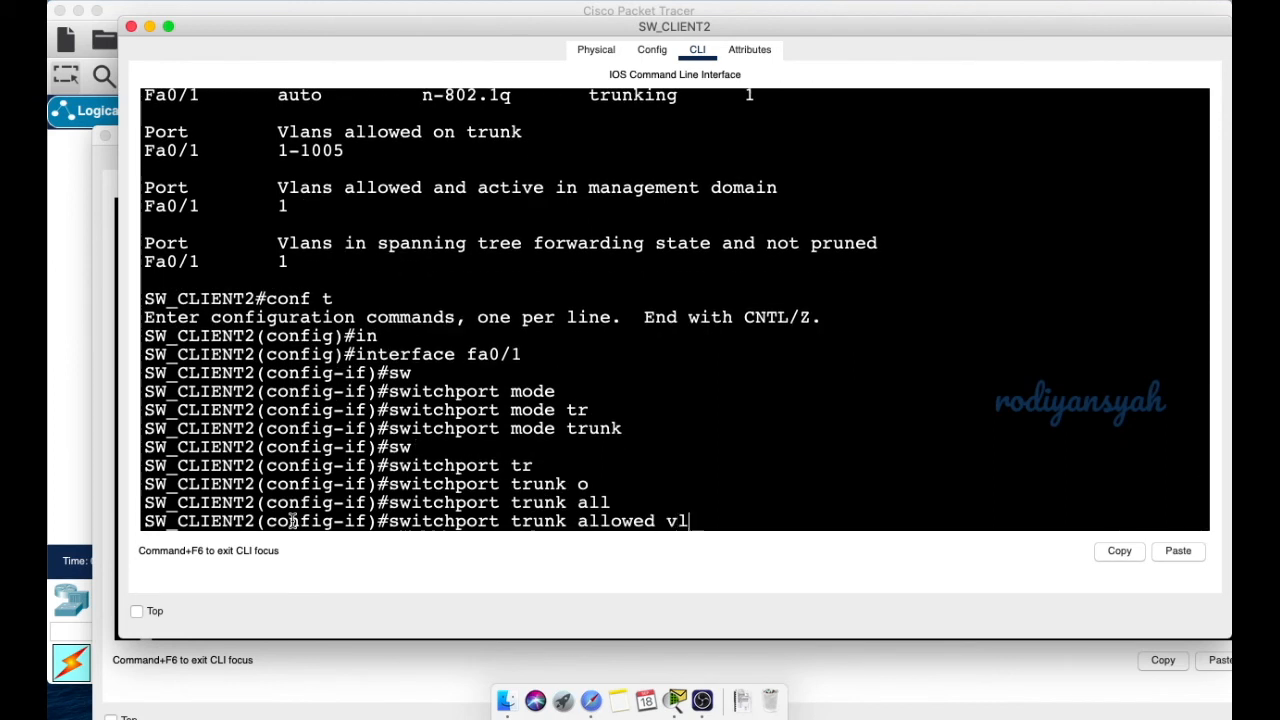
pyautogui.write('la')
pyautogui.press('Tab')
pyautogui.write('n 1,10,20,30')
pyautogui.press('Return')
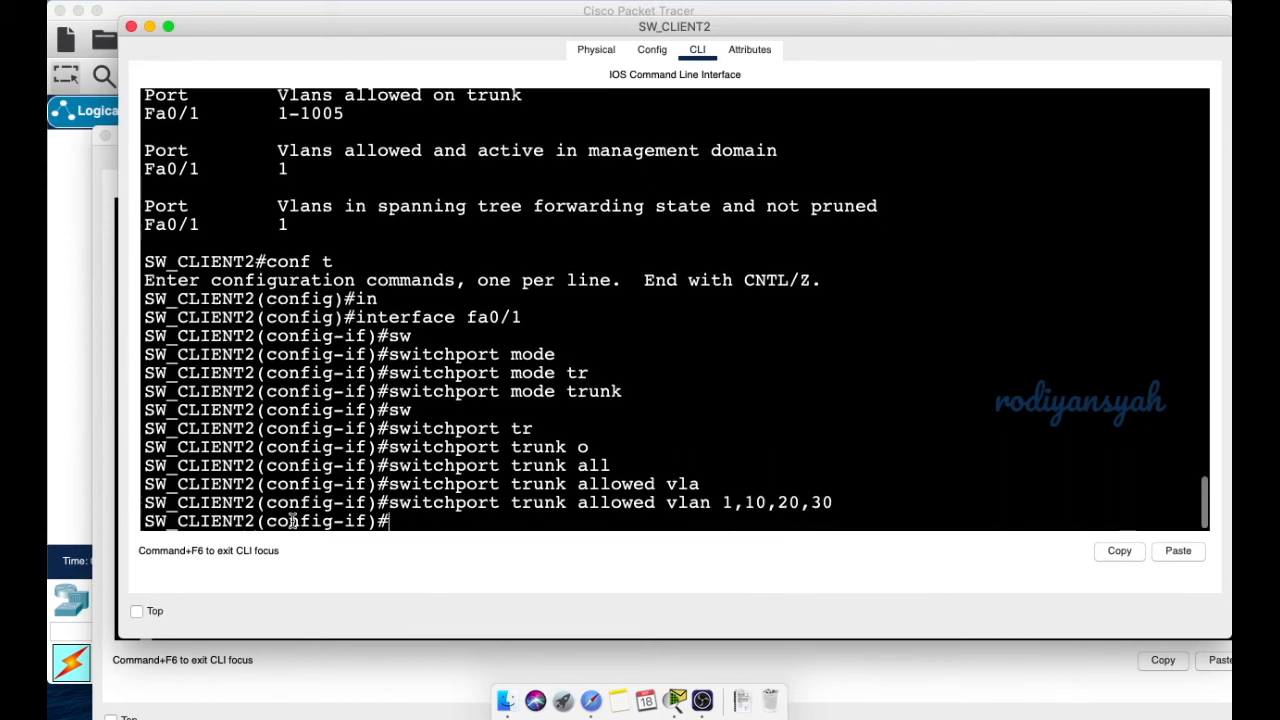
# - Exit to privileged mode and run show interfaces trunk
pyautogui.write('exit')
pyautogui.press('Return')
pyautogui.write('exit')
pyautogui.press('Return')
pyautogui.press('Return')
pyautogui.press('Return')
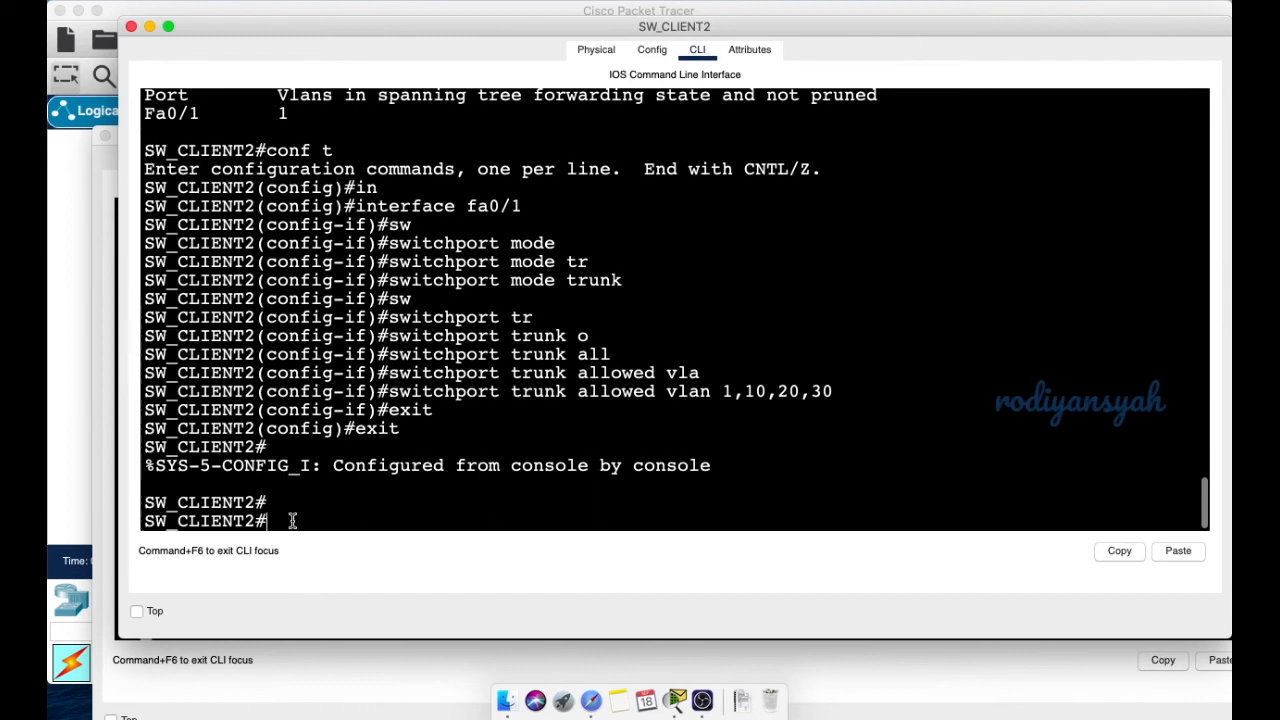
pyautogui.write('show interfaces trunk')
pyautogui.press('Return')
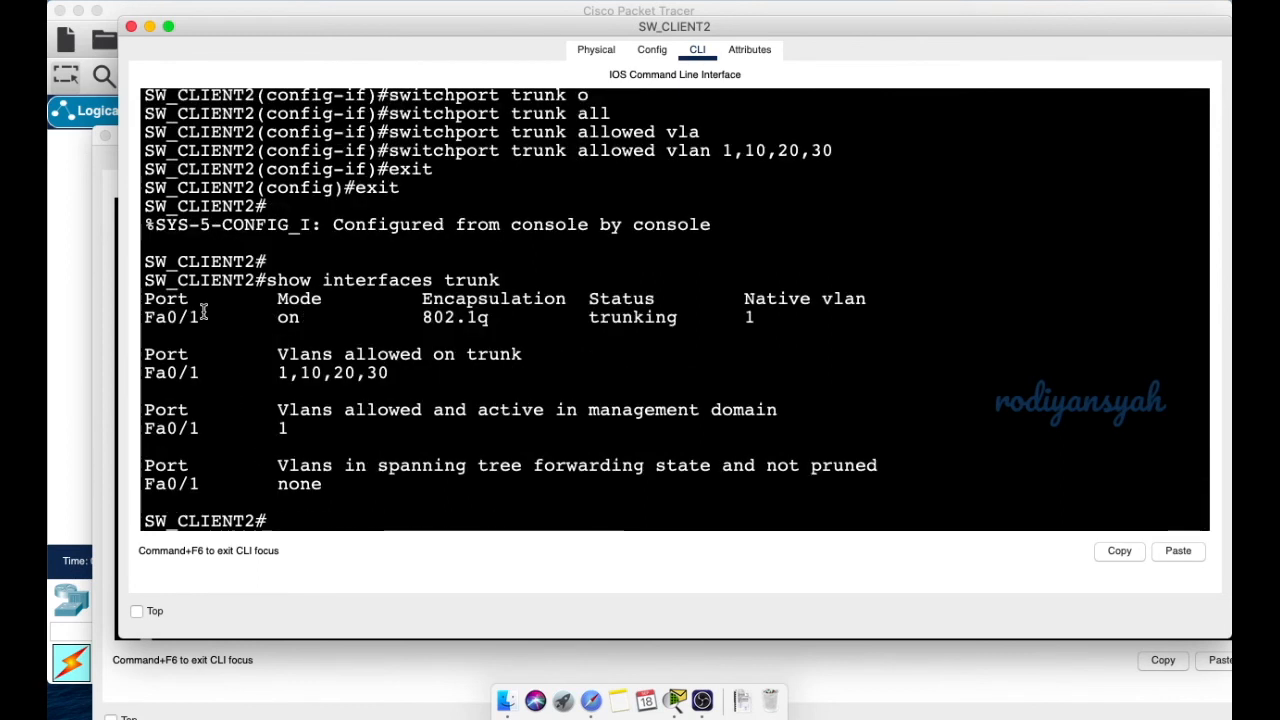
pyautogui.moveTo(274, 317); pyautogui.dragTo(323, 316)
pyautogui.click(252, 335)
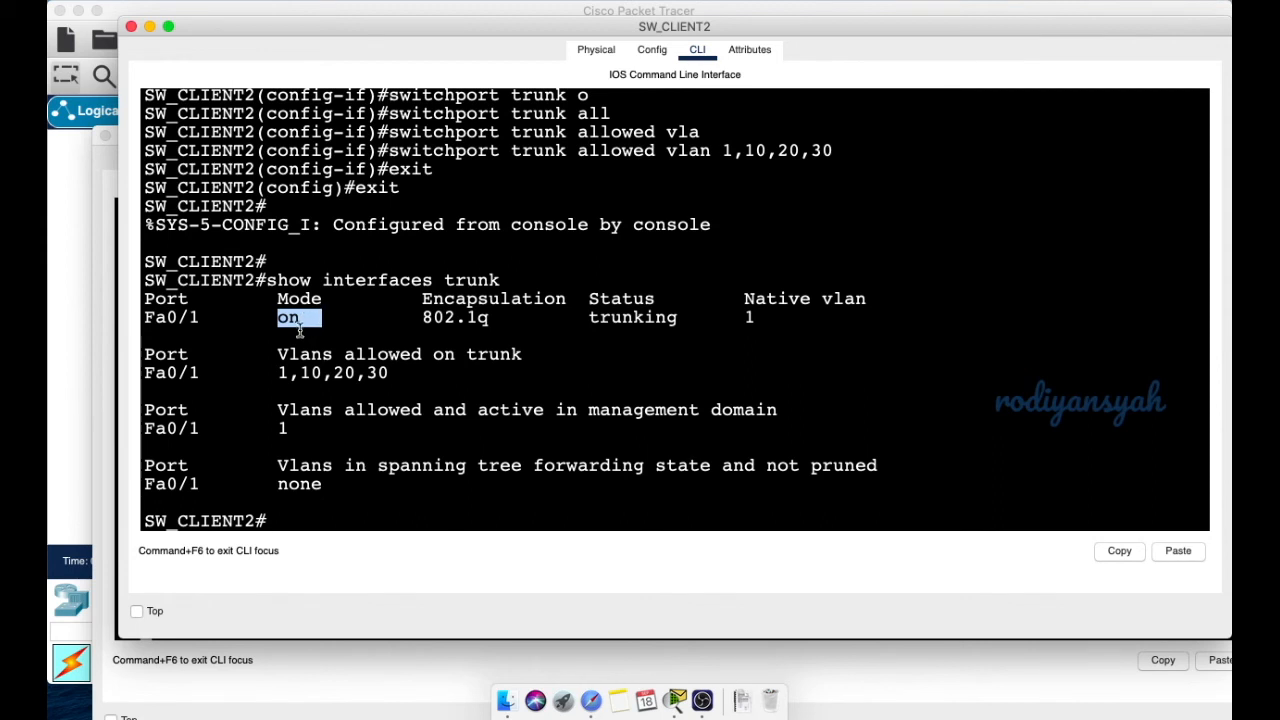
pyautogui.click(301, 331)
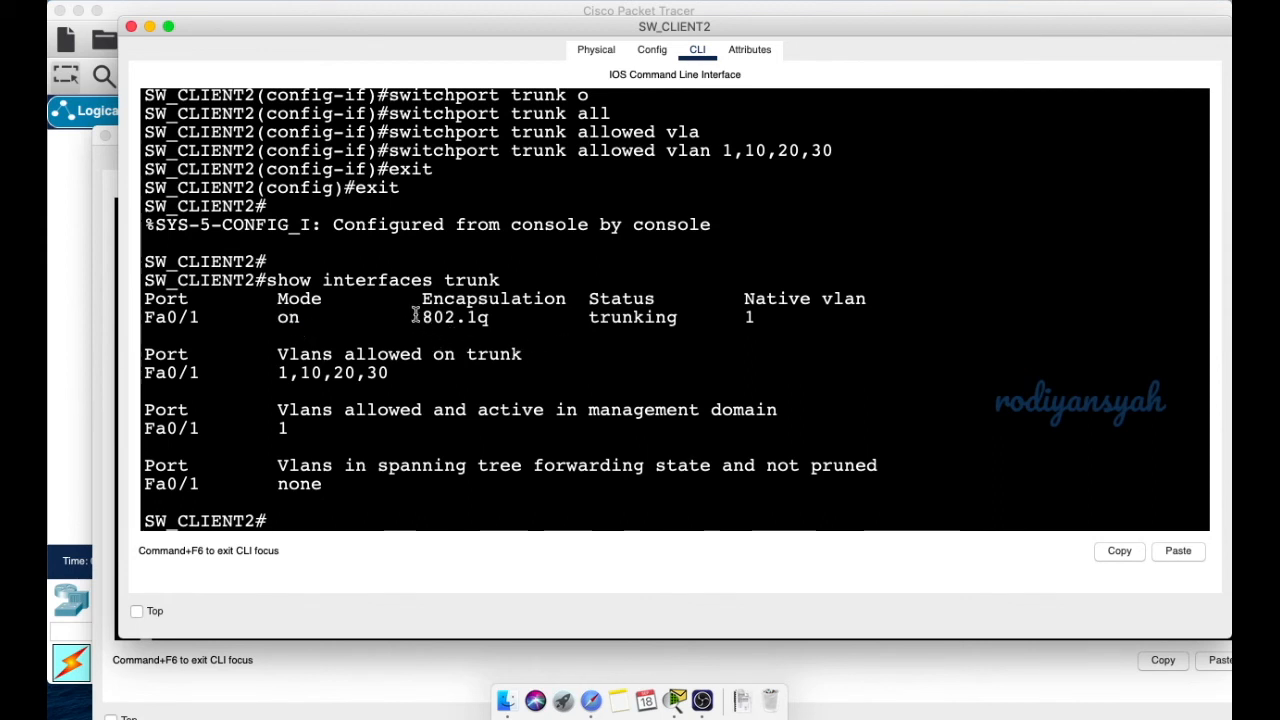
pyautogui.doubleClick(635, 308)
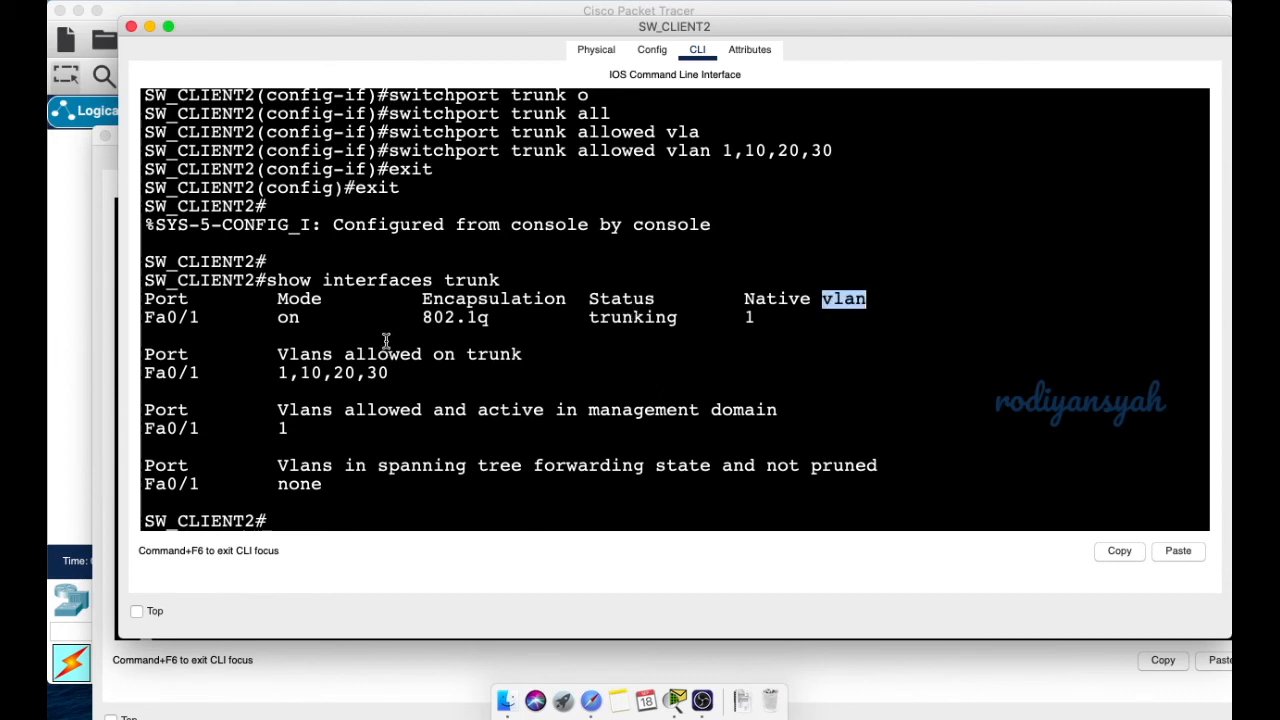
pyautogui.doubleClick(631, 318)
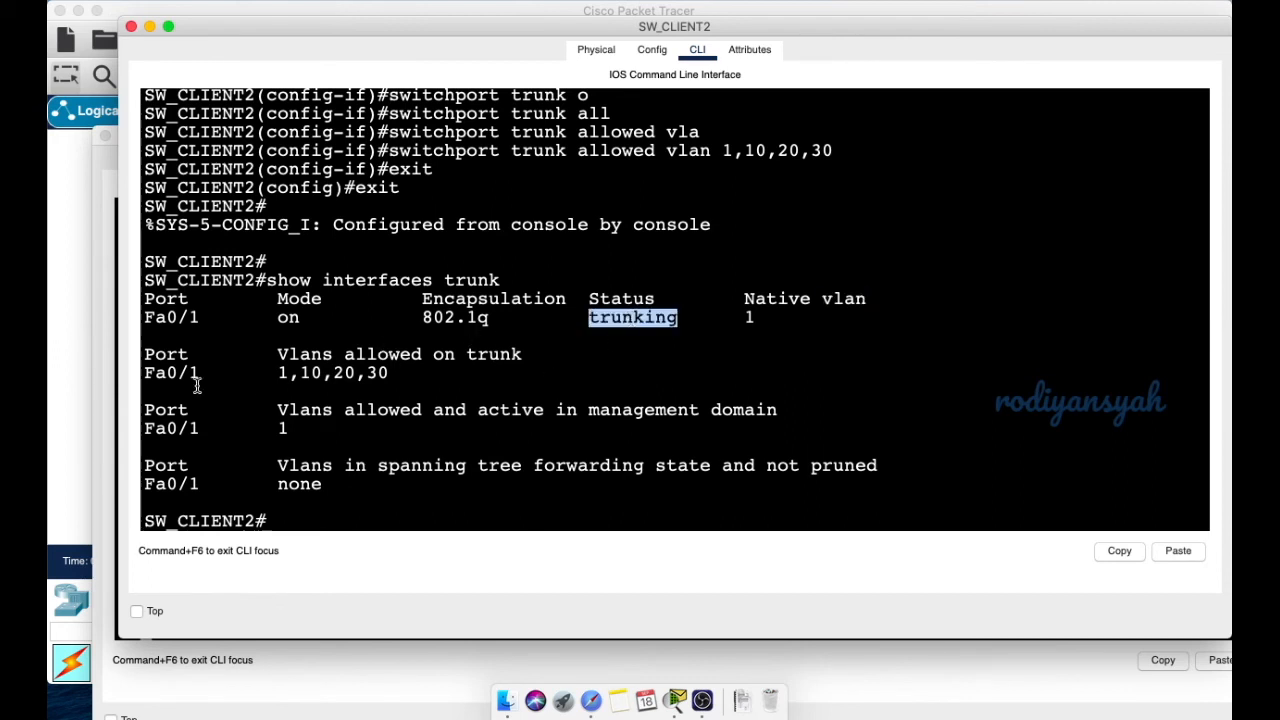
pyautogui.moveTo(274, 372); pyautogui.dragTo(392, 374)
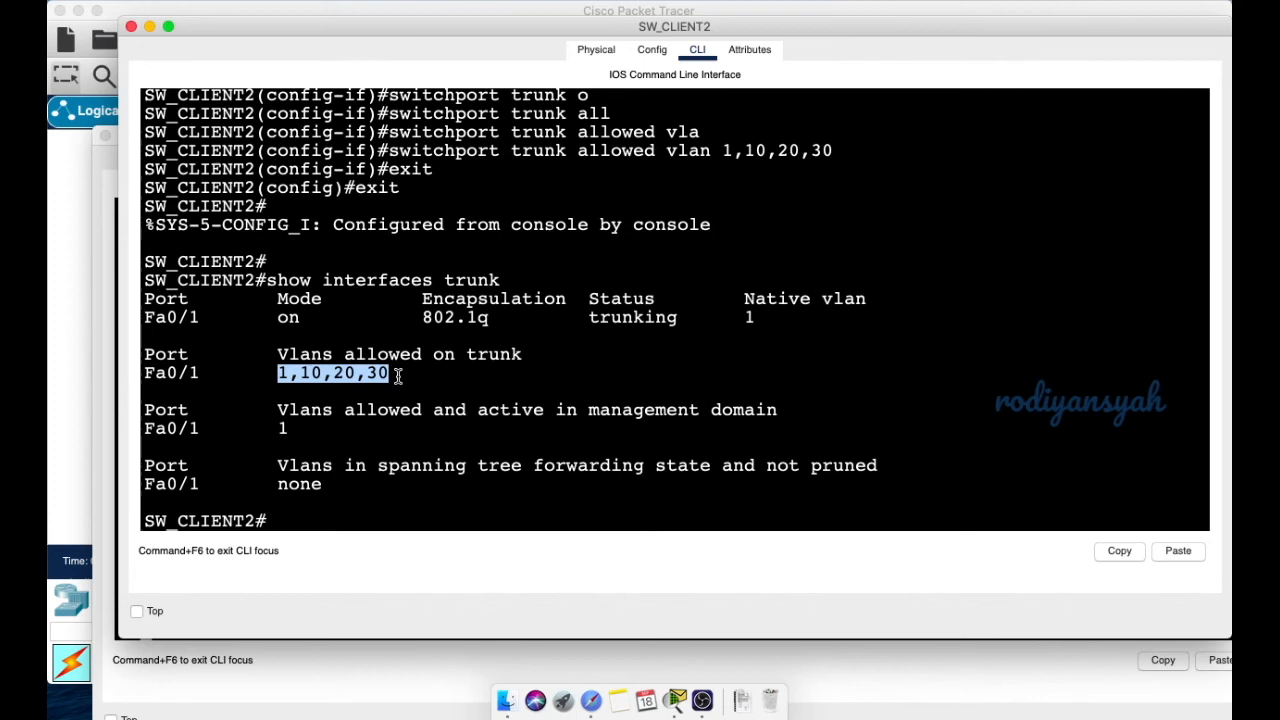
pyautogui.click(325, 515)
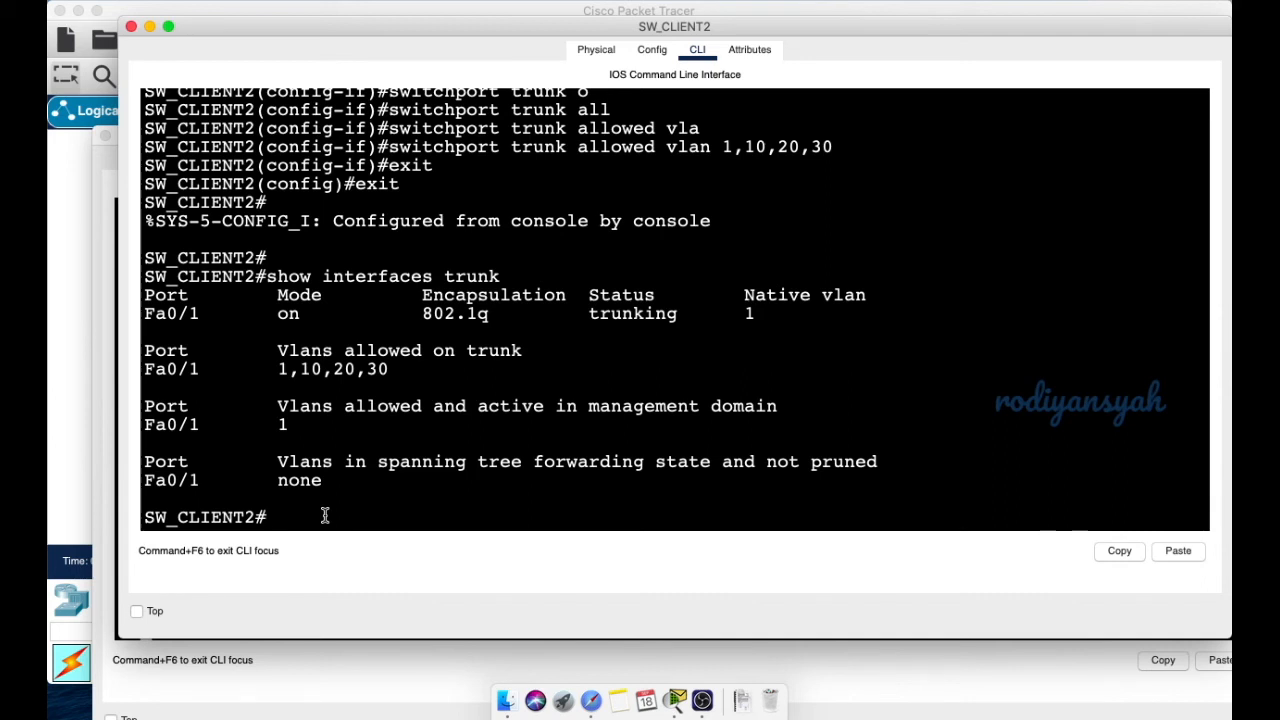
# - Enter global configuration and set the VTP domain to smkbisa.net
pyautogui.write('conf t')
pyautogui.press('Return')
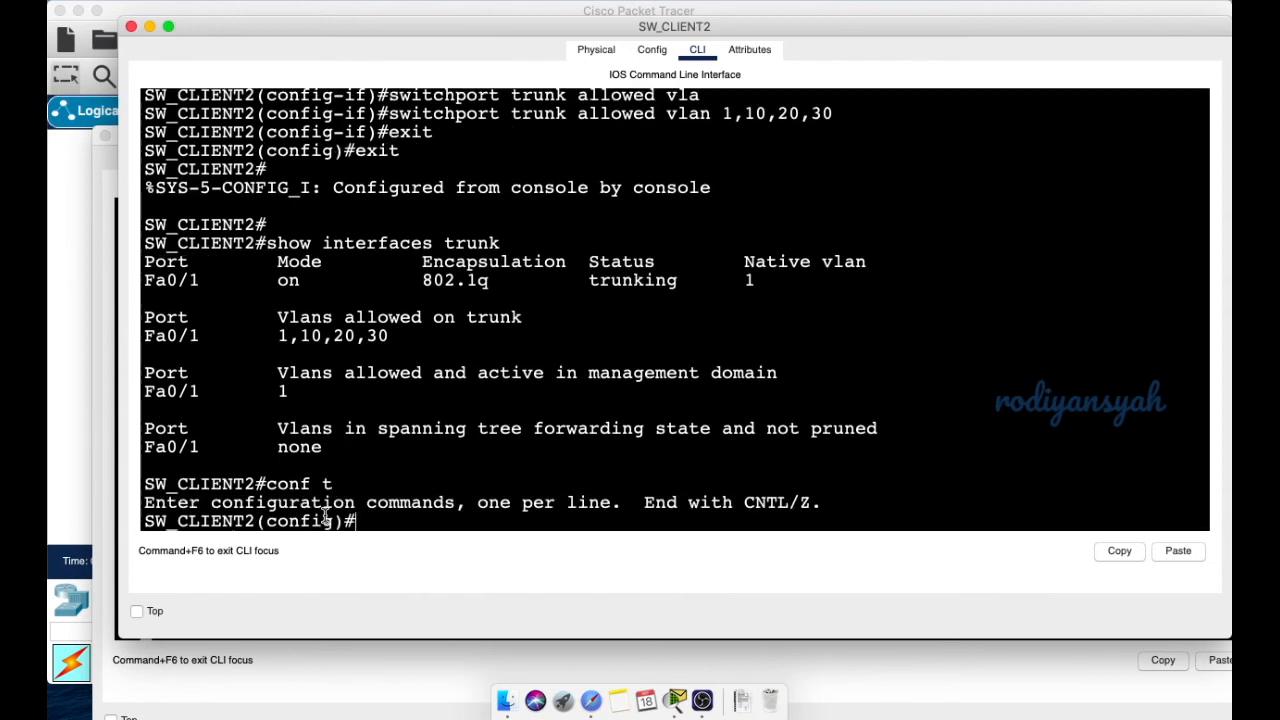
pyautogui.write('vtp dom')
pyautogui.press('Tab')
pyautogui.write('smkbisa.net')
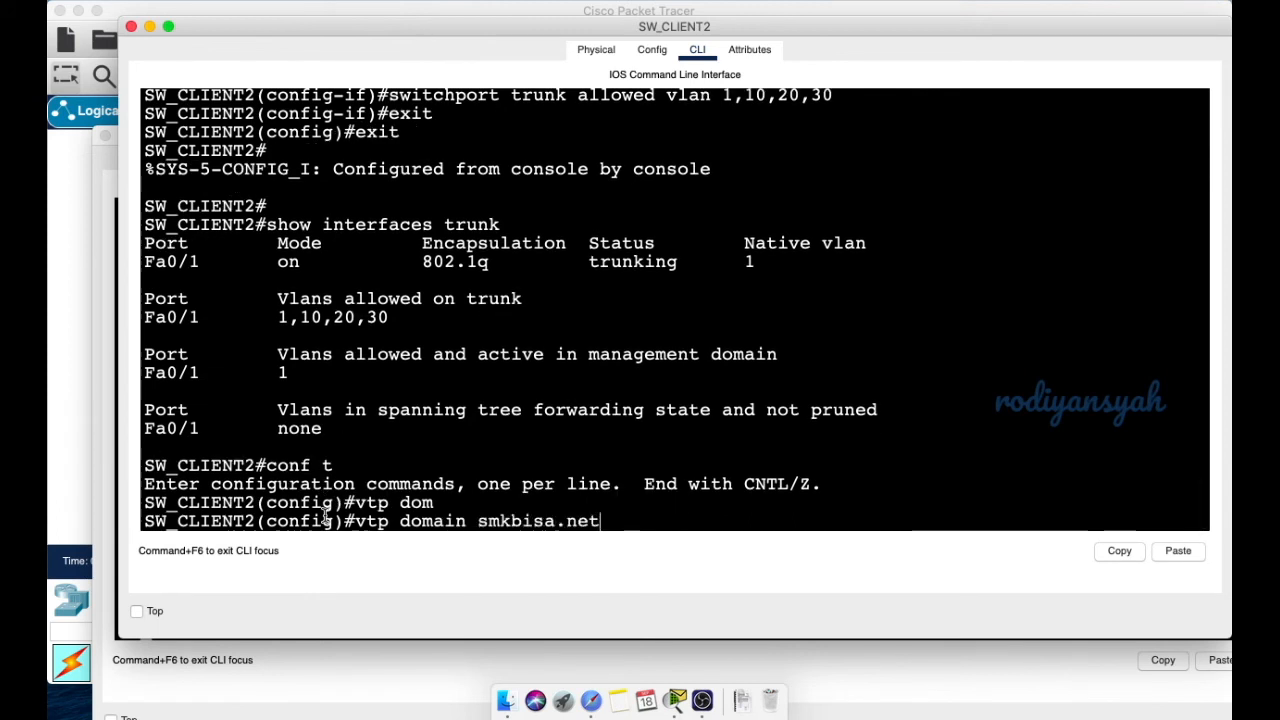
pyautogui.press('Return')
# - Set the VTP password on SW_CLIENT2
pyautogui.write('vpt pa')
pyautogui.press('BackSpace')
pyautogui.press('BackSpace')
pyautogui.write('tp pas')
pyautogui.press('Tab')
pyautogui.write('as')
pyautogui.press('BackSpace')
pyautogui.write('dmin123')
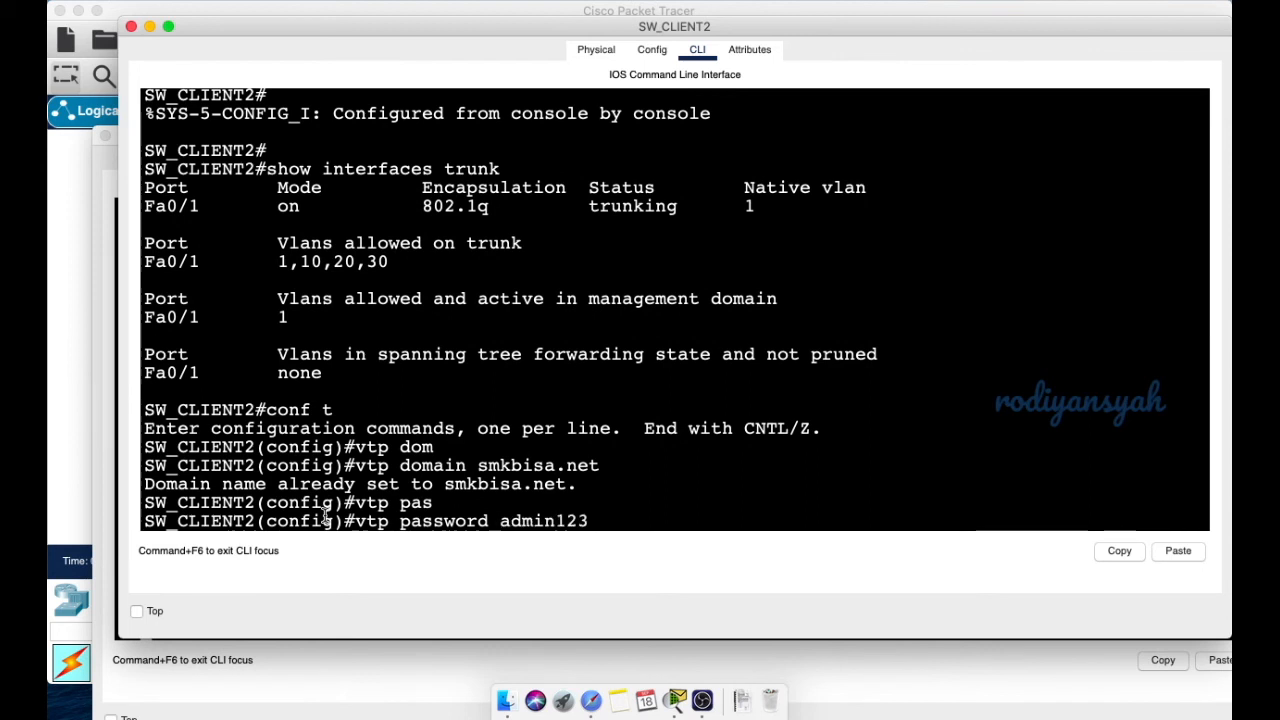
pyautogui.press('Return')
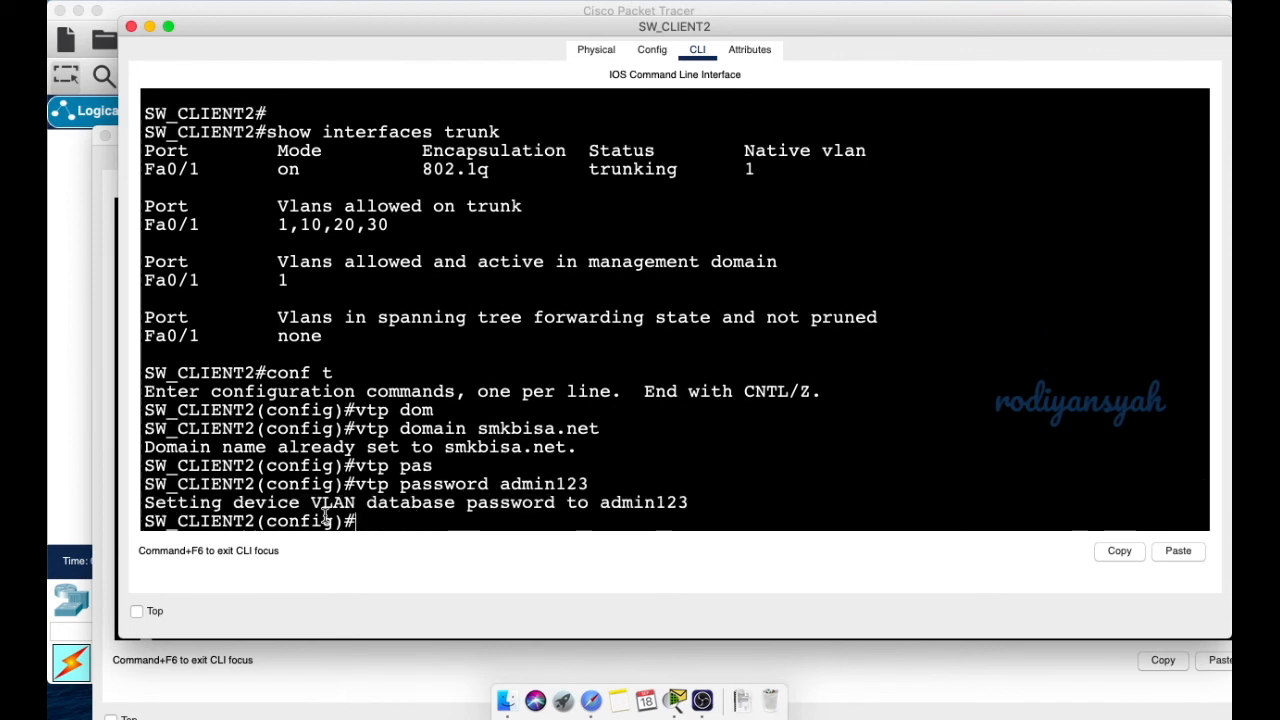
# - Set VTP mode to client and exit back to privileged mode
pyautogui.write('vtp mo`')
pyautogui.press('Tab')
pyautogui.press('BackSpace')
pyautogui.press('Tab')
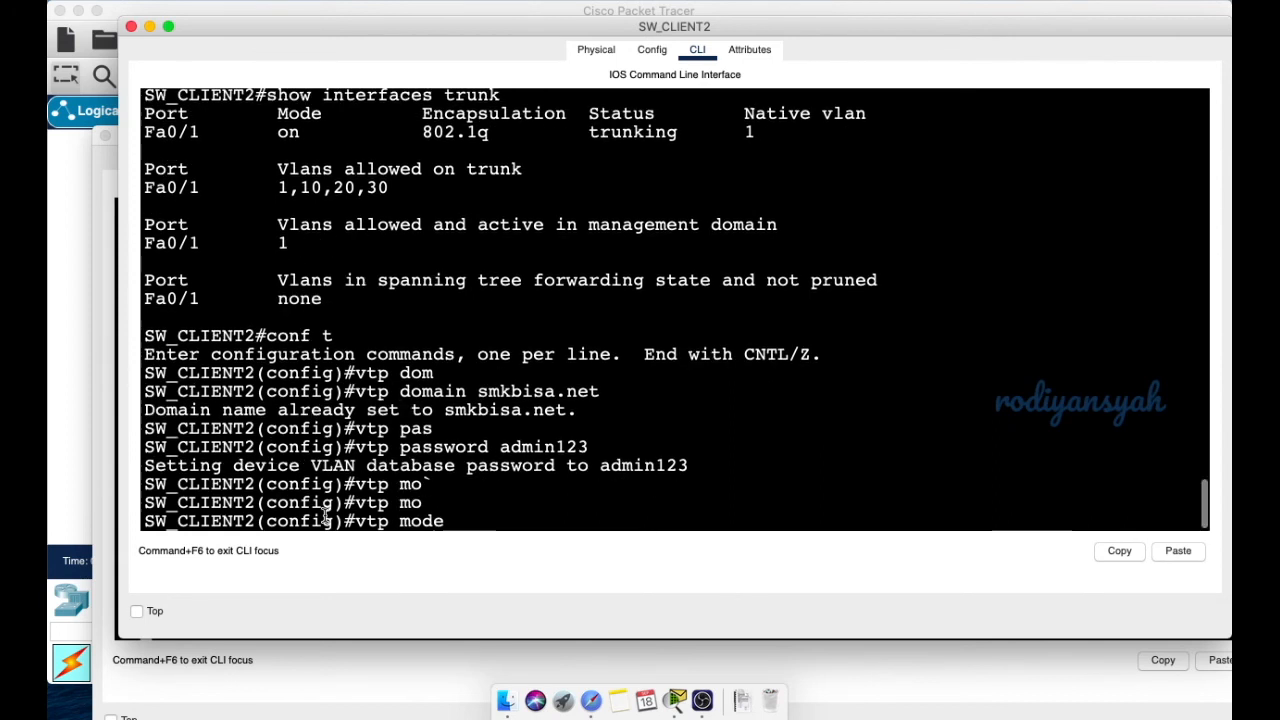
pyautogui.write('cli')
pyautogui.press('Tab')
pyautogui.press('Return')
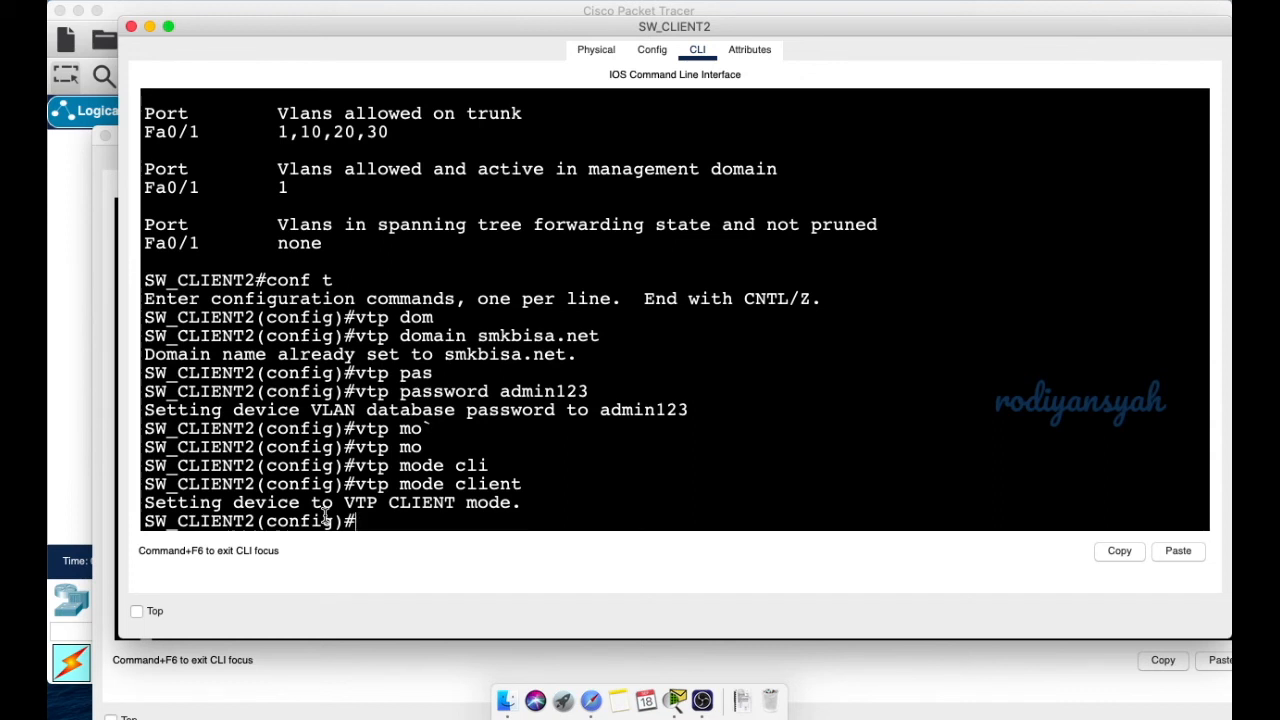
pyautogui.write('exit')
pyautogui.press('Return')
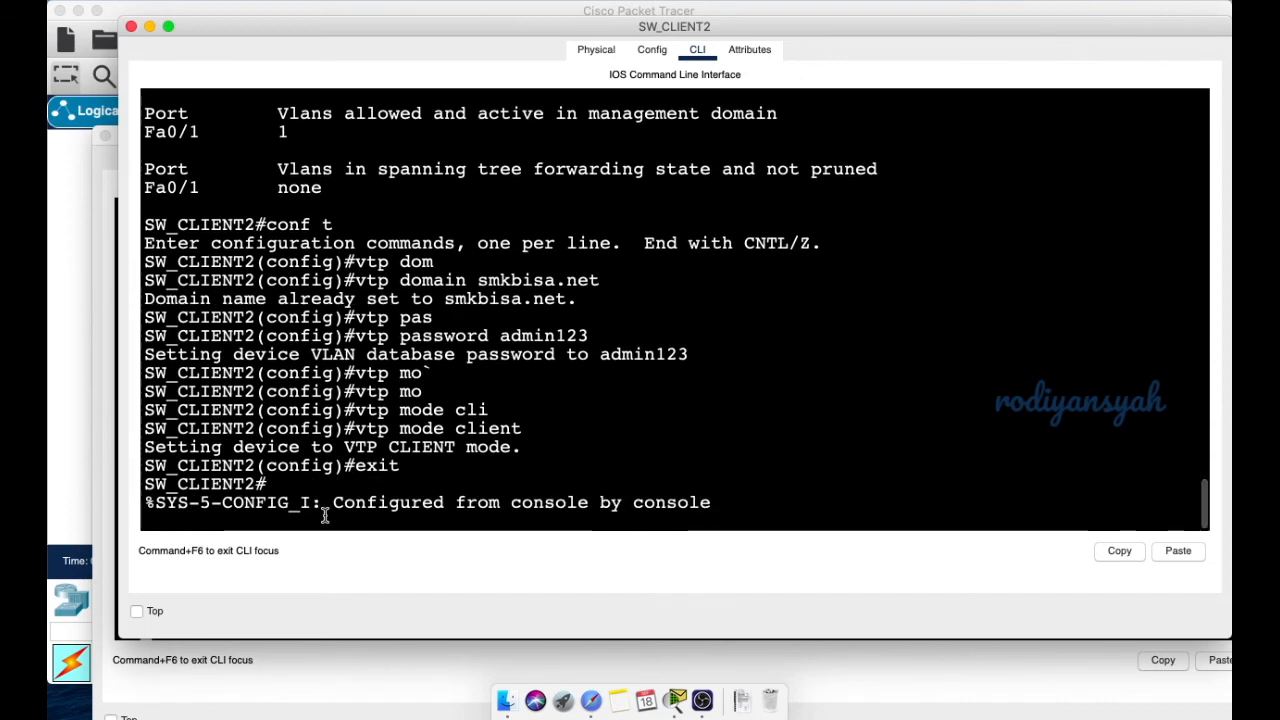
pyautogui.press('Return')
pyautogui.press('Return')
pyautogui.press('Return')
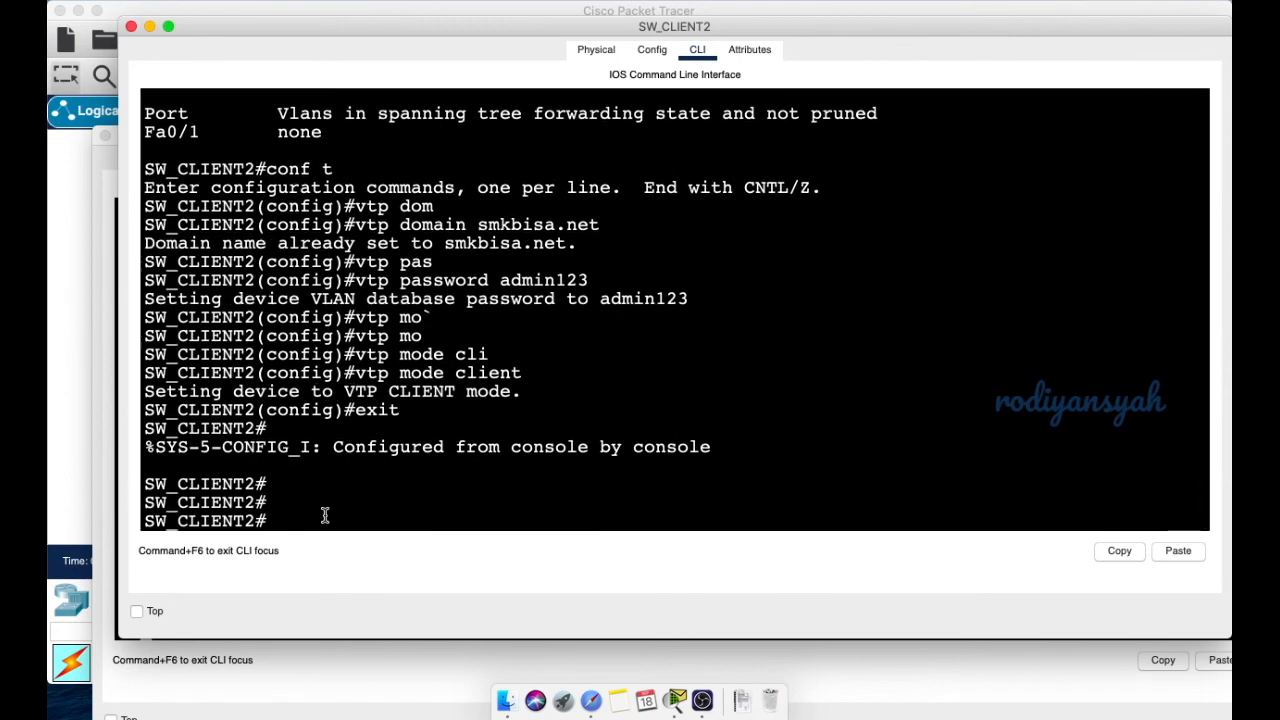
# - Run show vlan brief to see VLANs 10 Accounting, 20 Marketing, 30 Security, then move the window aside
pyautogui.write('sh')
pyautogui.press('Tab')
pyautogui.write('vla')
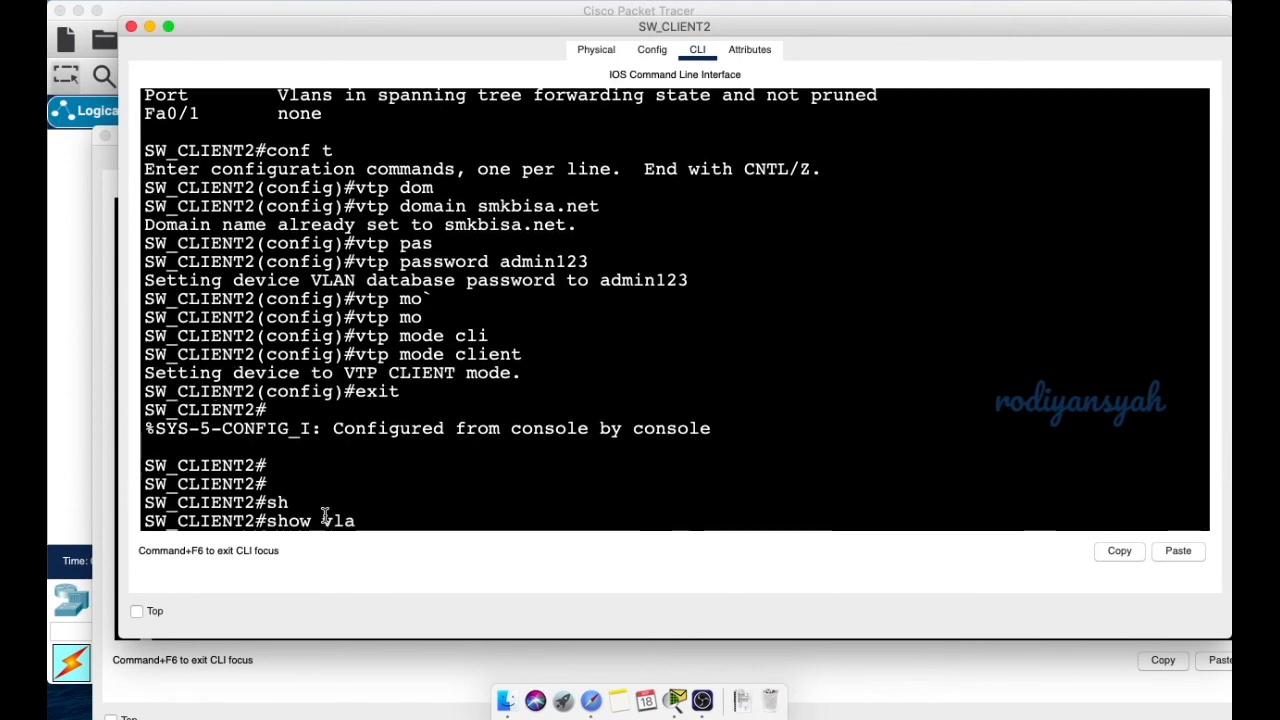
pyautogui.press('Tab')
pyautogui.write('bri')
pyautogui.press('Tab')
pyautogui.press('Return')
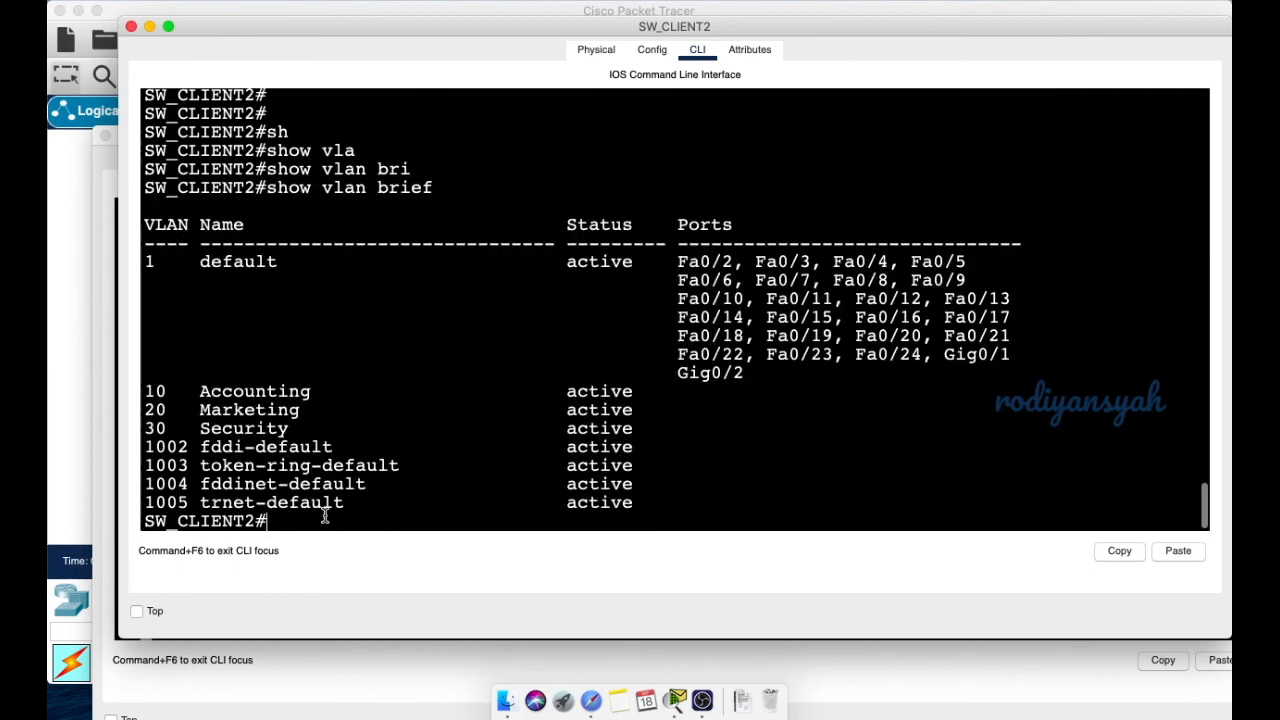
pyautogui.moveTo(143, 382); pyautogui.dragTo(296, 430)
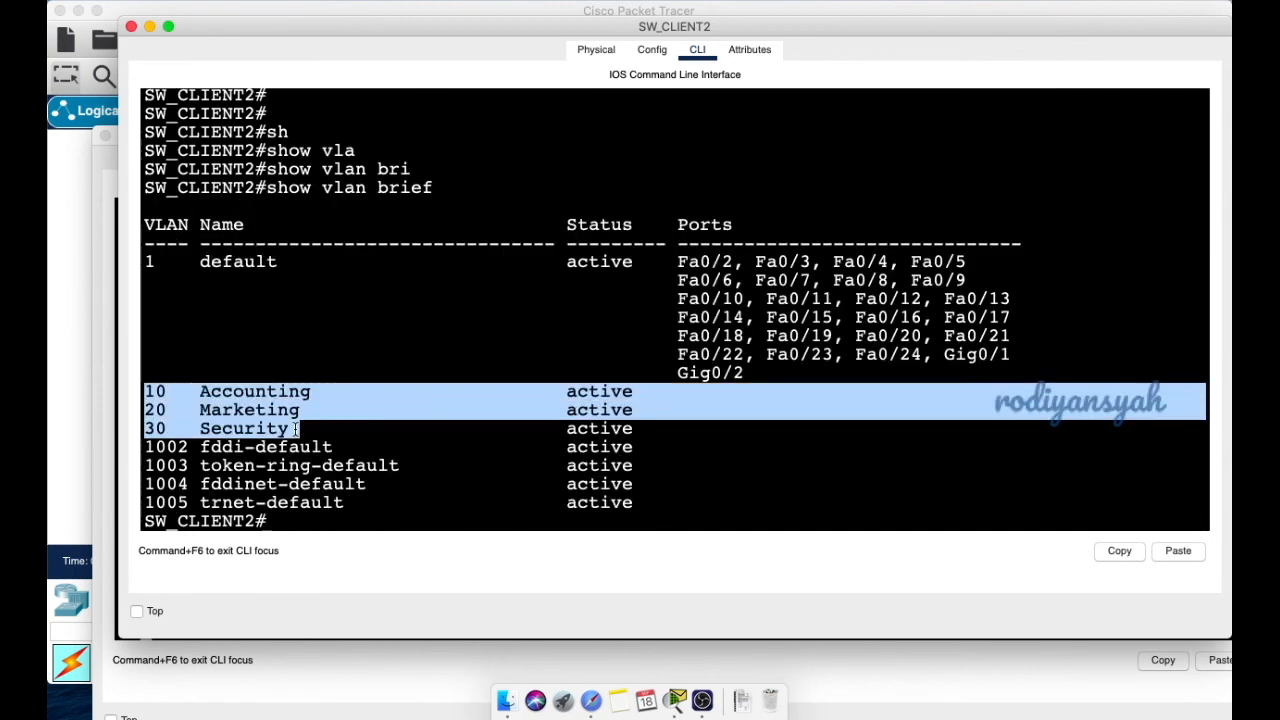
pyautogui.moveTo(258, 27); pyautogui.dragTo(658, 73)
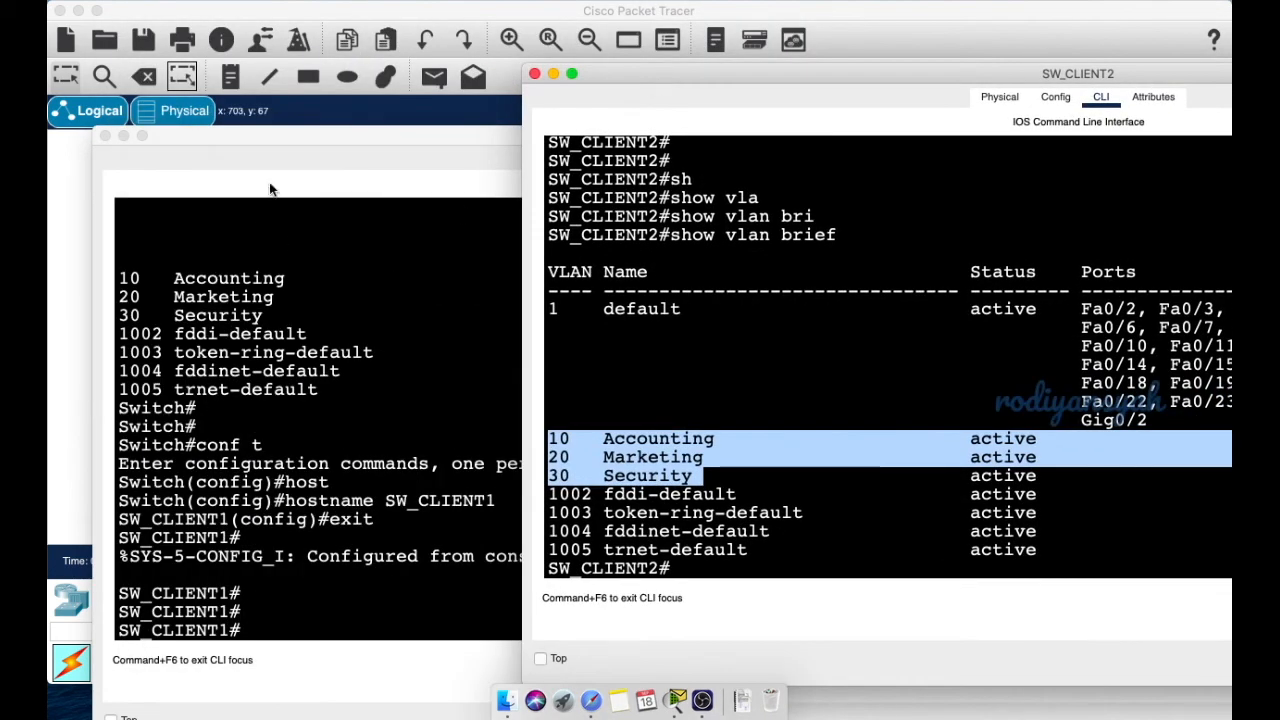
pyautogui.doubleClick(336, 146)
pyautogui.scroll(3, 374, 368)
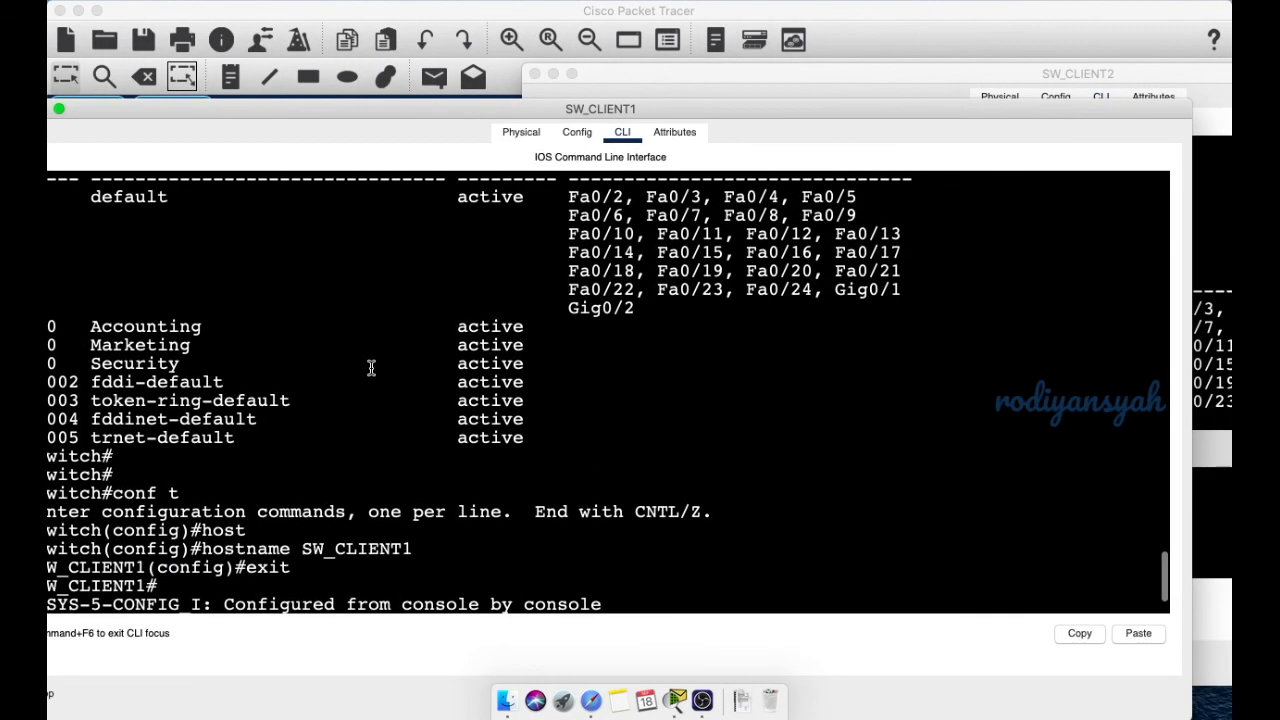
pyautogui.moveTo(419, 109); pyautogui.dragTo(467, 107)
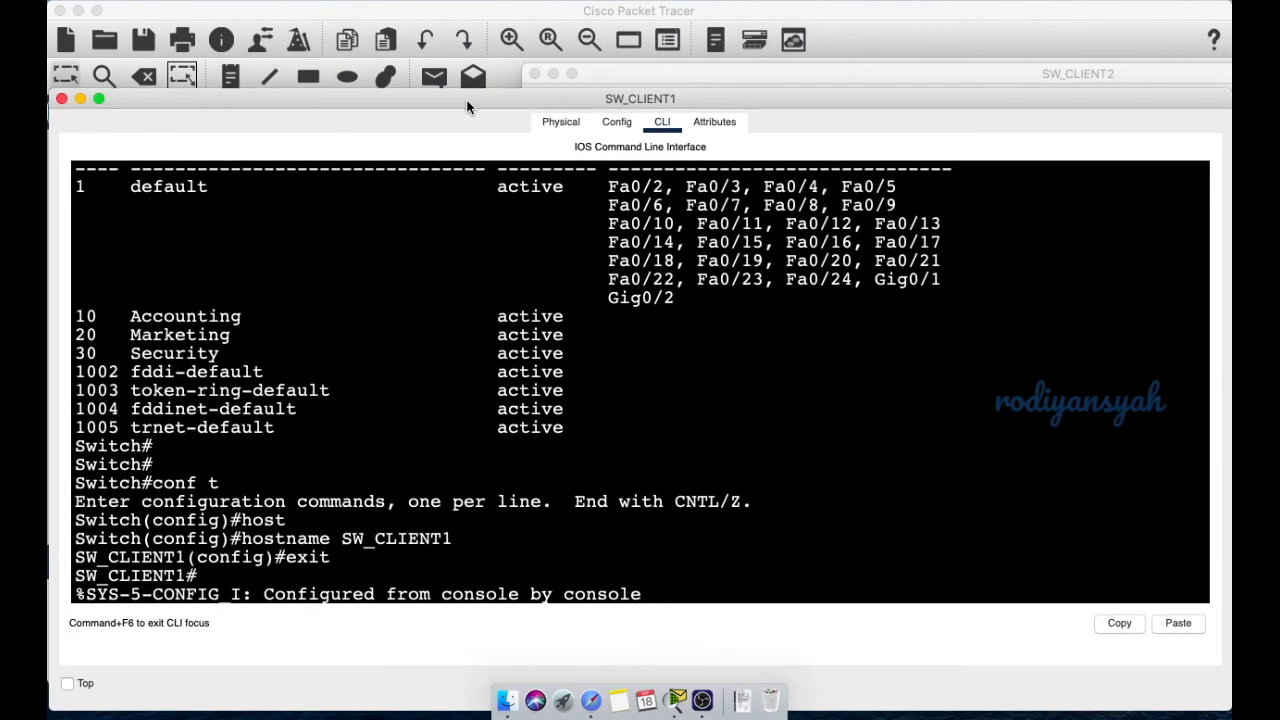
pyautogui.click(650, 72)
pyautogui.click(607, 447)
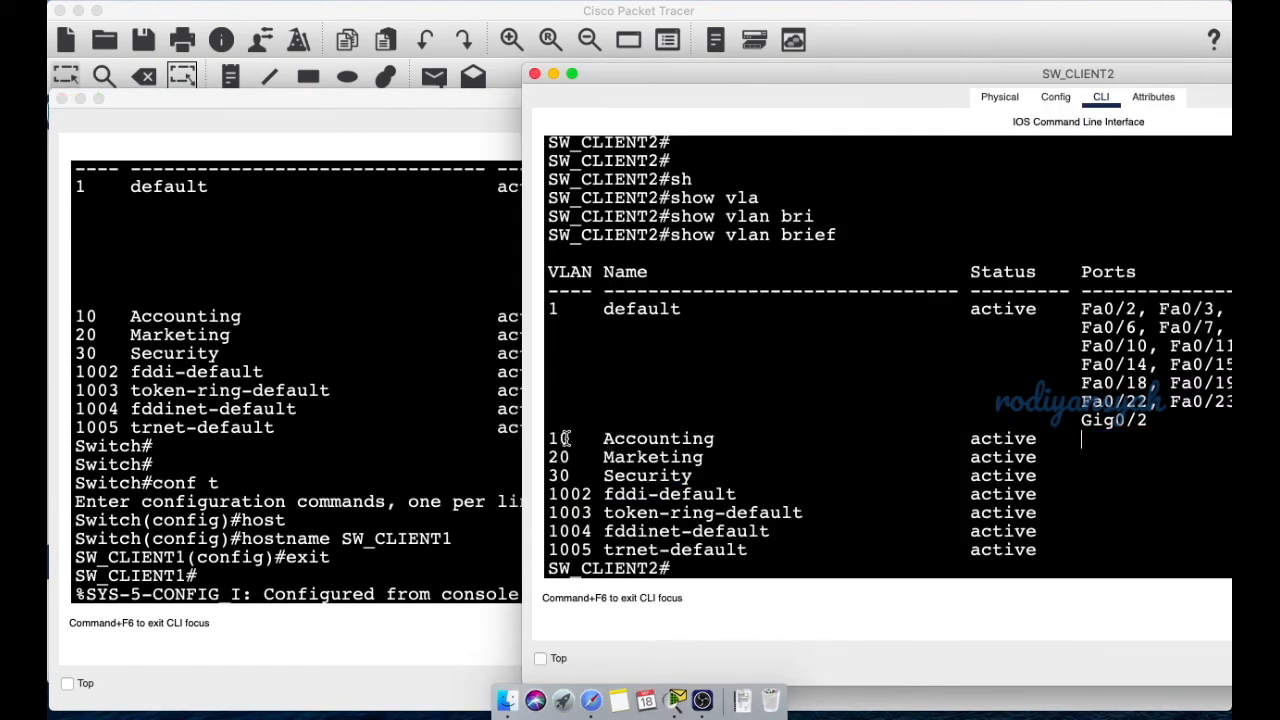
pyautogui.moveTo(553, 438); pyautogui.dragTo(705, 470)
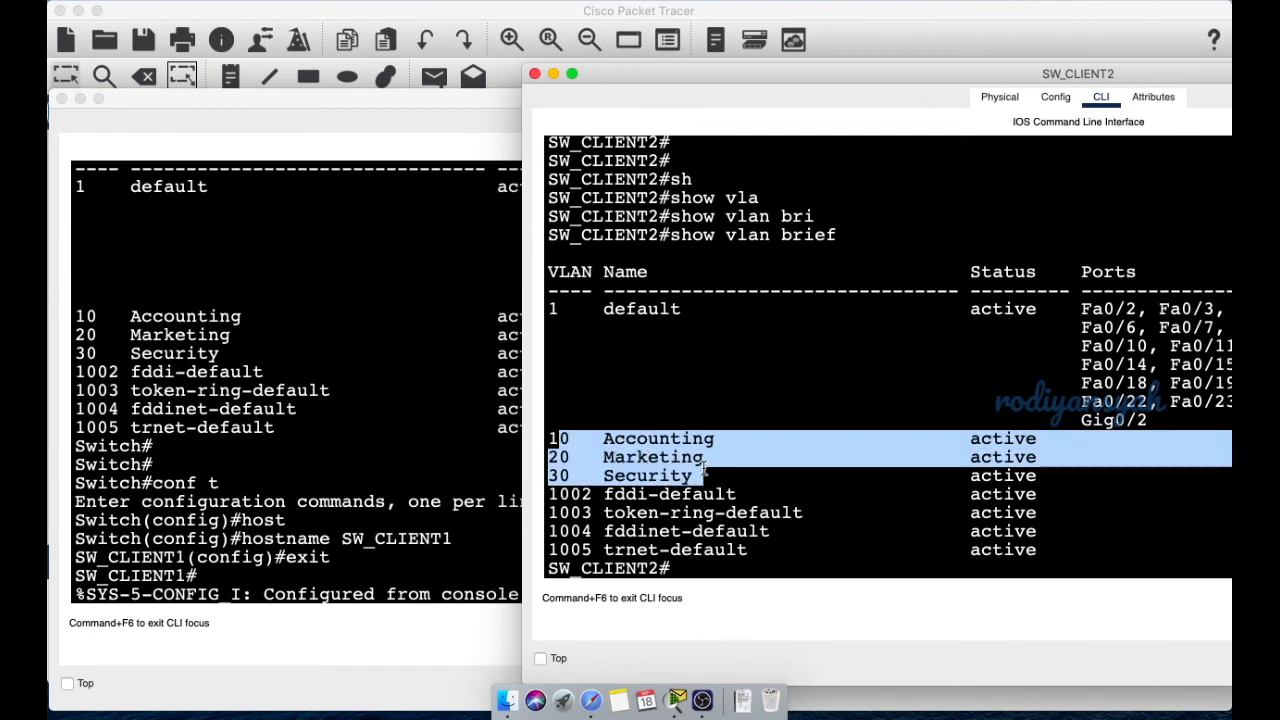
pyautogui.click(582, 452)
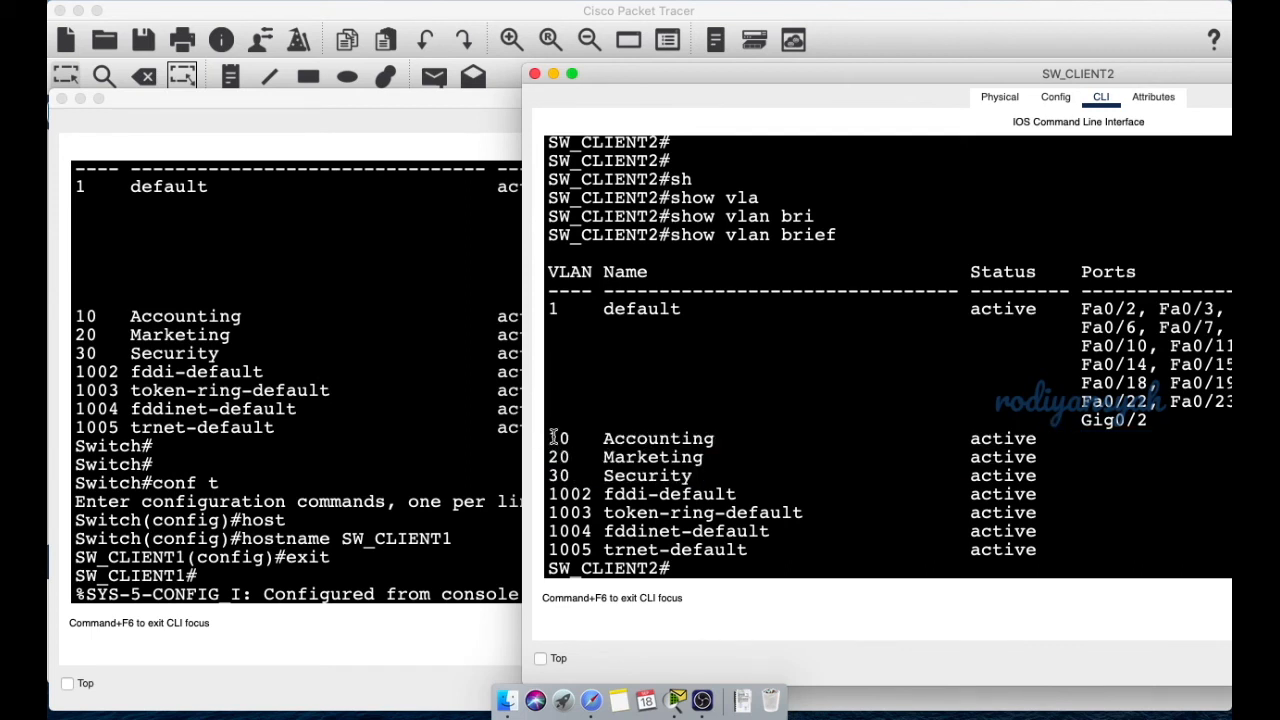
pyautogui.moveTo(552, 437); pyautogui.dragTo(725, 485)
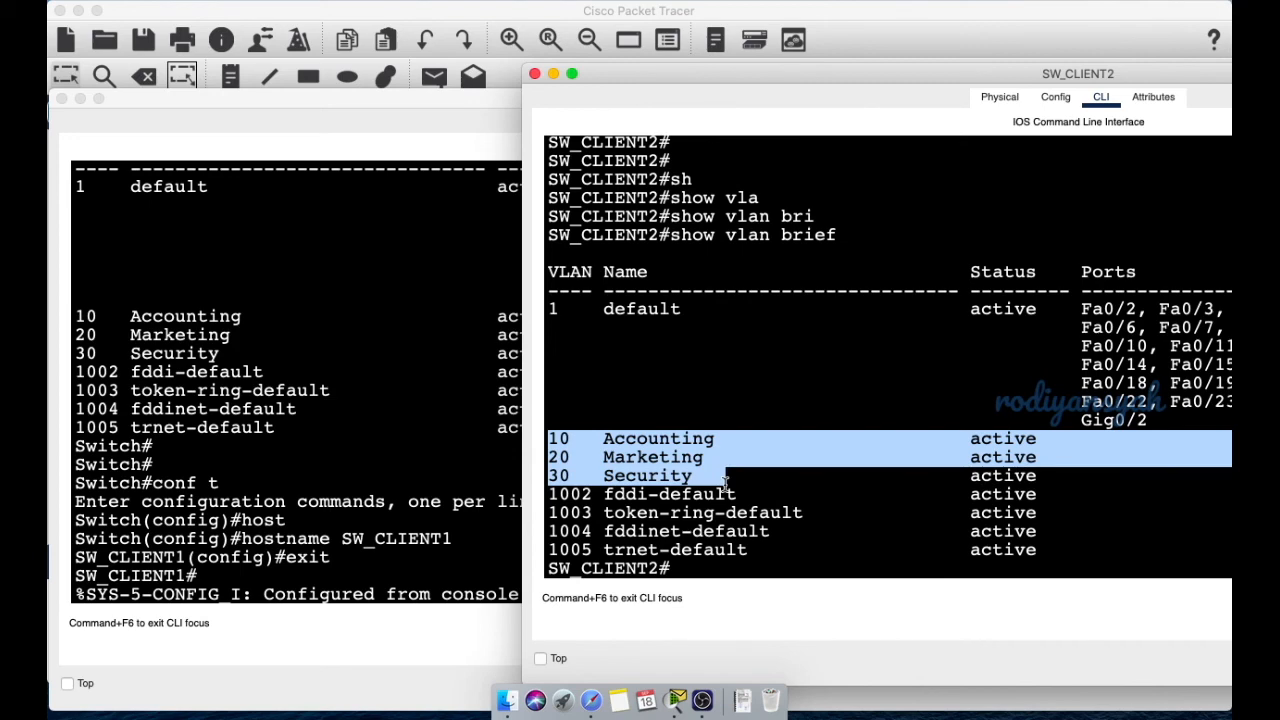
pyautogui.scroll(10, 725, 485)
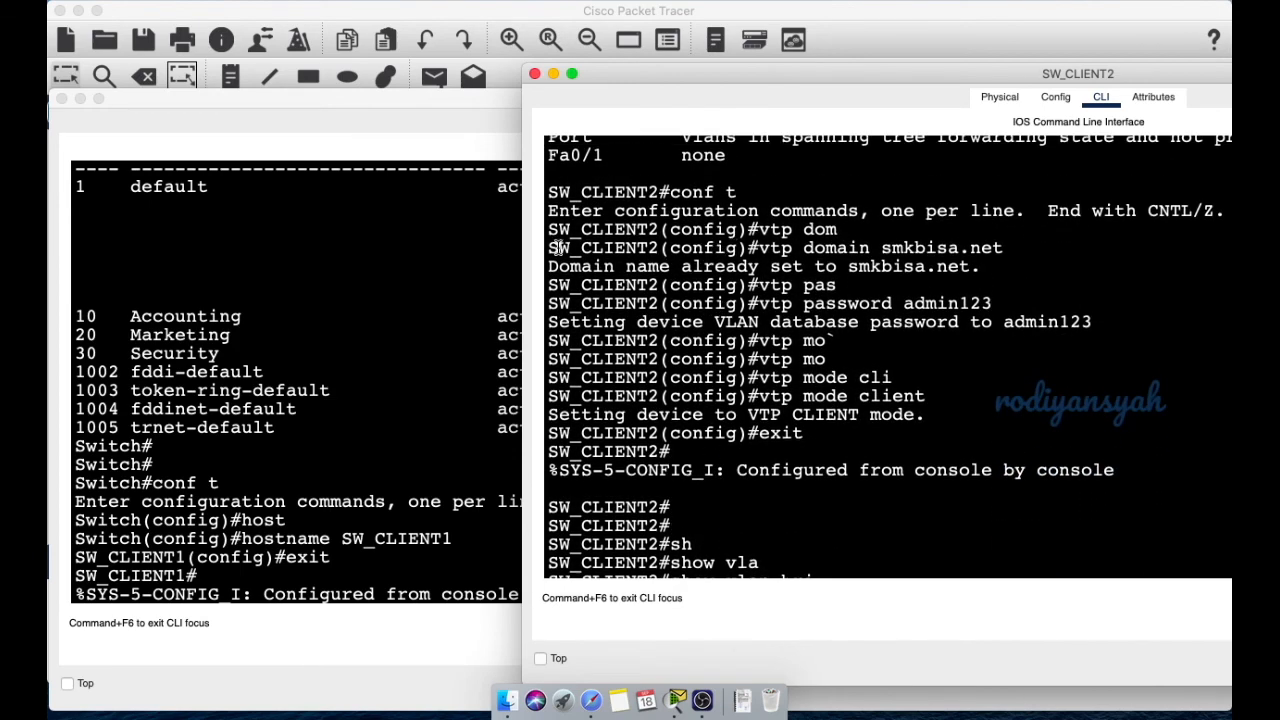
pyautogui.moveTo(551, 243); pyautogui.dragTo(938, 399)
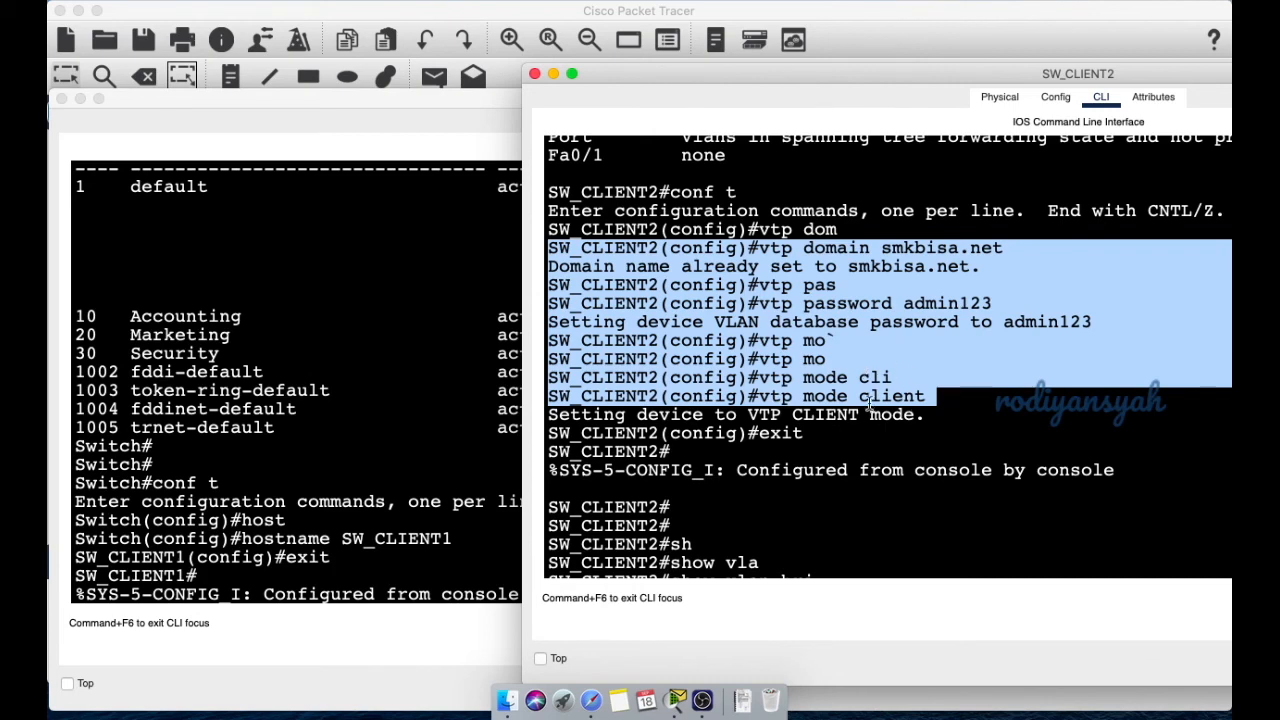
pyautogui.press('Return')
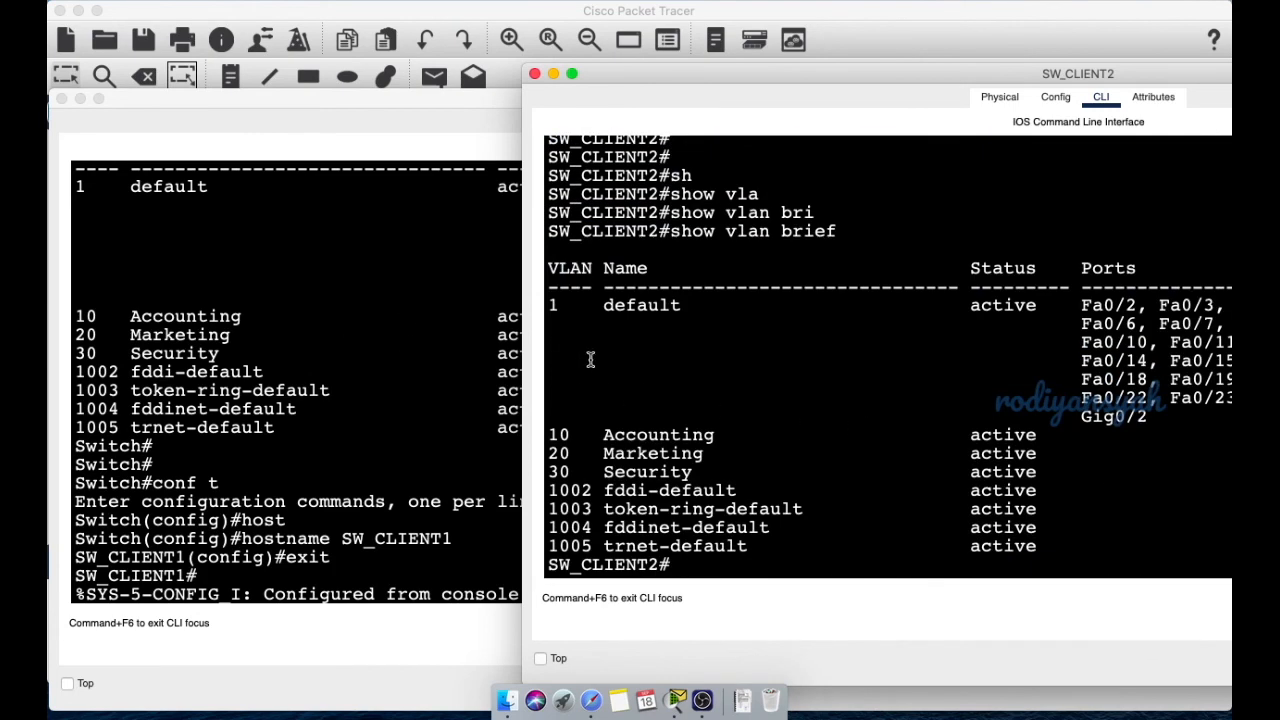
pyautogui.moveTo(617, 81); pyautogui.dragTo(698, 76)
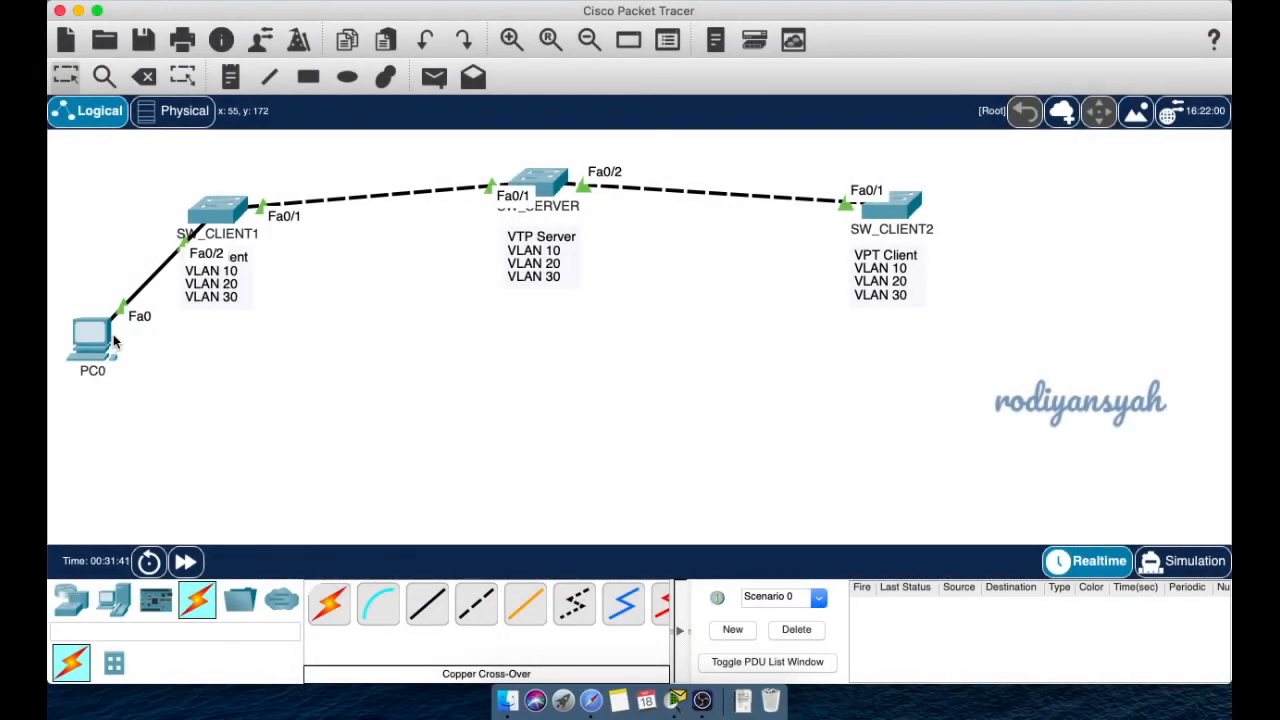
# - Drag PC0 up beside SW_CLIENT1, keeping its Fa0 to Fa0/2 cable
pyautogui.moveTo(114, 342)
pyautogui.moveTo(98, 340); pyautogui.dragTo(78, 167)
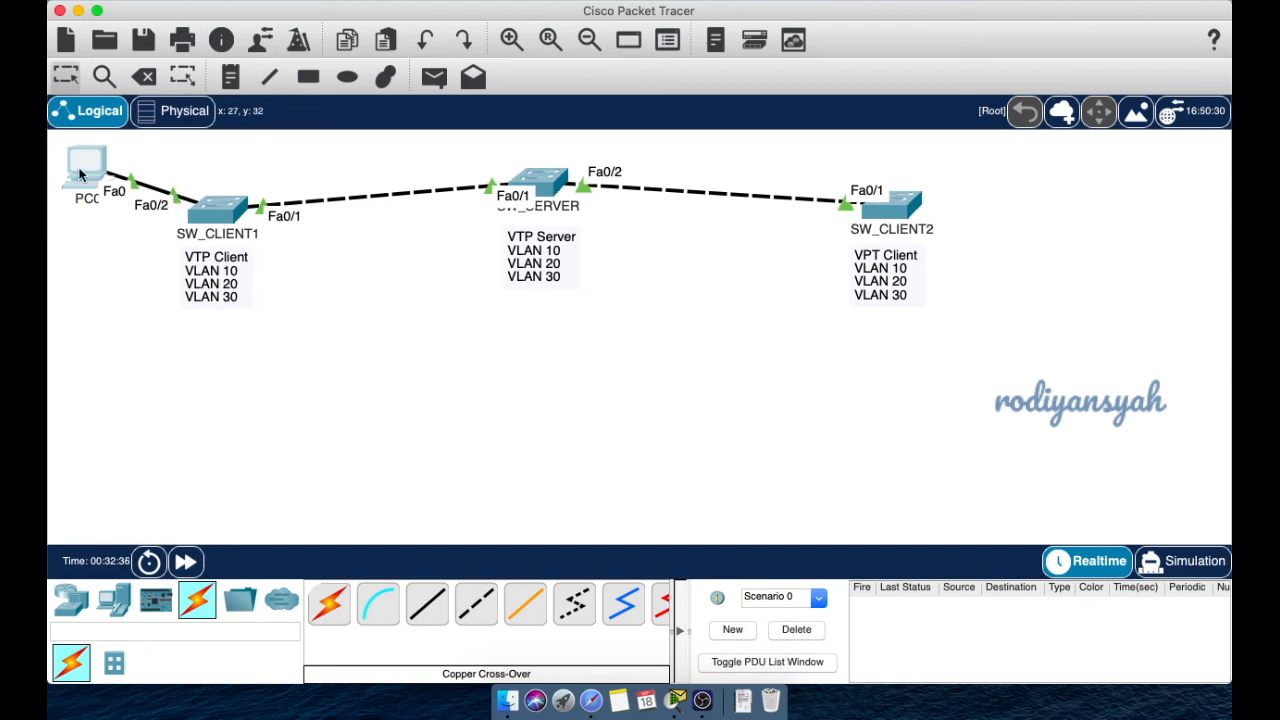
# - Place a generic PC (PC1) to the right of SW_CLIENT2
pyautogui.click(112, 603)
pyautogui.click(329, 603)
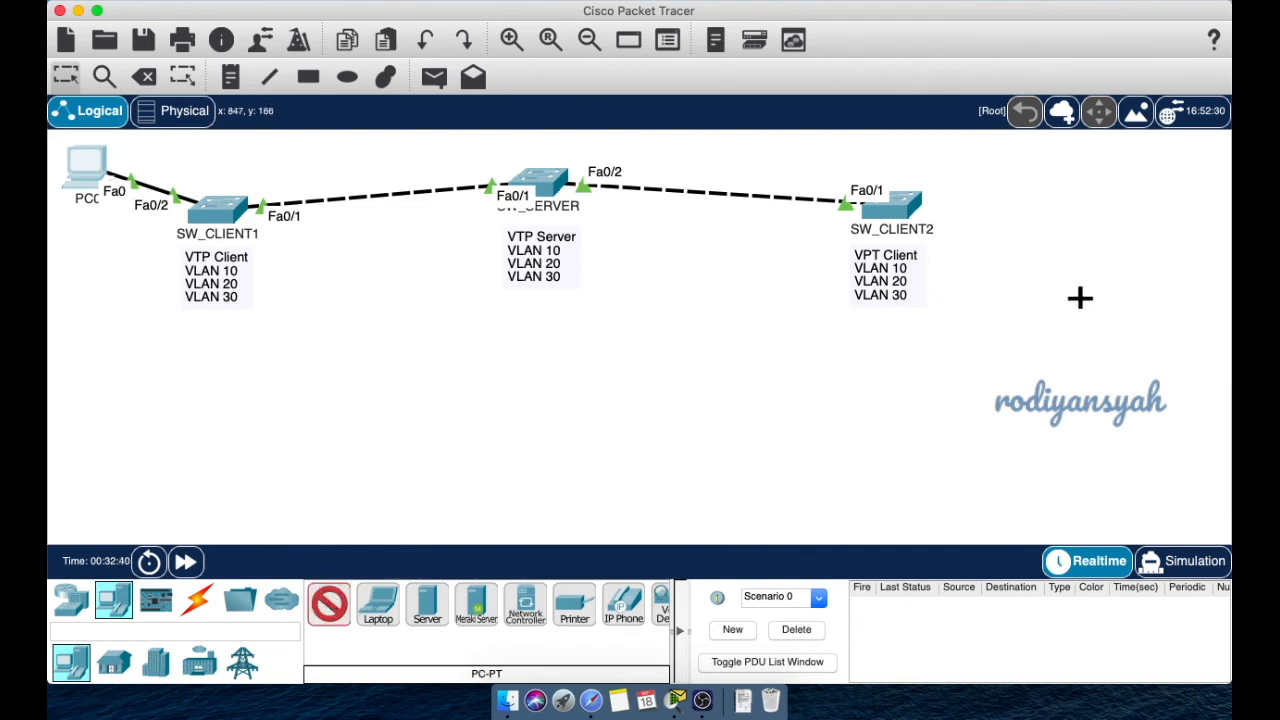
pyautogui.click(1104, 240)
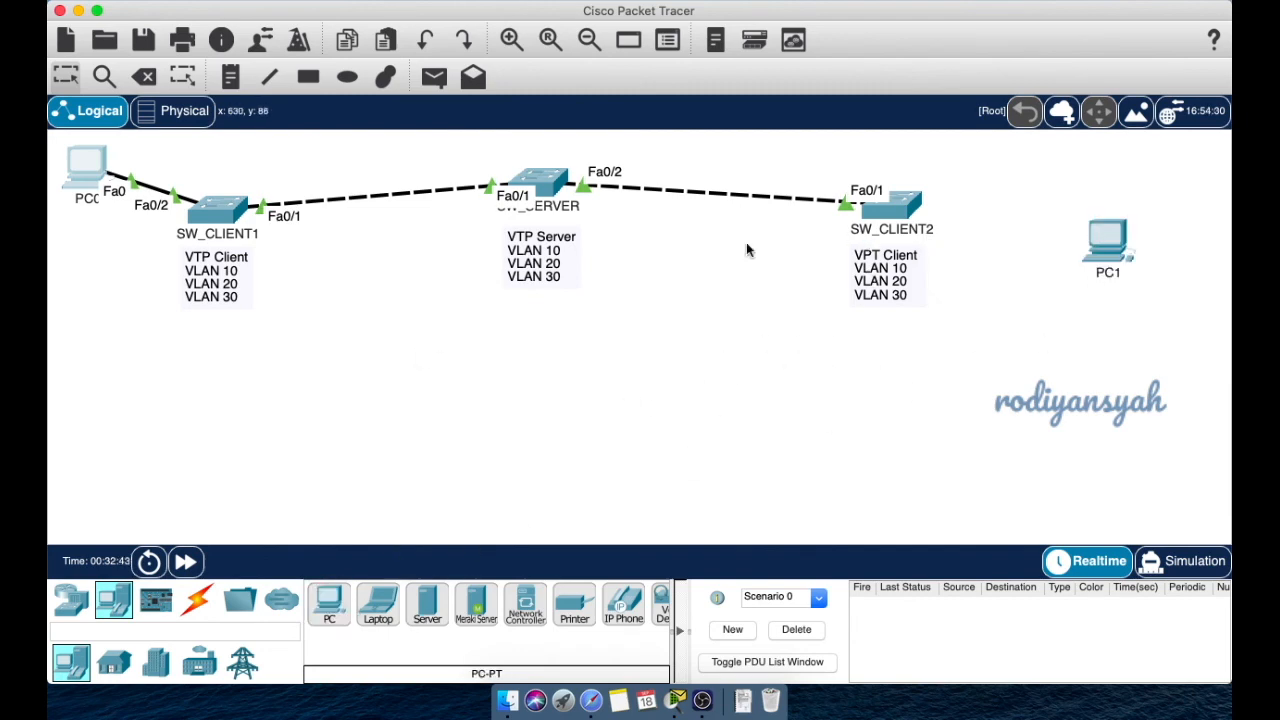
# - Connect a copper straight-through cable from SW_CLIENT2 Fa0/2 to PC1 FastEthernet0
pyautogui.click(197, 598)
pyautogui.click(427, 603)
pyautogui.click(905, 210)
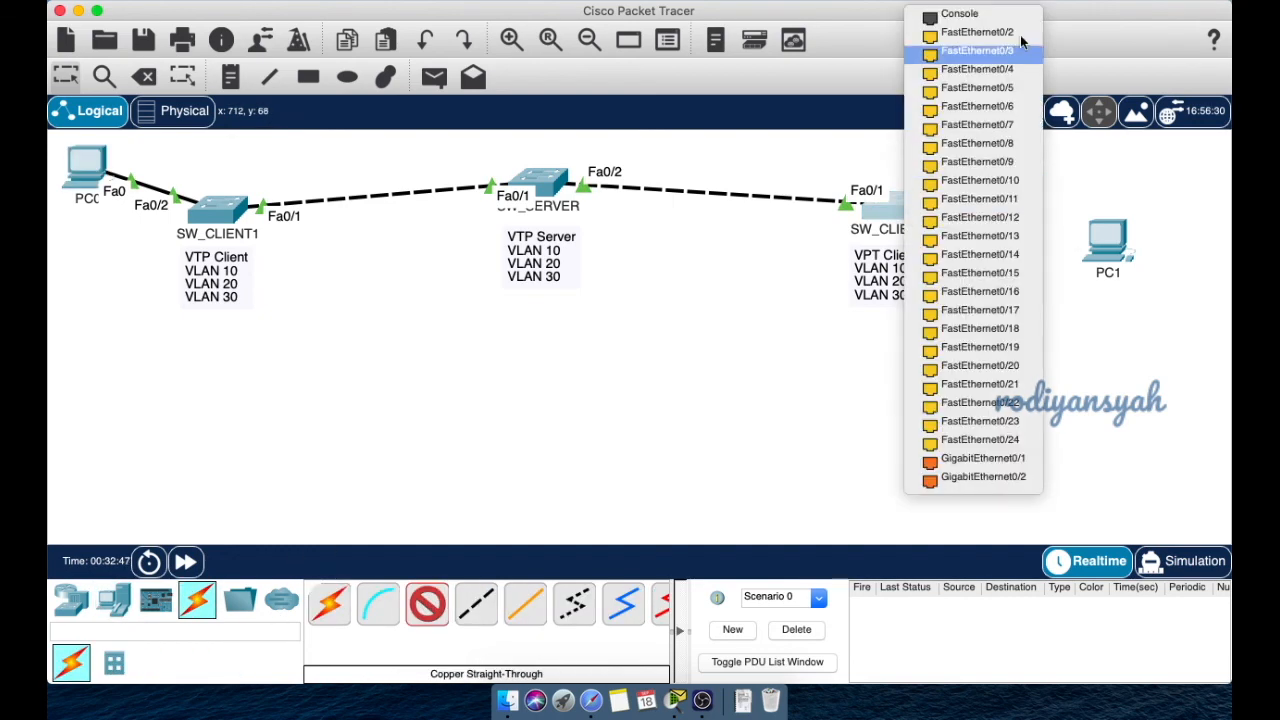
pyautogui.click(1032, 36)
pyautogui.click(1115, 240)
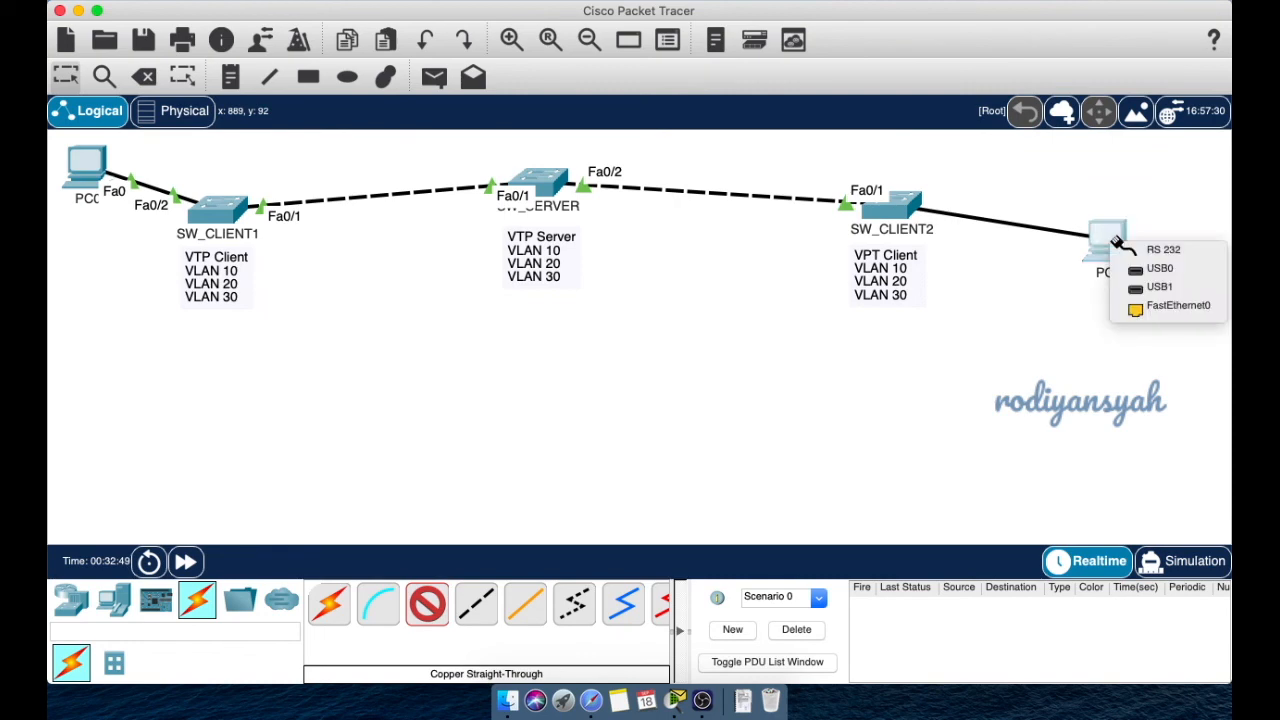
pyautogui.click(1154, 306)
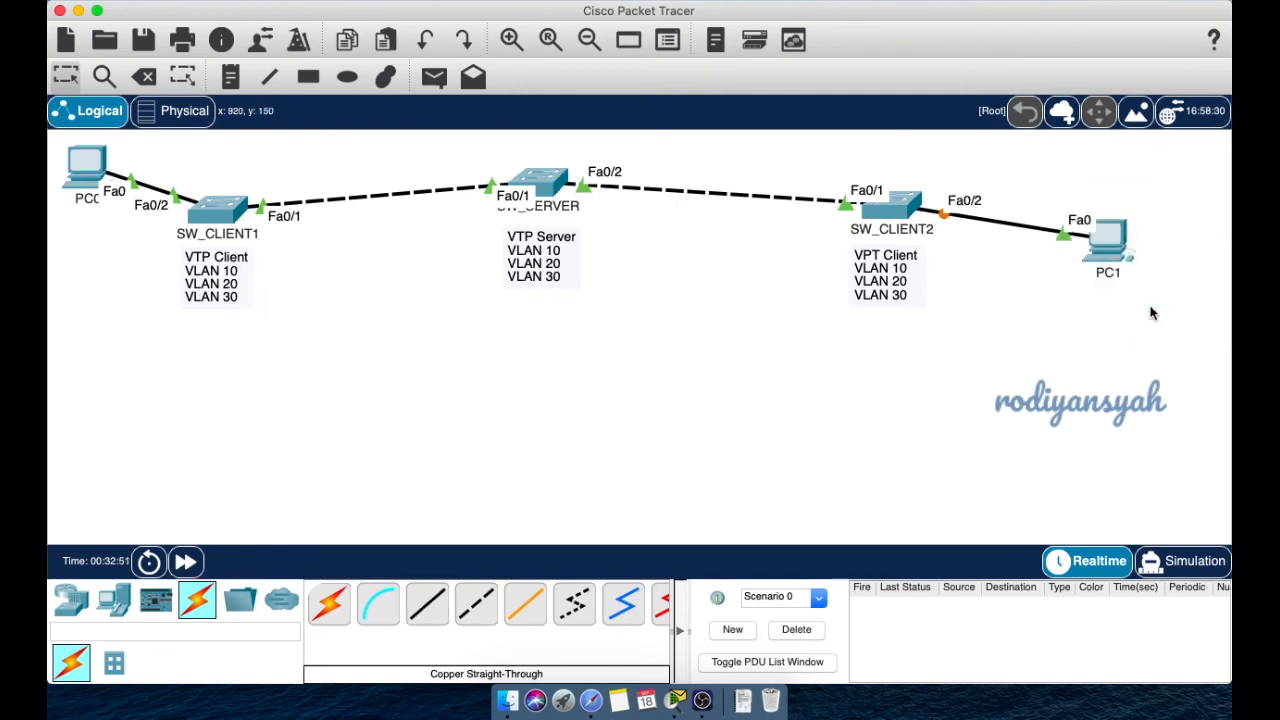